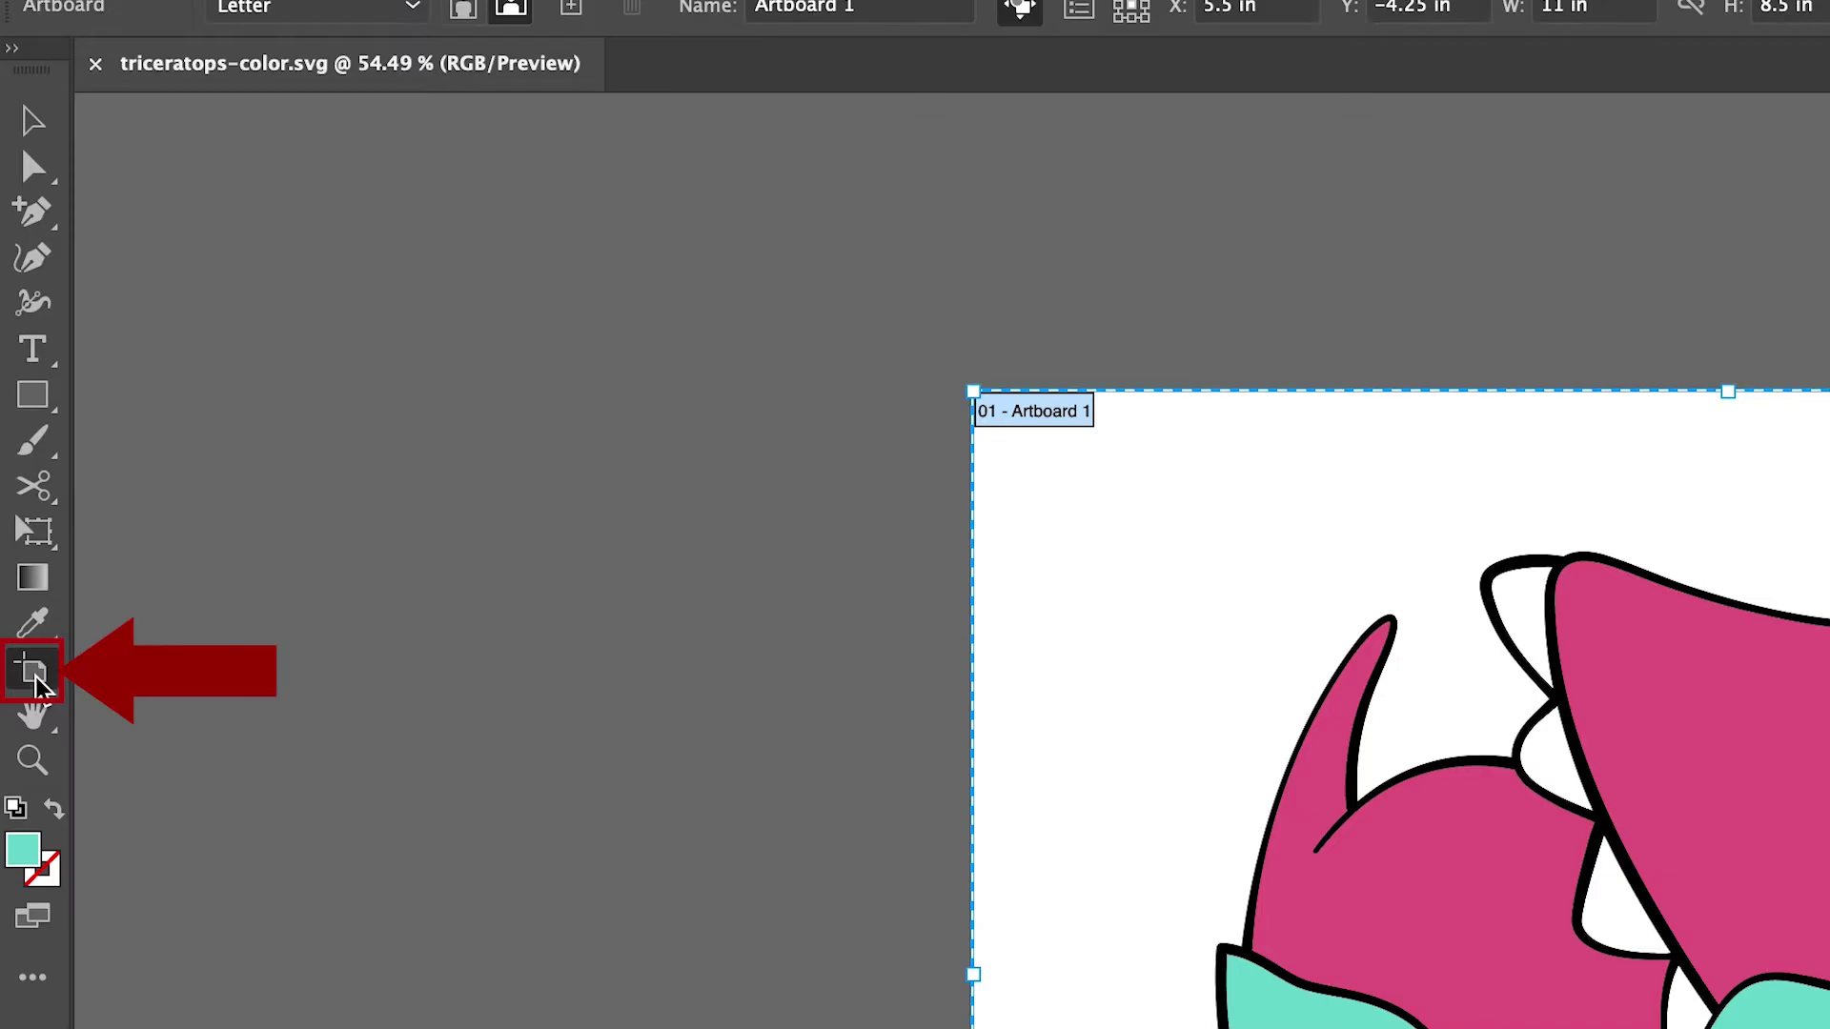
# Step: Extend the artboard upward to a height of 11.125 in to make room above the dinosaur
pyautogui.moveTo(1728, 390); pyautogui.dragTo(1712, 125)
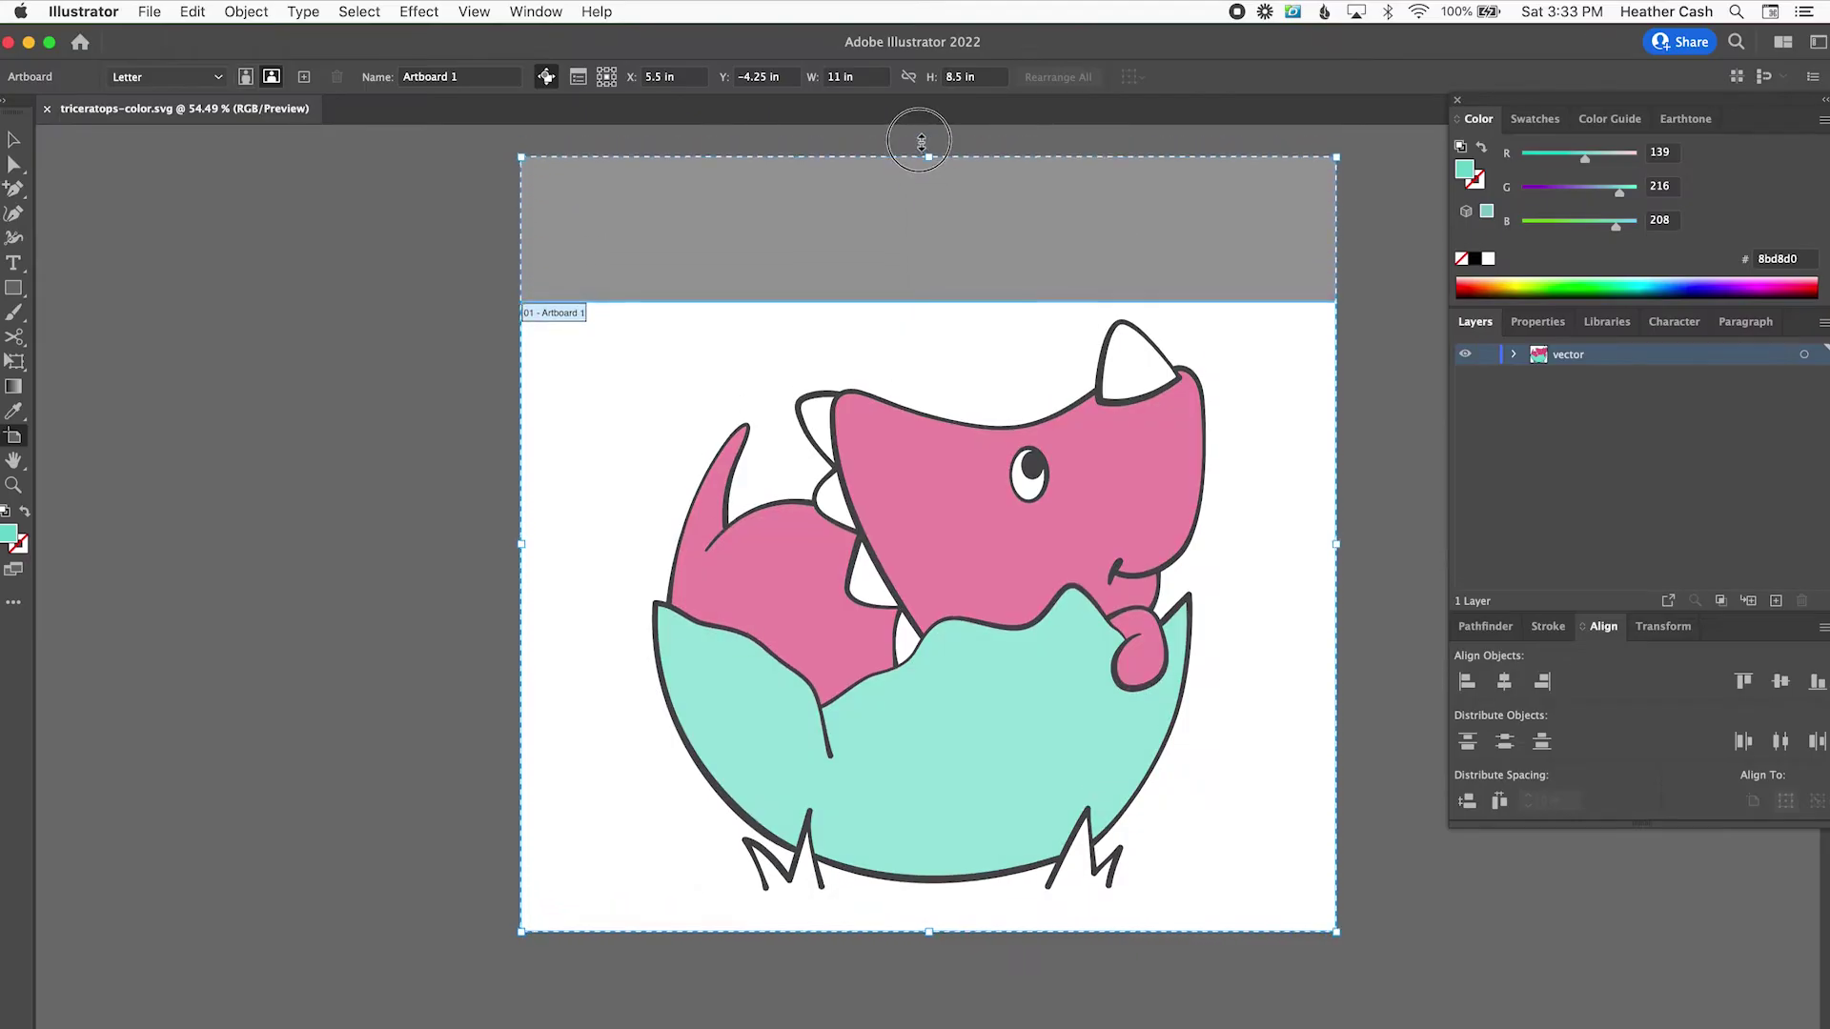
pyautogui.moveTo(921, 141); pyautogui.dragTo(907, 319)
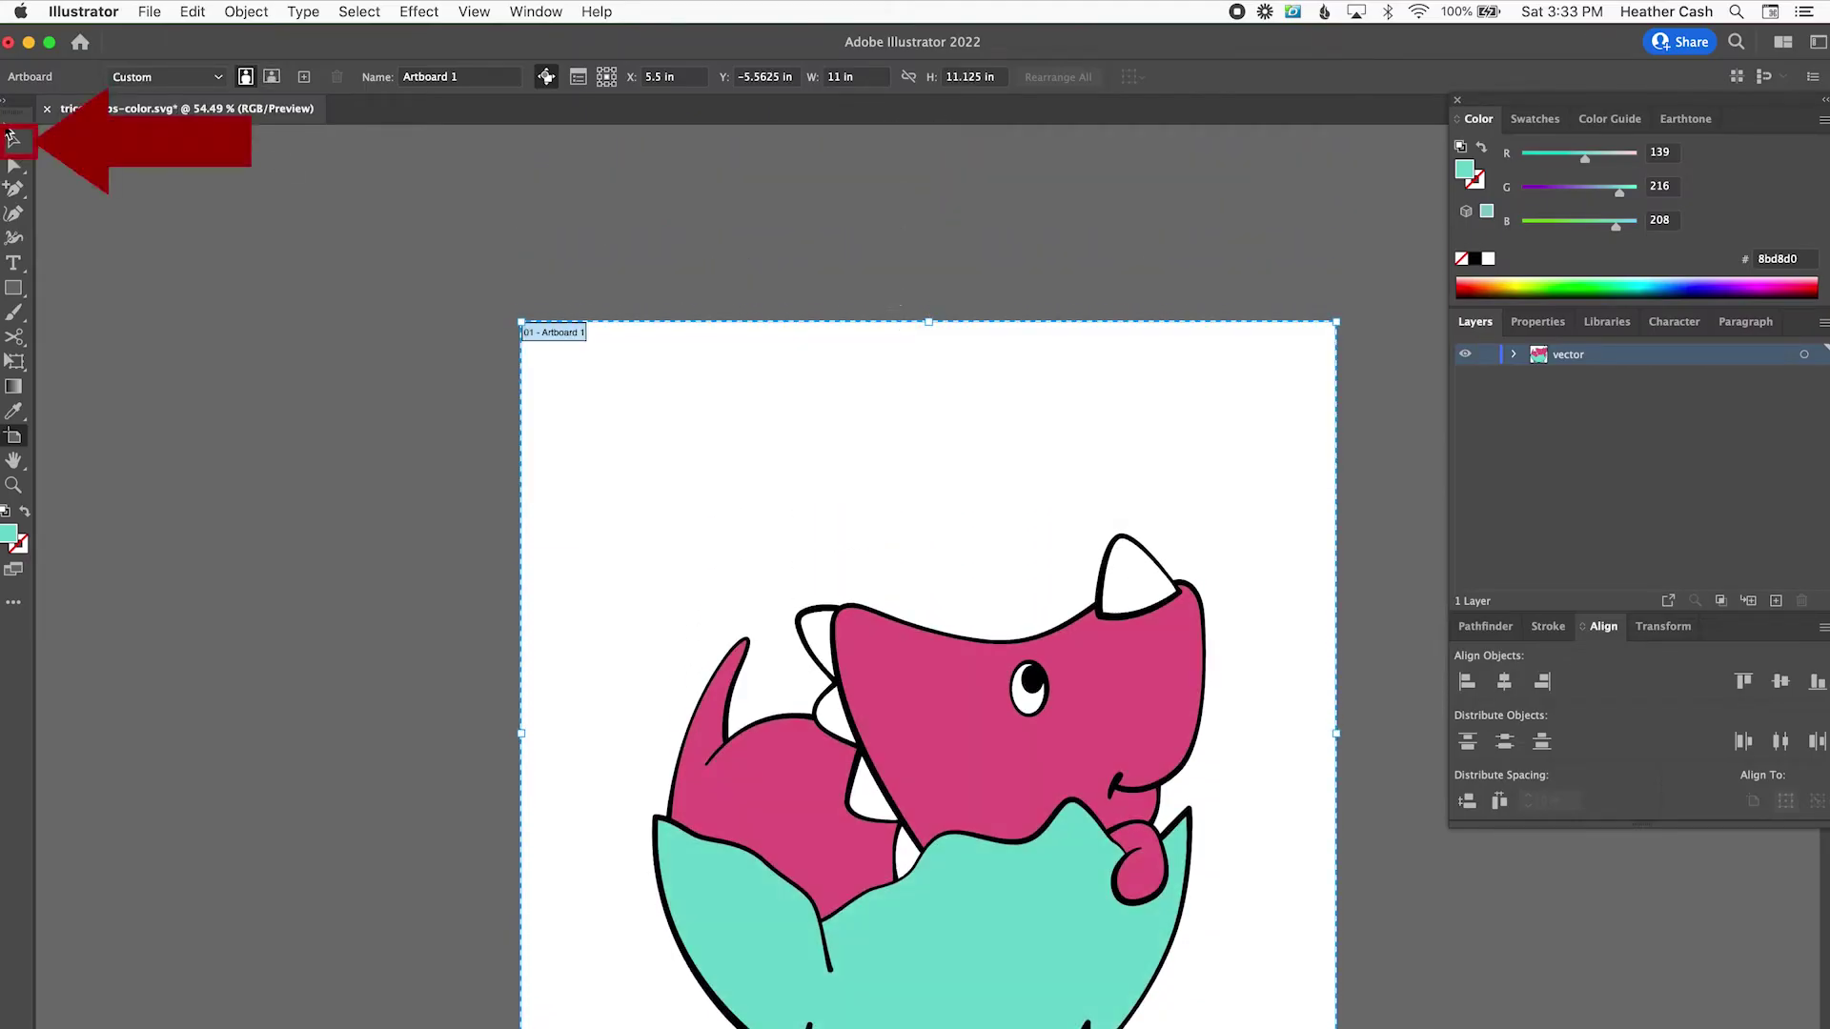
pyautogui.click(13, 141)
pyautogui.scroll(-3, 301, 278)
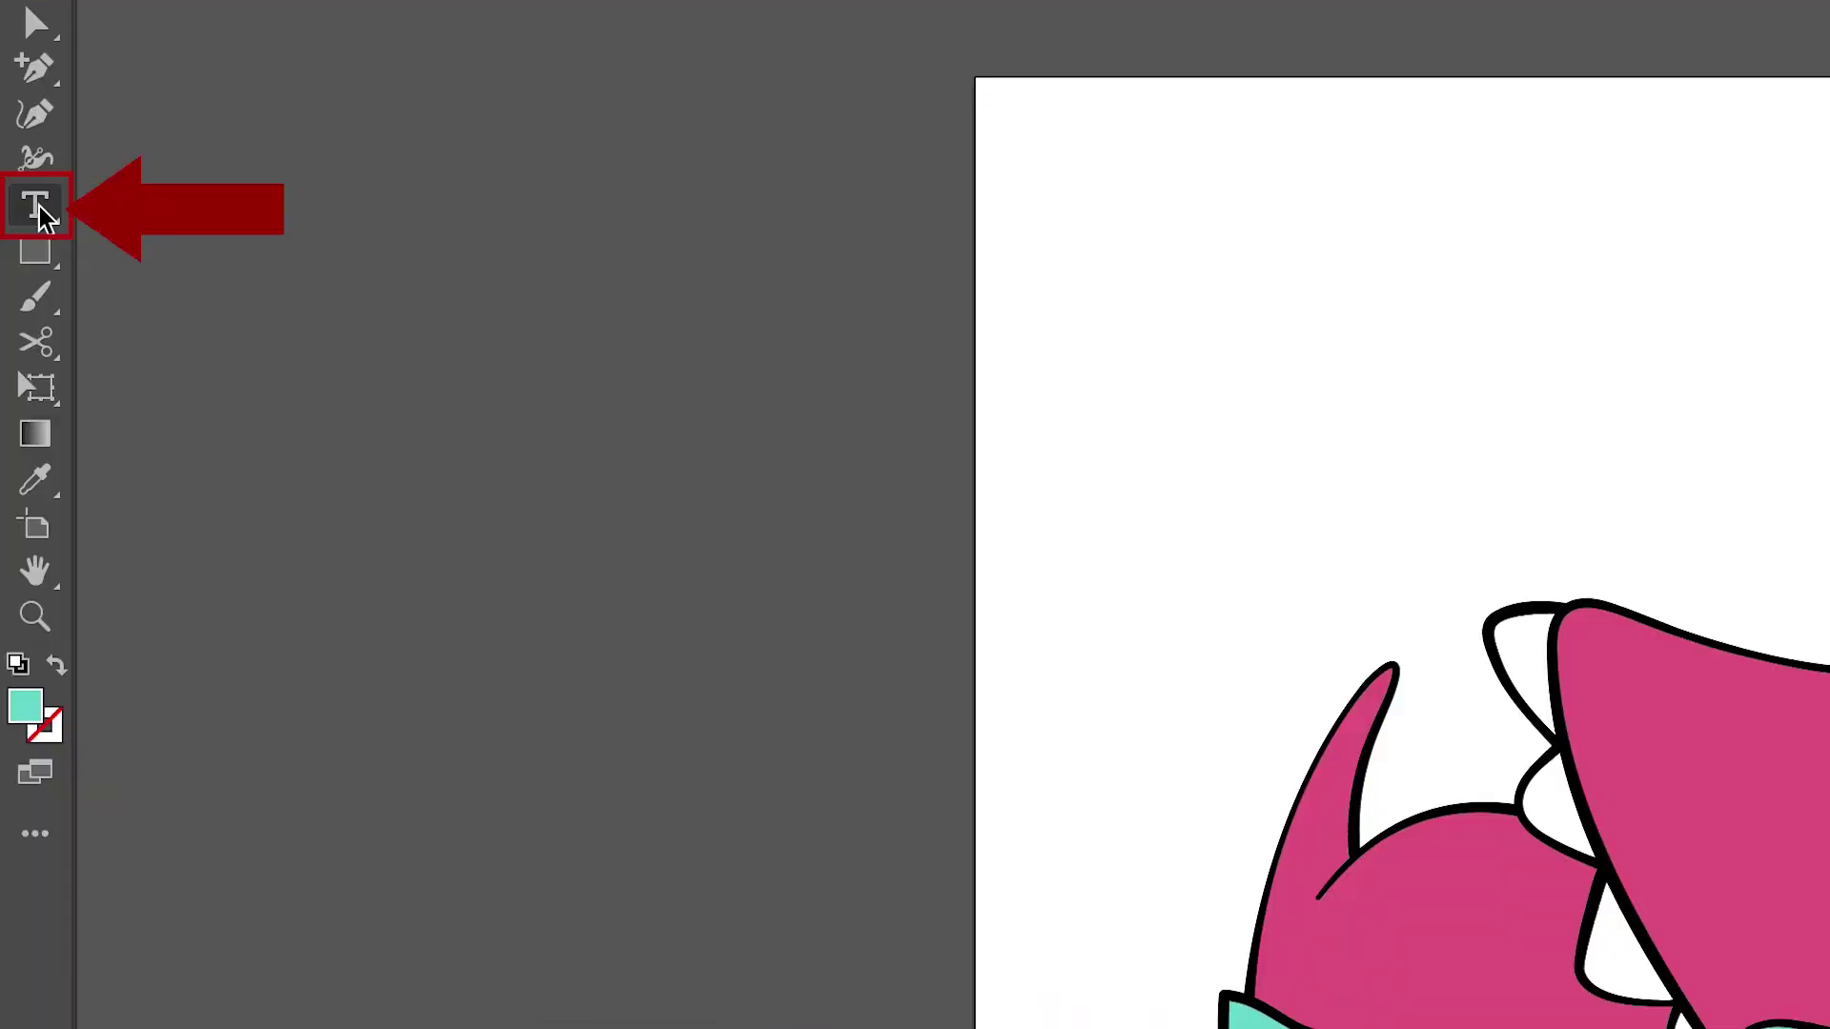
# Step: Add the text "just hatched" on the blank area of the artboard and centre it roughly above the dinosaur
pyautogui.click(13, 264)
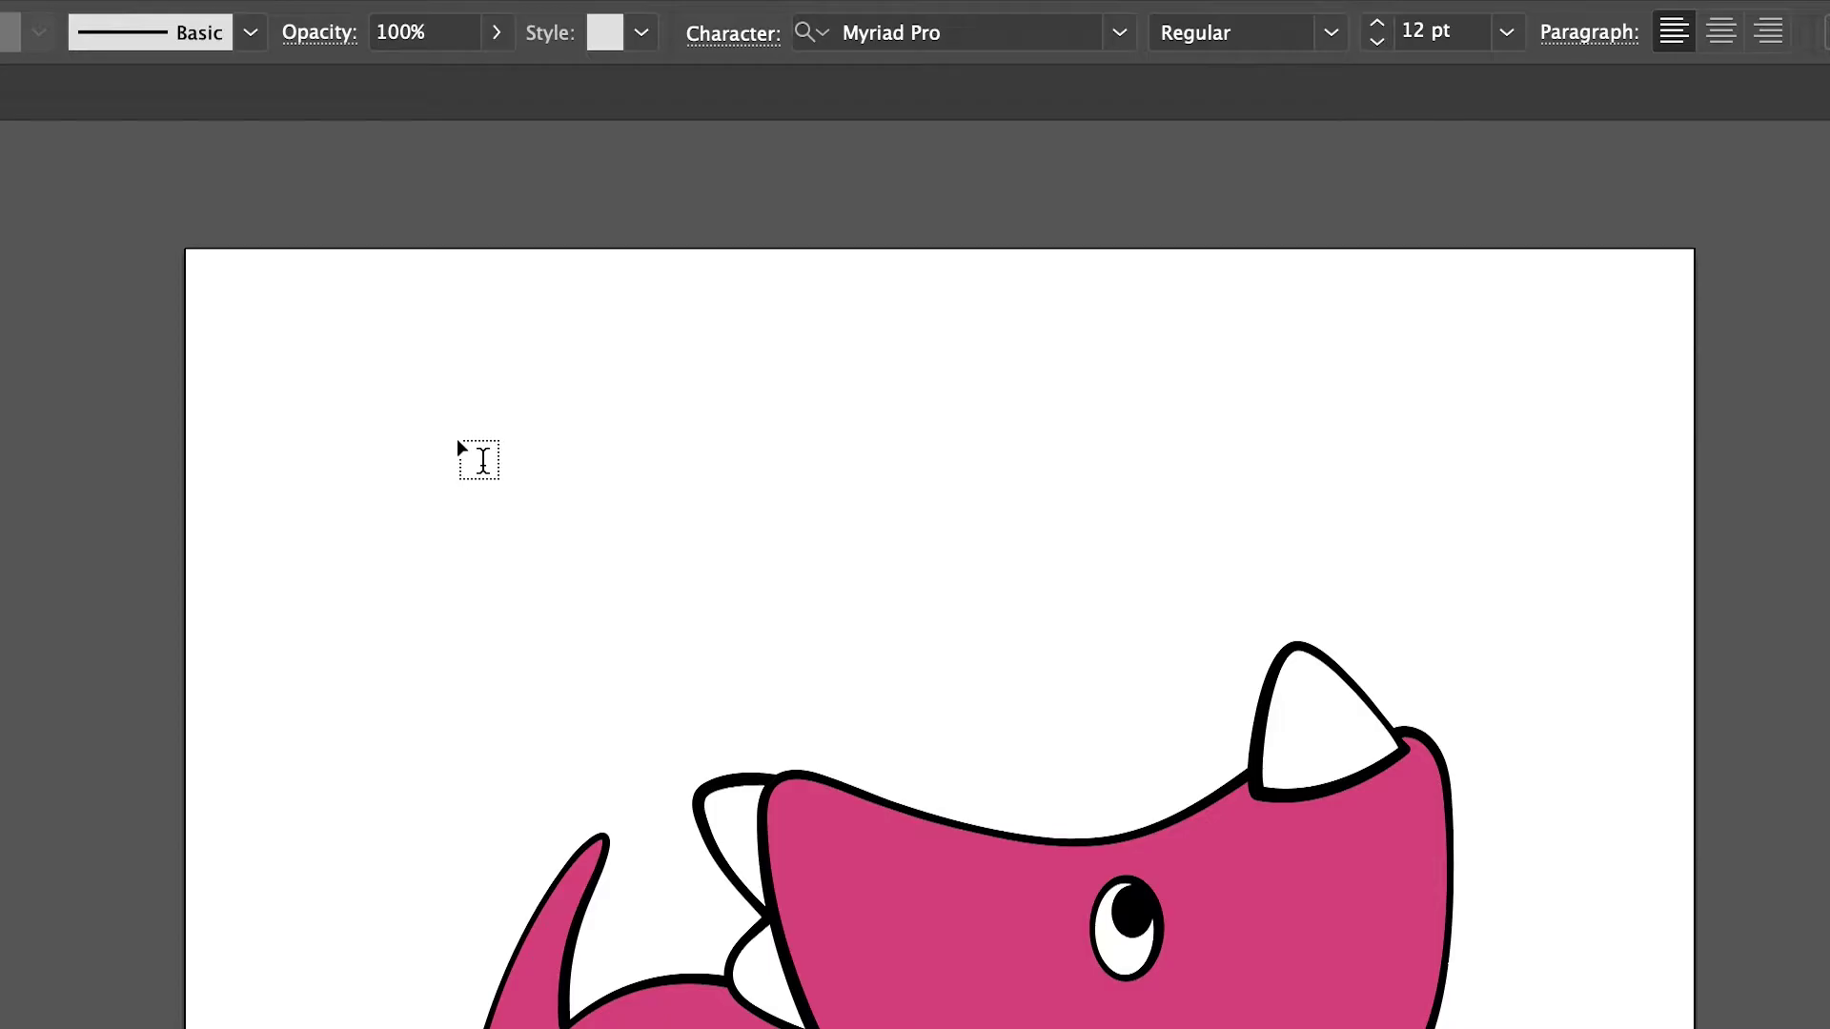
pyautogui.click(458, 439)
pyautogui.press('BackSpace')
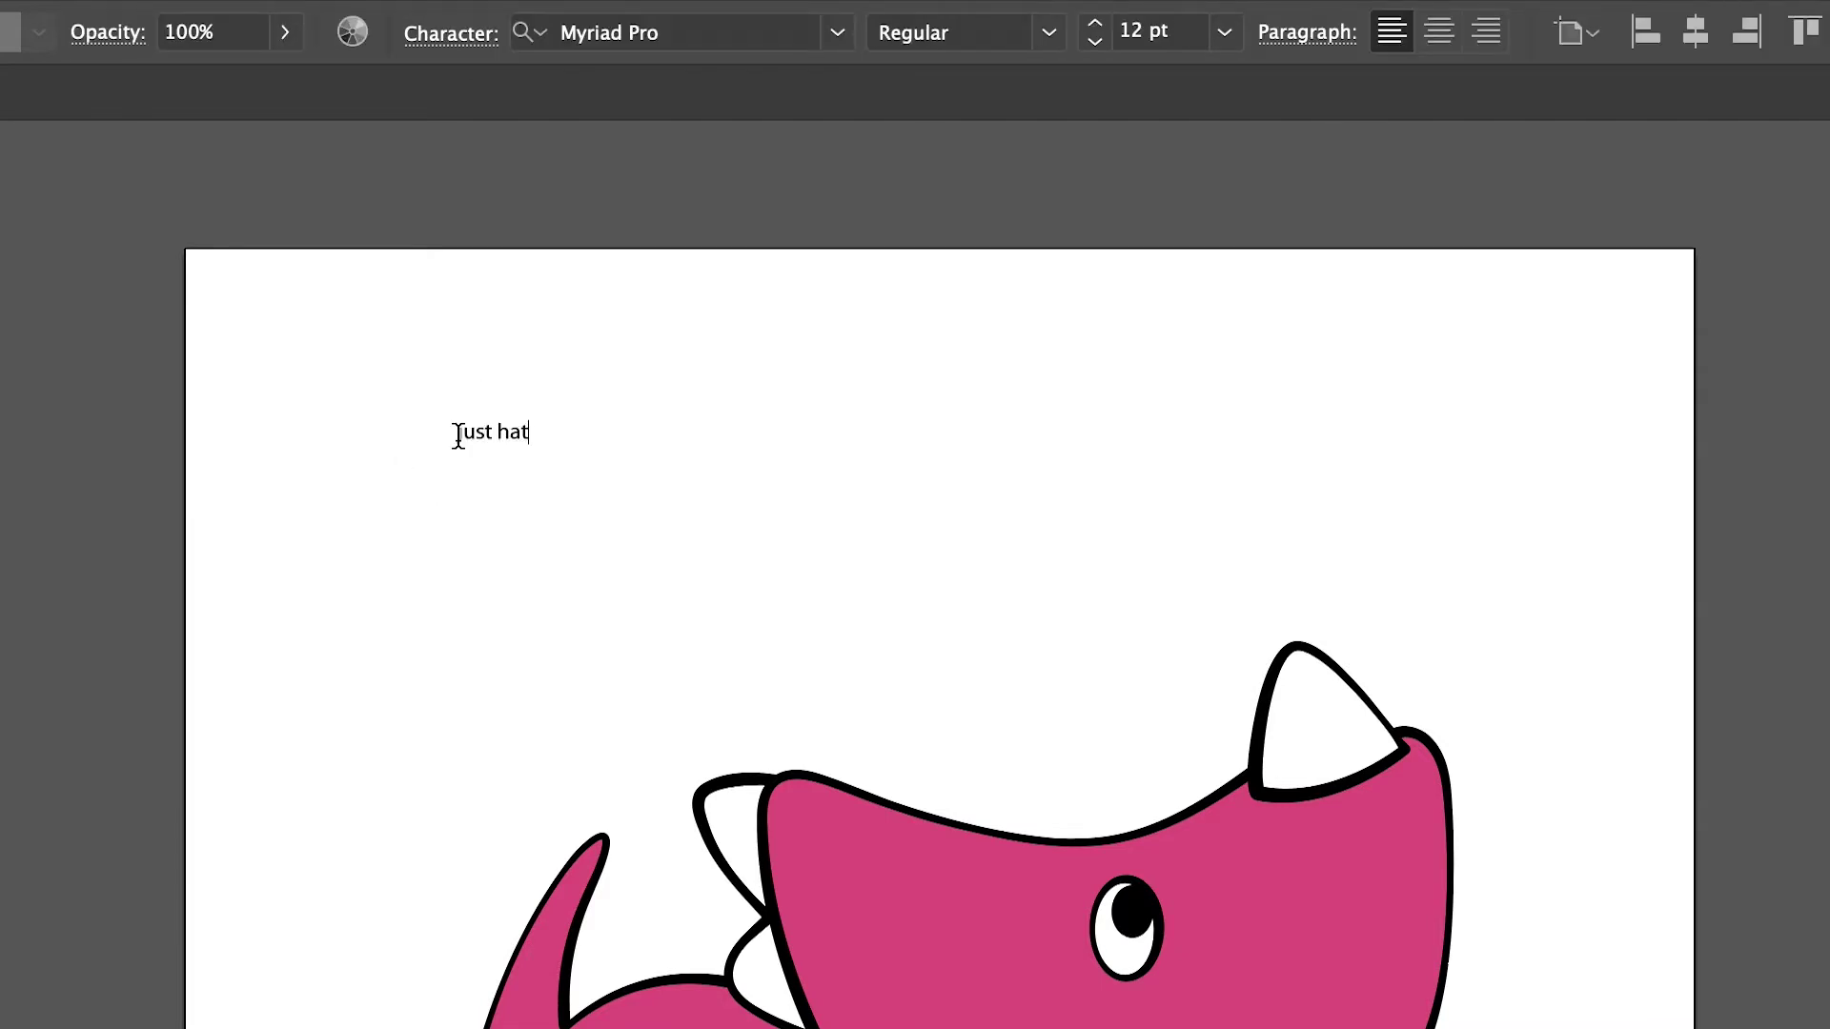
pyautogui.write('Just hatched')
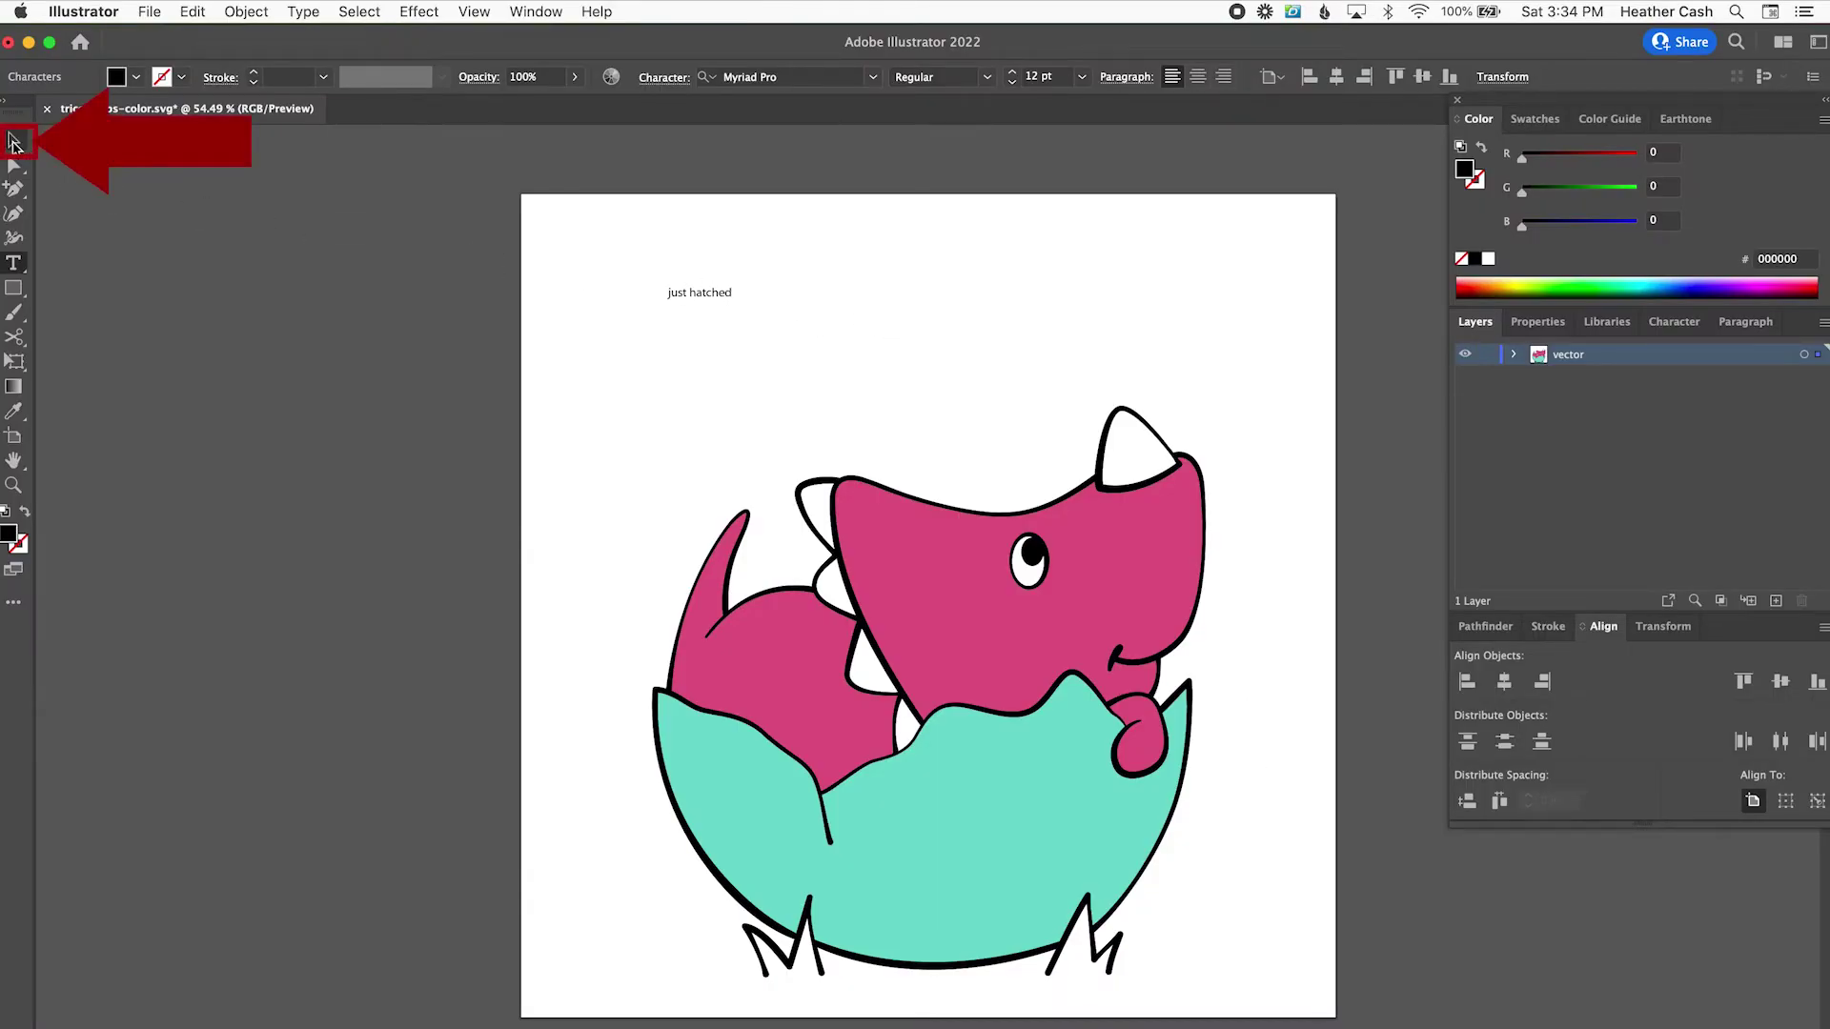
pyautogui.click(15, 142)
pyautogui.moveTo(712, 298); pyautogui.dragTo(929, 334)
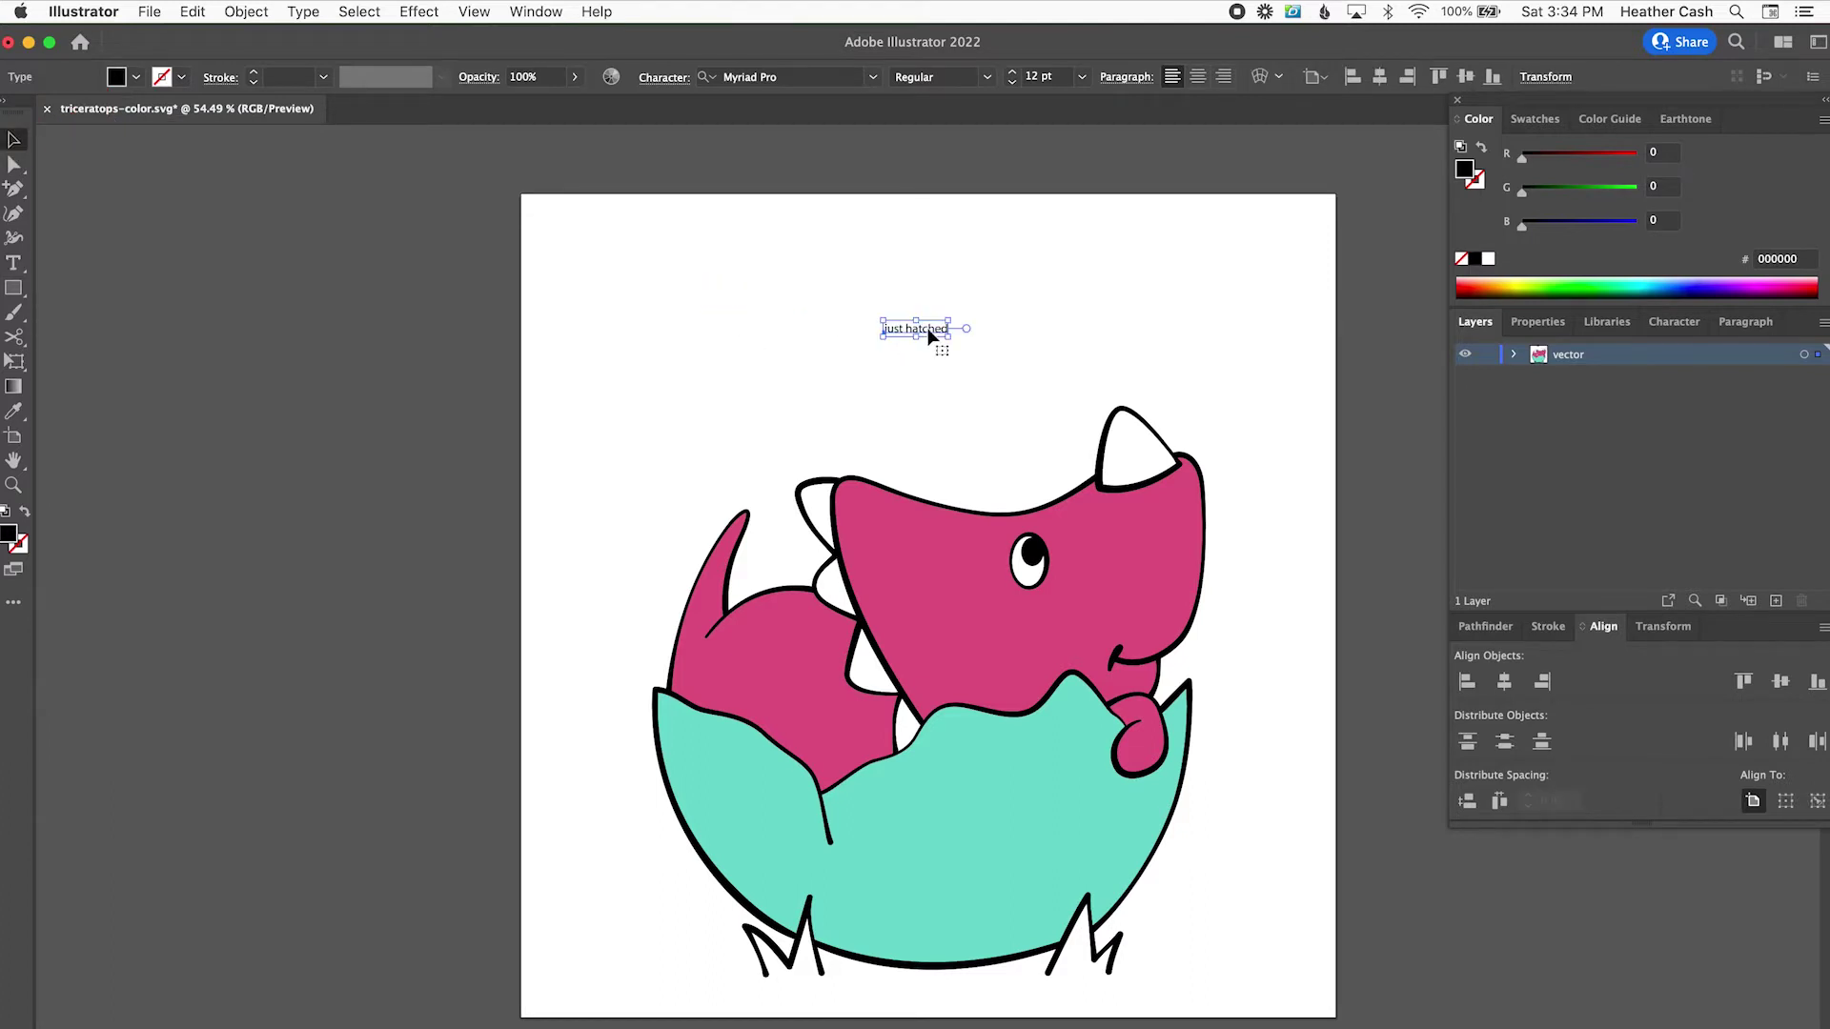
# Step: Set the text's font to Roc Grotesk and its size to 60 pt, keeping automatic leading
pyautogui.click(1666, 324)
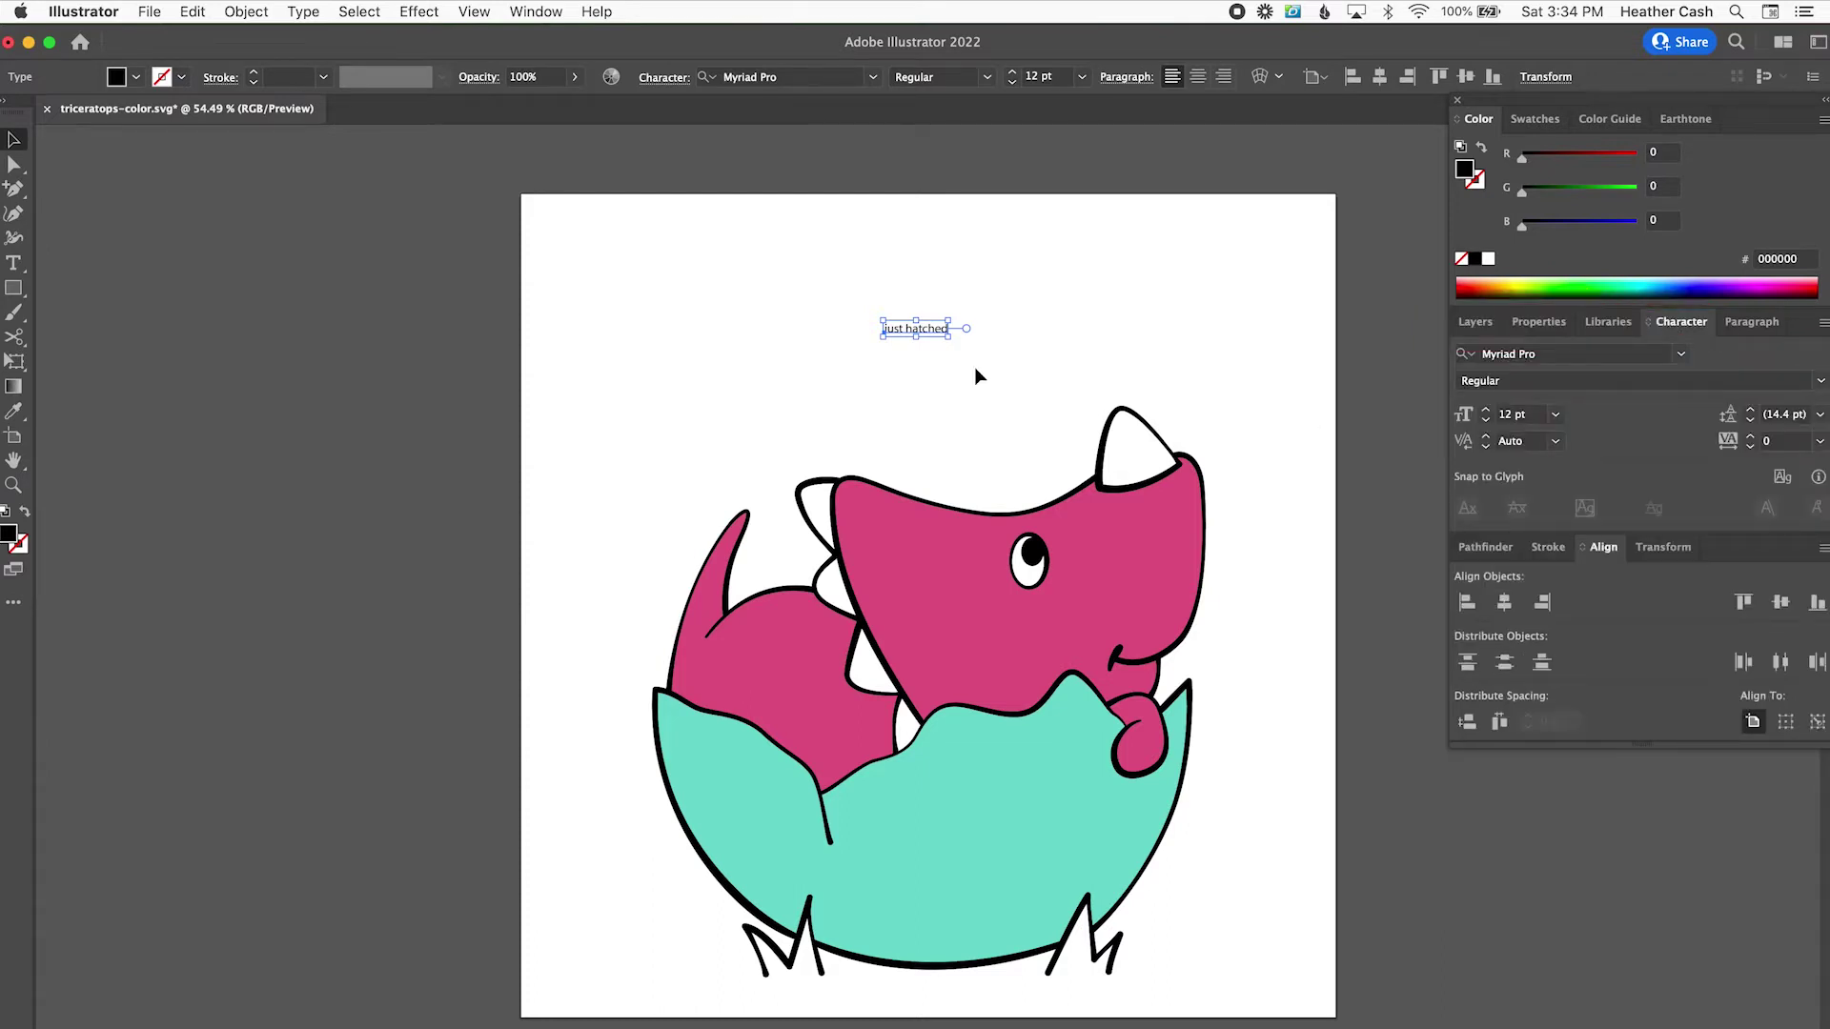
pyautogui.click(534, 11)
pyautogui.moveTo(636, 909)
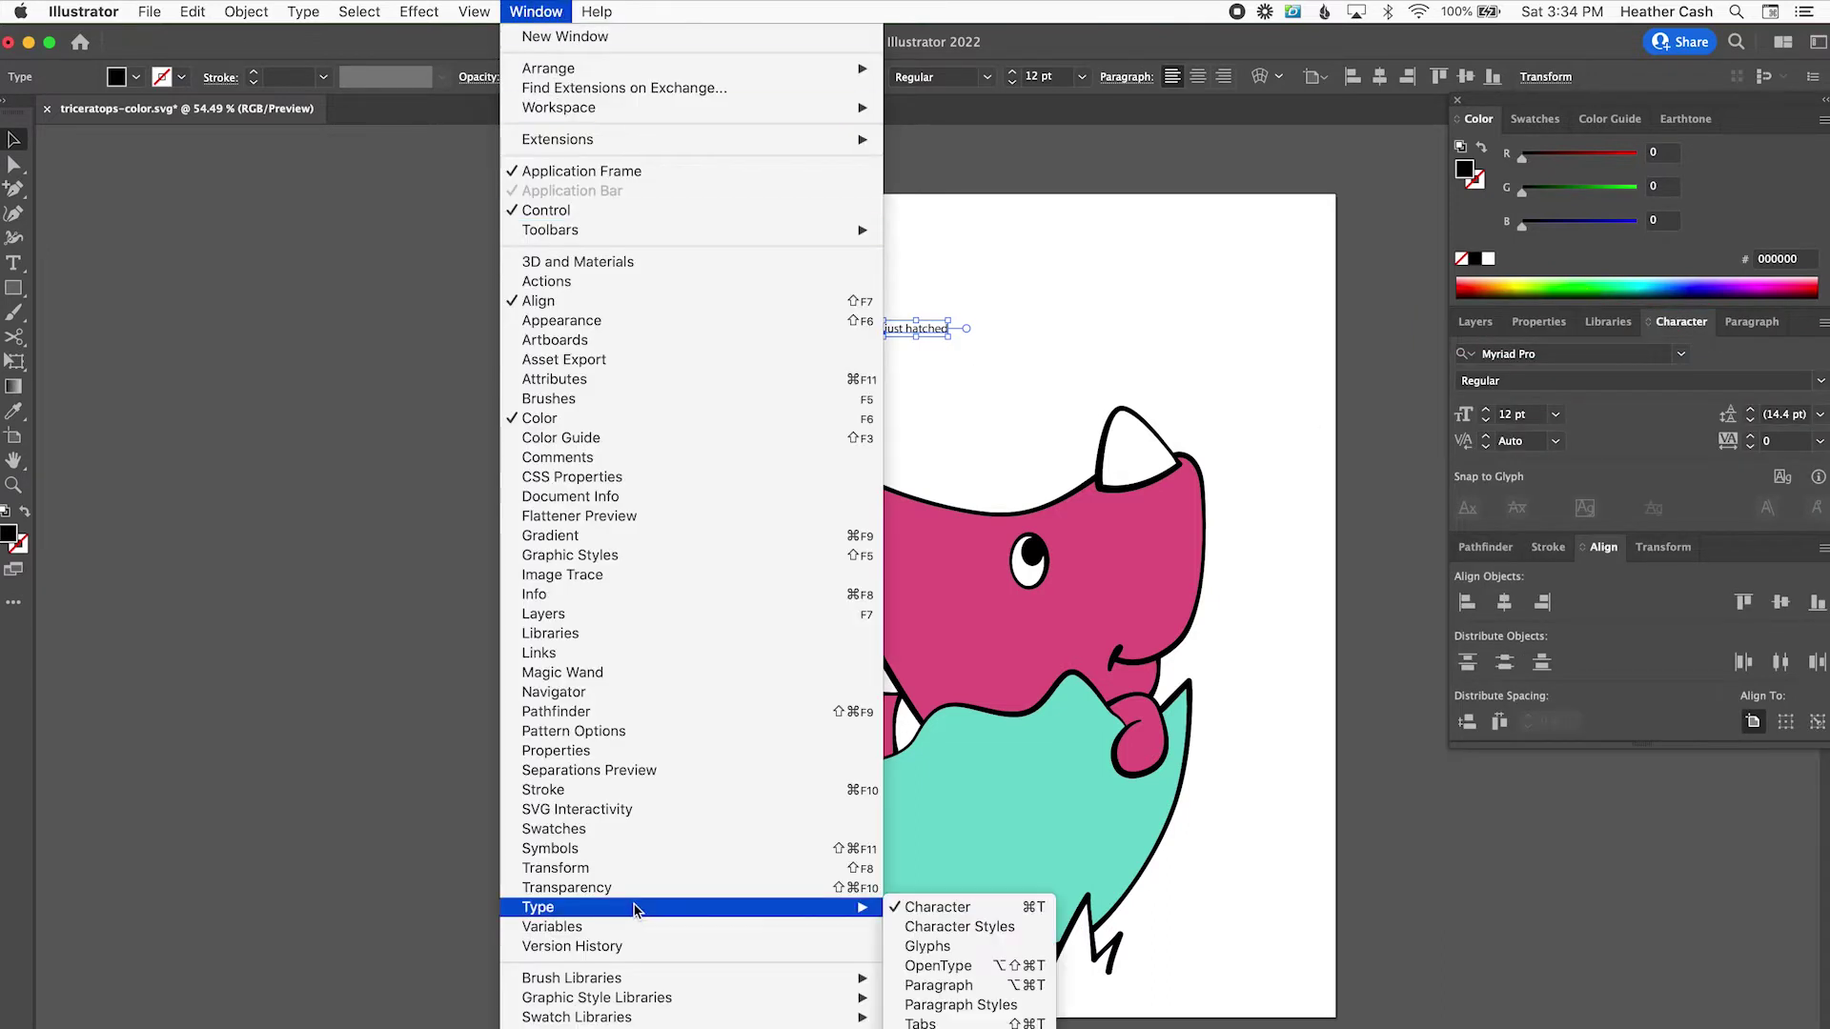
pyautogui.click(937, 910)
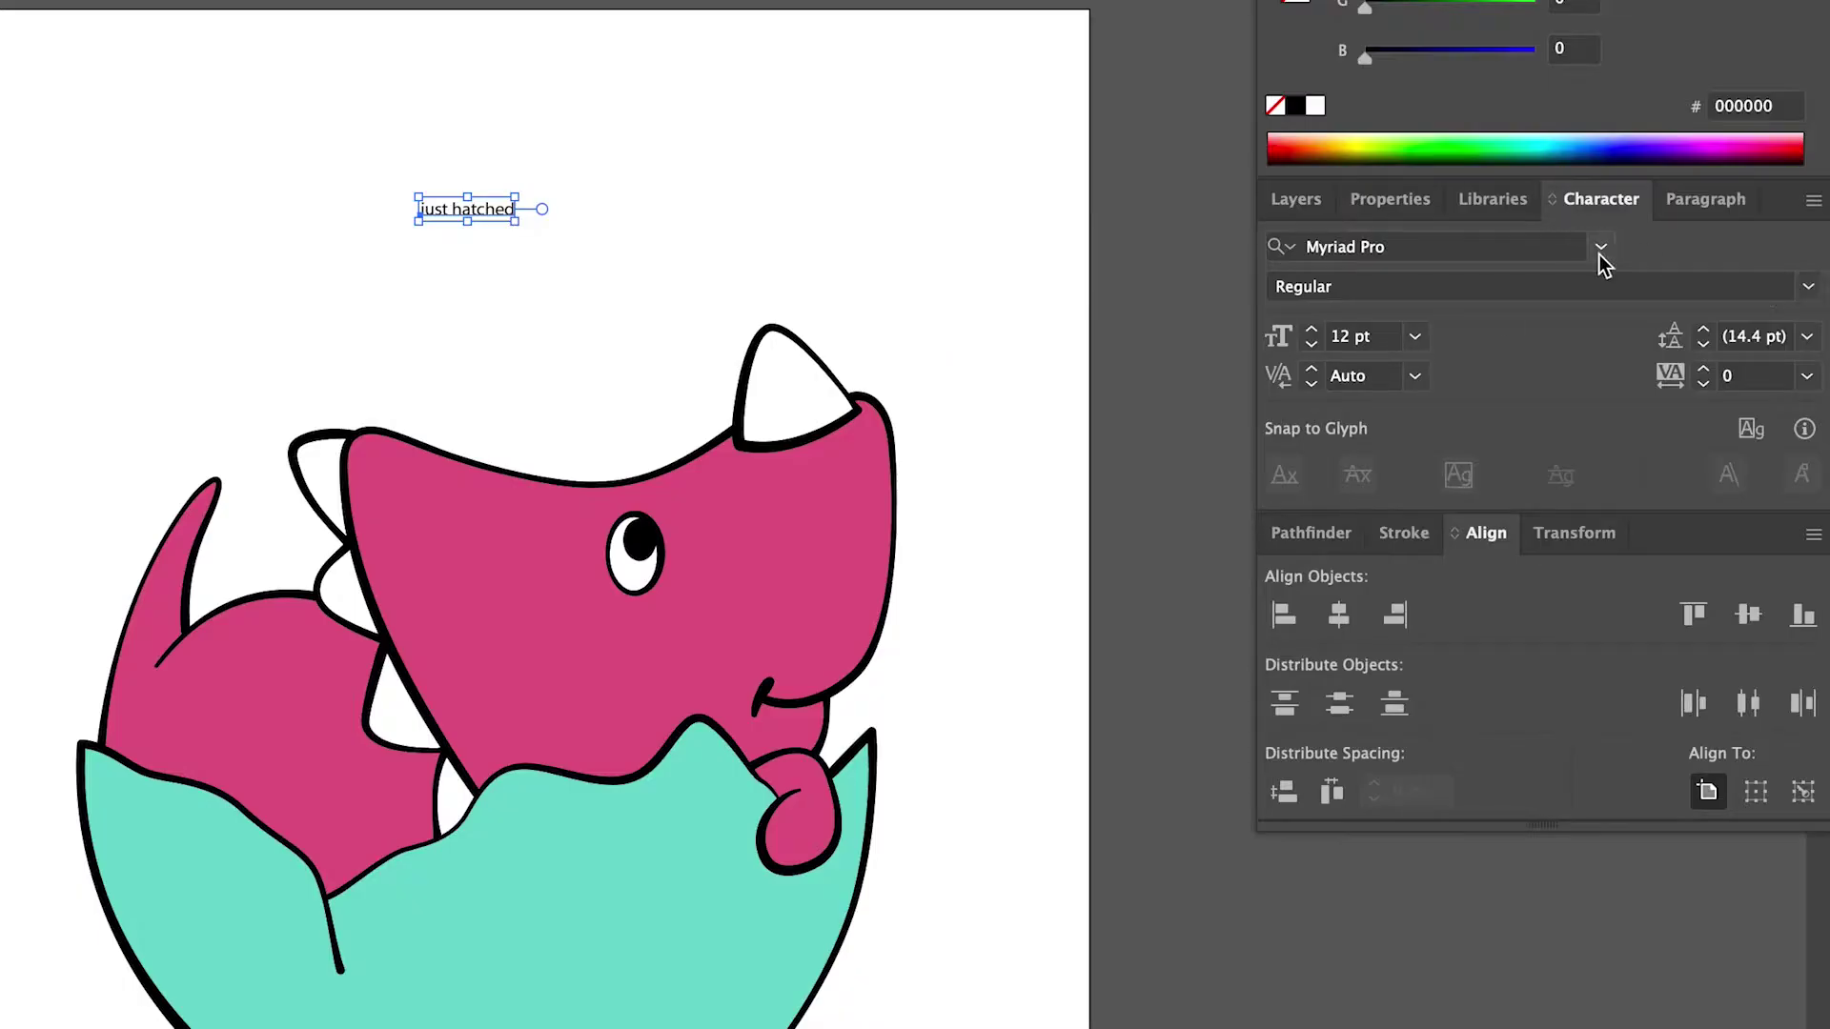
pyautogui.click(1601, 250)
pyautogui.click(1509, 441)
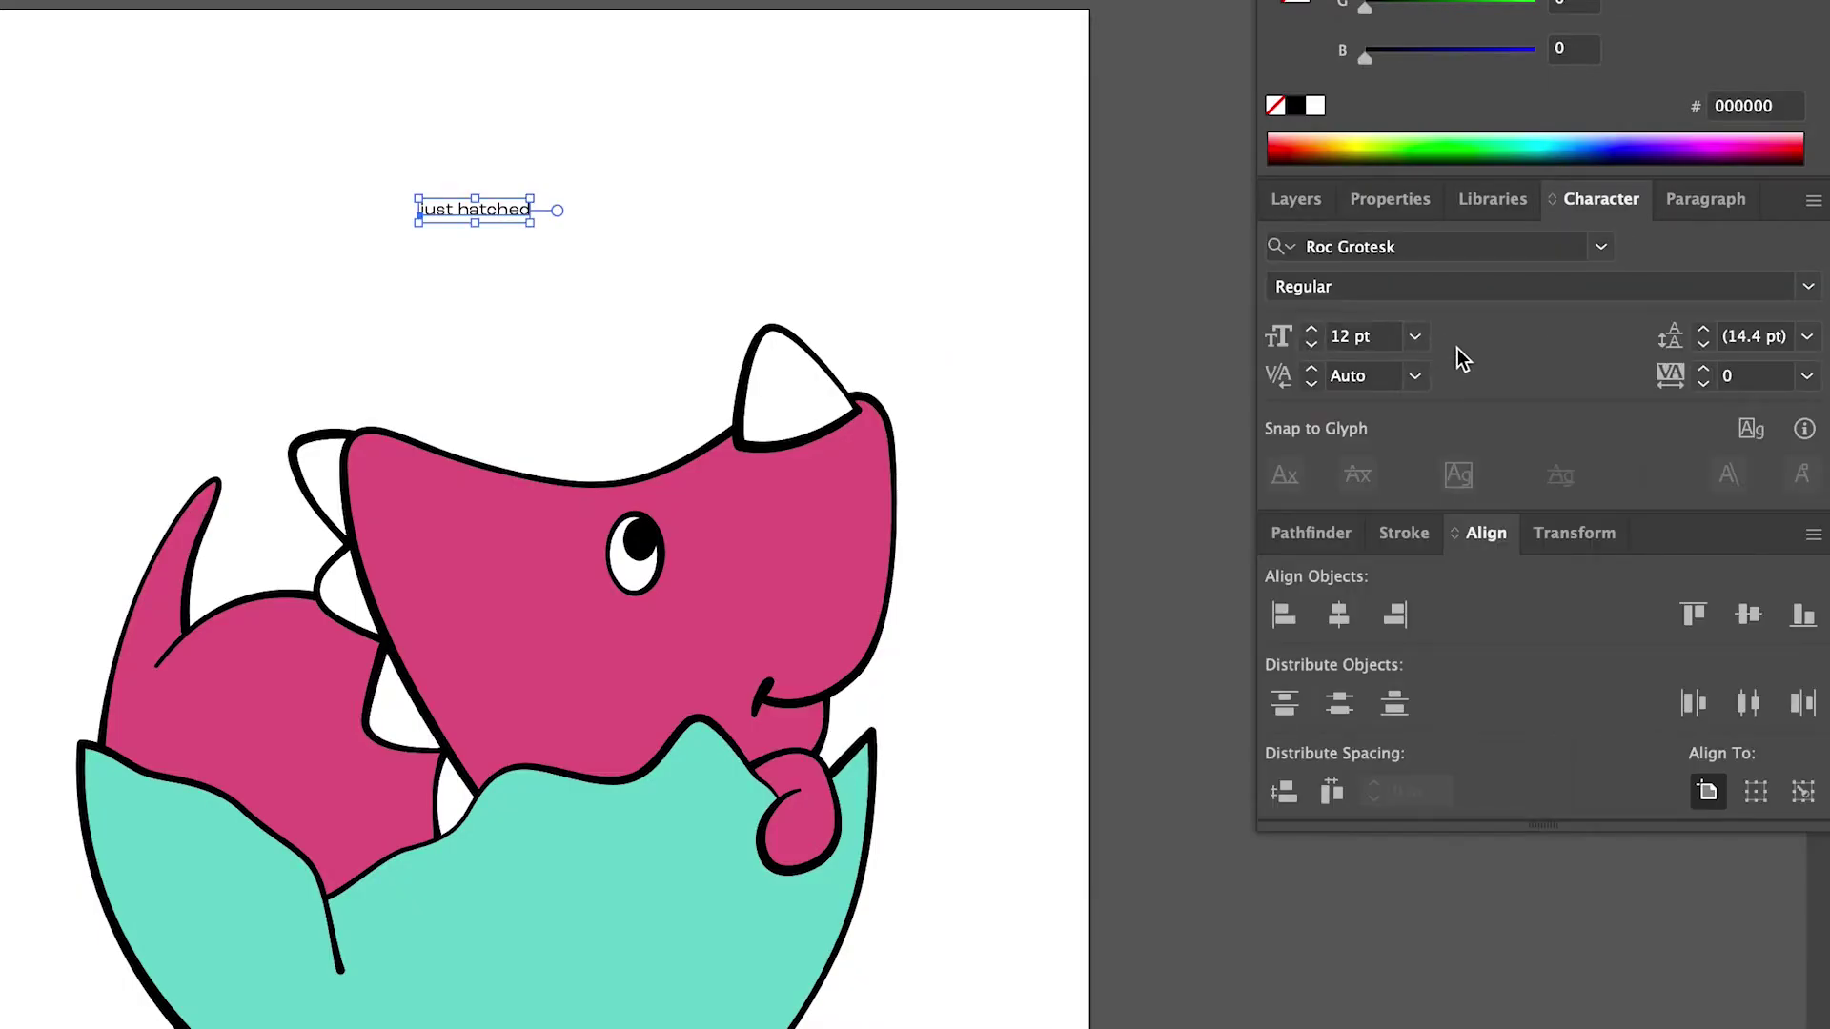
pyautogui.click(1415, 336)
pyautogui.click(1458, 841)
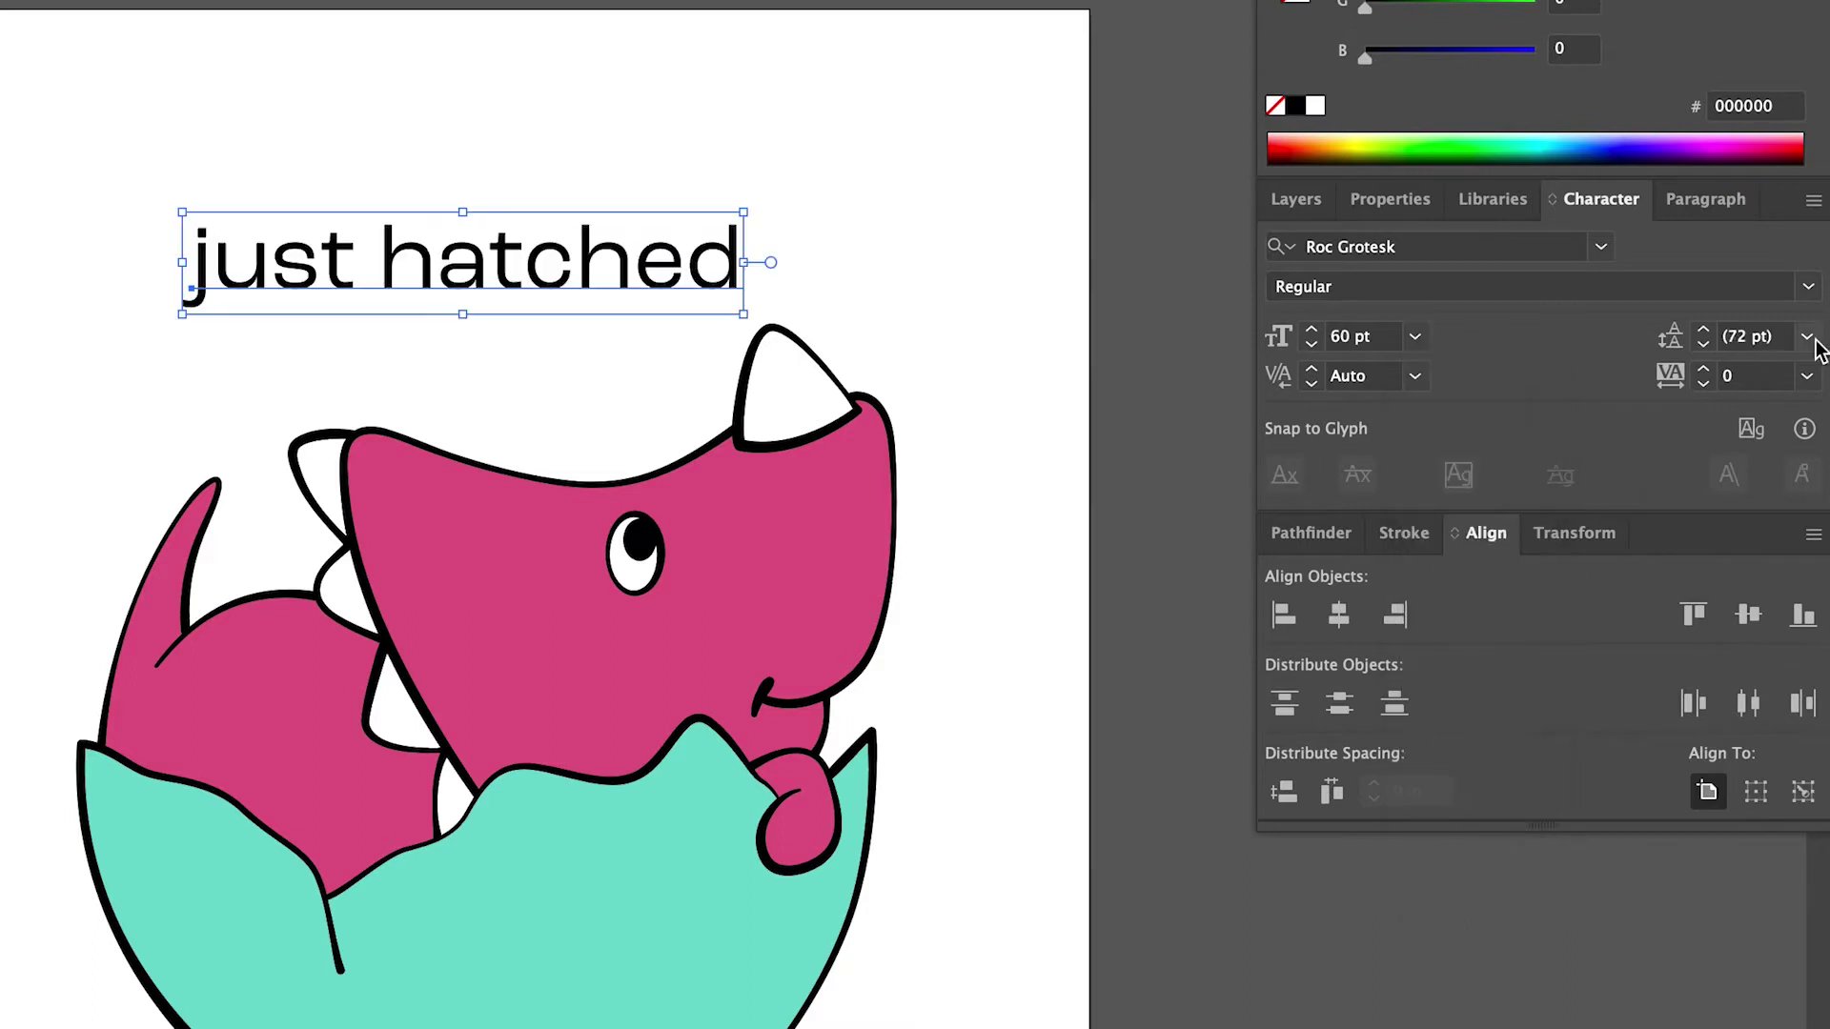
pyautogui.click(1808, 338)
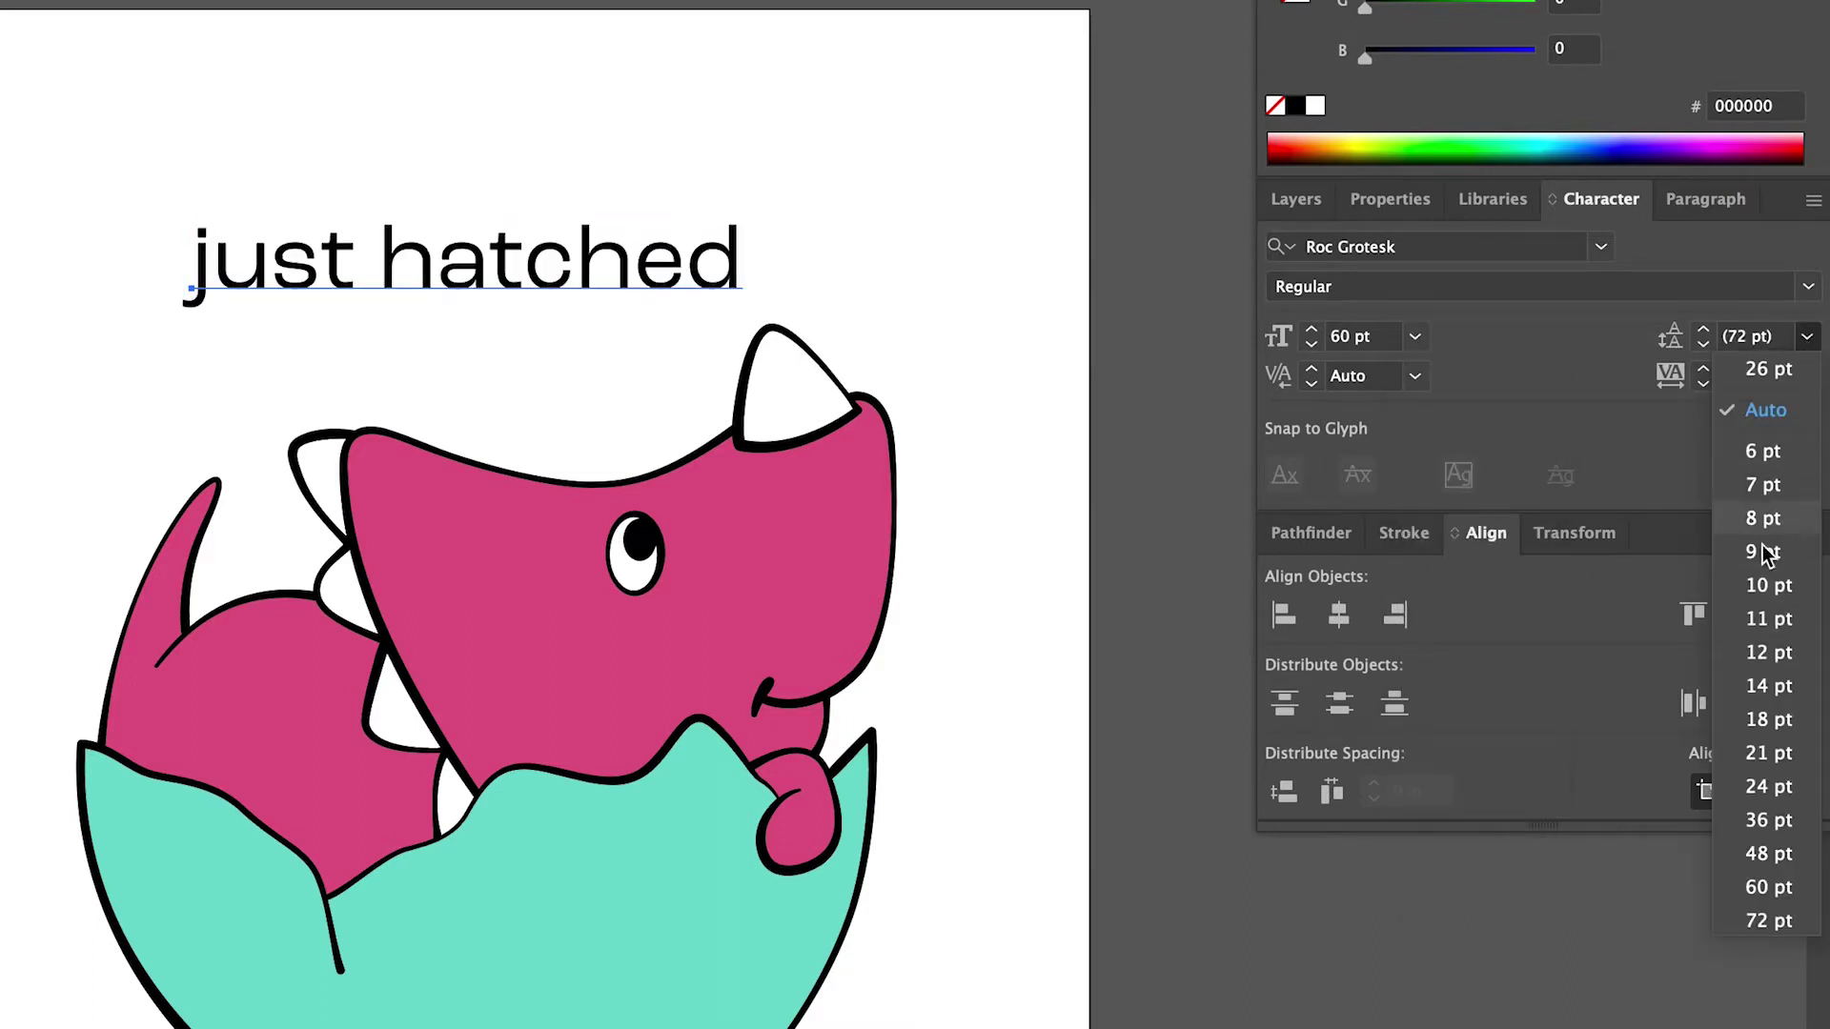
pyautogui.click(1548, 328)
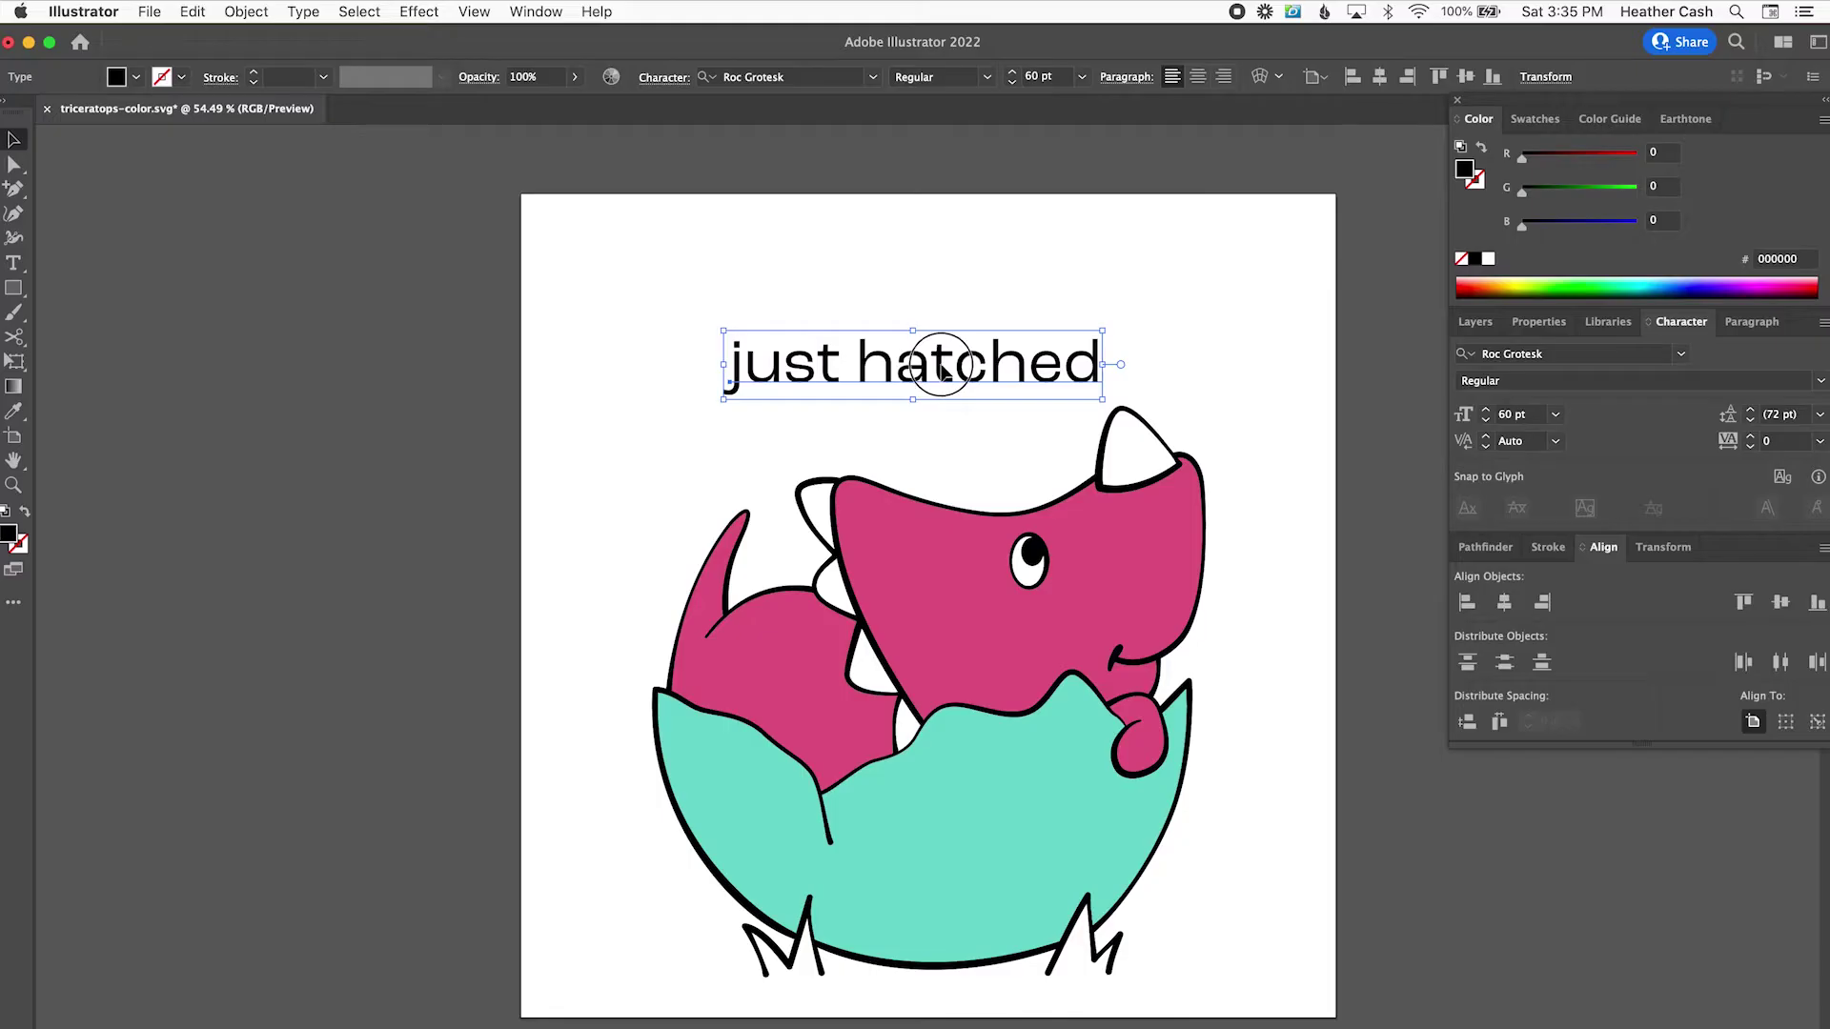
# Step: Reposition the straight "just hatched" text slightly above the dinosaur and delete it
pyautogui.press('super+h')
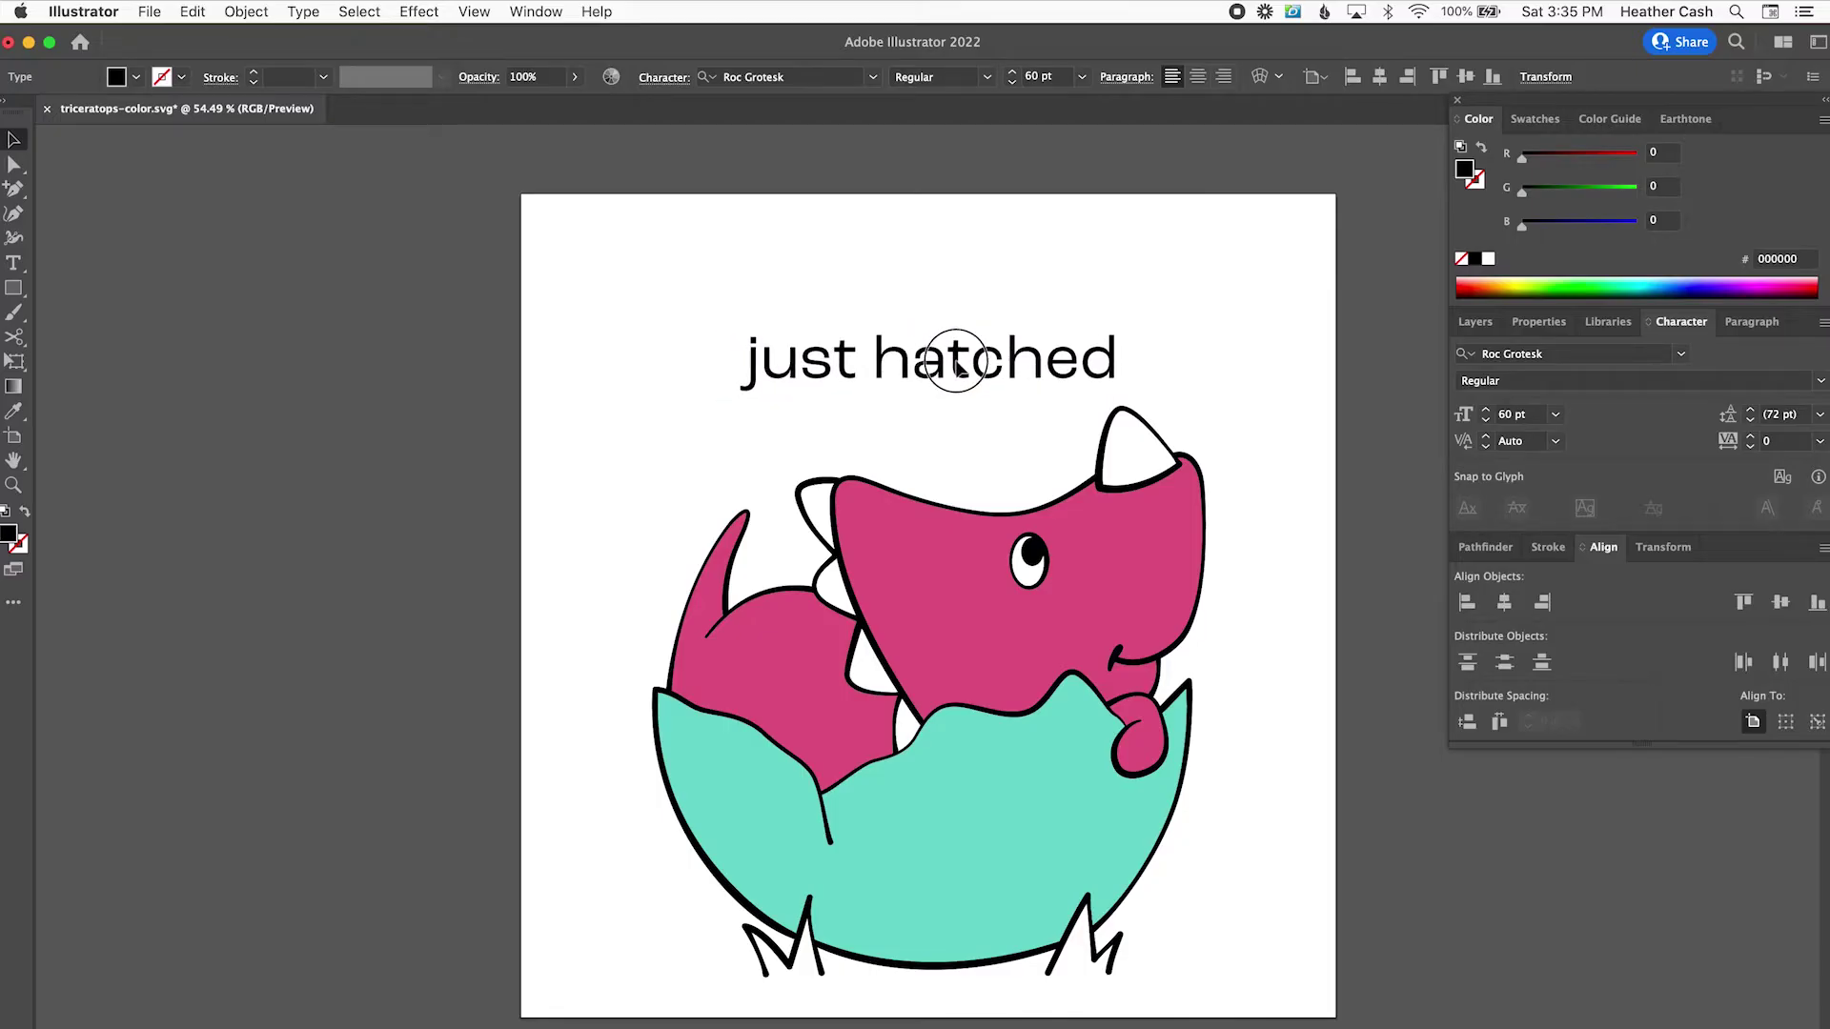
pyautogui.click(956, 367)
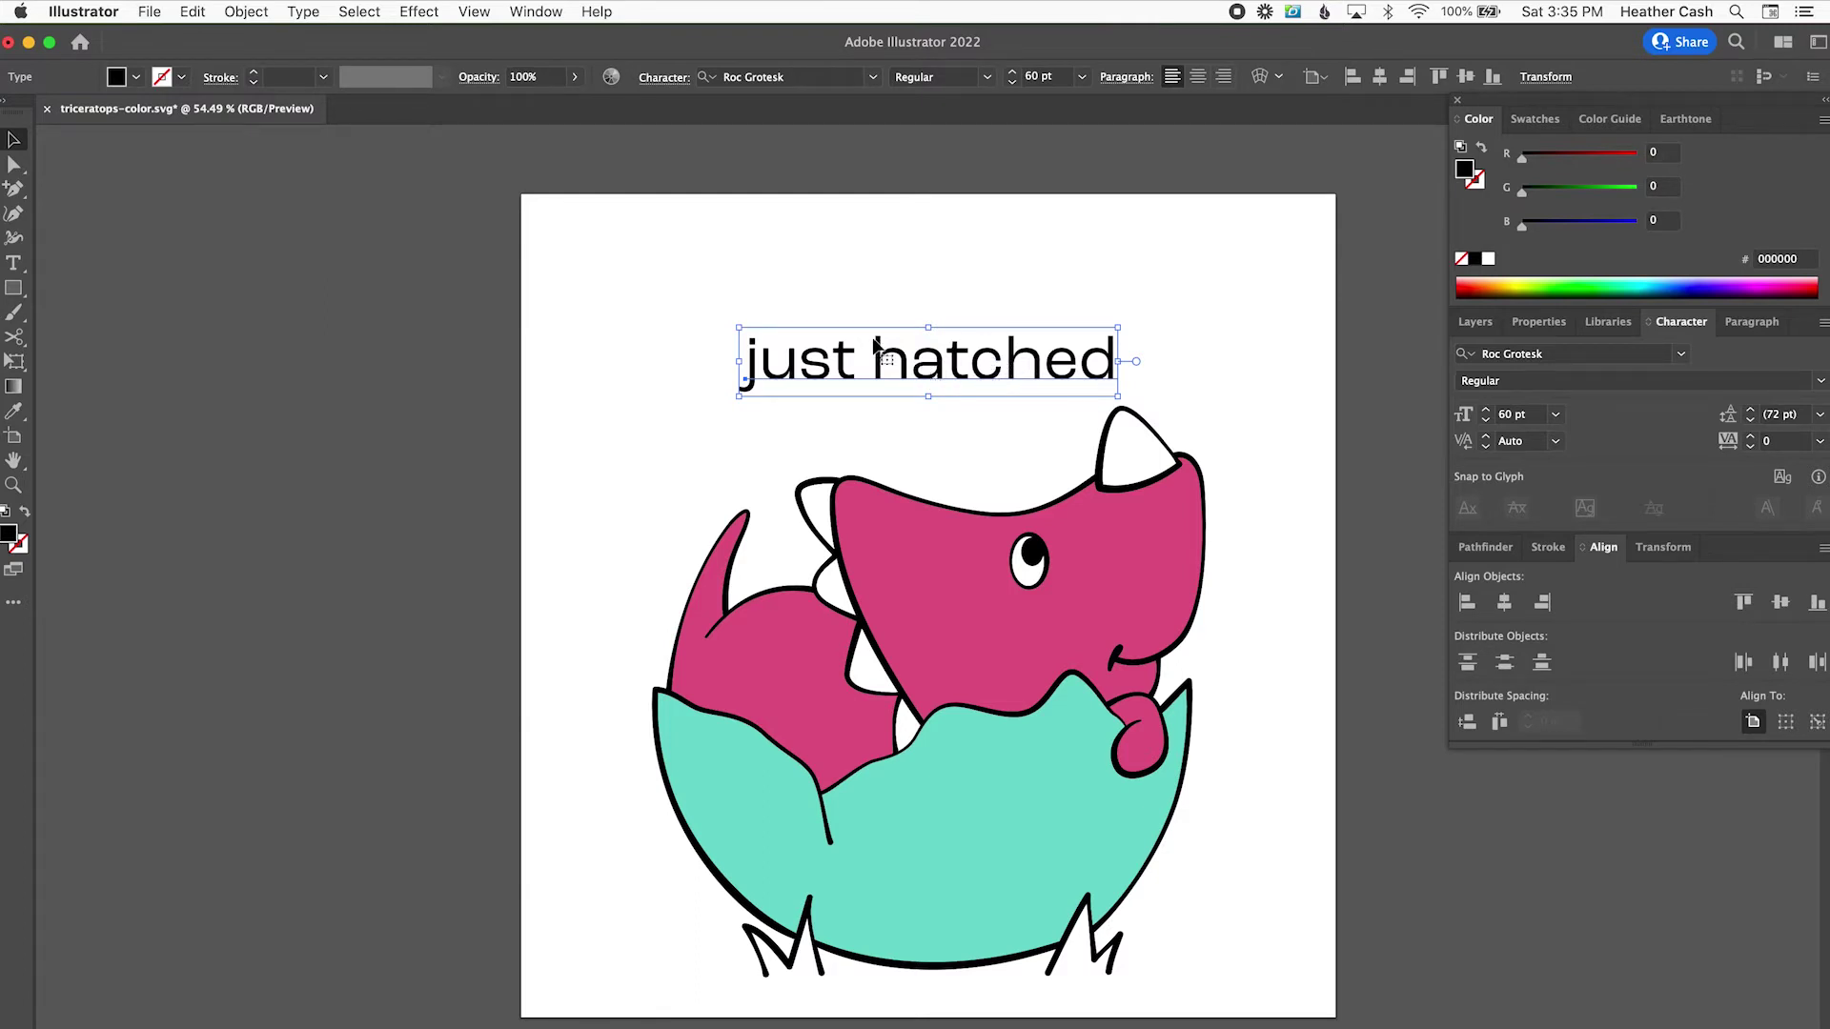
pyautogui.press('Delete')
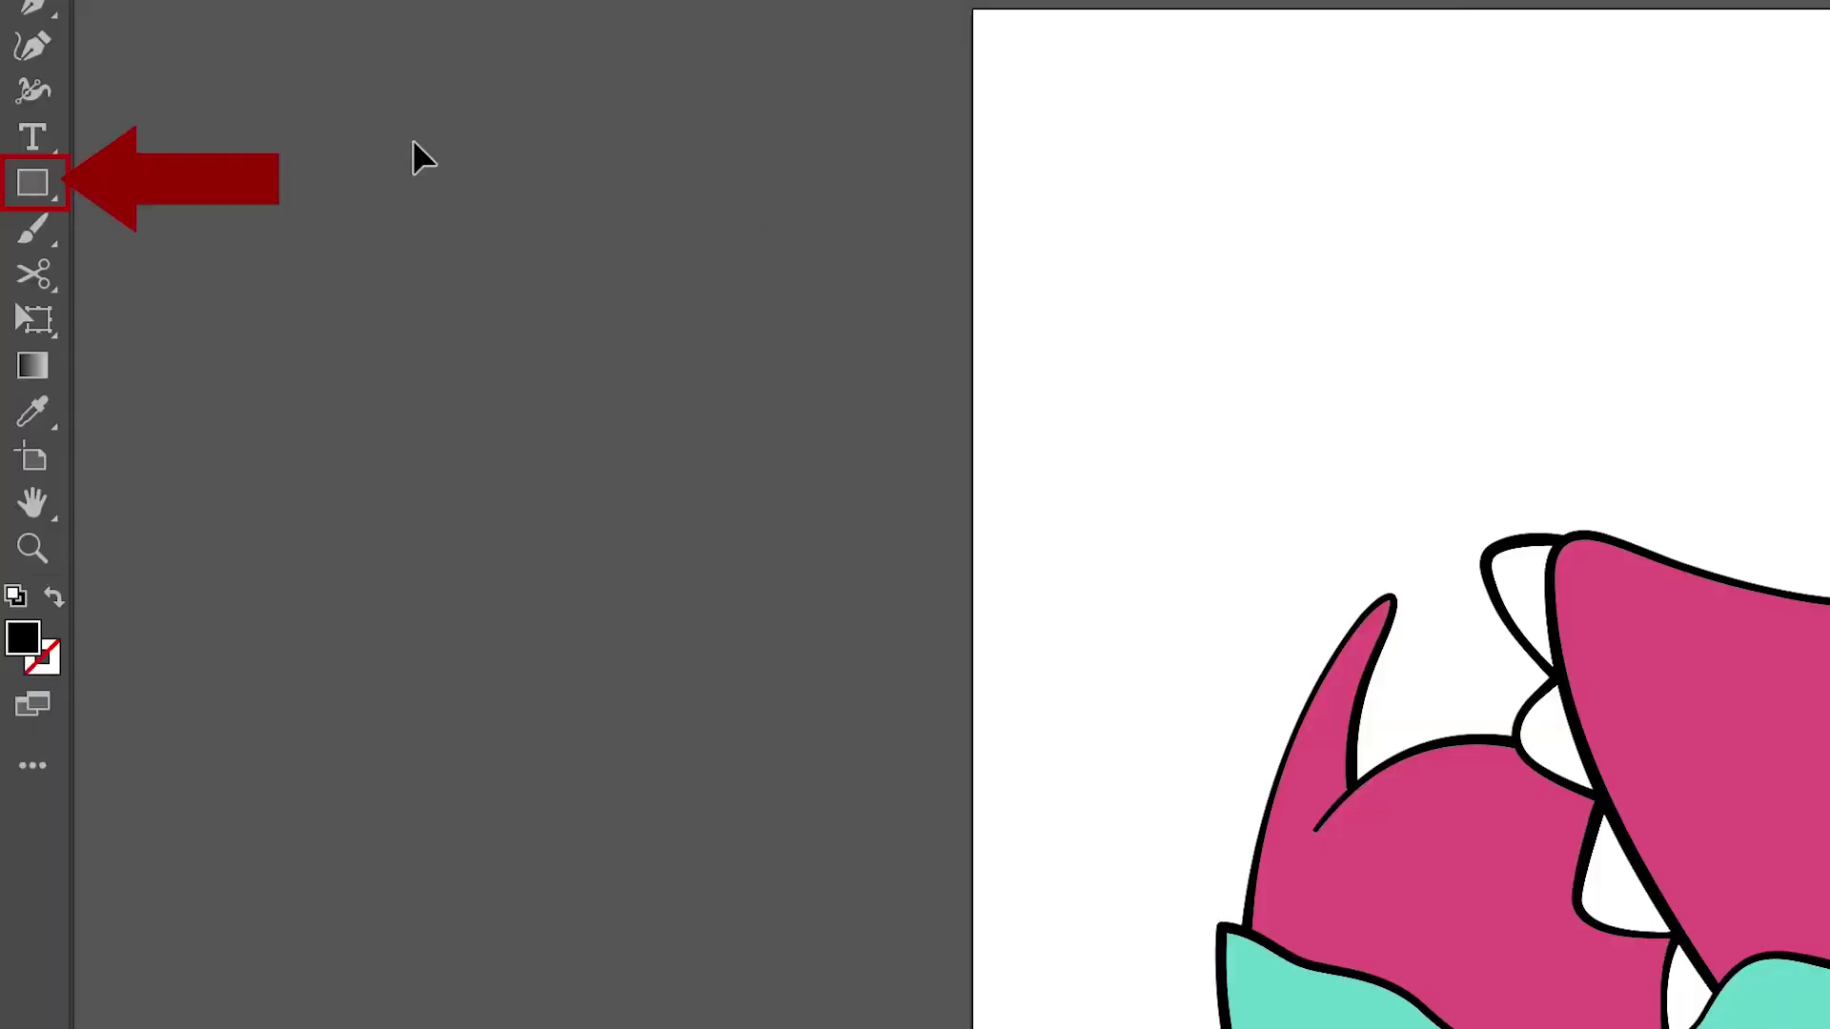
# Step: Draw an ellipse about 7.9 × 7.6 in over the dinosaur and put the text "just hatched" along its path
pyautogui.moveTo(37, 180); pyautogui.dragTo(271, 278)
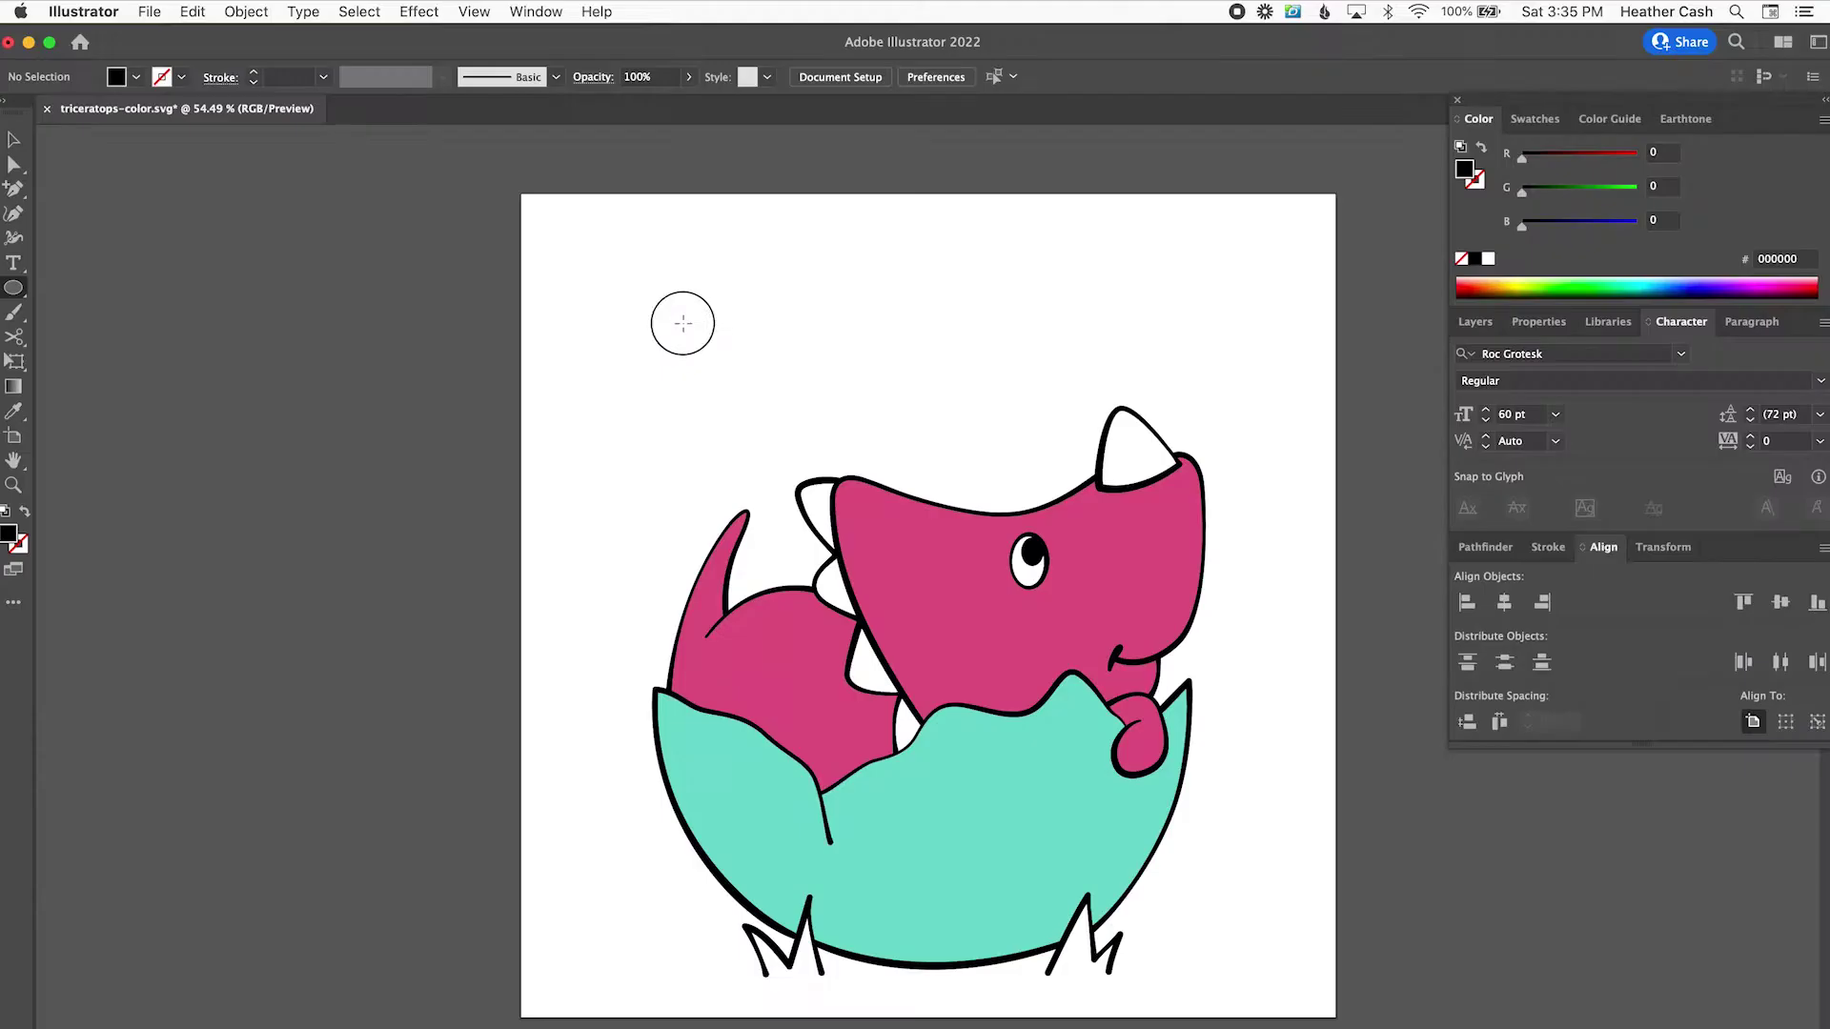
pyautogui.moveTo(683, 321)
pyautogui.mouseDown()
pyautogui.moveTo(1127, 545)
pyautogui.moveTo(1217, 617)
pyautogui.moveTo(1245, 703)
pyautogui.moveTo(1221, 756)
pyautogui.moveTo(1090, 748)
pyautogui.moveTo(1238, 759)
pyautogui.moveTo(1240, 793)
pyautogui.moveTo(1217, 809)
pyautogui.moveTo(1258, 838)
pyautogui.moveTo(1201, 530)
pyautogui.moveTo(1066, 447)
pyautogui.moveTo(1192, 780)
pyautogui.moveTo(1268, 889)
pyautogui.mouseUp()
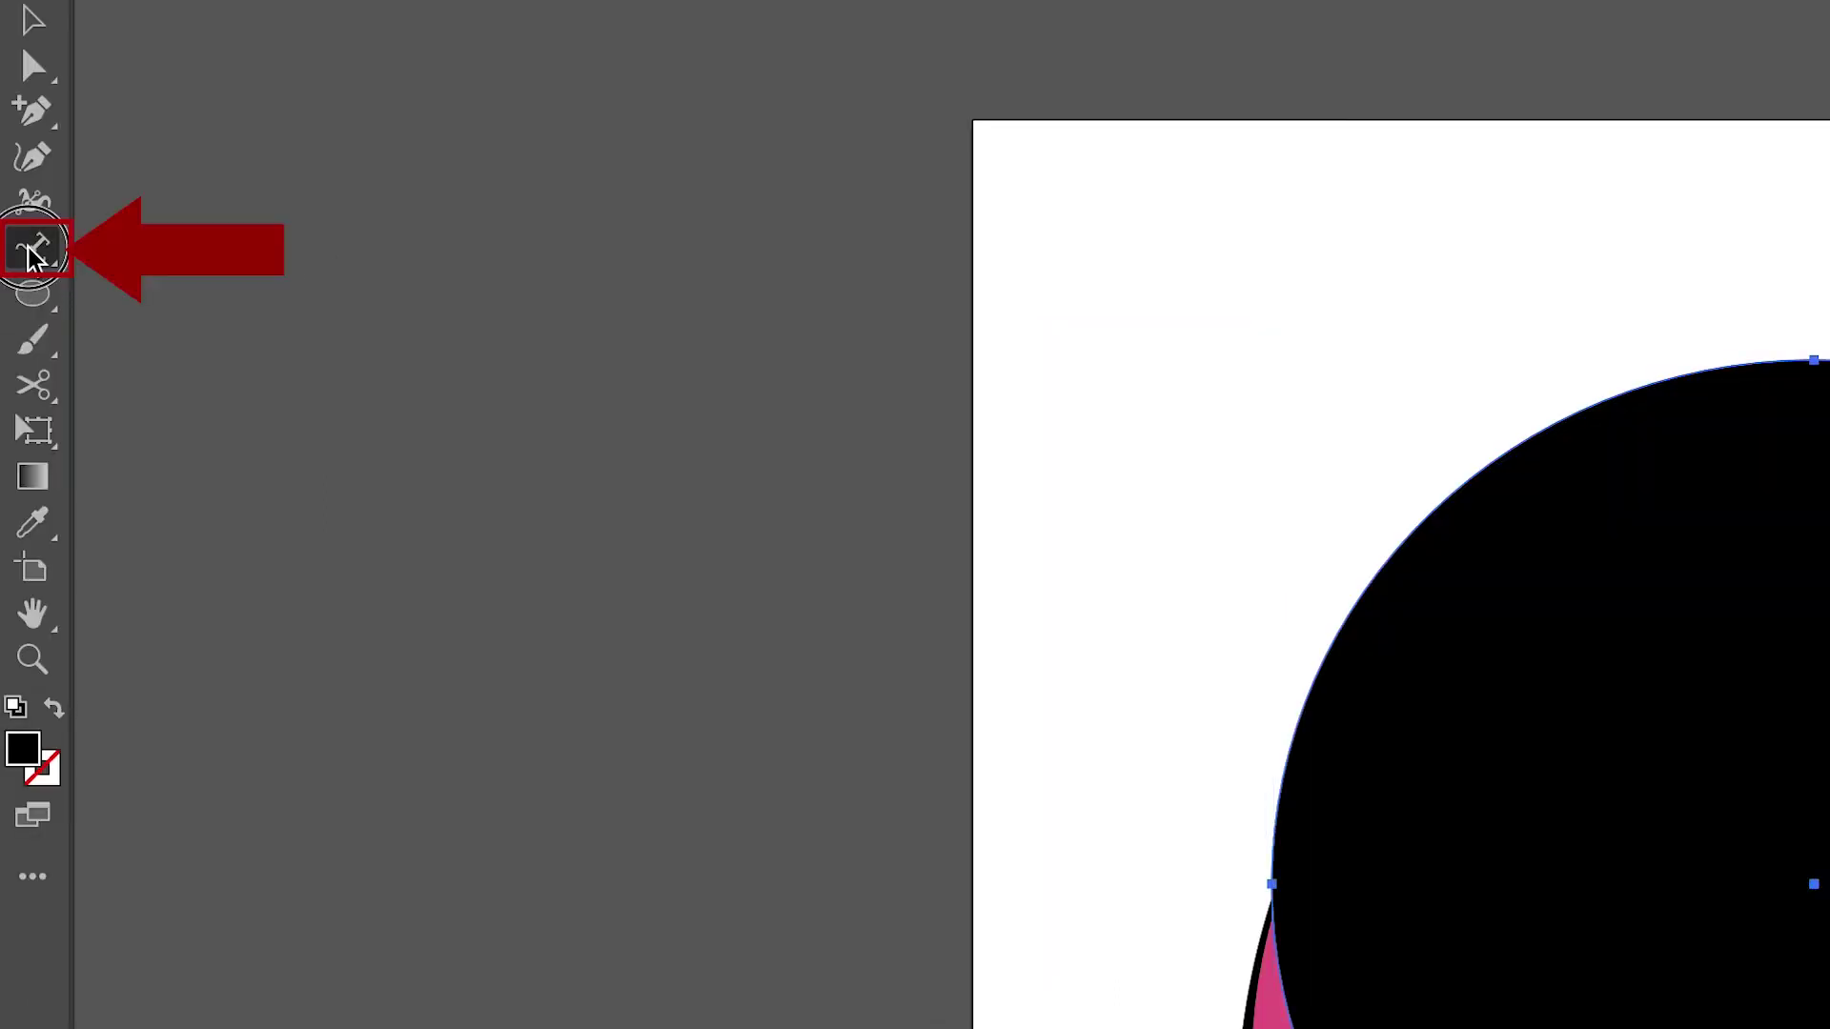
pyautogui.click(14, 265)
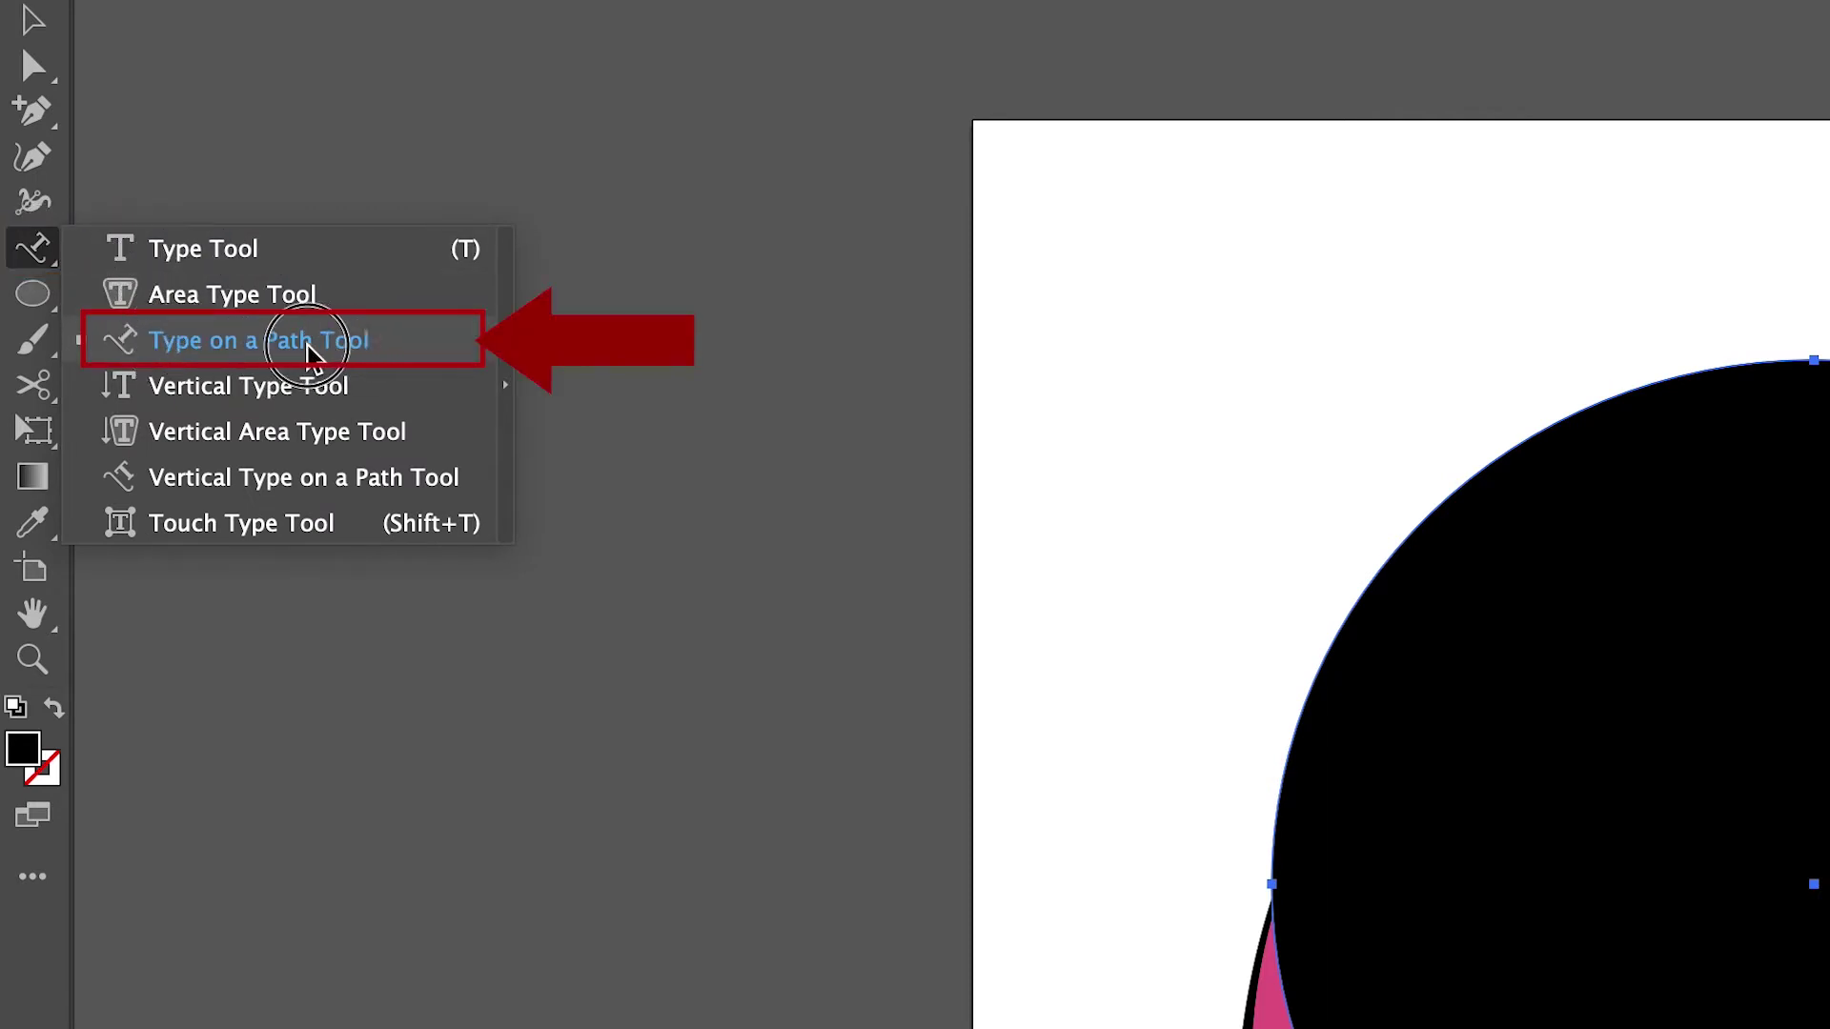
pyautogui.click(372, 351)
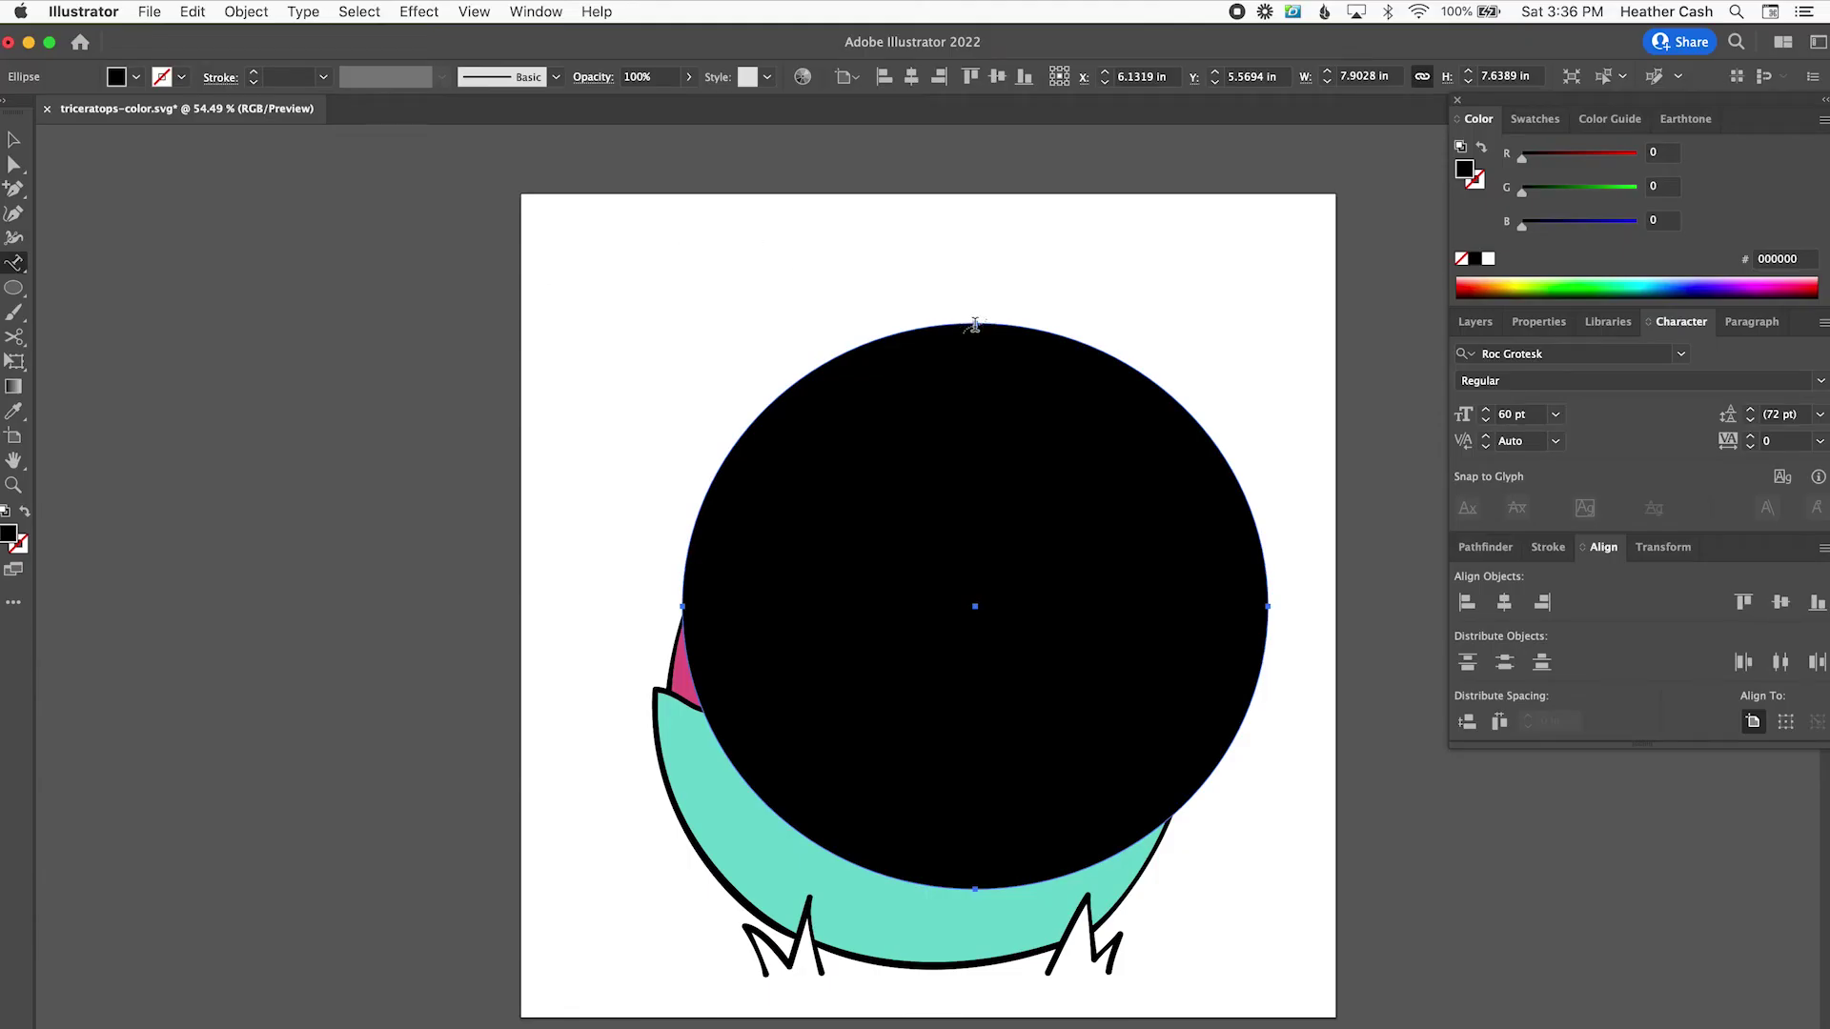
pyautogui.click(976, 324)
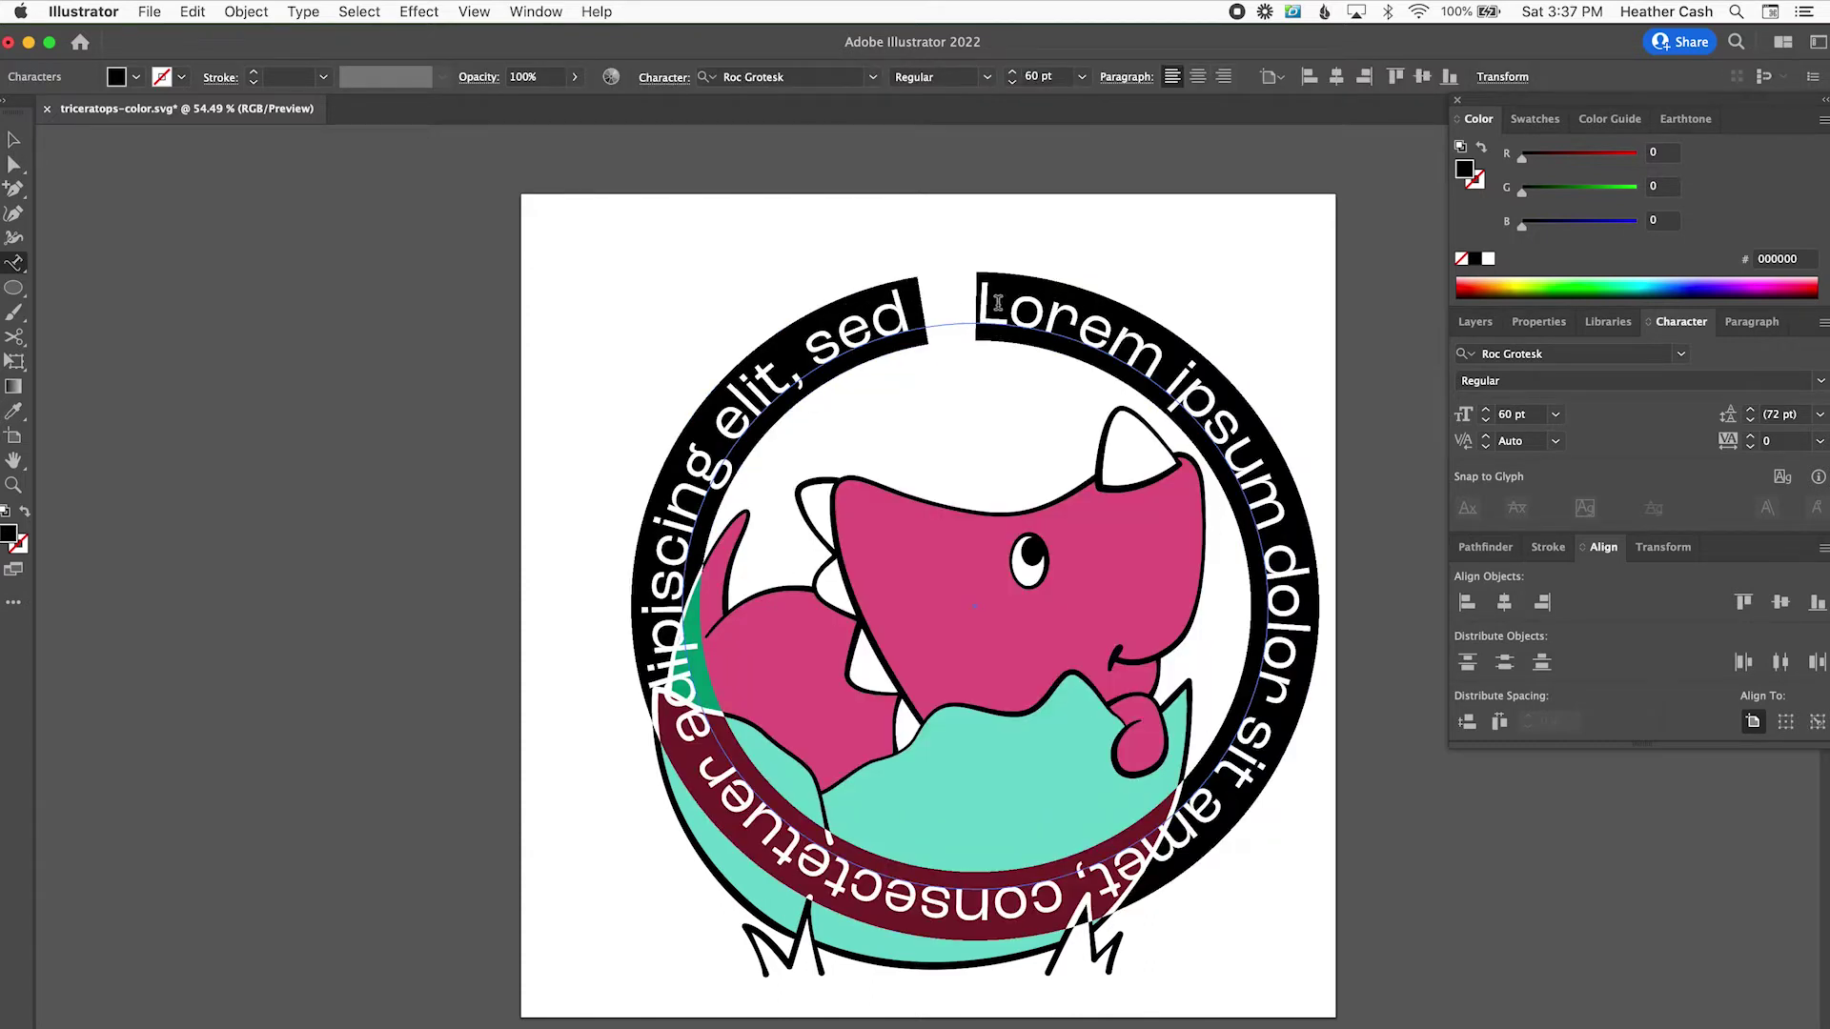
pyautogui.press('super+a')
pyautogui.press('BackSpace')
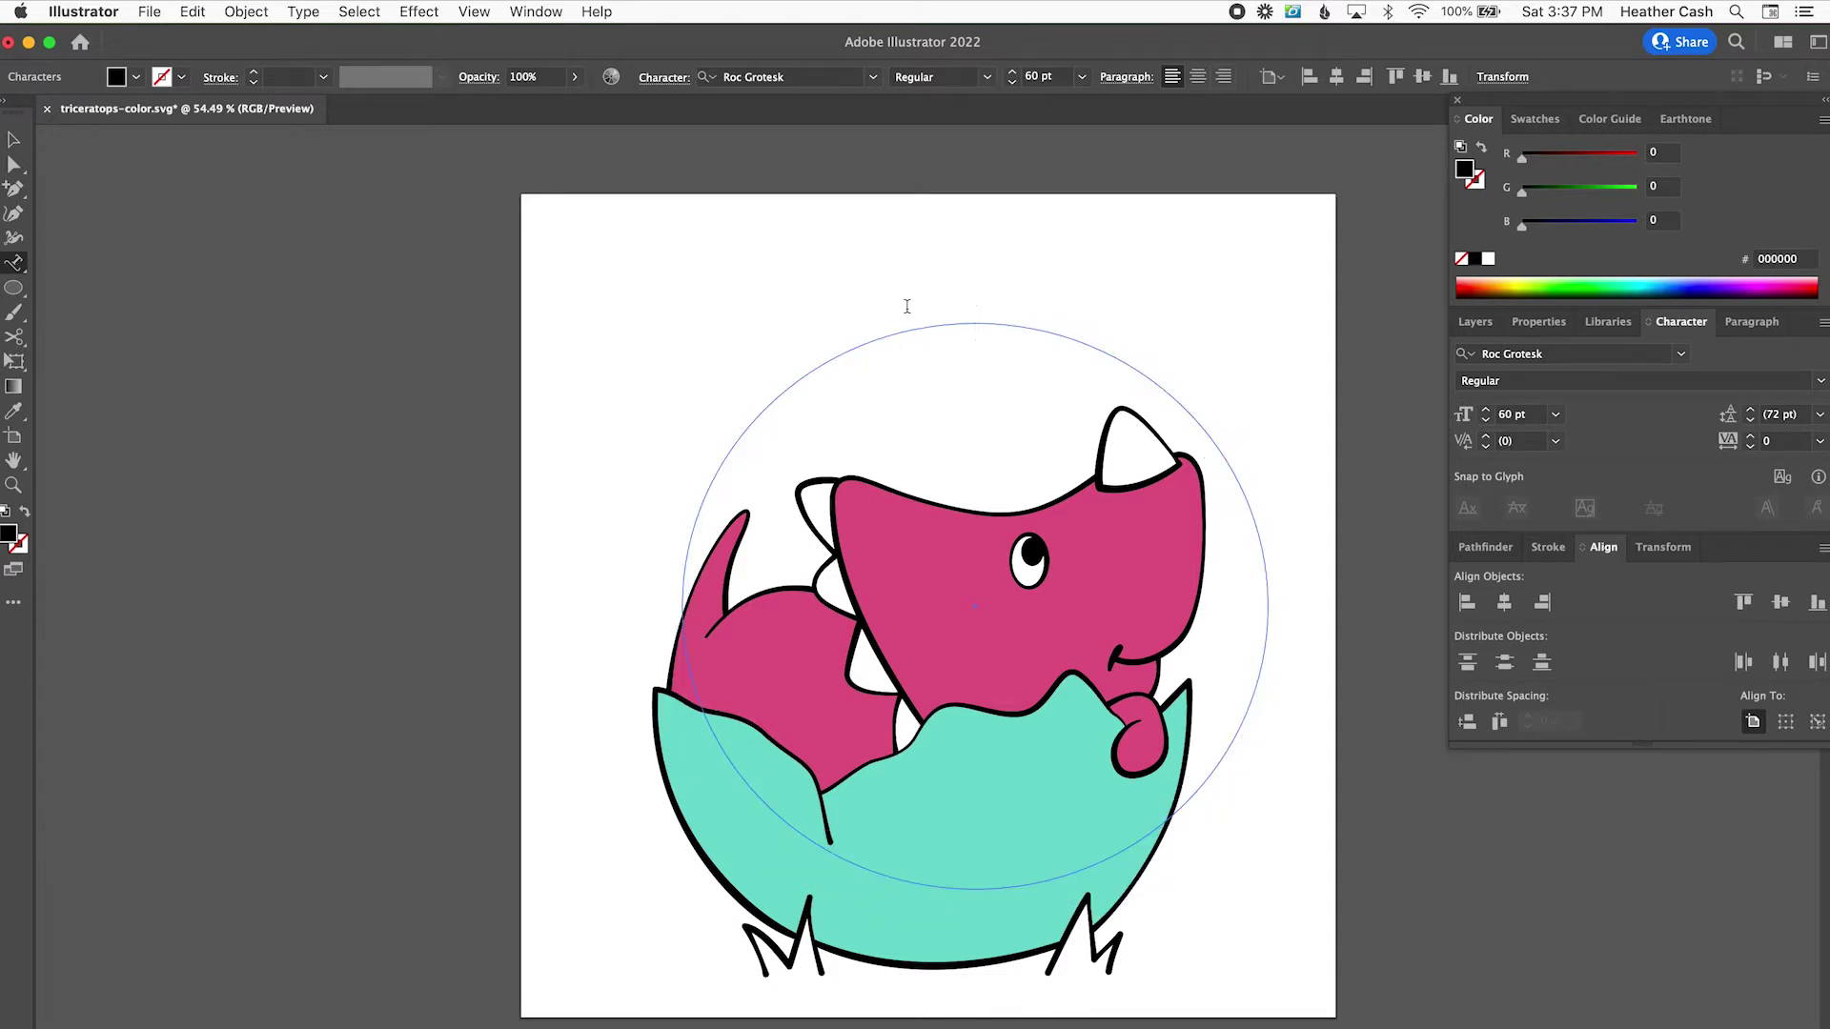
pyautogui.write('just hatched')
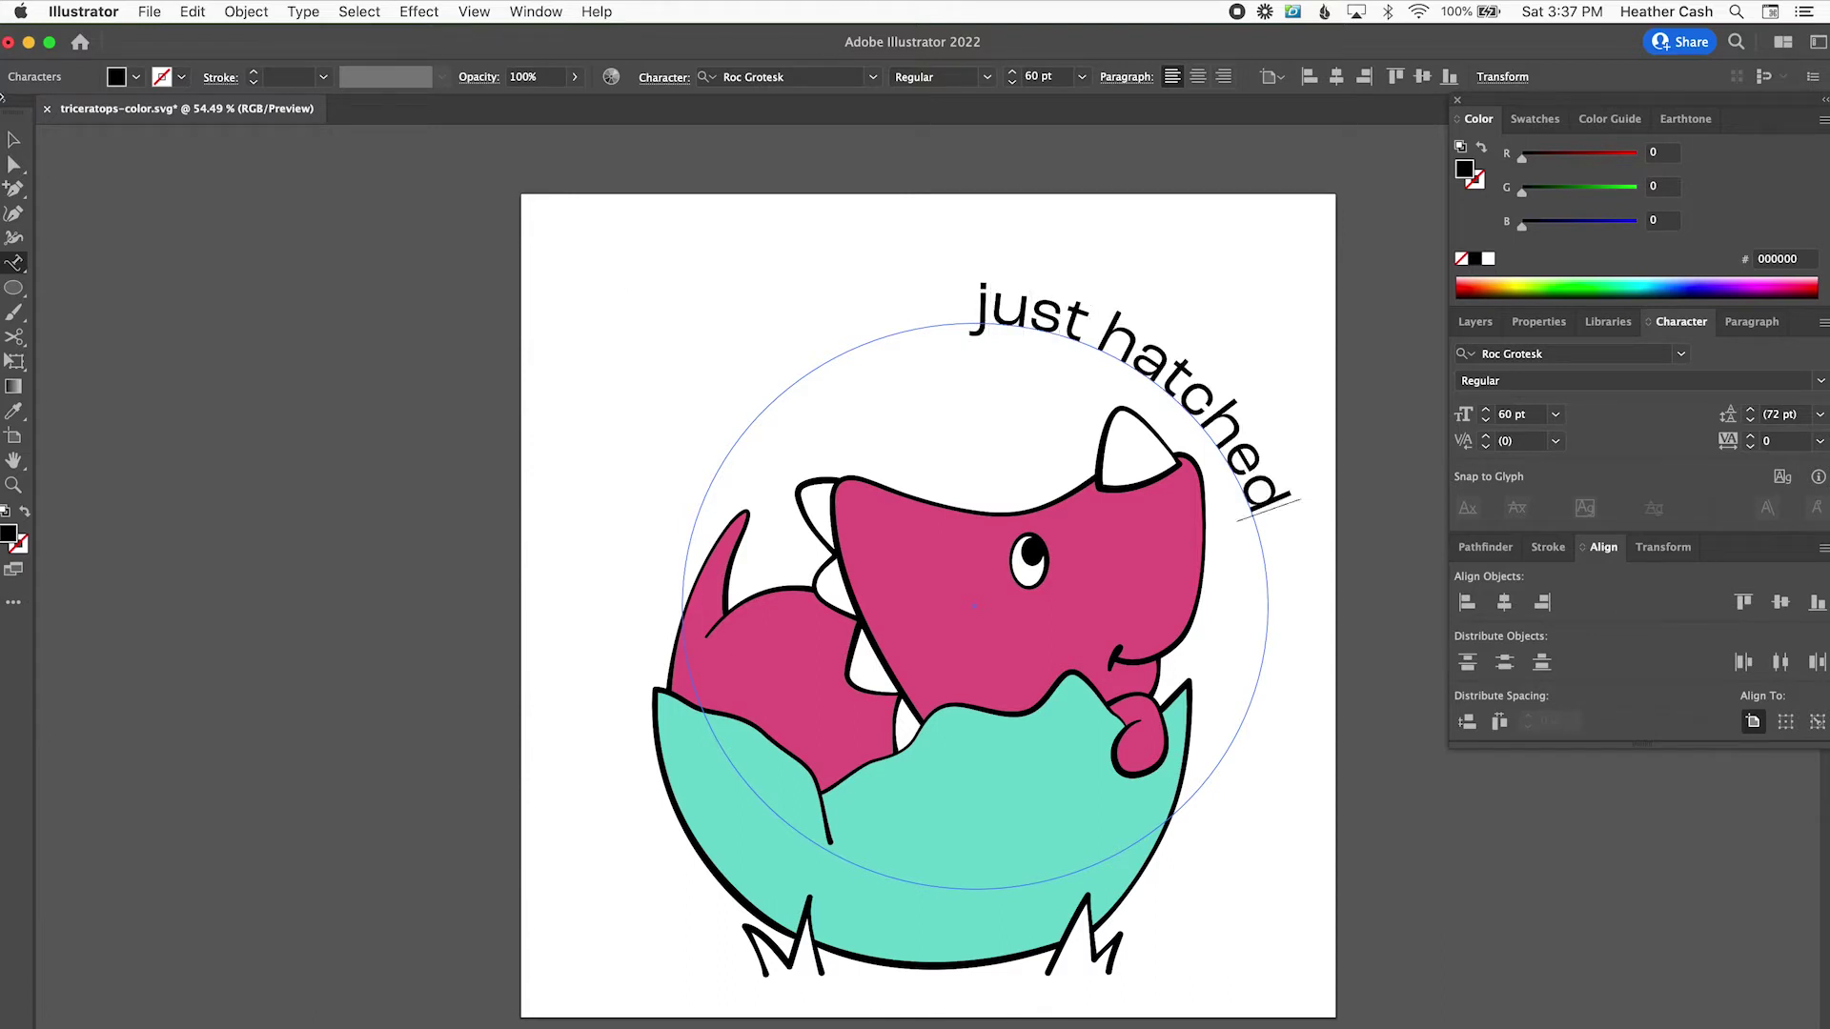
pyautogui.click(16, 141)
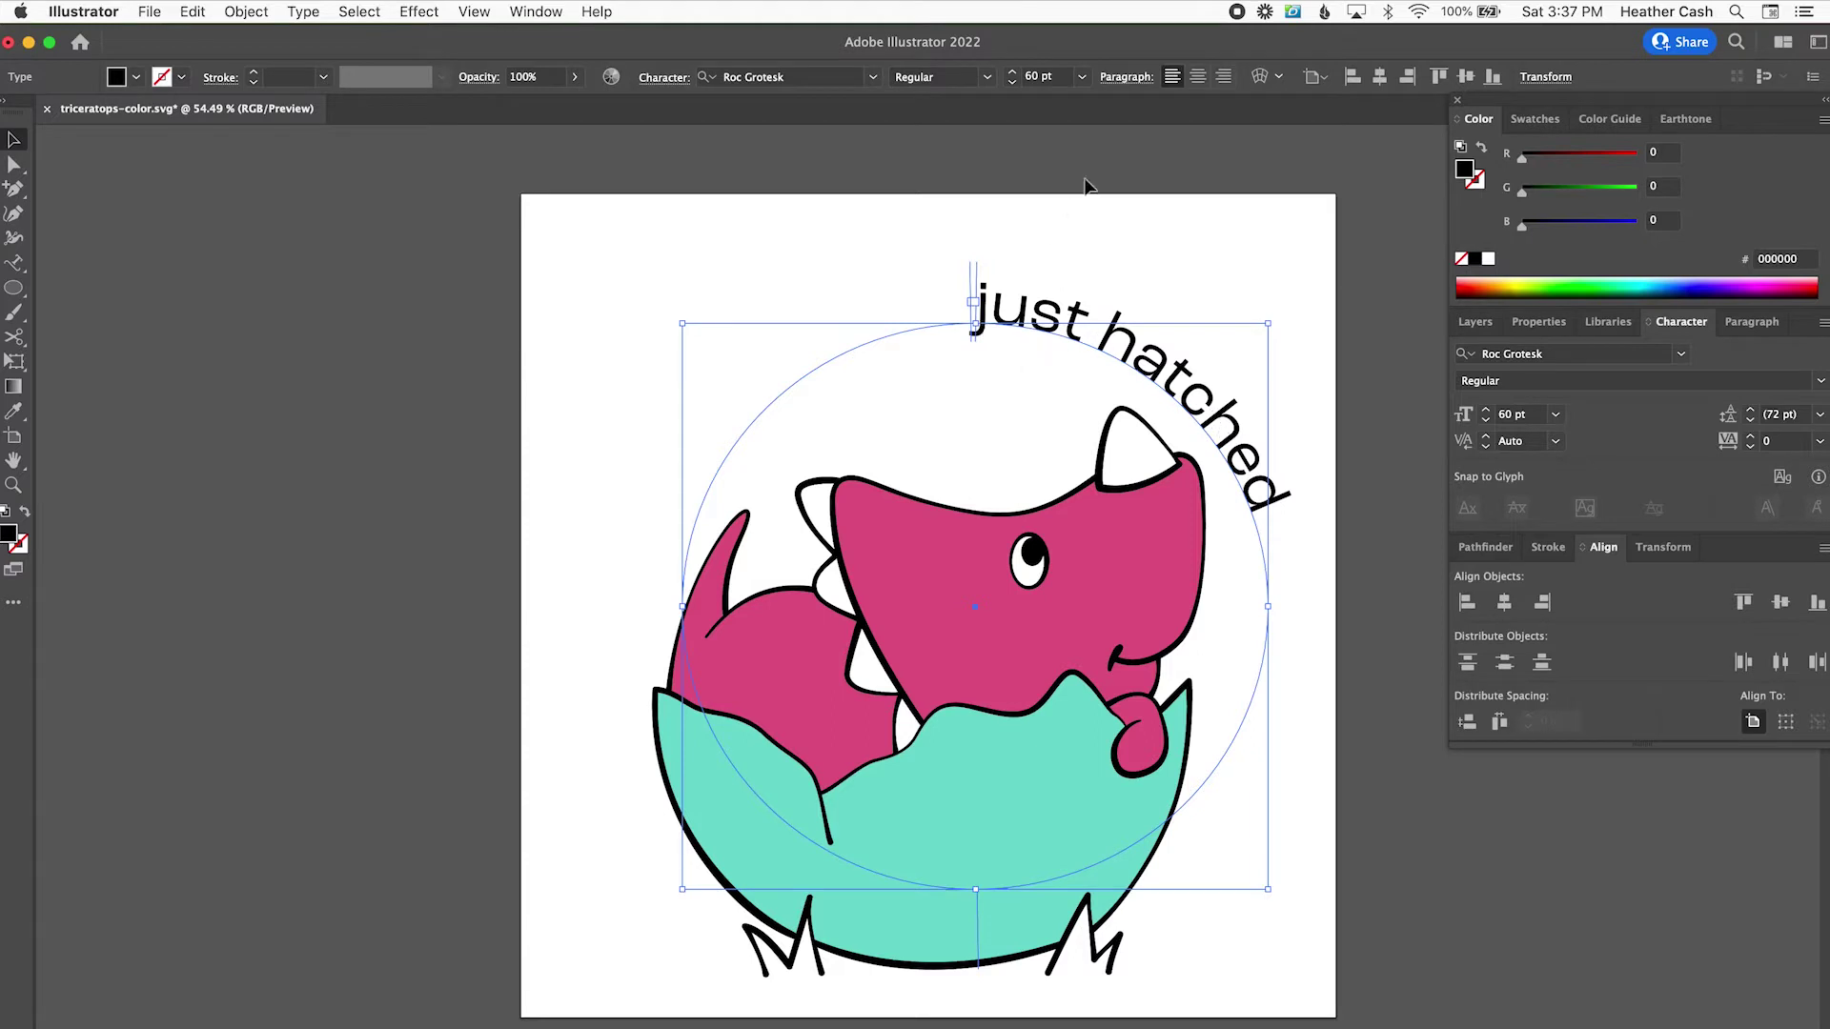
# Step: Center-align the path text and move its start and end brackets to opposite sides of the ellipse so it arches over the dinosaur
pyautogui.click(1196, 78)
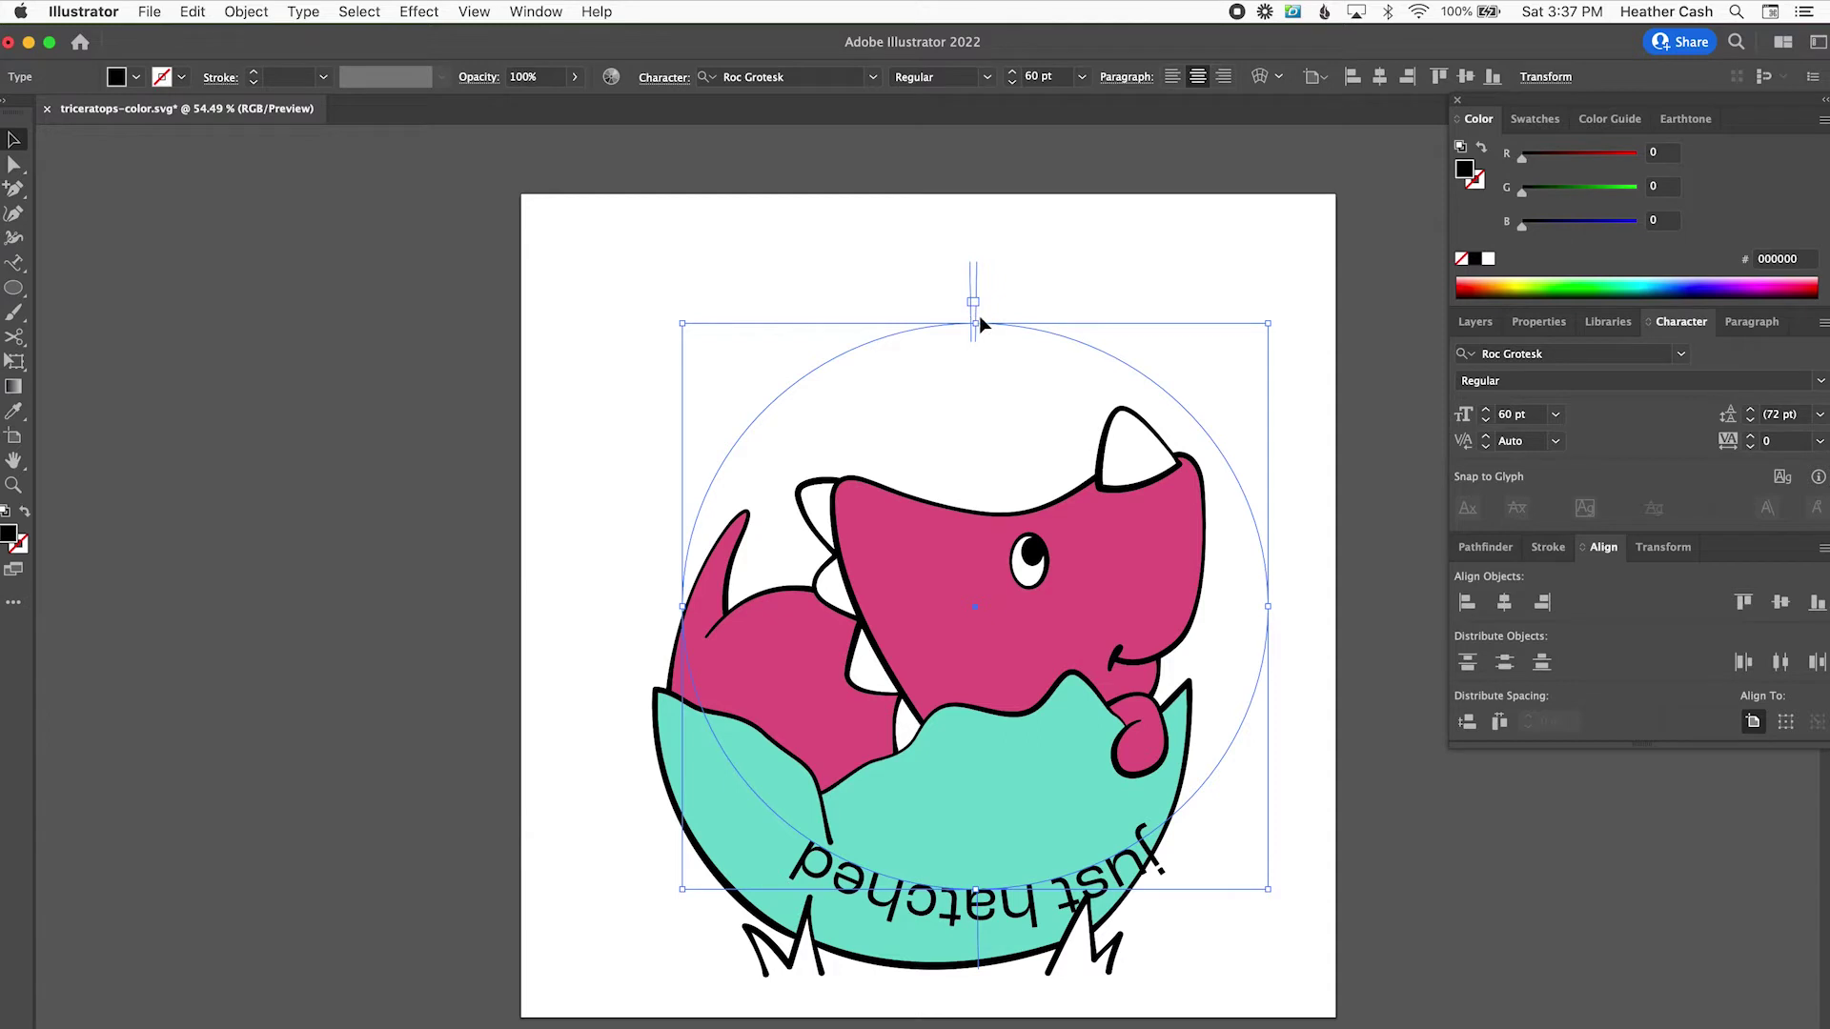
pyautogui.moveTo(976, 324)
pyautogui.mouseDown()
pyautogui.moveTo(1095, 347)
pyautogui.moveTo(1286, 748)
pyautogui.moveTo(684, 888)
pyautogui.moveTo(530, 659)
pyautogui.mouseUp()
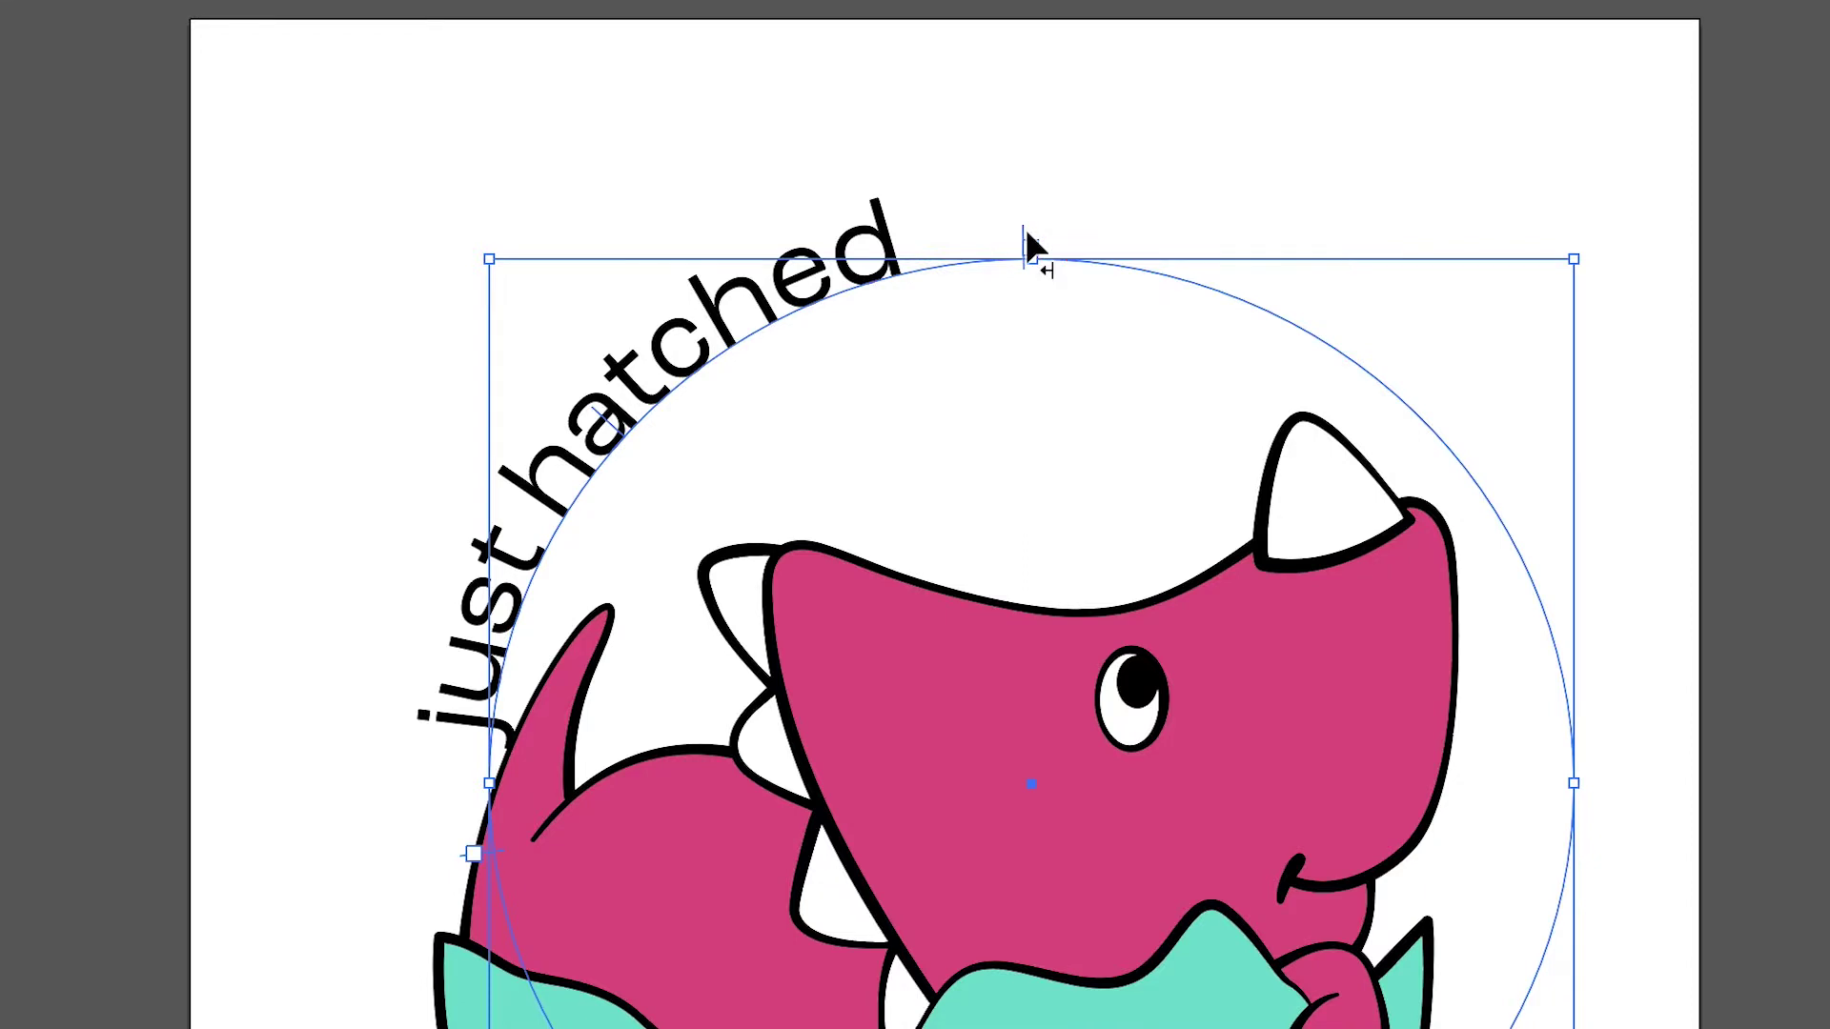
pyautogui.click(1034, 253)
pyautogui.moveTo(1030, 240)
pyautogui.mouseDown()
pyautogui.moveTo(1156, 266)
pyautogui.moveTo(1614, 601)
pyautogui.moveTo(836, 326)
pyautogui.moveTo(838, 250)
pyautogui.mouseUp()
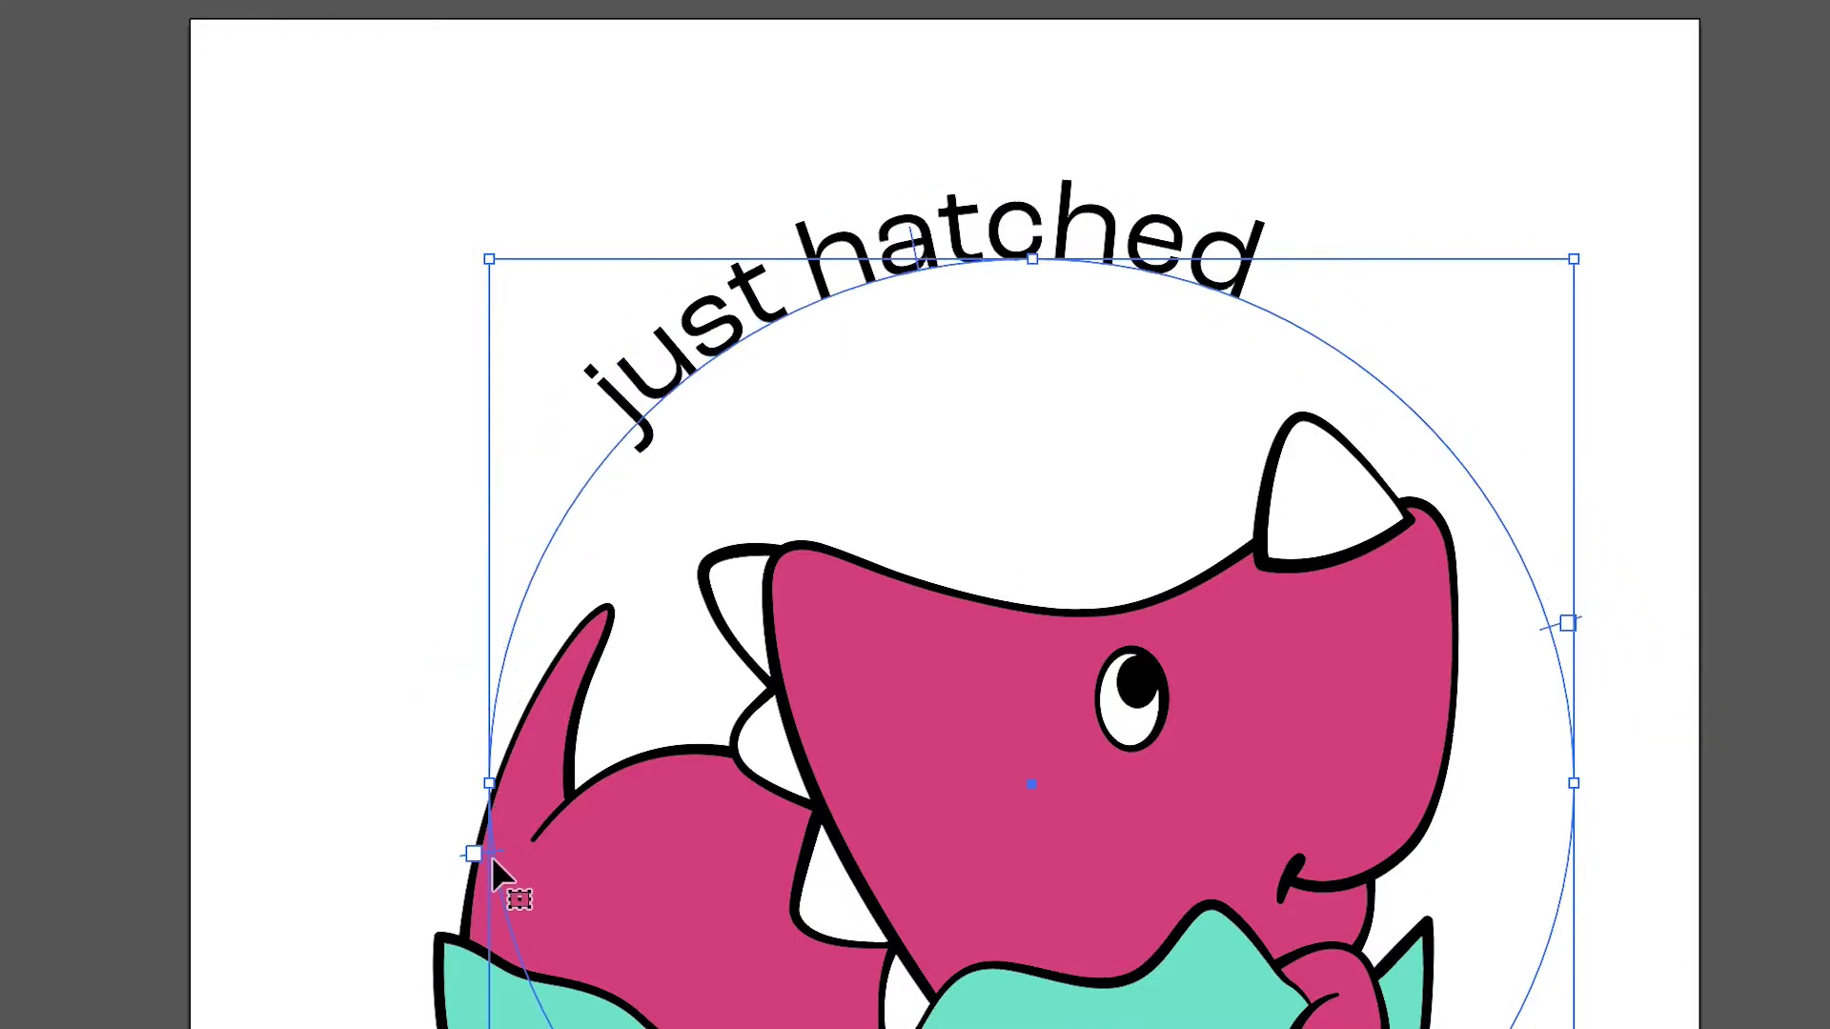
pyautogui.click(1578, 624)
pyautogui.moveTo(1578, 625)
pyautogui.mouseDown()
pyautogui.moveTo(1609, 775)
pyautogui.moveTo(1594, 783)
pyautogui.mouseUp()
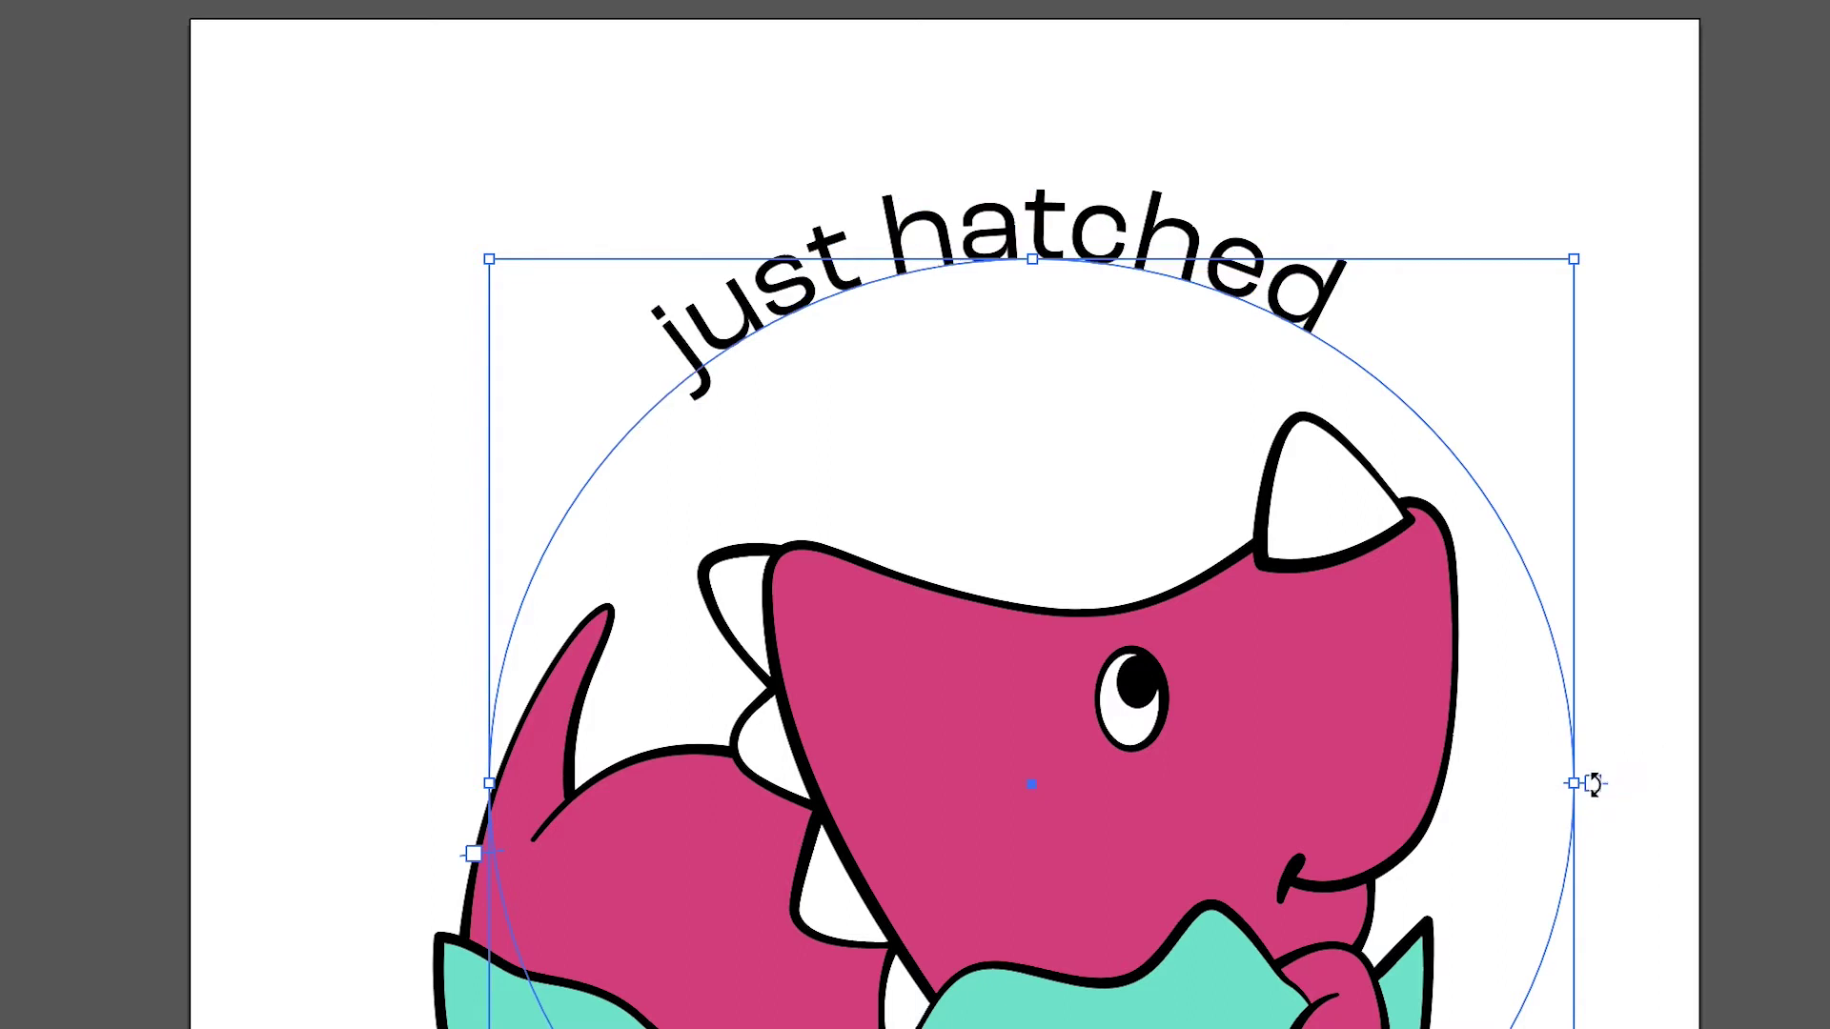
pyautogui.click(494, 854)
pyautogui.moveTo(494, 854); pyautogui.dragTo(471, 786)
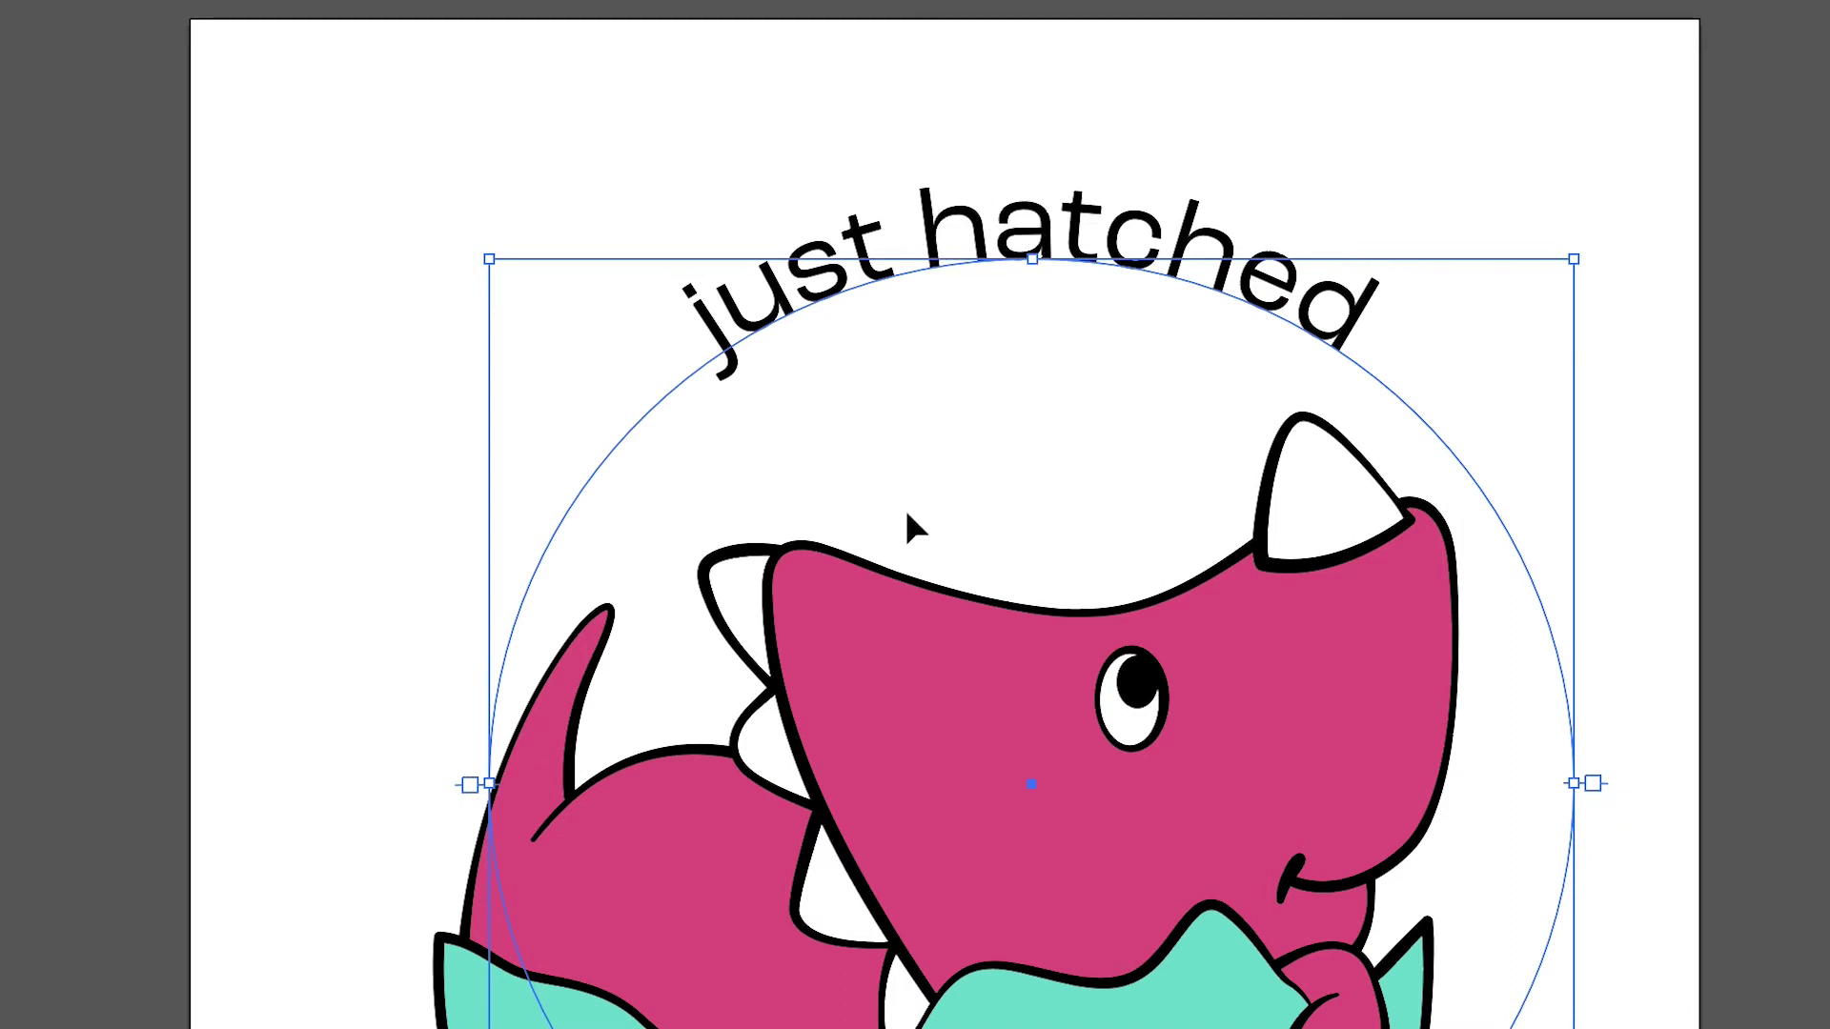
pyautogui.moveTo(481, 789)
pyautogui.mouseDown()
pyautogui.moveTo(467, 759)
pyautogui.moveTo(470, 778)
pyautogui.mouseUp()
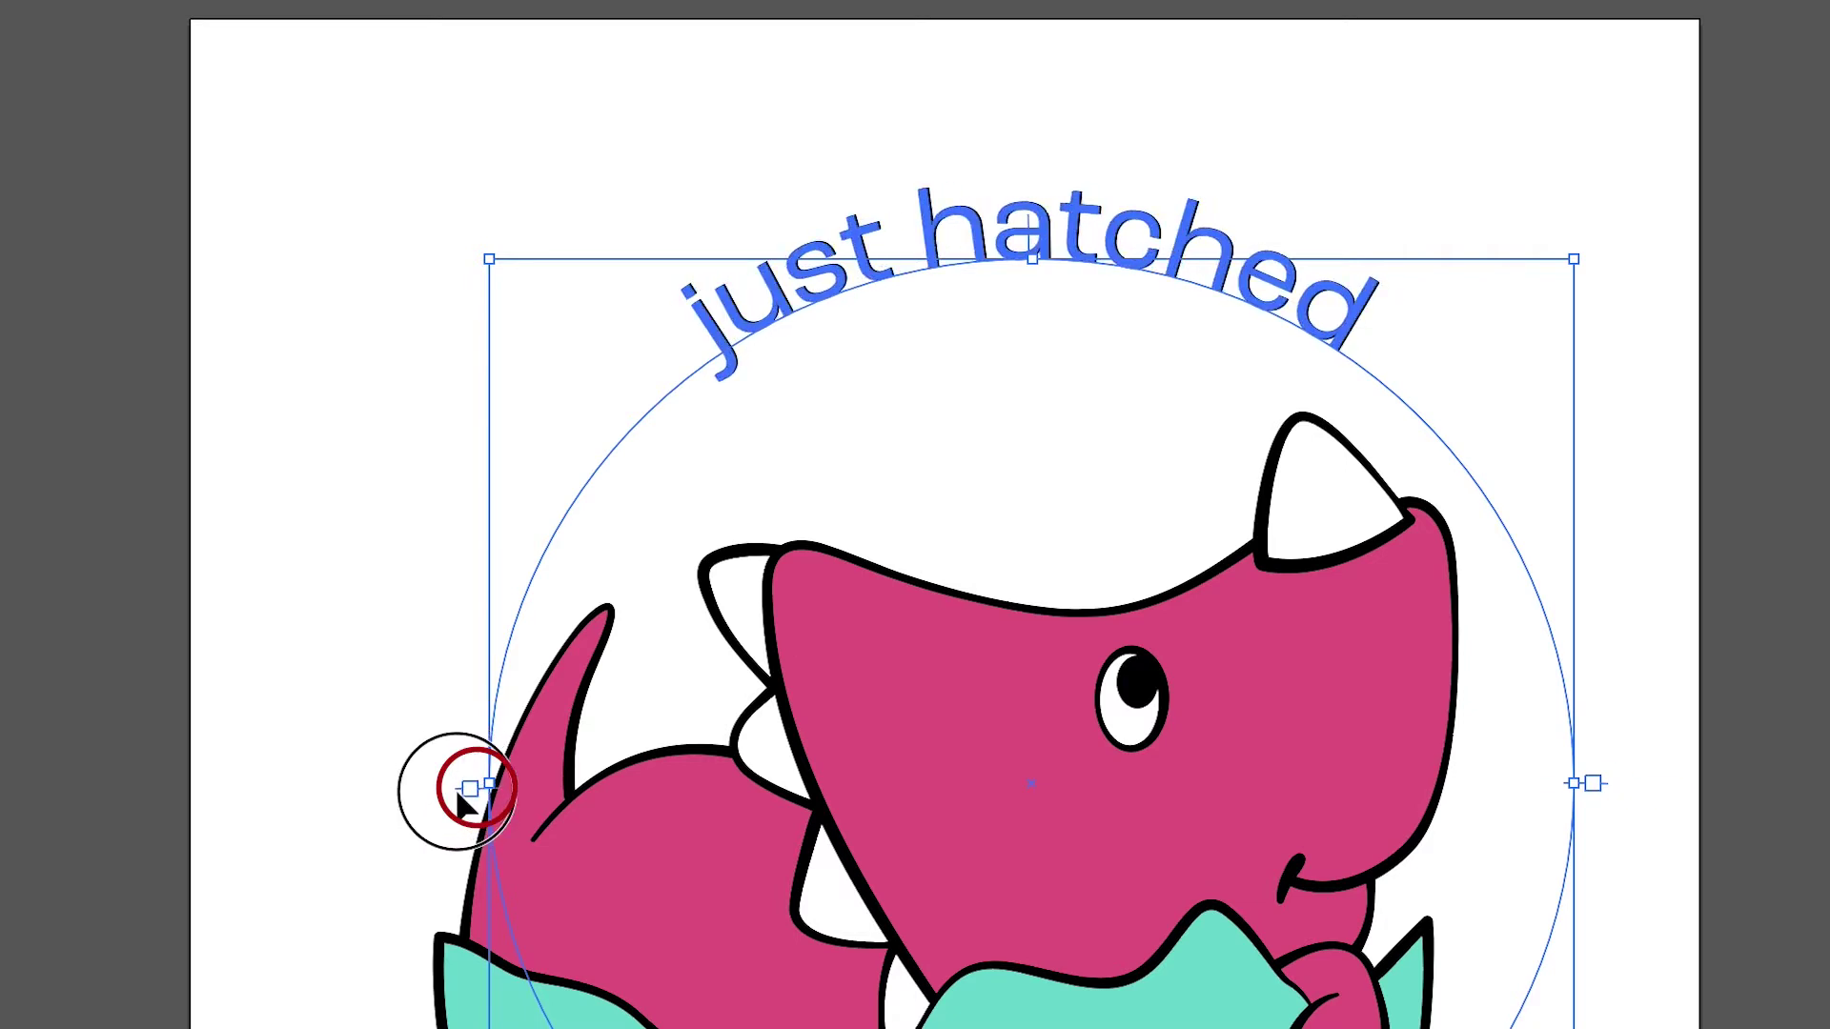
pyautogui.moveTo(1590, 783); pyautogui.dragTo(1611, 801)
pyautogui.moveTo(1031, 250)
pyautogui.mouseDown()
pyautogui.moveTo(1035, 231)
pyautogui.moveTo(1025, 256)
pyautogui.moveTo(1017, 237)
pyautogui.moveTo(1034, 219)
pyautogui.moveTo(1029, 295)
pyautogui.moveTo(1026, 203)
pyautogui.moveTo(1032, 265)
pyautogui.moveTo(1032, 231)
pyautogui.mouseUp()
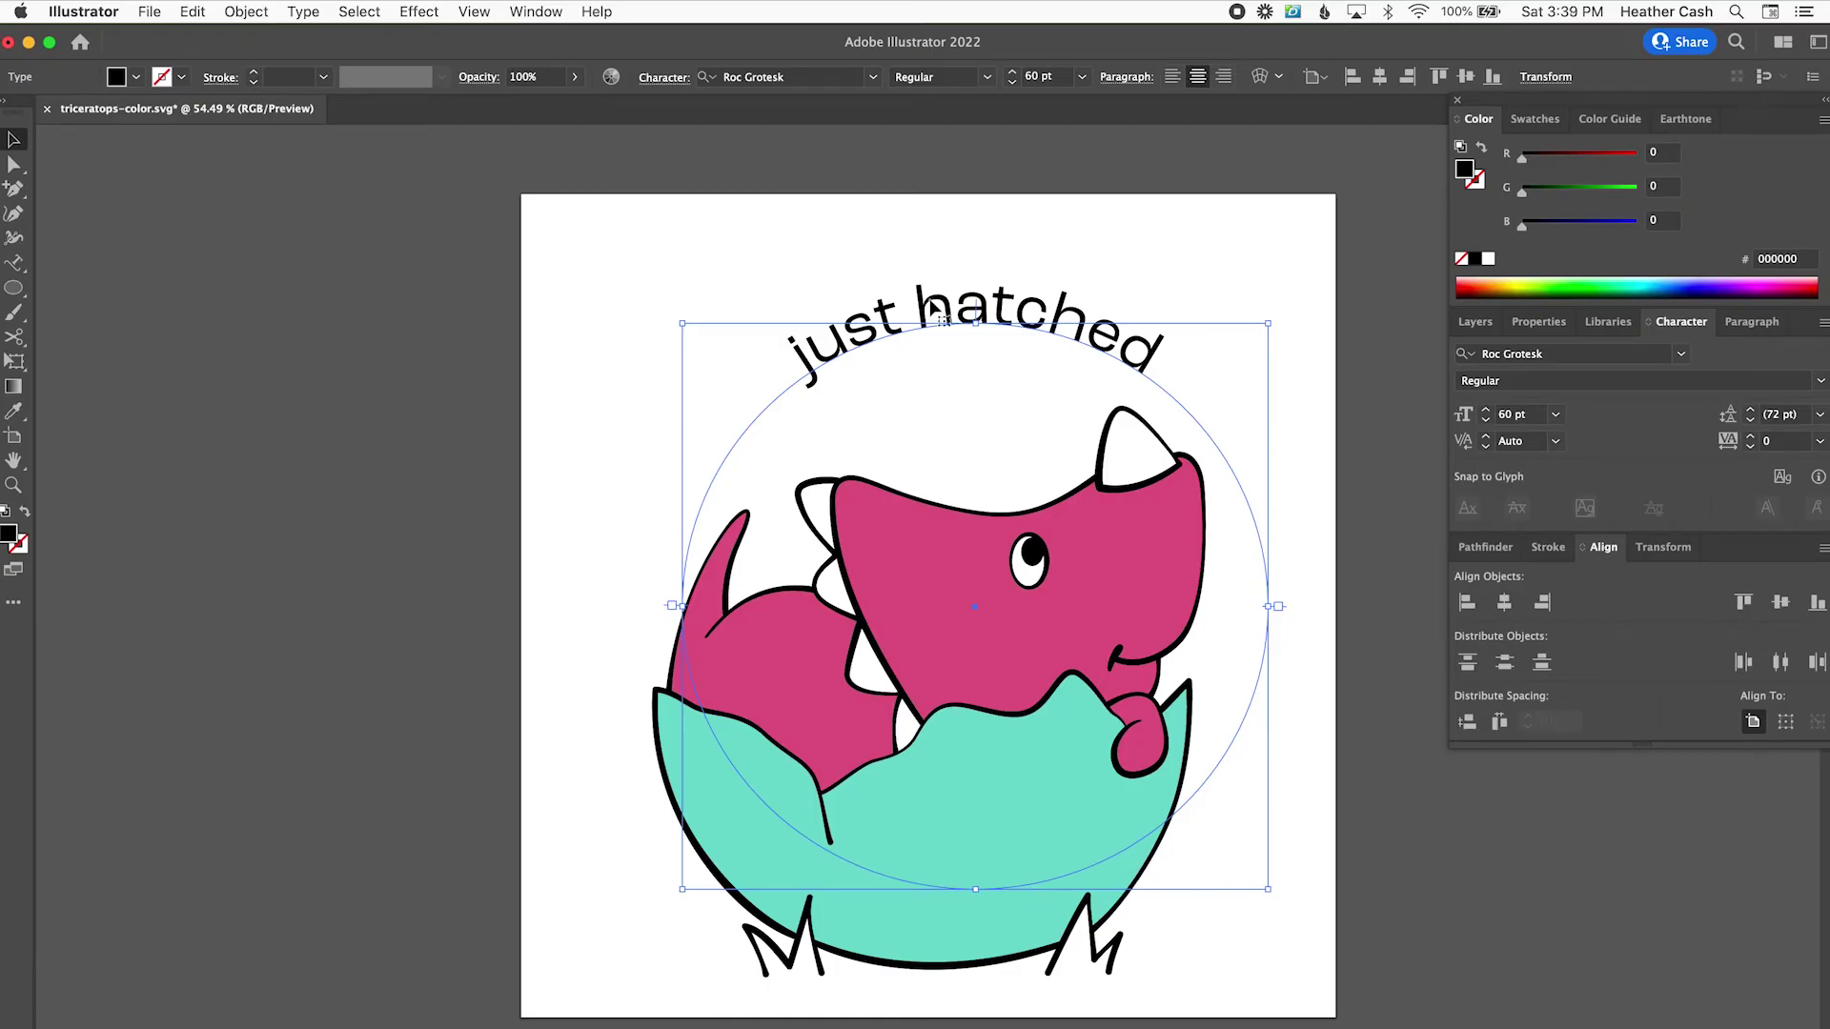
# Step: Delete the curved text together with its ellipse path
pyautogui.press('Delete')
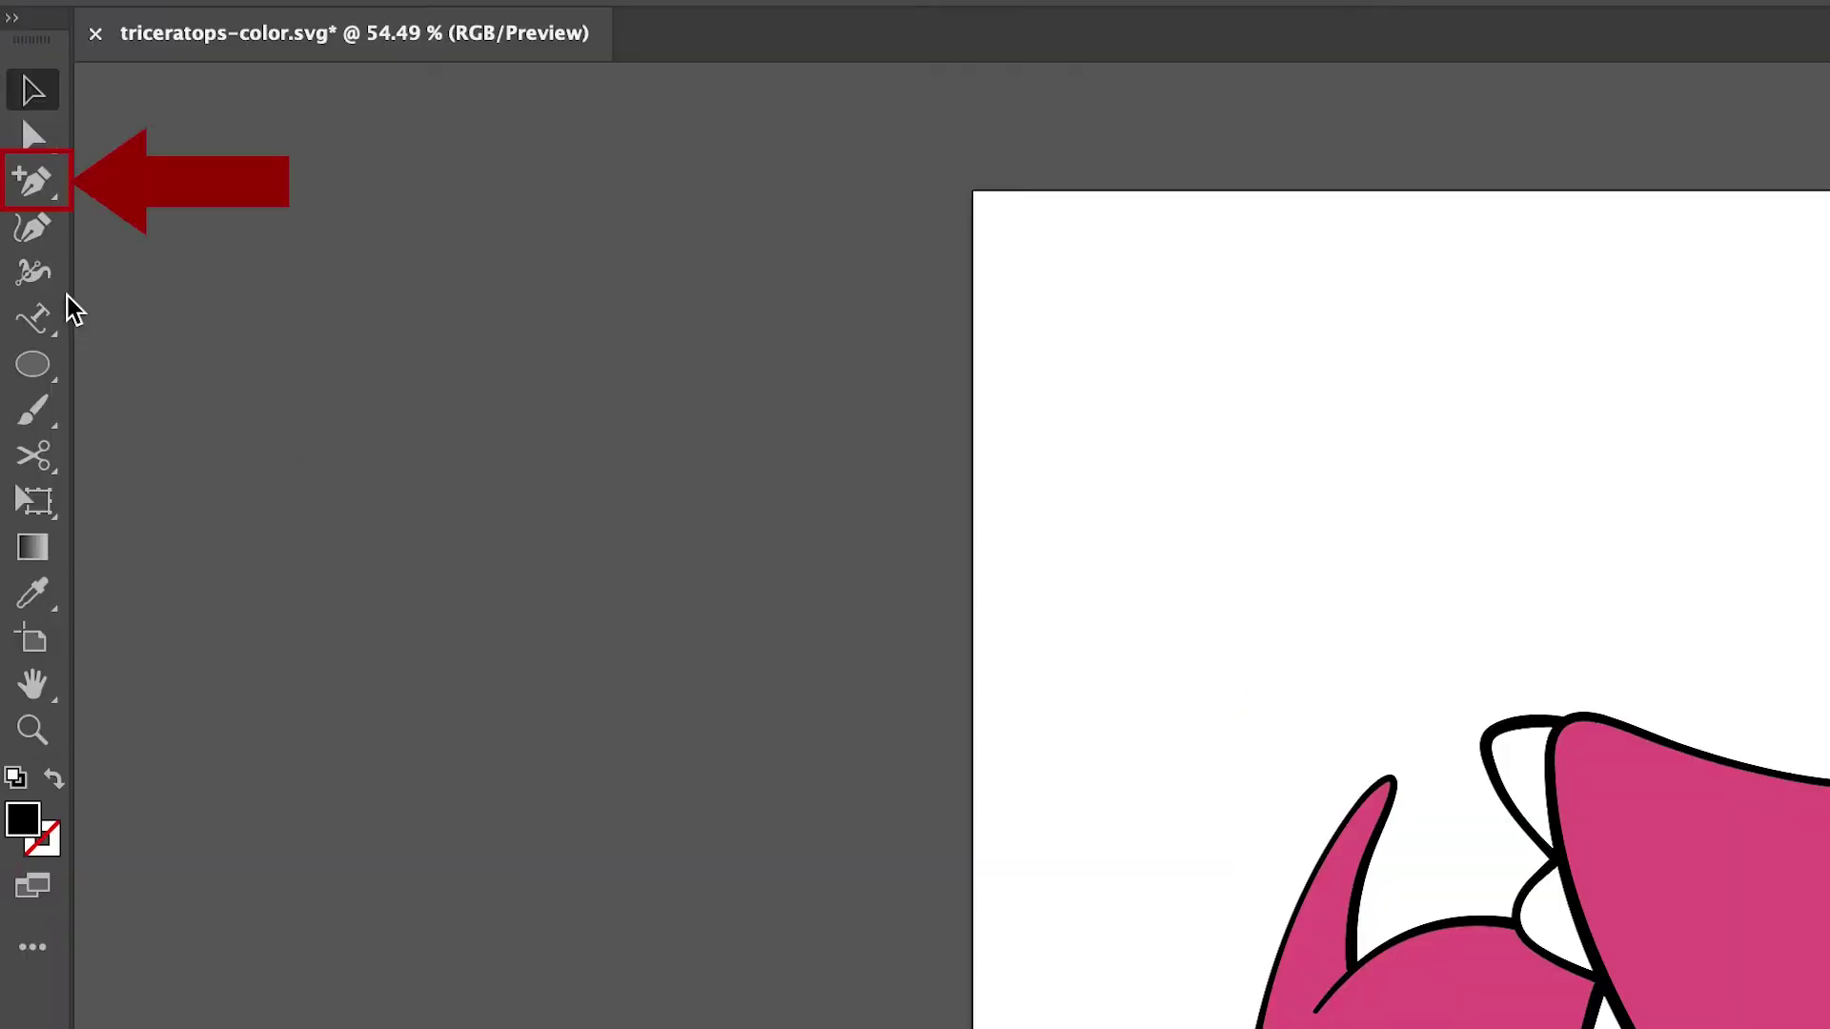
# Step: Draw a wavy open path with the Pen tool from beside the dinosaur's tail, over its head, to just before the horn
pyautogui.click(45, 183)
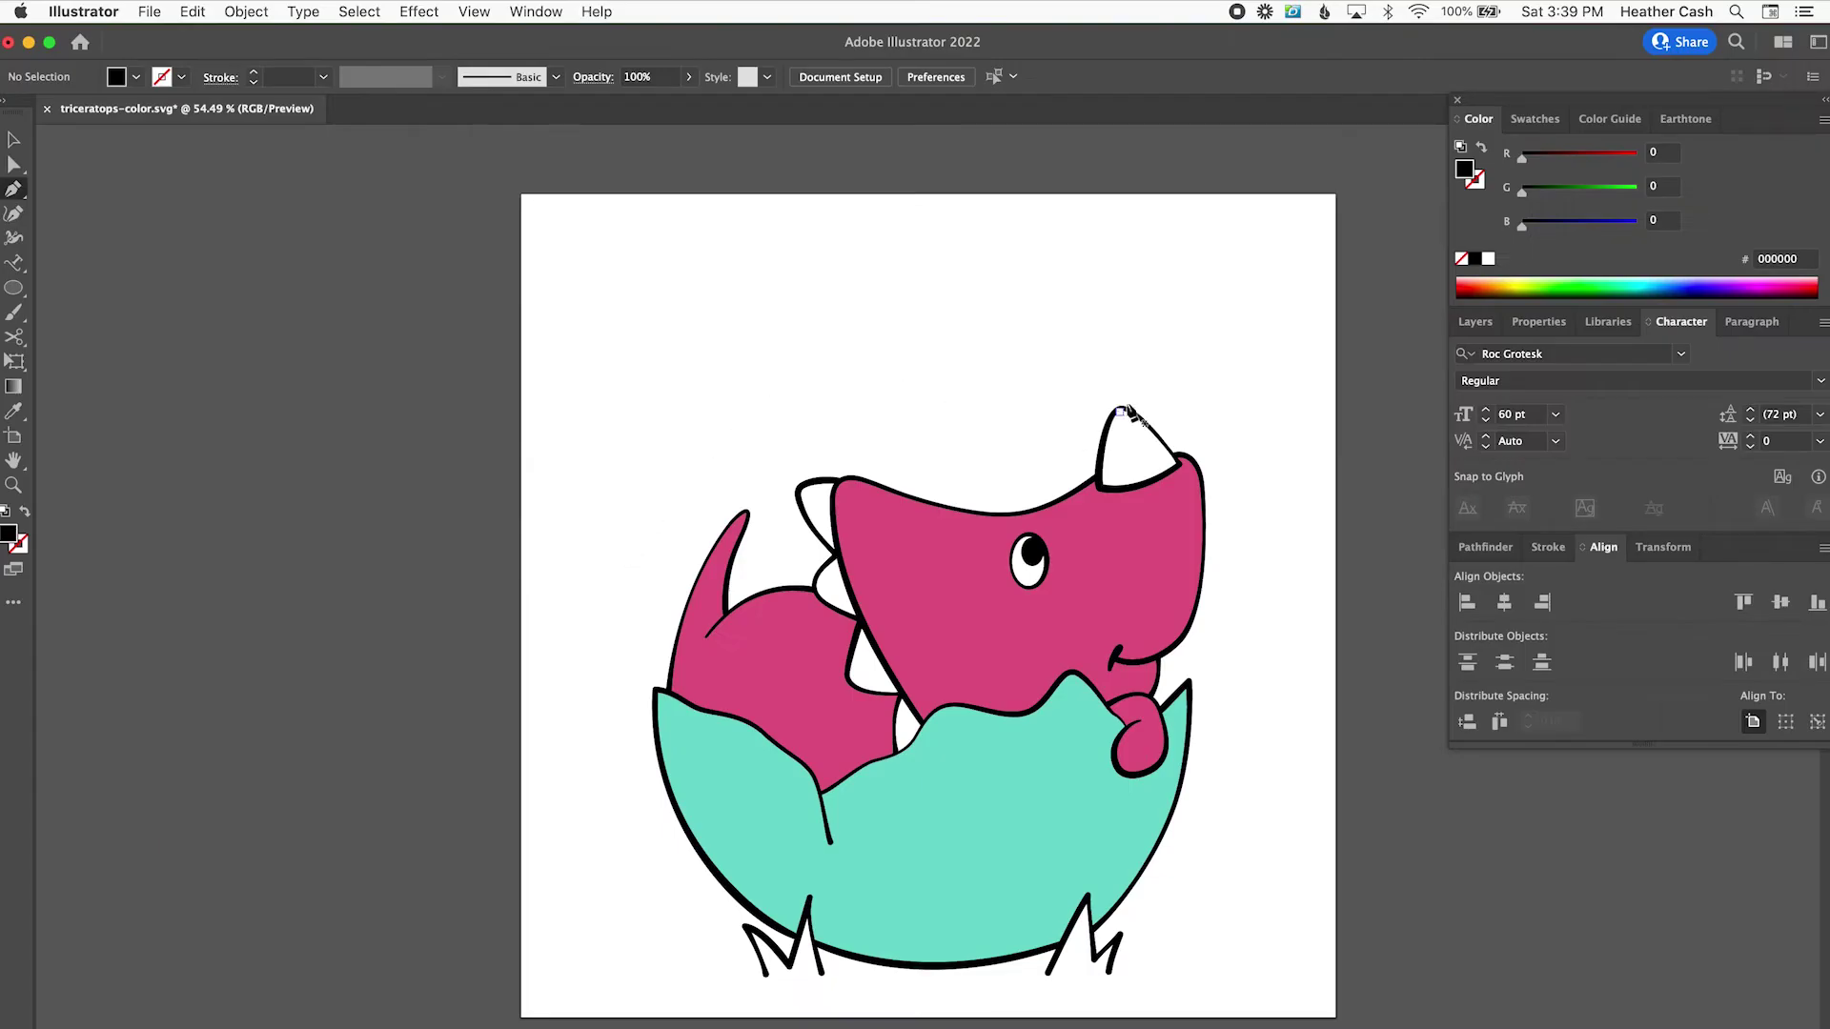
pyautogui.click(635, 563)
pyautogui.moveTo(635, 563); pyautogui.dragTo(661, 465)
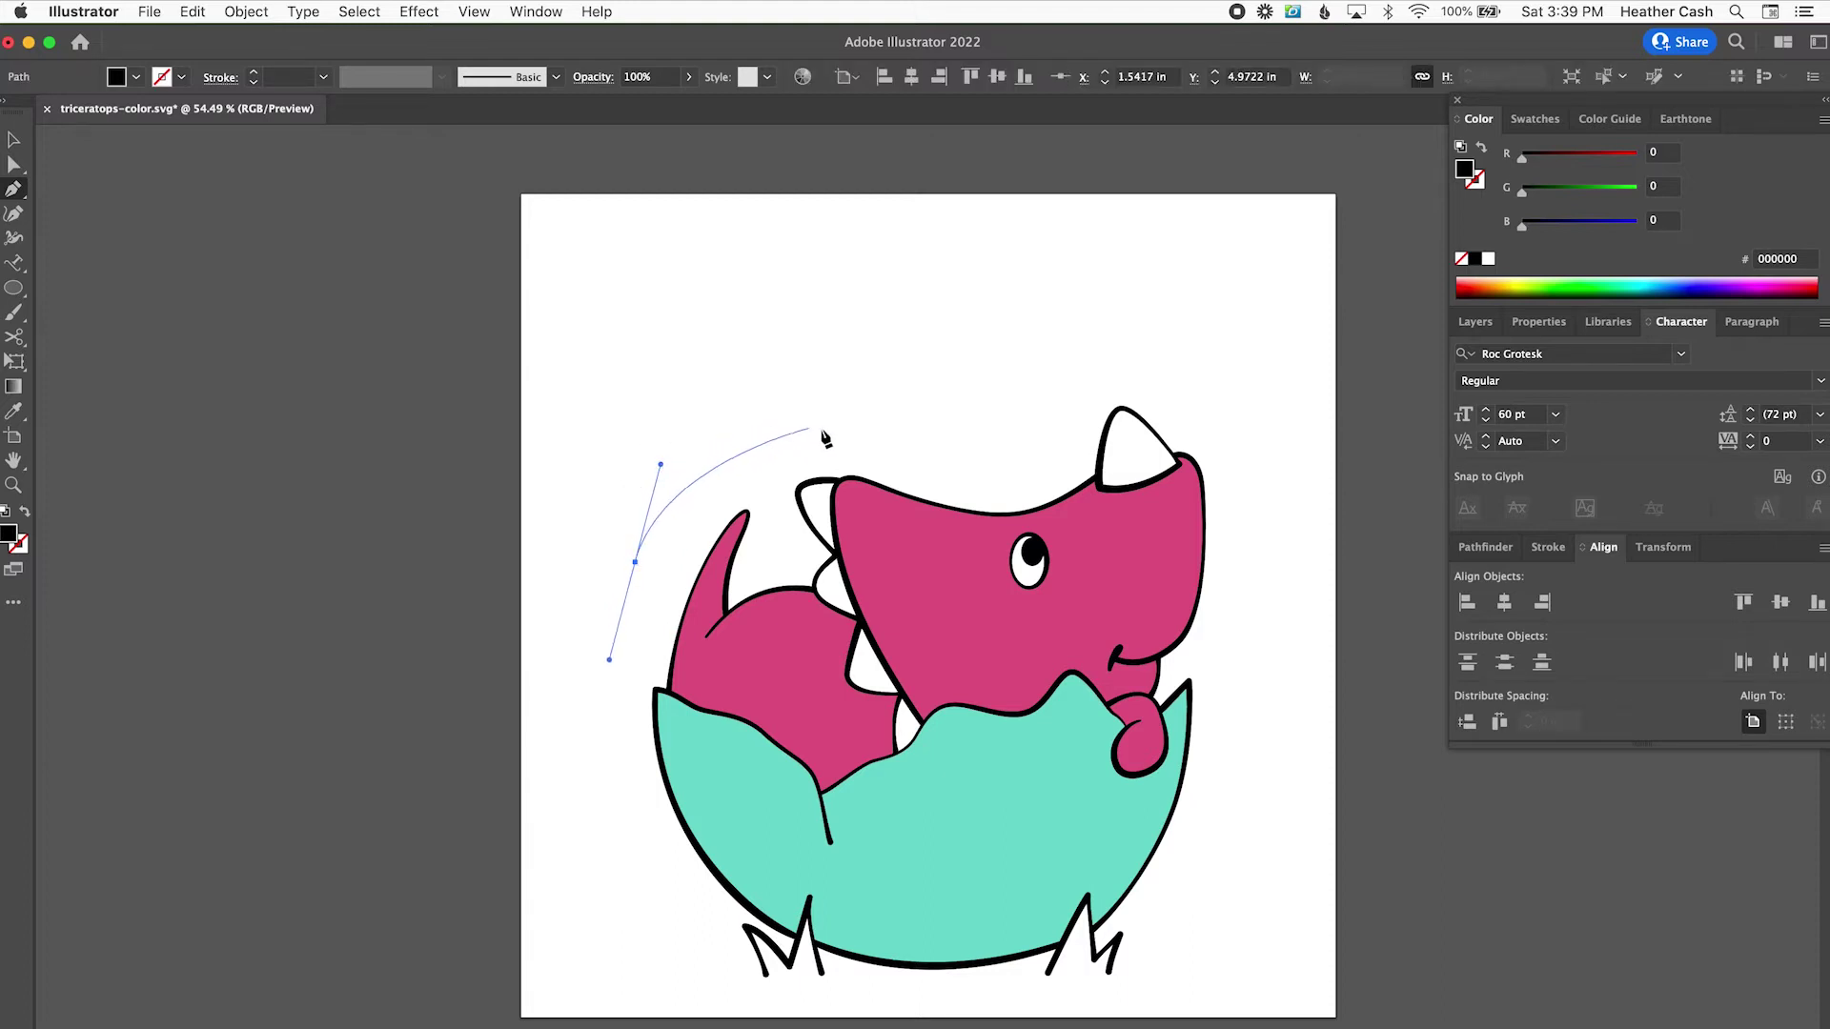
pyautogui.moveTo(844, 431); pyautogui.dragTo(927, 459)
pyautogui.moveTo(1069, 439); pyautogui.dragTo(1107, 410)
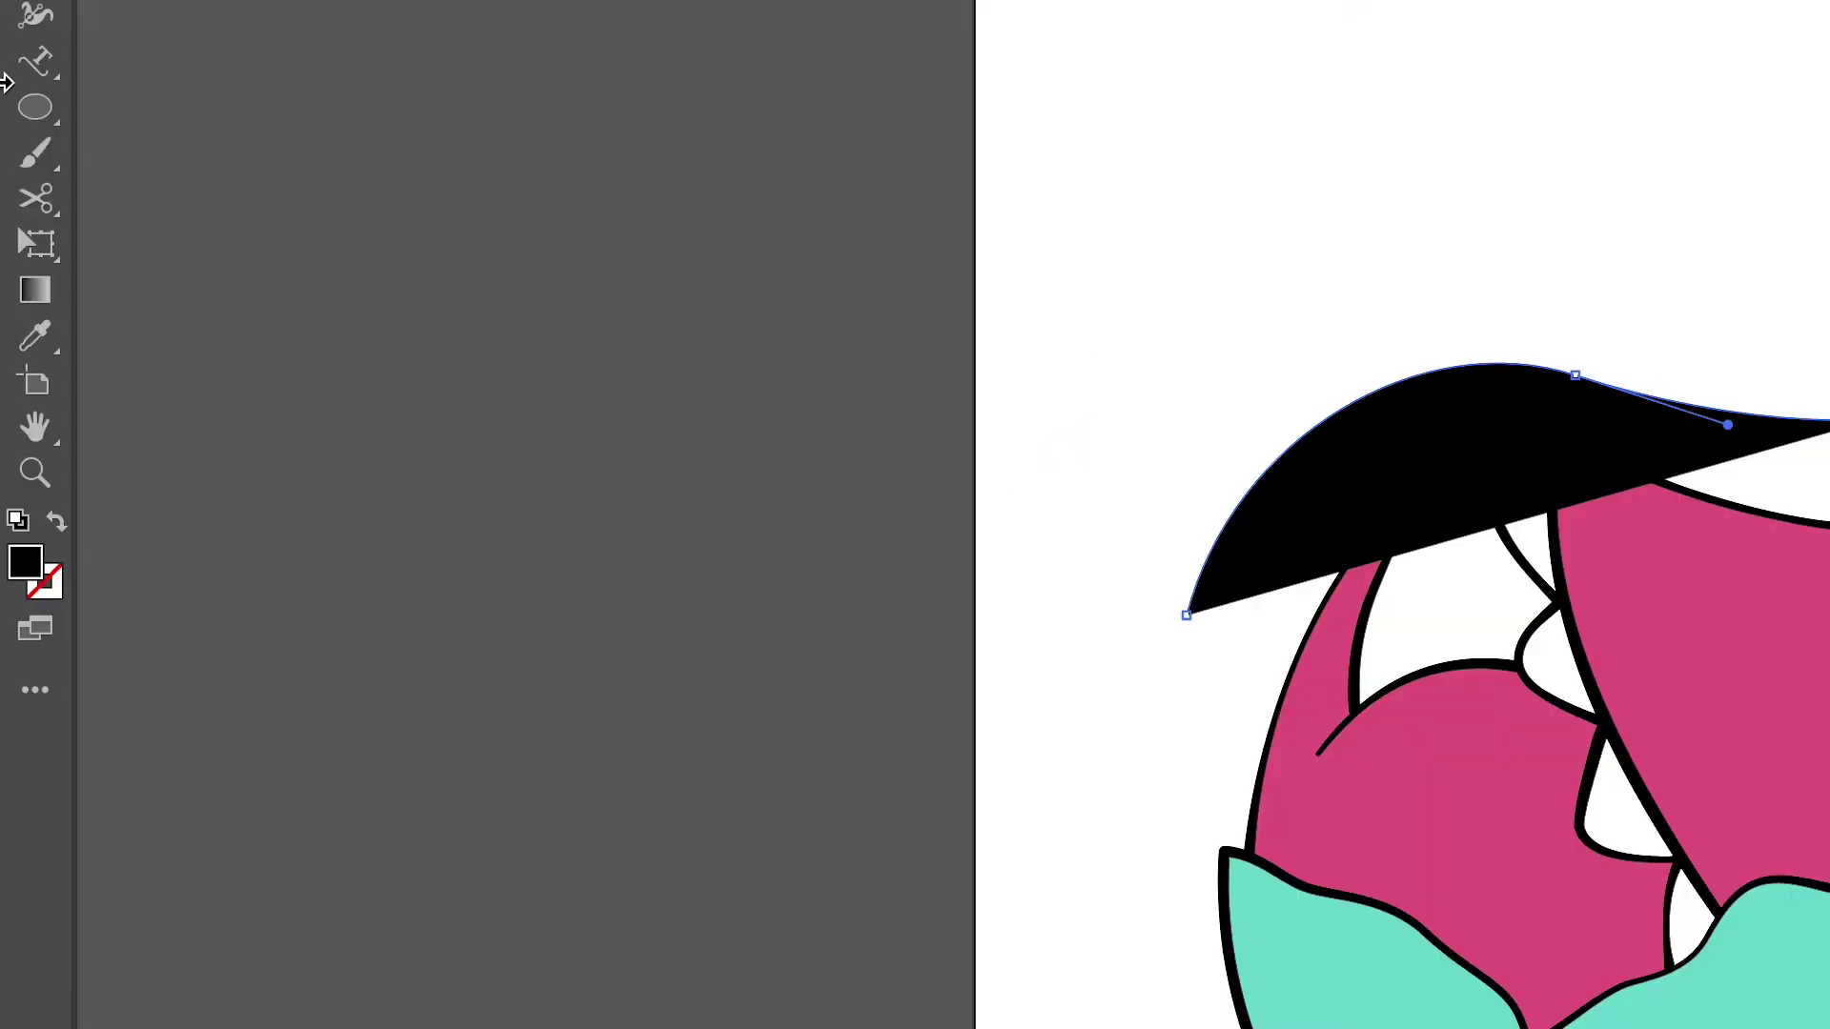
# Step: Put the text "just hatched" on the hand-drawn path using the regular Type tool
pyautogui.click(17, 266)
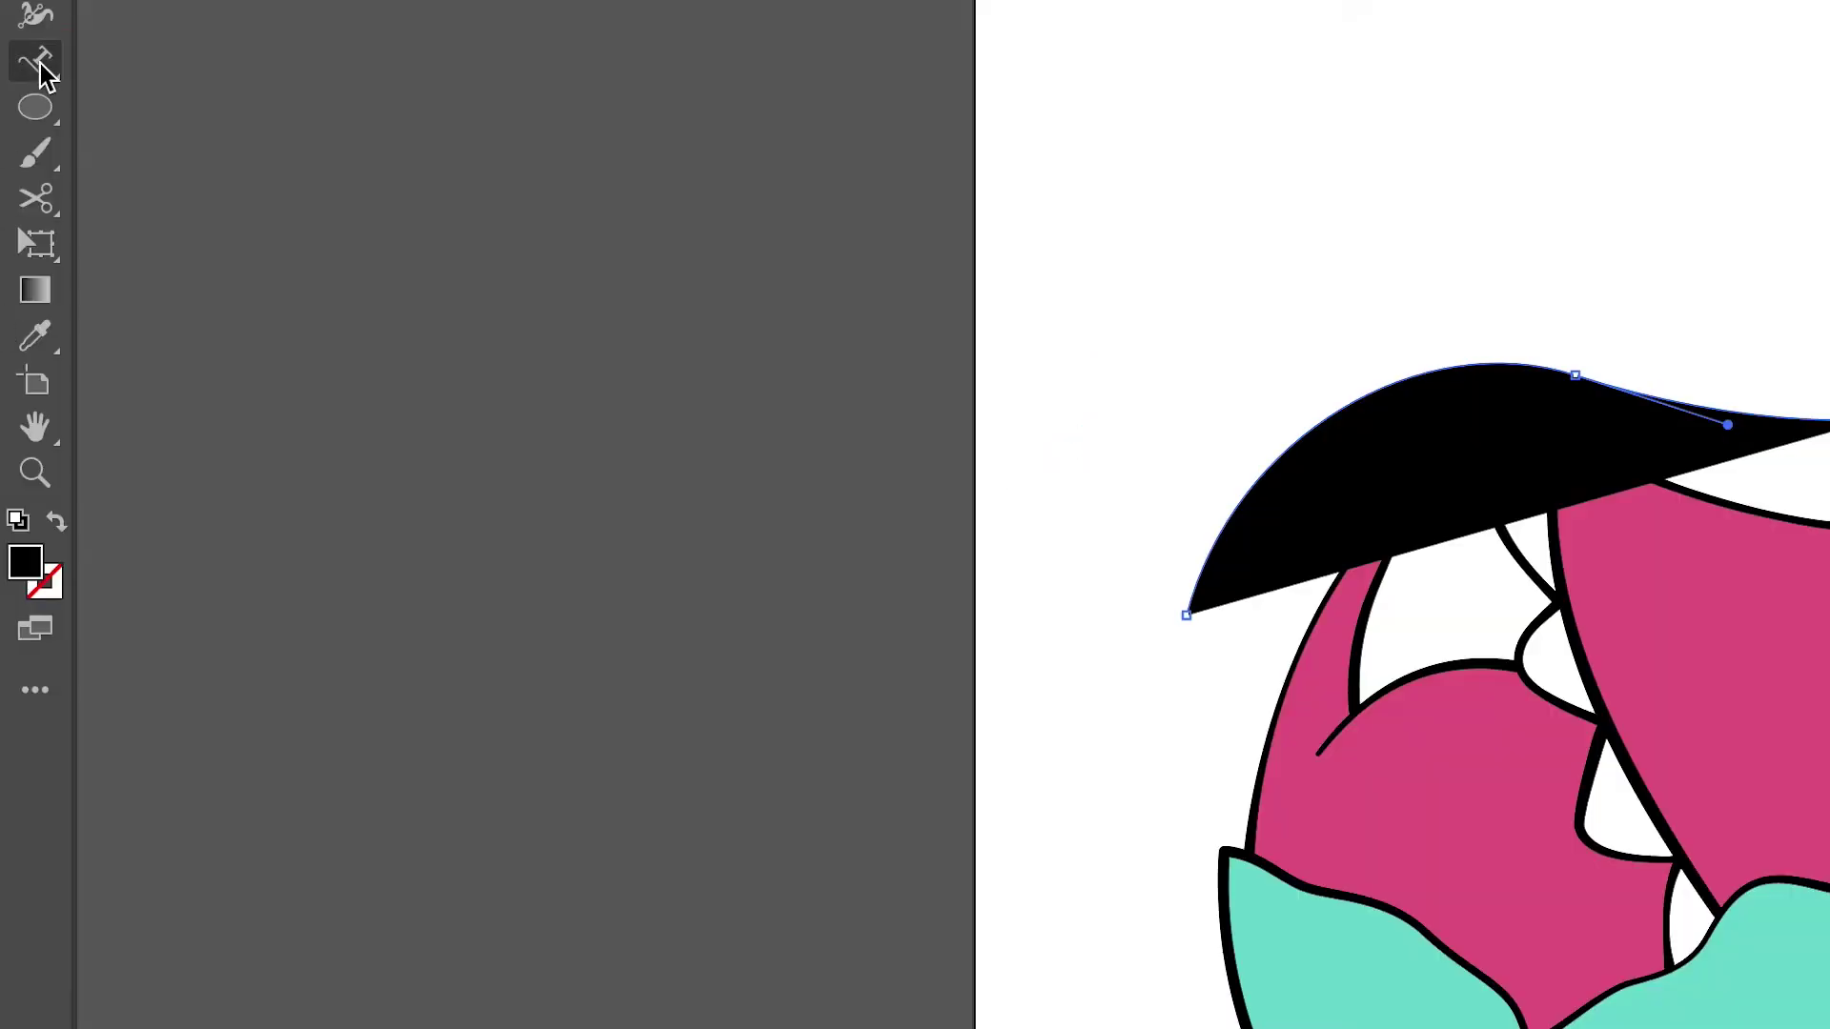
pyautogui.click(42, 71)
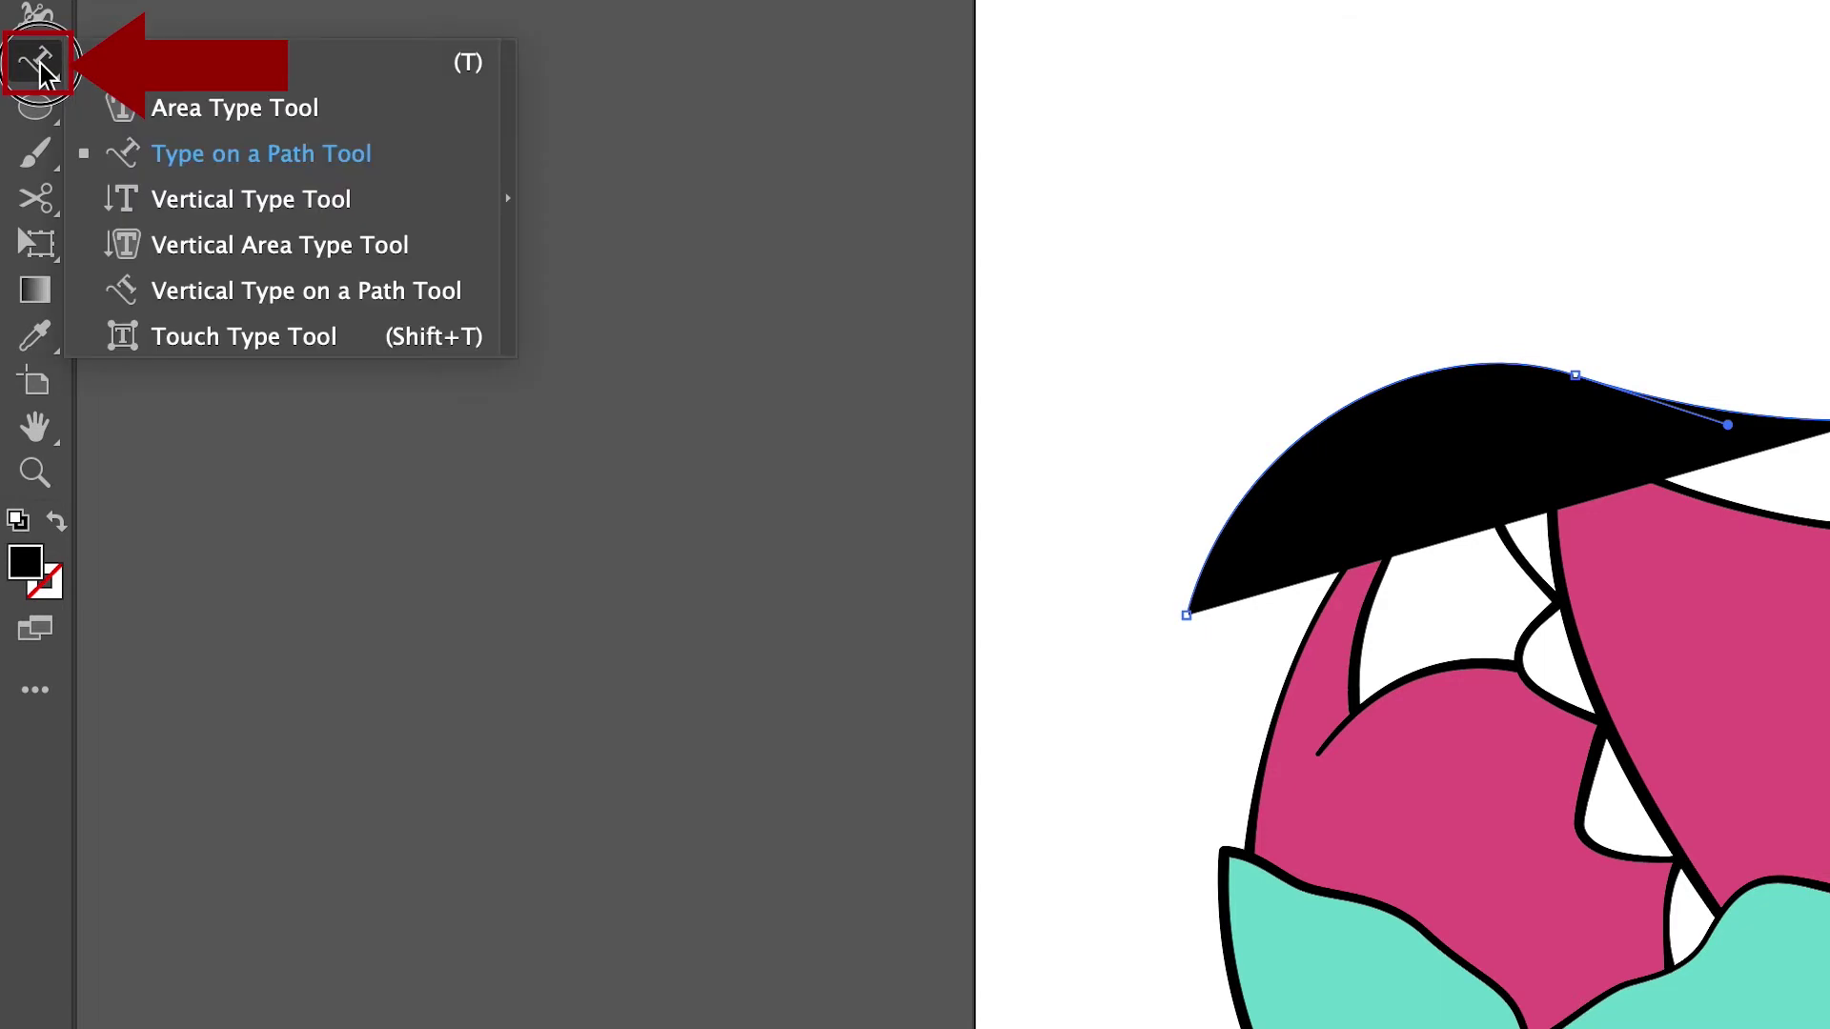
pyautogui.click(155, 65)
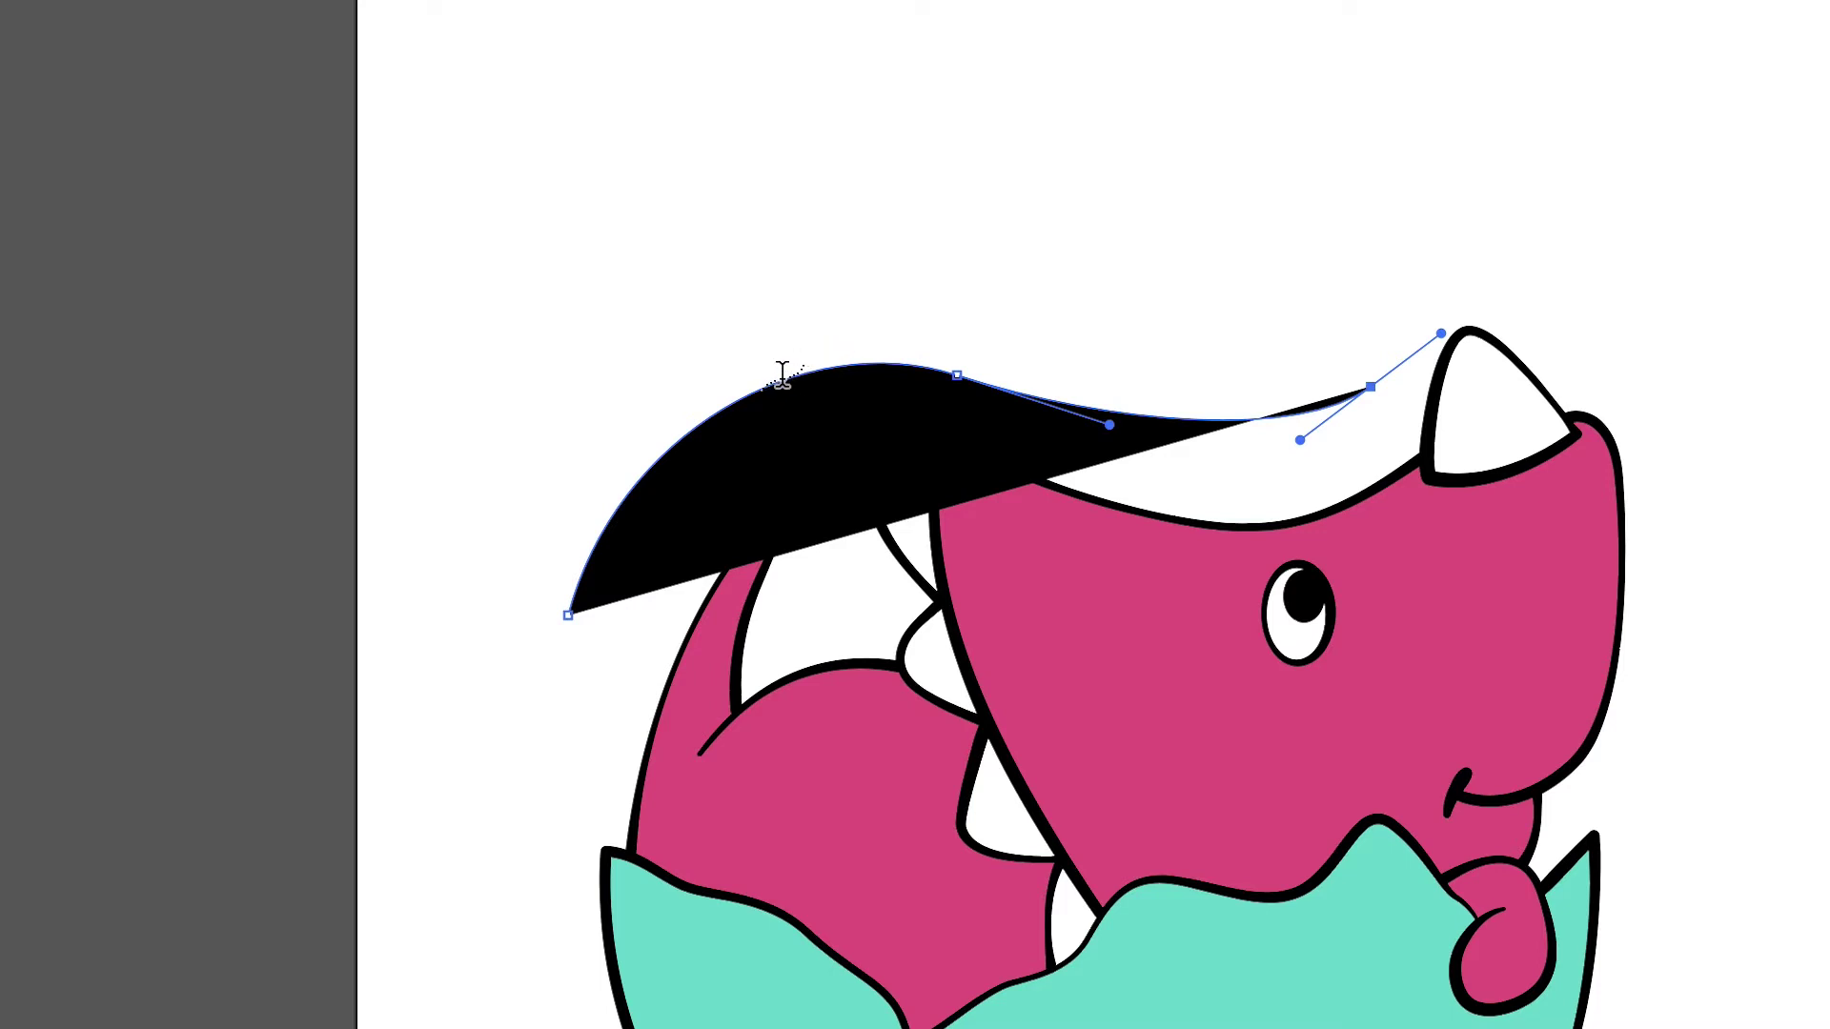
pyautogui.click(848, 364)
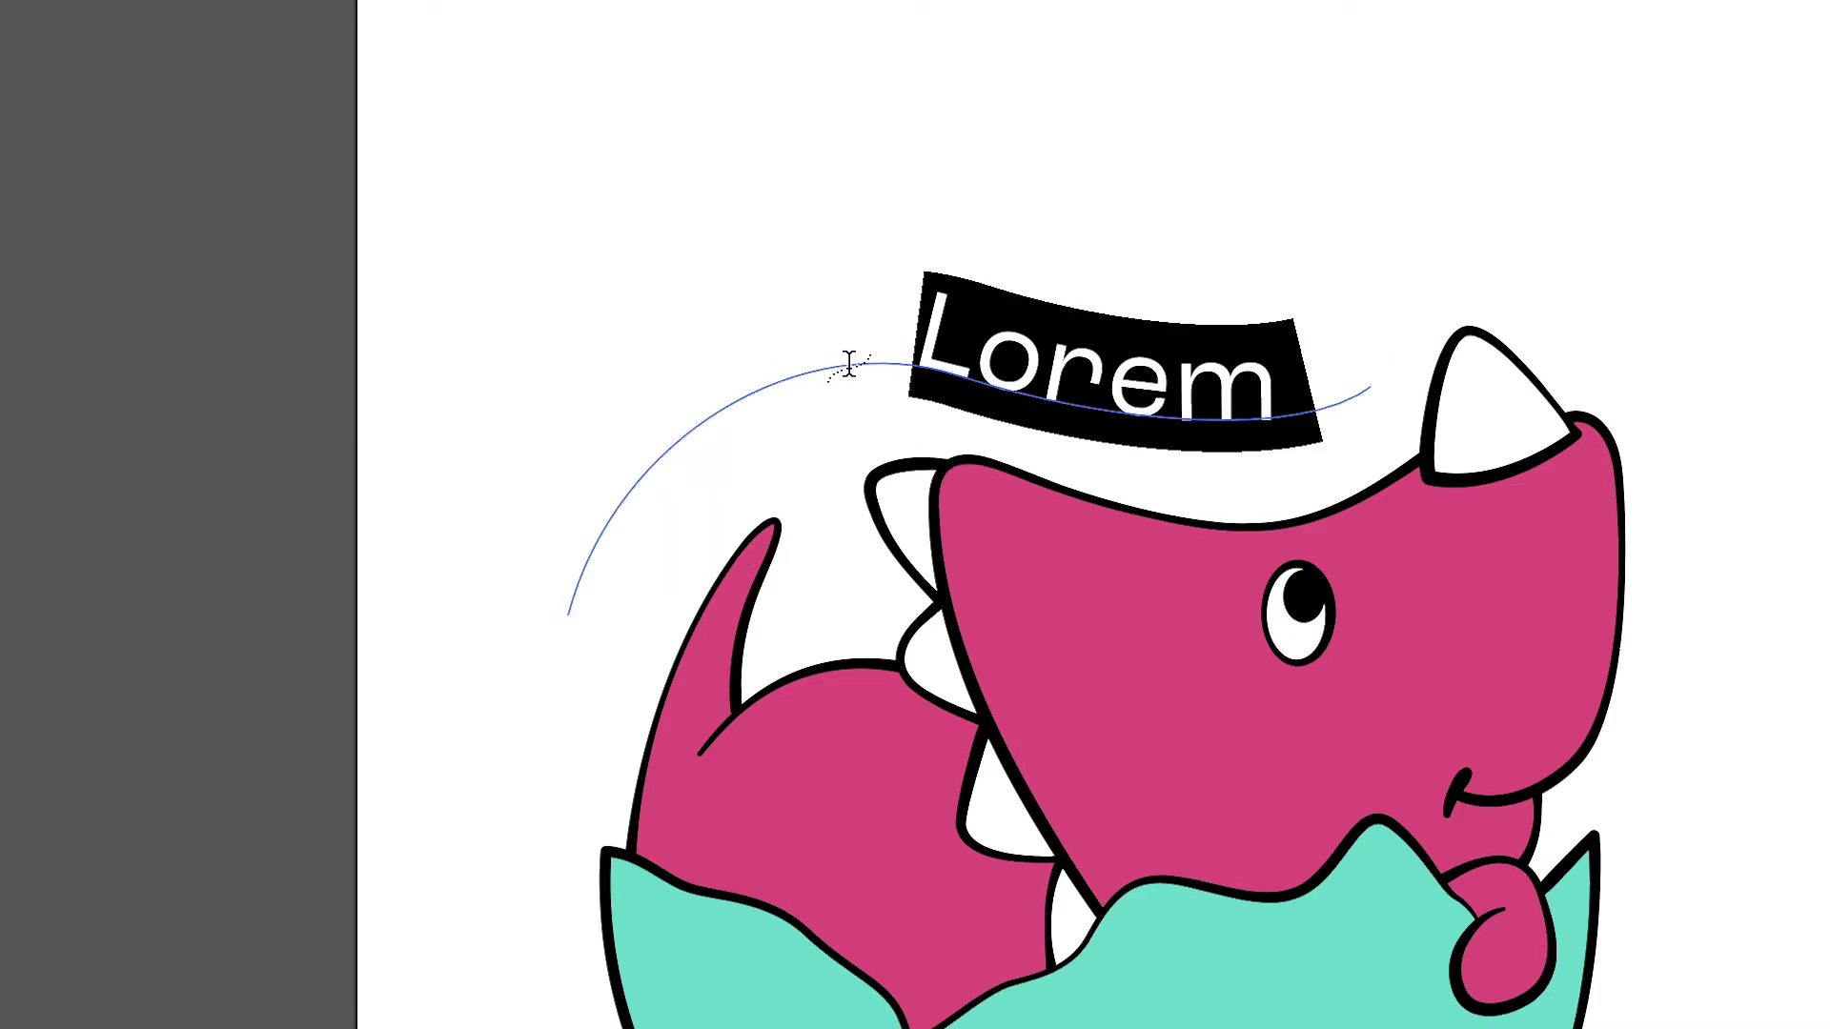
pyautogui.write('just h')
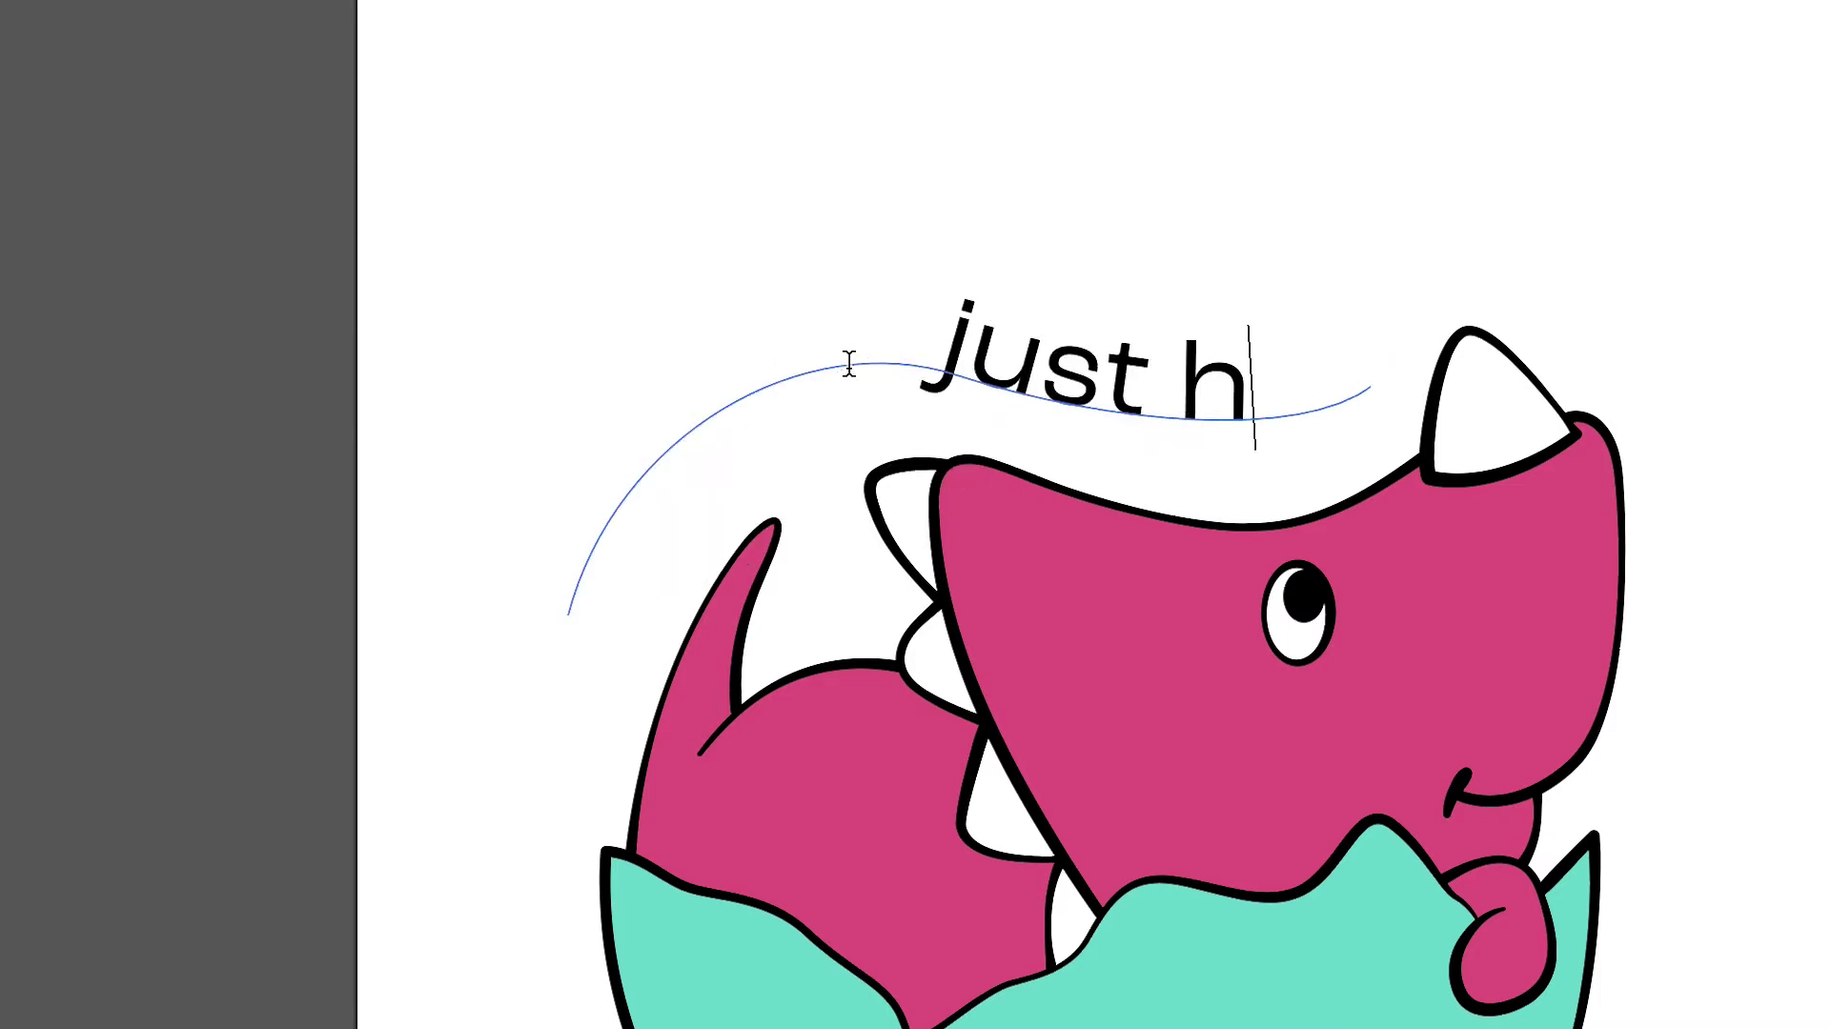
pyautogui.press('BackSpace')
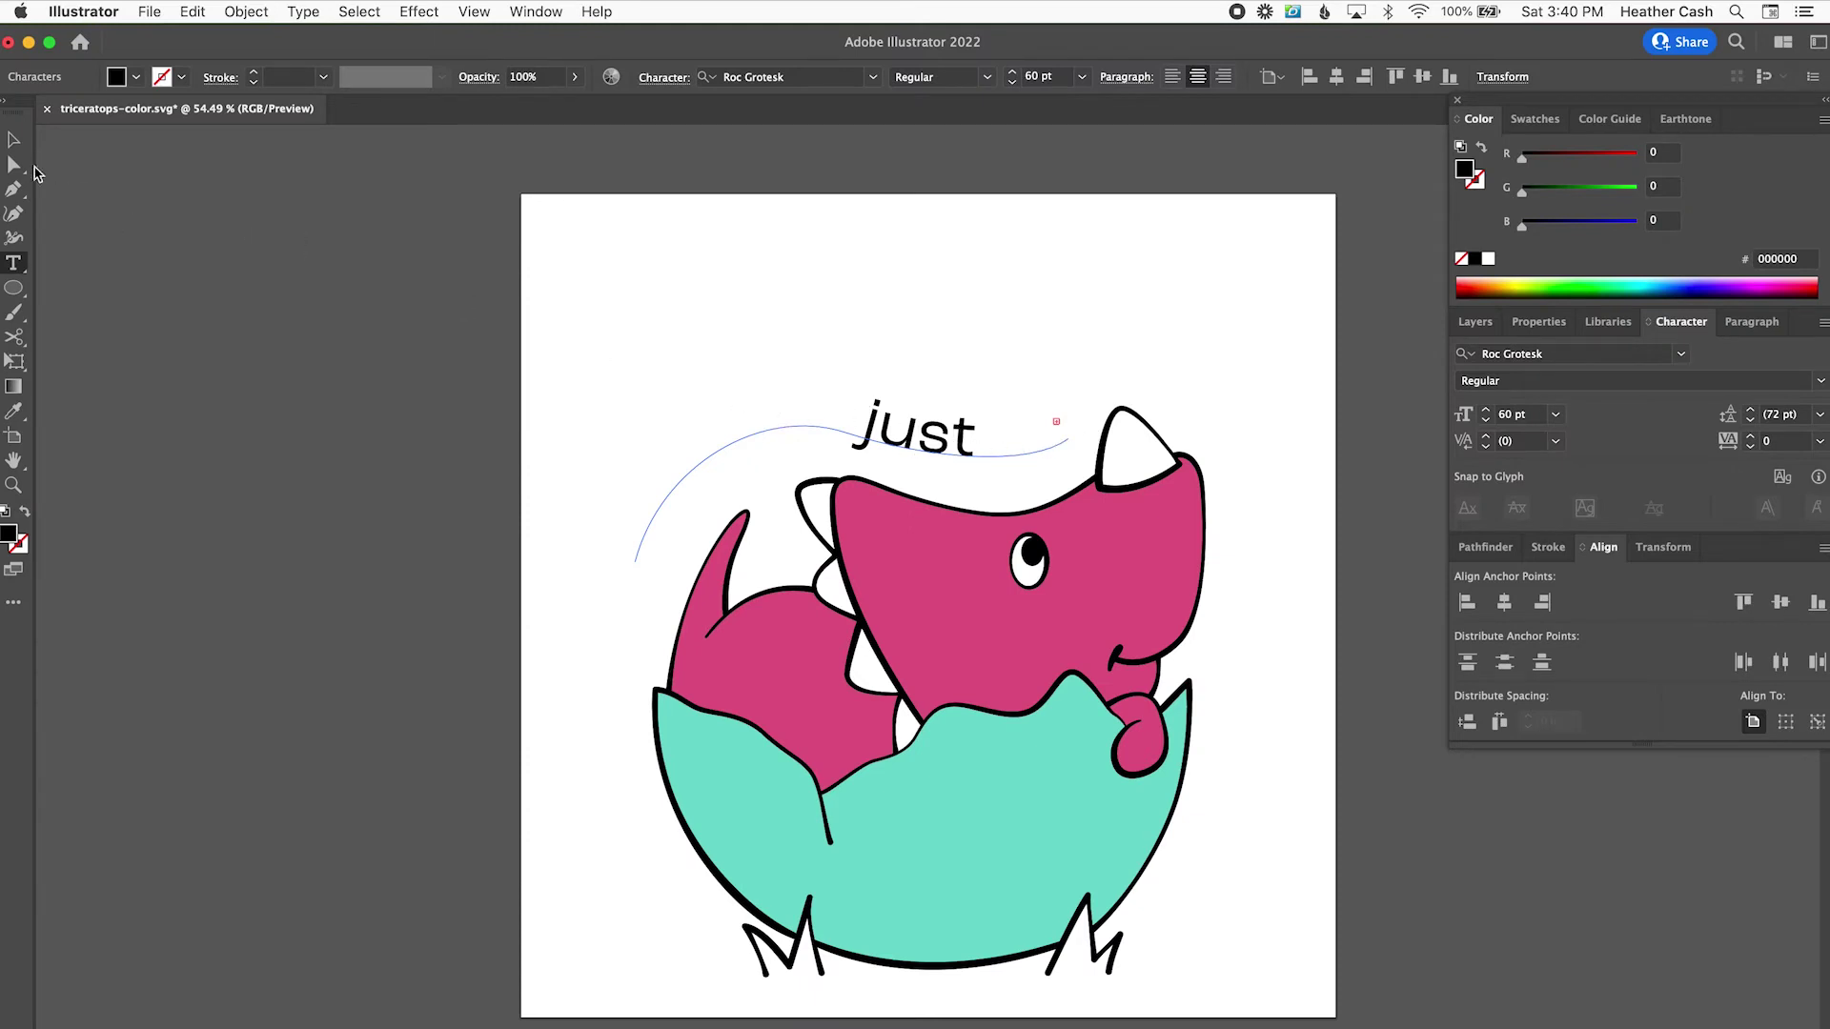
pyautogui.press('Escape')
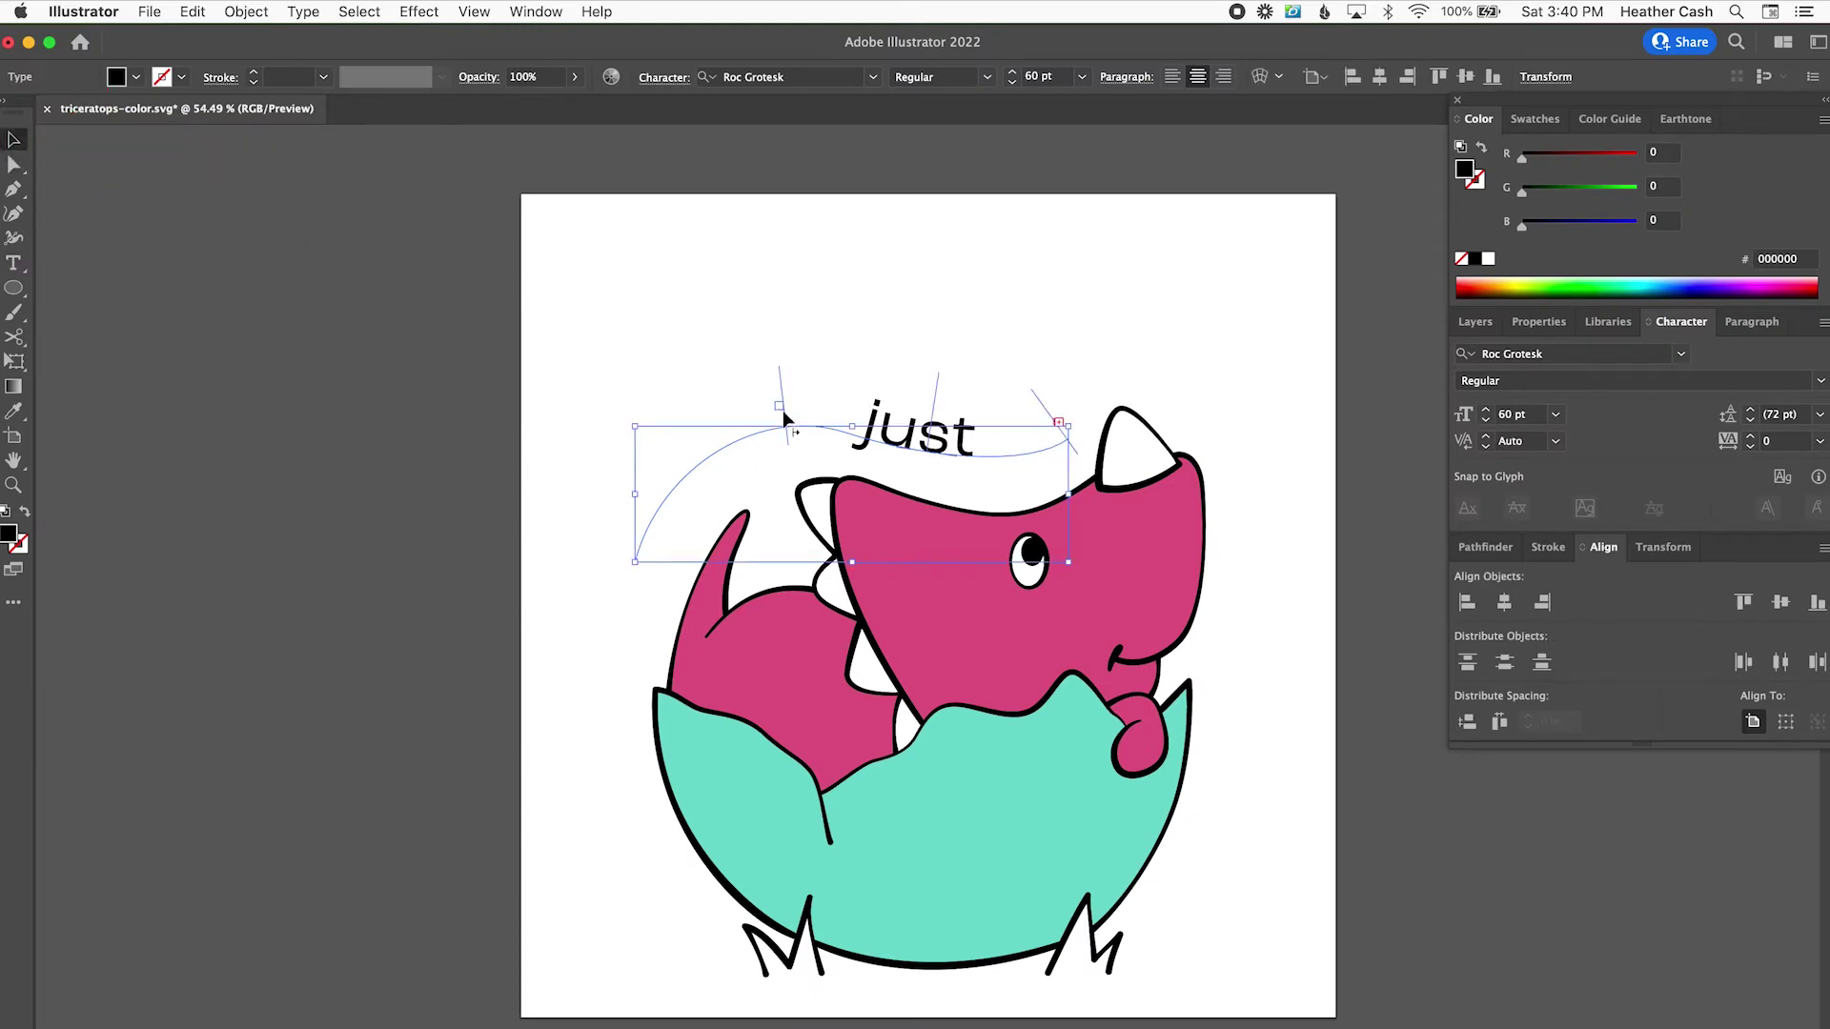
# Step: Move the text's start bracket back to the path's beginning and shift the path text slightly closer to the dinosaur
pyautogui.moveTo(783, 424)
pyautogui.mouseDown()
pyautogui.moveTo(709, 427)
pyautogui.moveTo(578, 530)
pyautogui.mouseUp()
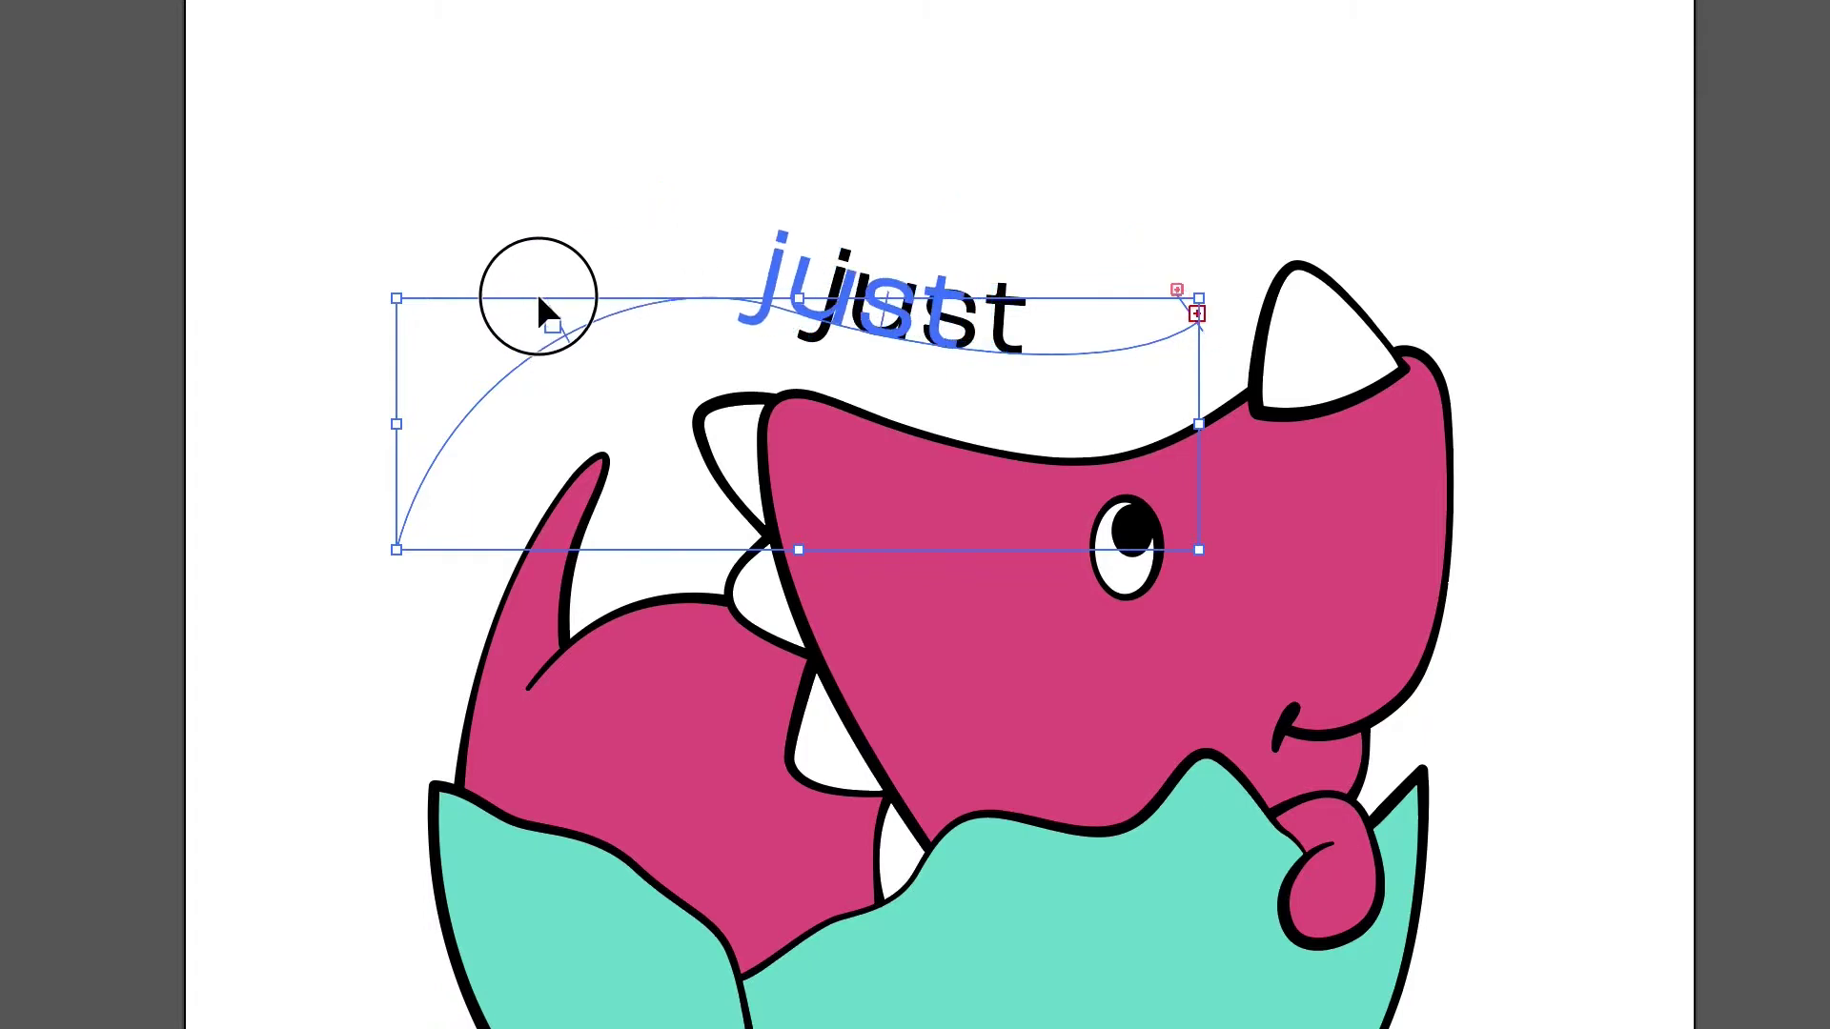
pyautogui.moveTo(289, 478); pyautogui.dragTo(246, 522)
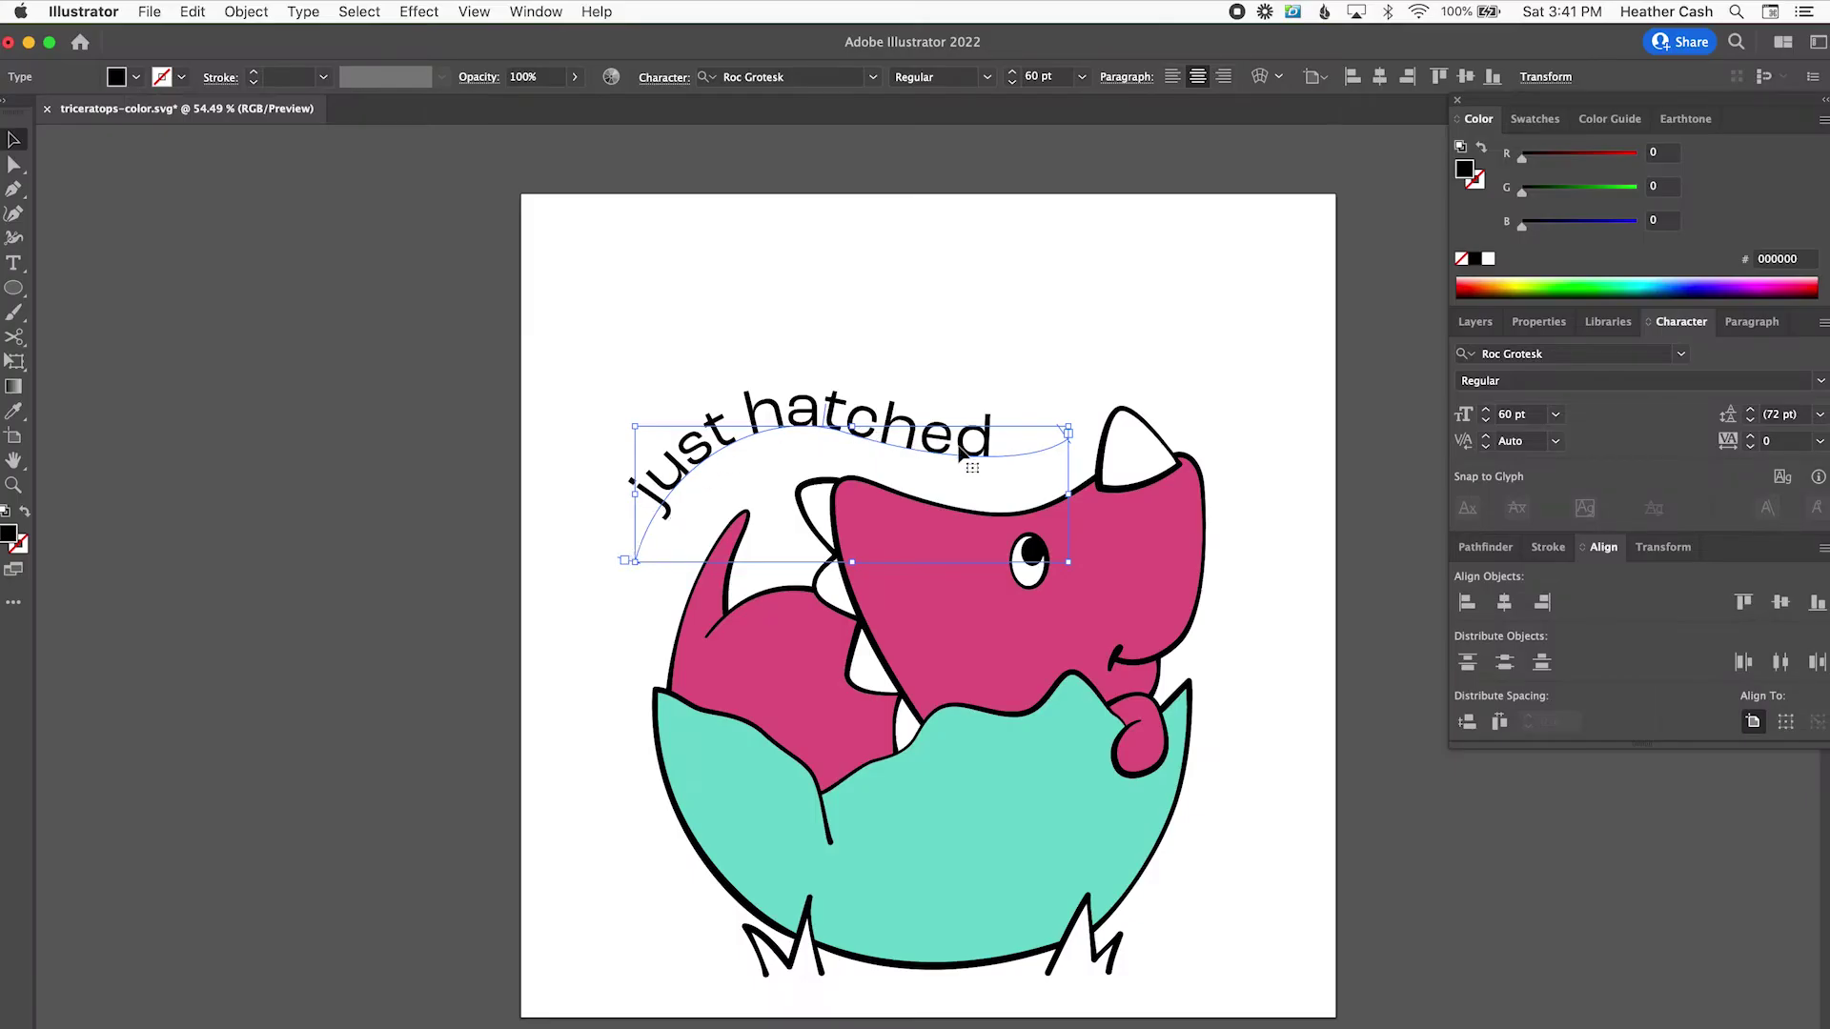
pyautogui.moveTo(678, 459); pyautogui.dragTo(696, 476)
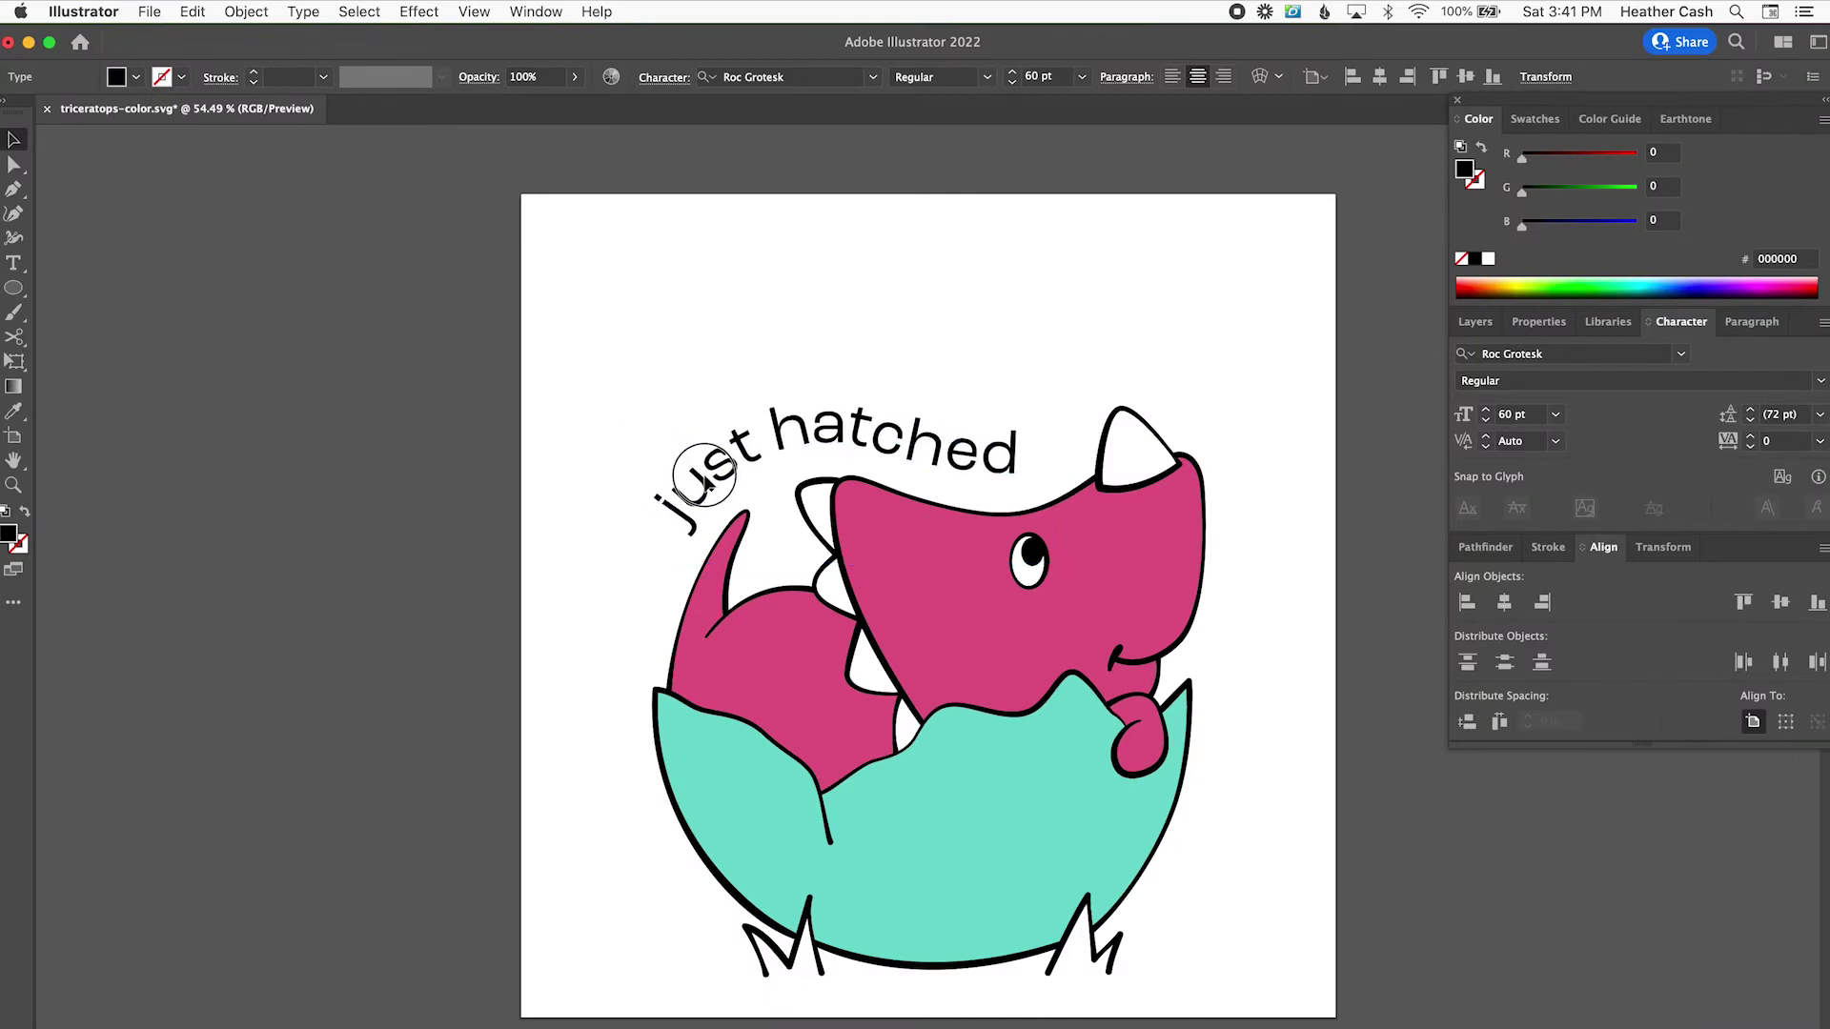
# Step: Directly select the path's anchor points and adjust the curve handle of the end anchor near the horn
pyautogui.click(13, 166)
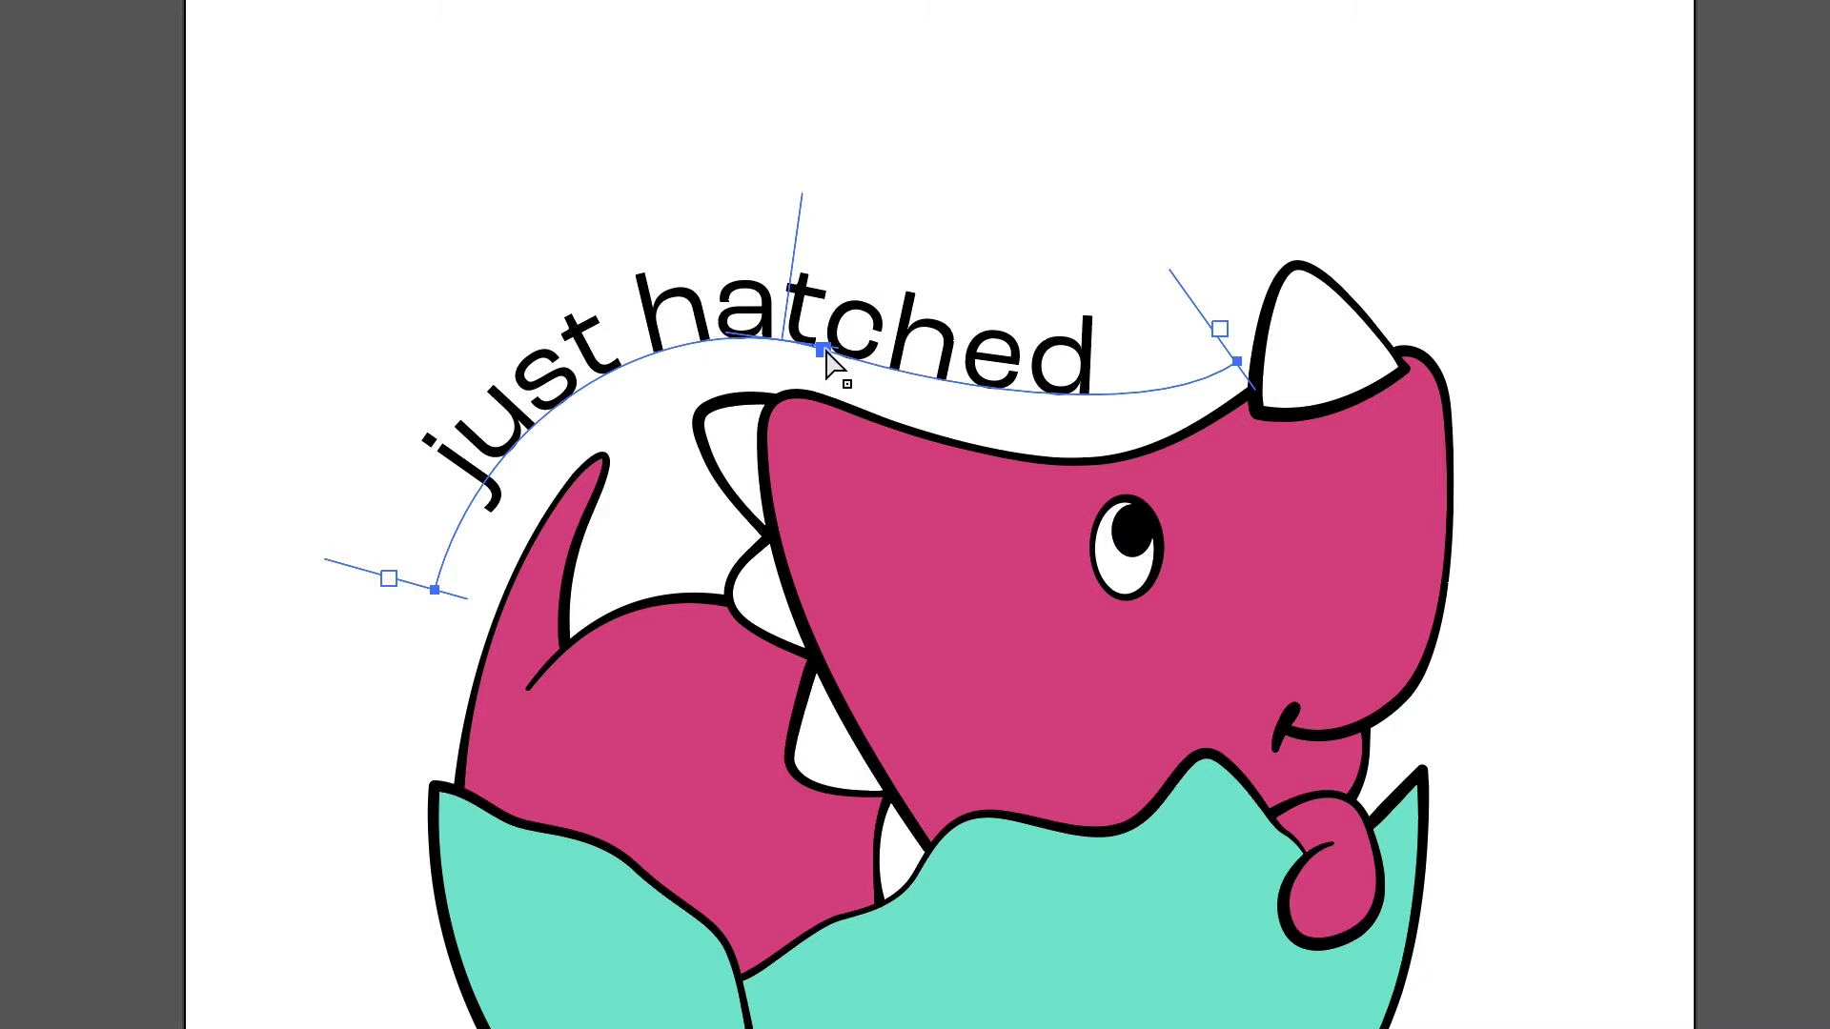
pyautogui.click(823, 353)
pyautogui.click(1237, 362)
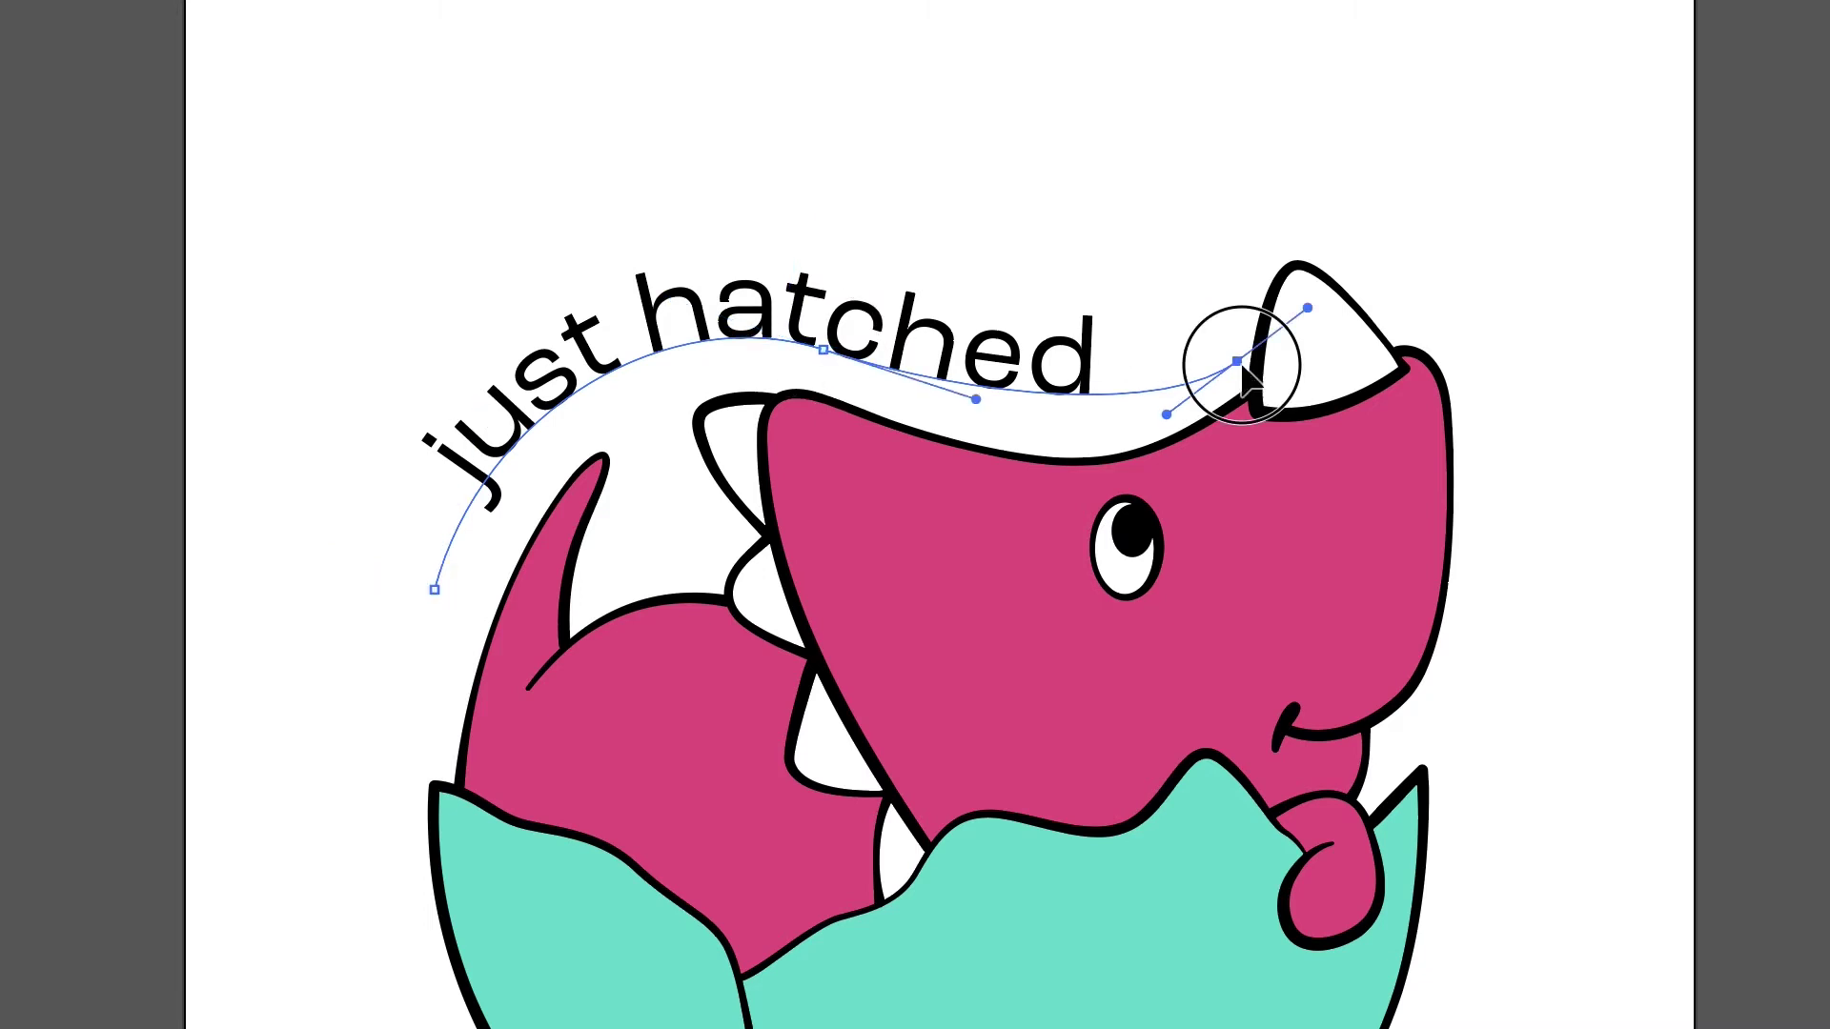
pyautogui.moveTo(1165, 414); pyautogui.dragTo(1169, 425)
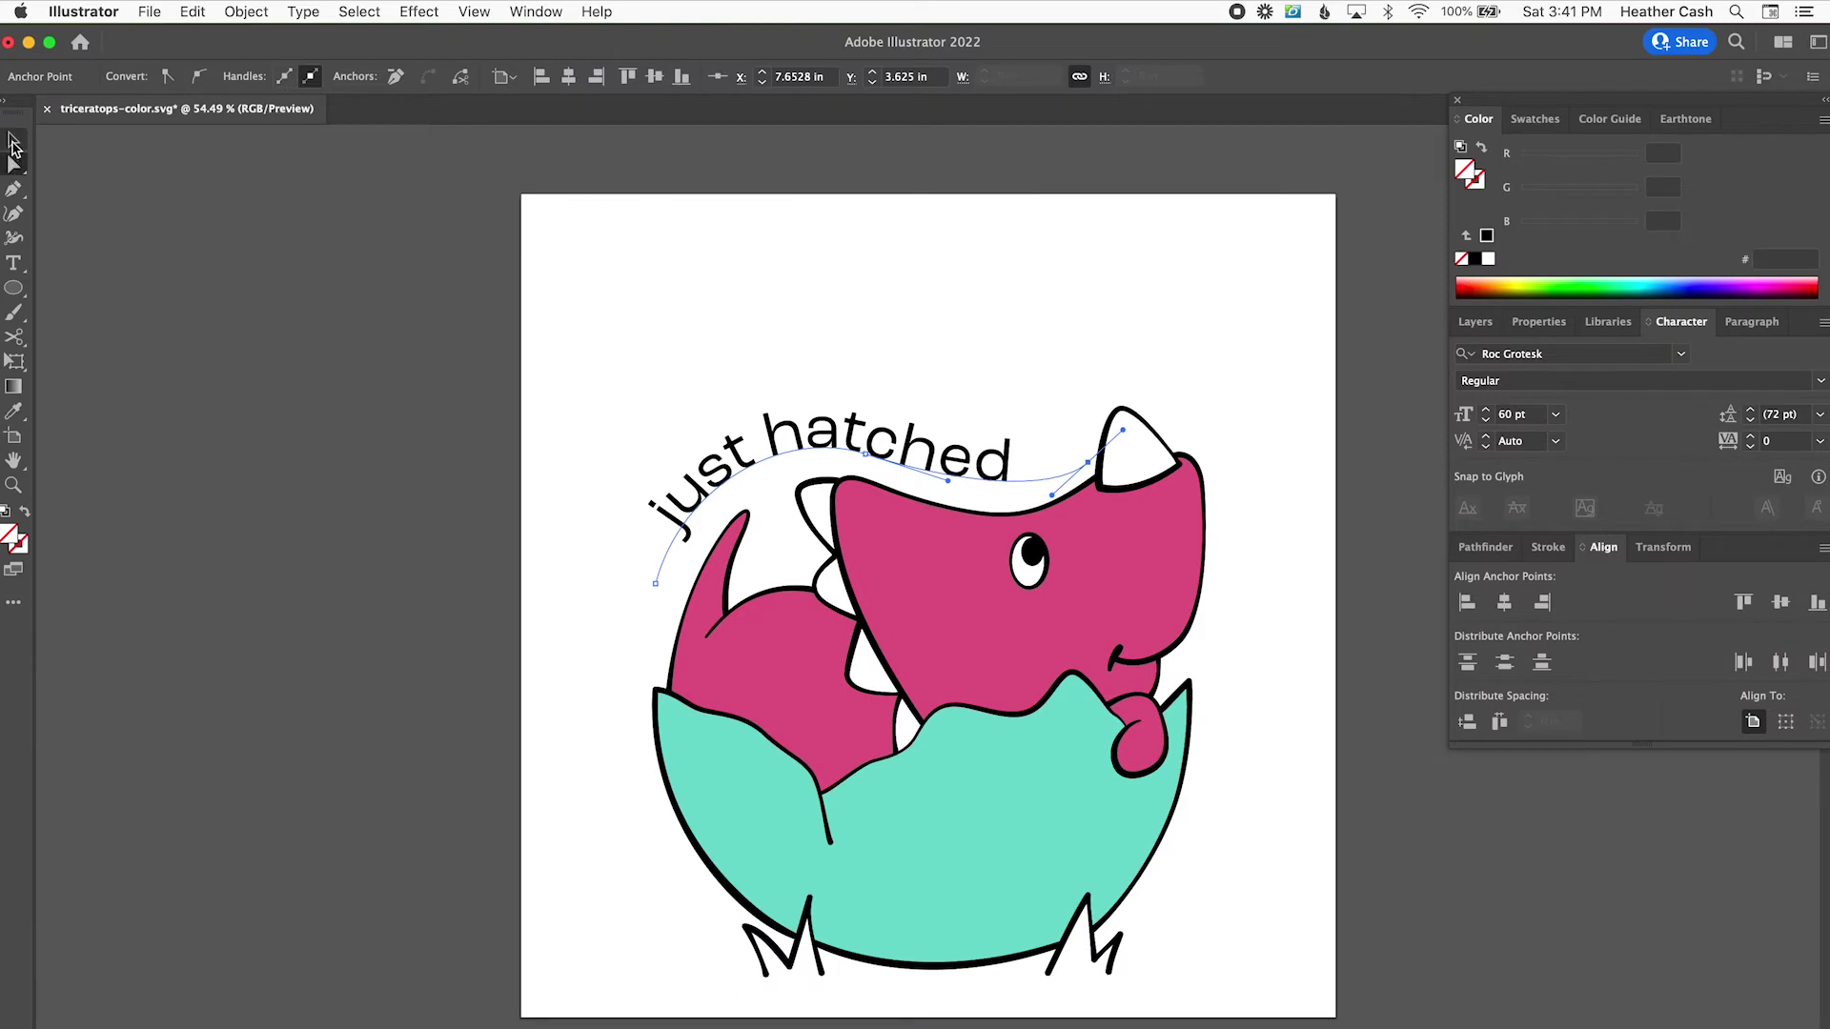
# Step: Move the start bracket of "just hatched" further up the path, shifting the text towards the horn
pyautogui.click(13, 140)
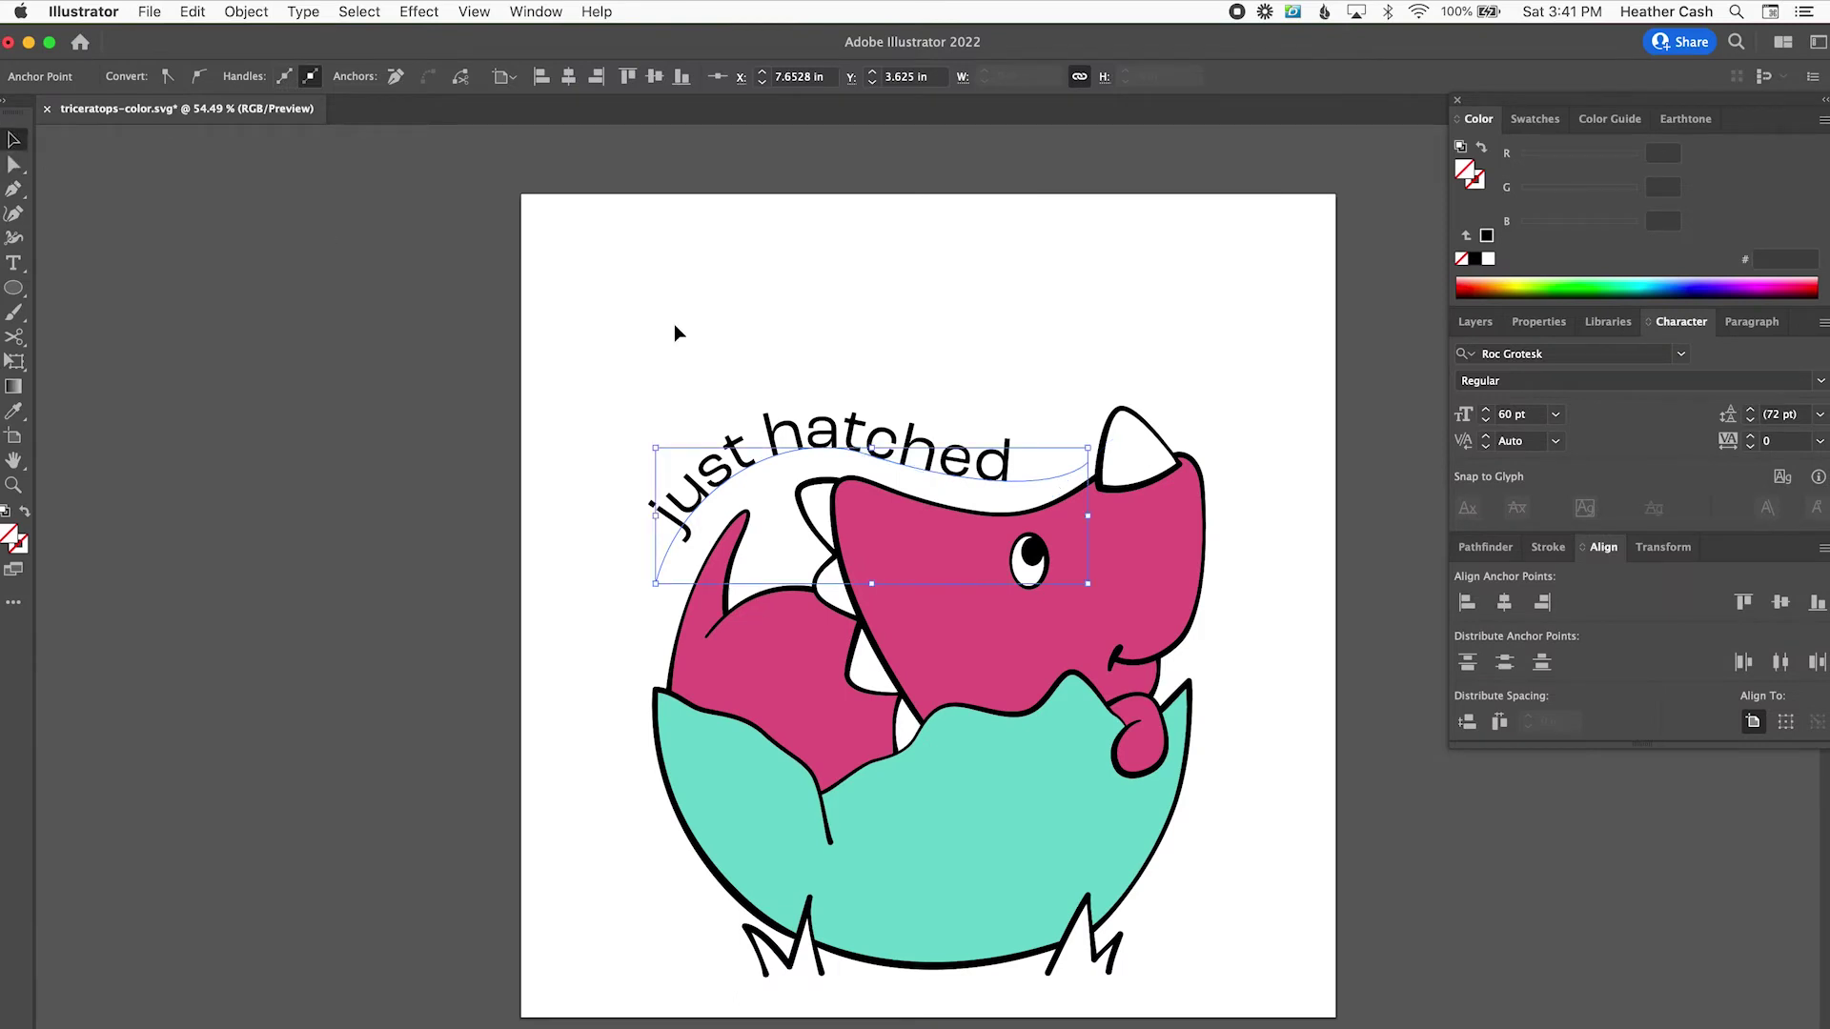
pyautogui.click(682, 540)
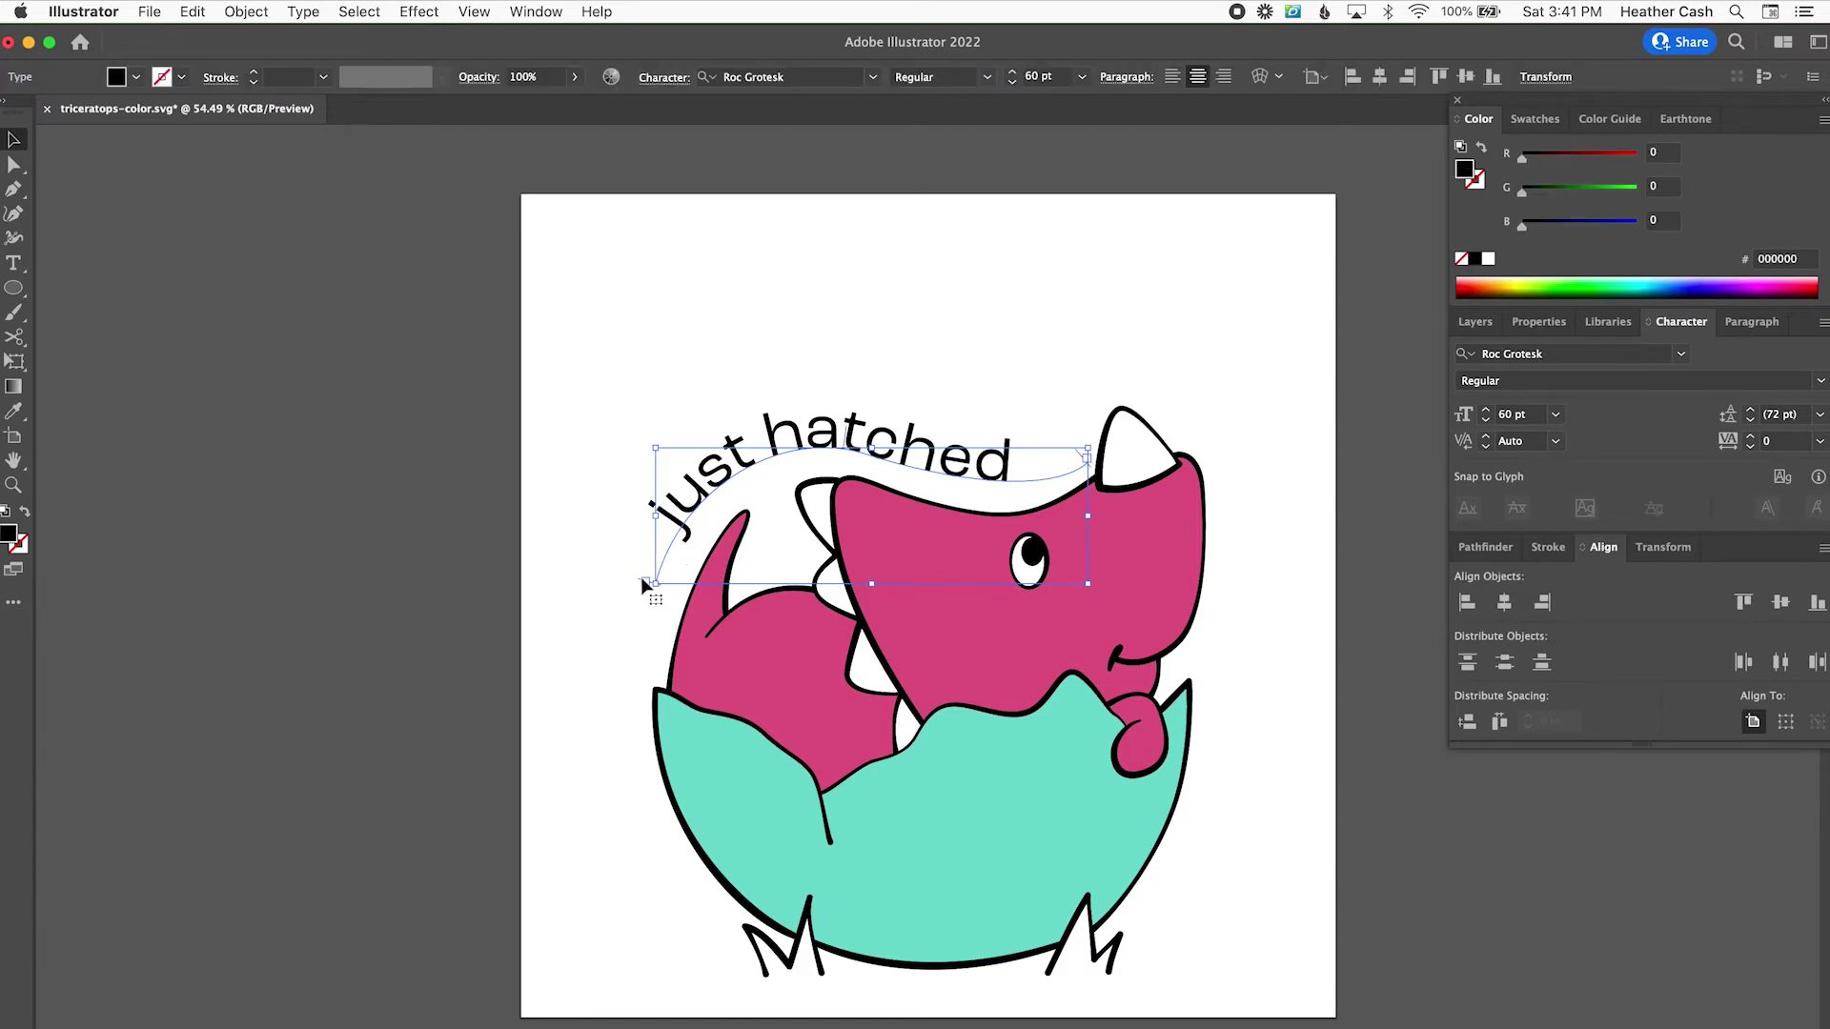
pyautogui.moveTo(641, 583); pyautogui.dragTo(661, 518)
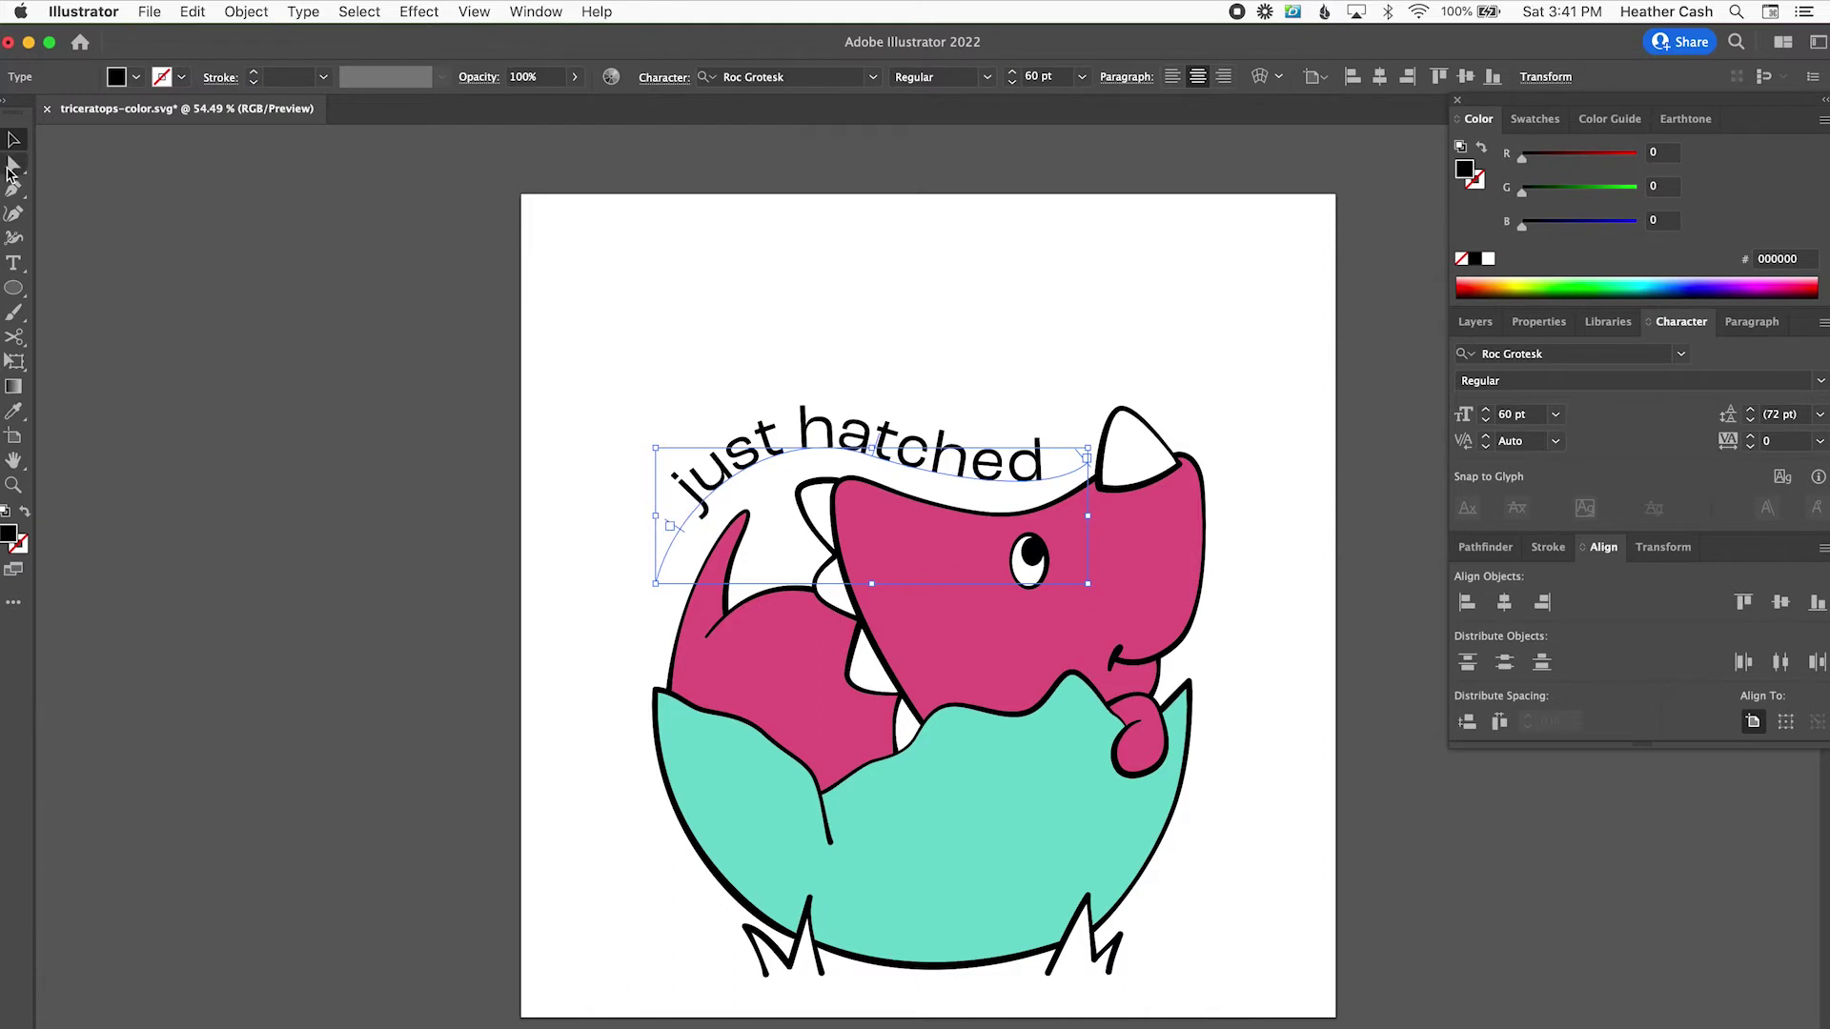
# Step: Directly select the path's middle anchor point and nudge it slightly down towards the dinosaur's head
pyautogui.click(13, 170)
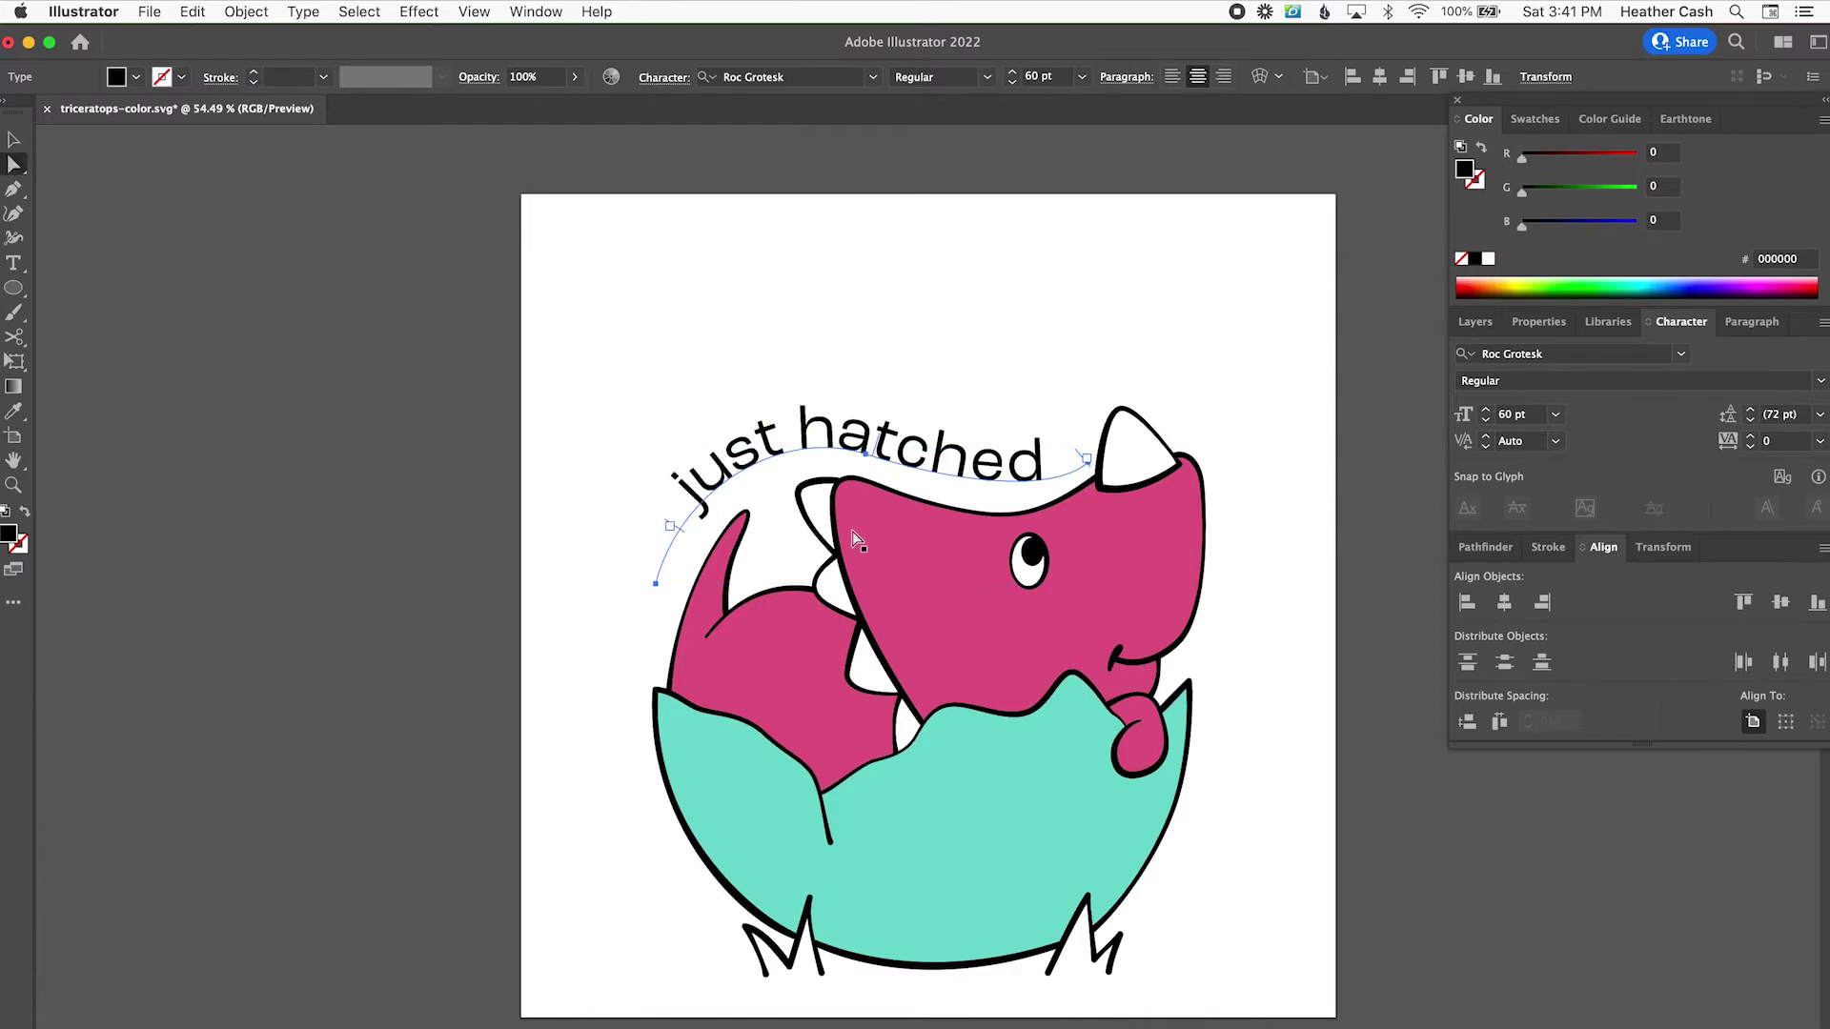
pyautogui.click(868, 461)
pyautogui.moveTo(868, 461); pyautogui.dragTo(878, 470)
pyautogui.press('v')
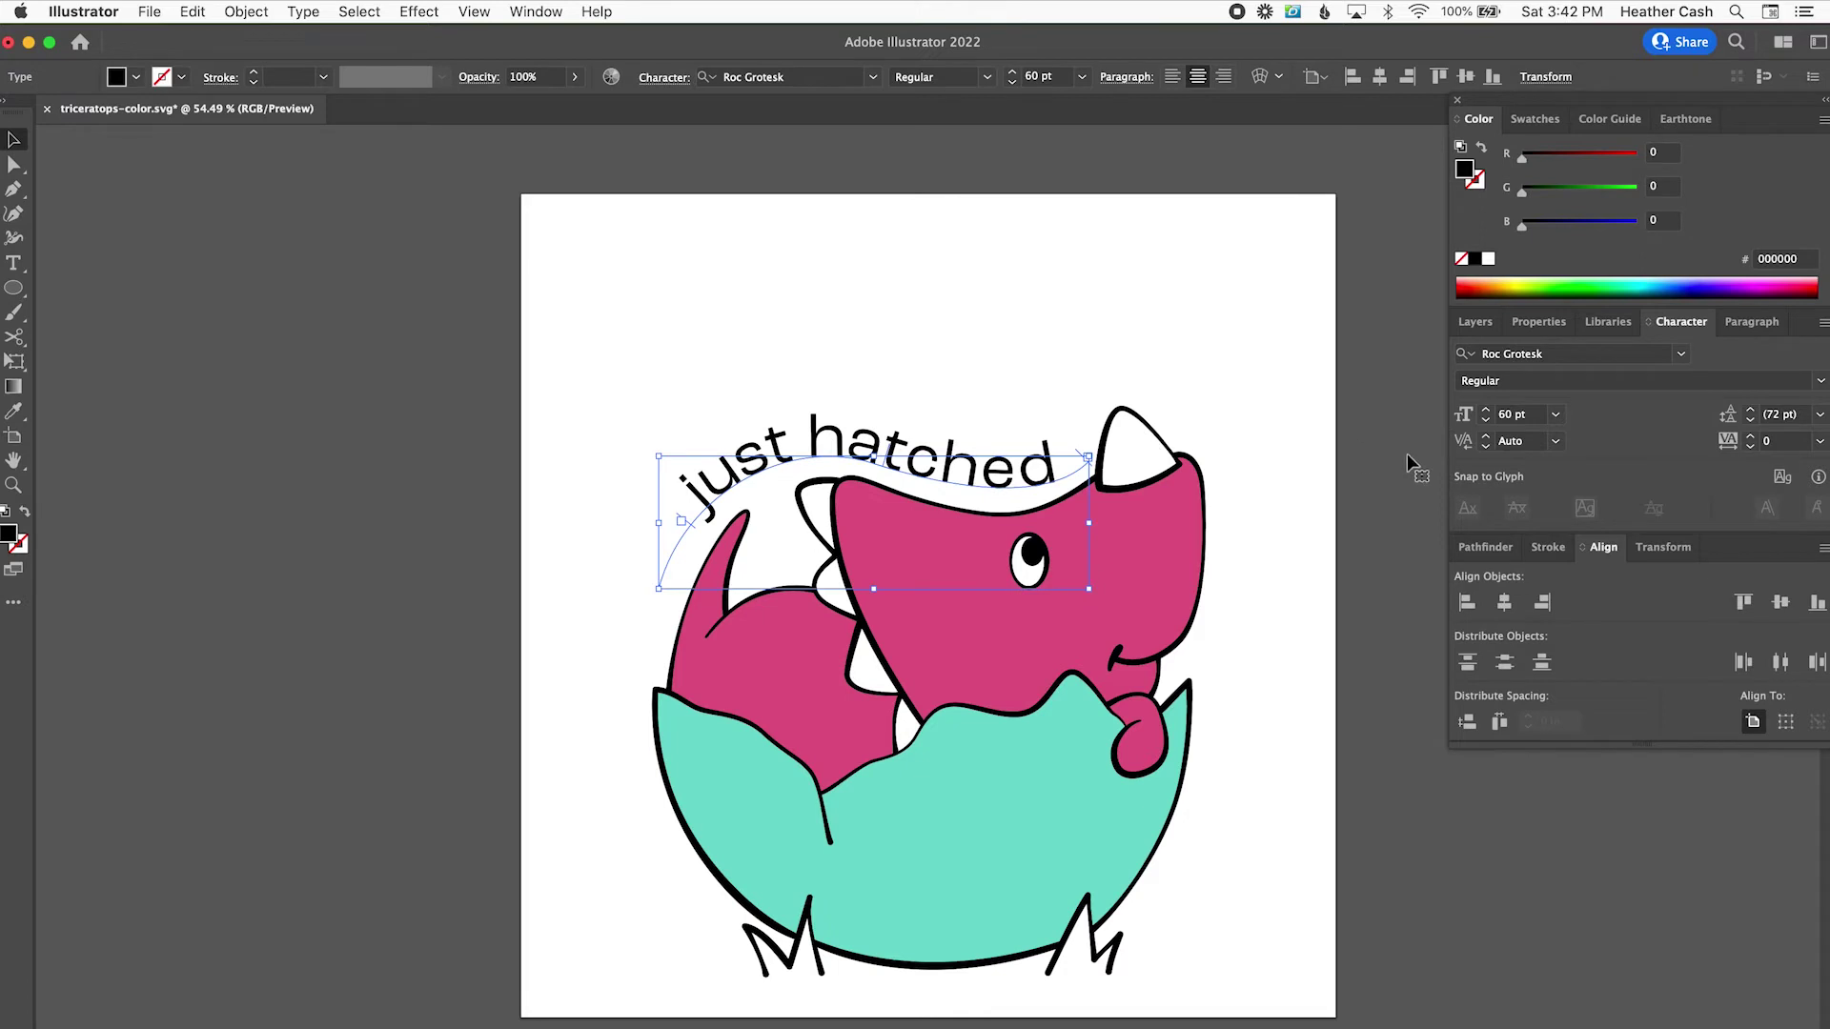
# Step: Set the path text's size to 64 pt and its font to New Farm Medium
pyautogui.click(1486, 411)
pyautogui.click(1487, 411)
pyautogui.click(1487, 411)
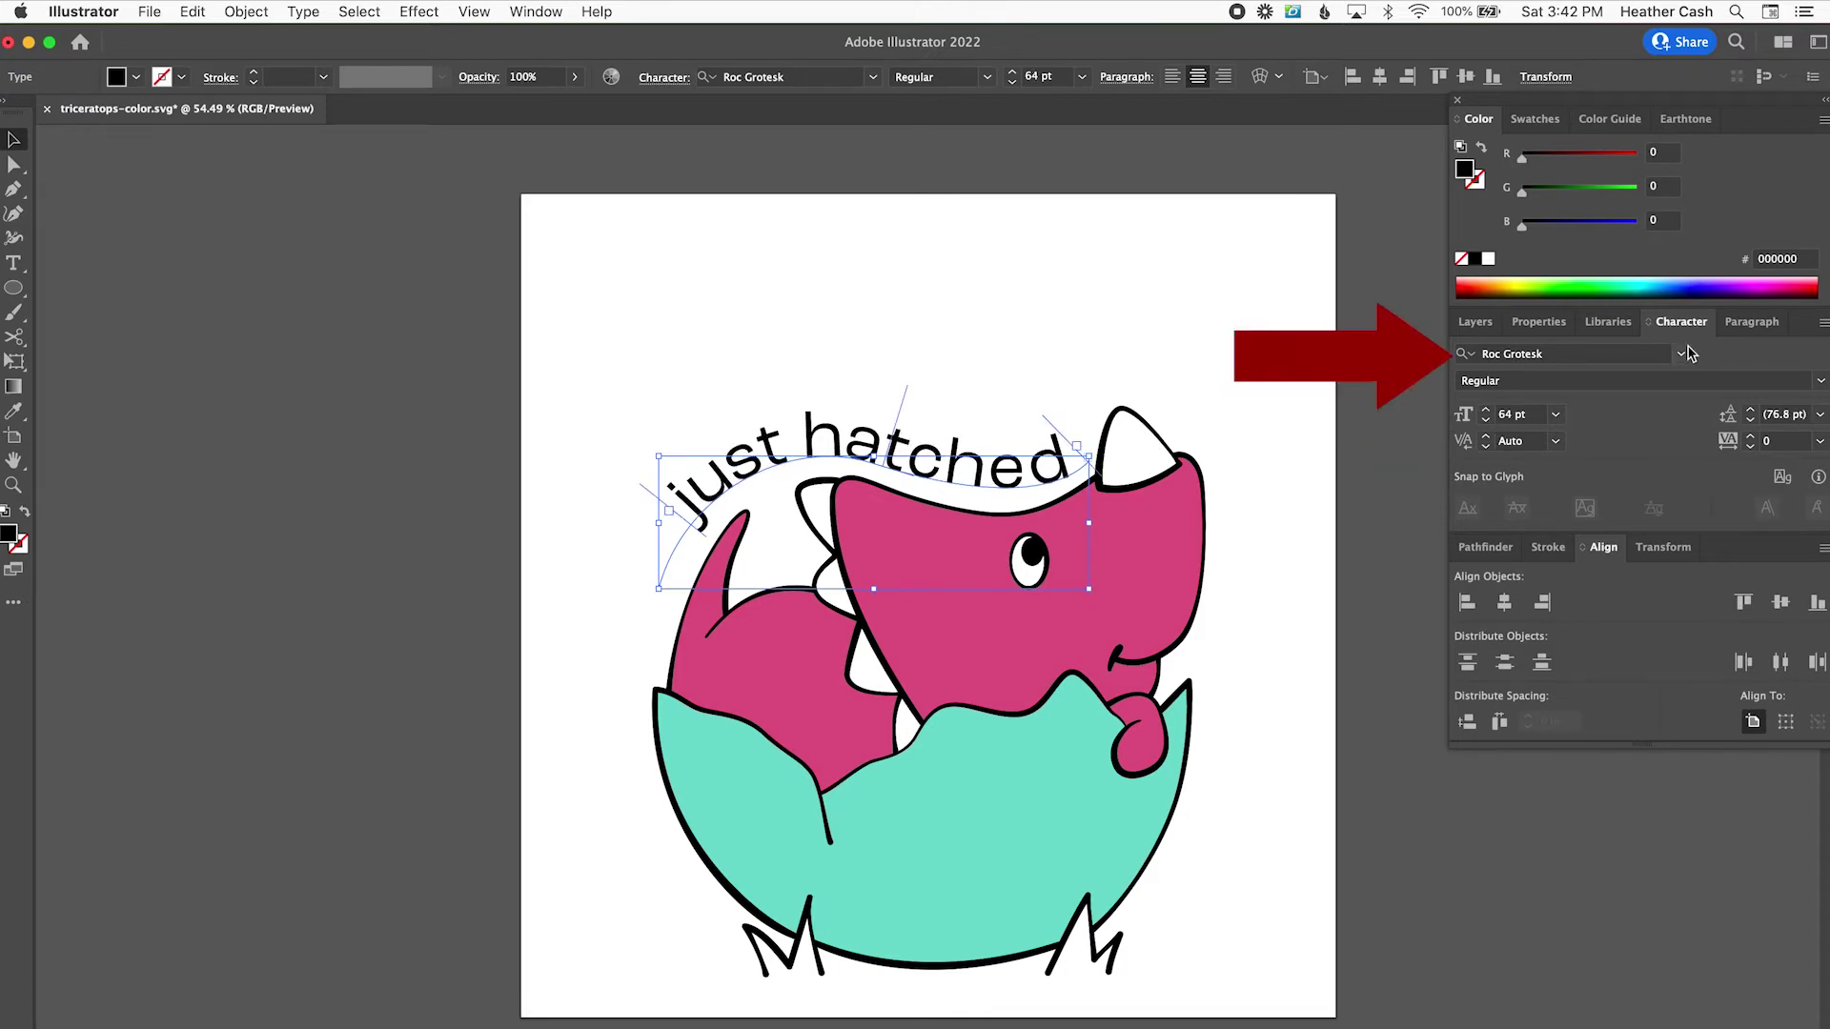
pyautogui.click(1682, 354)
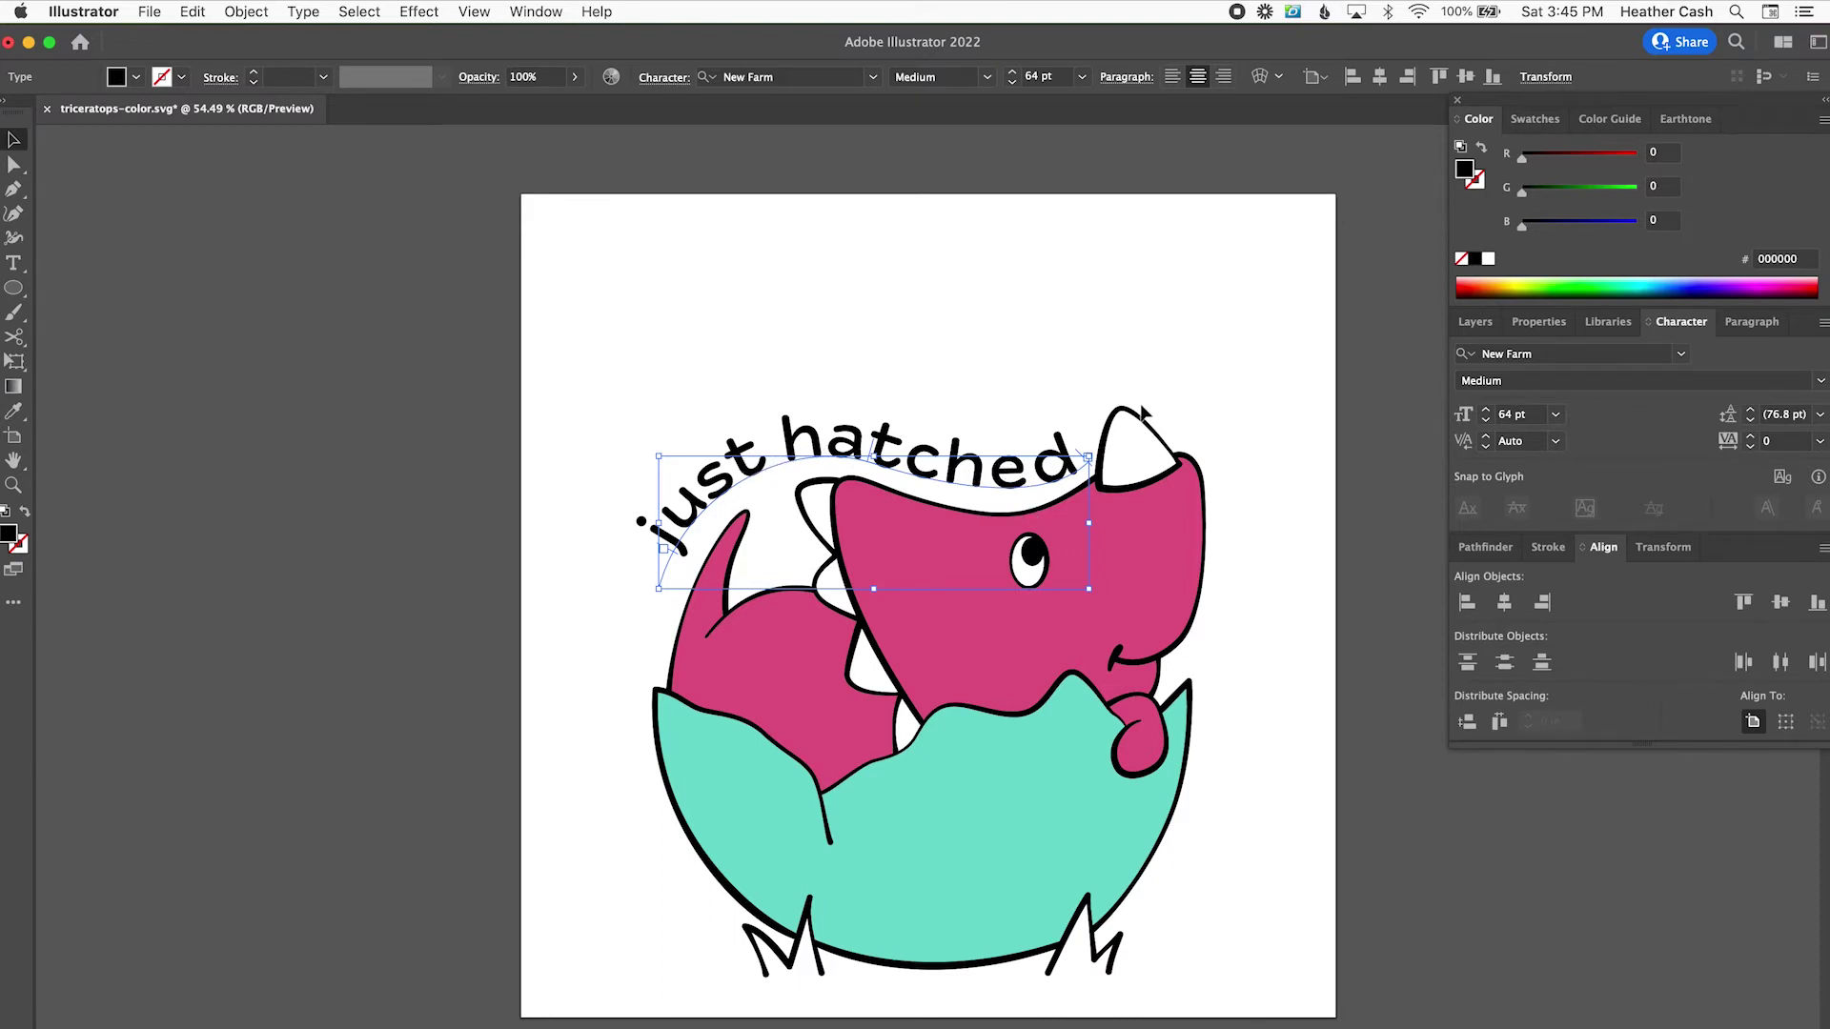
# Step: Save the eggshell's teal fill as a global process color swatch with R=139 G=216 B=208
pyautogui.click(953, 848)
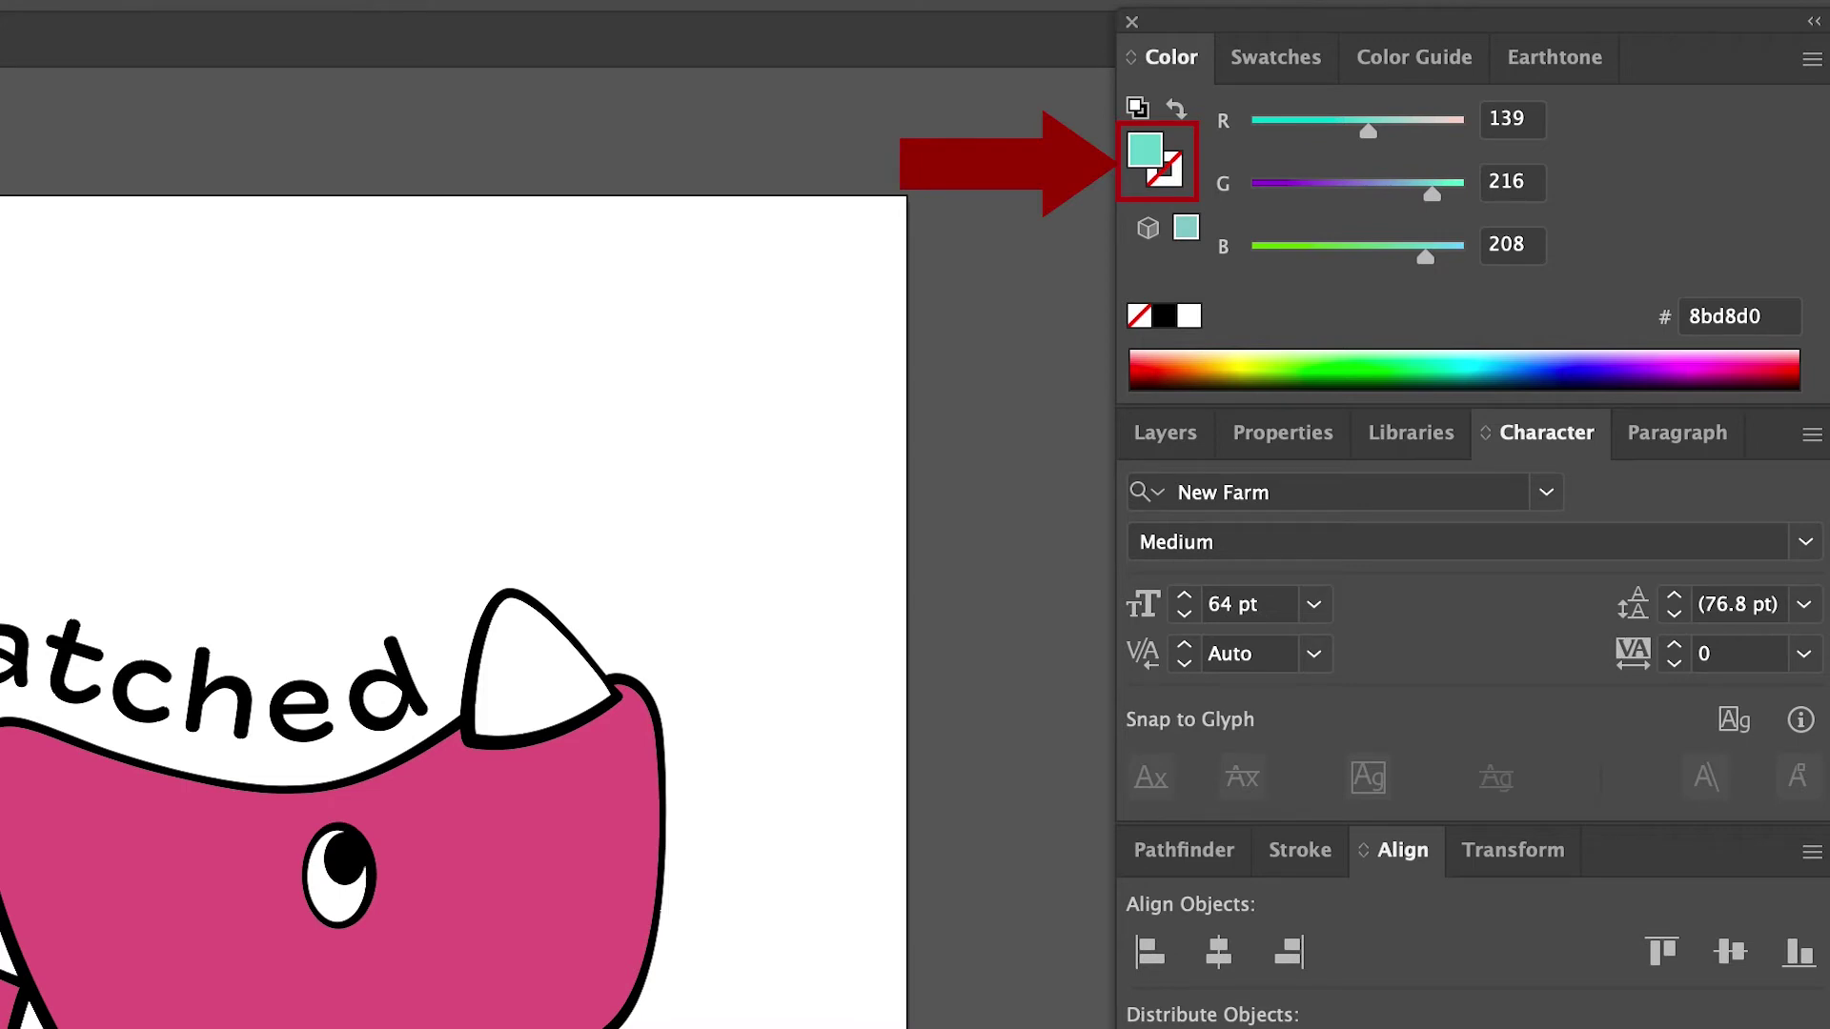
pyautogui.click(1283, 57)
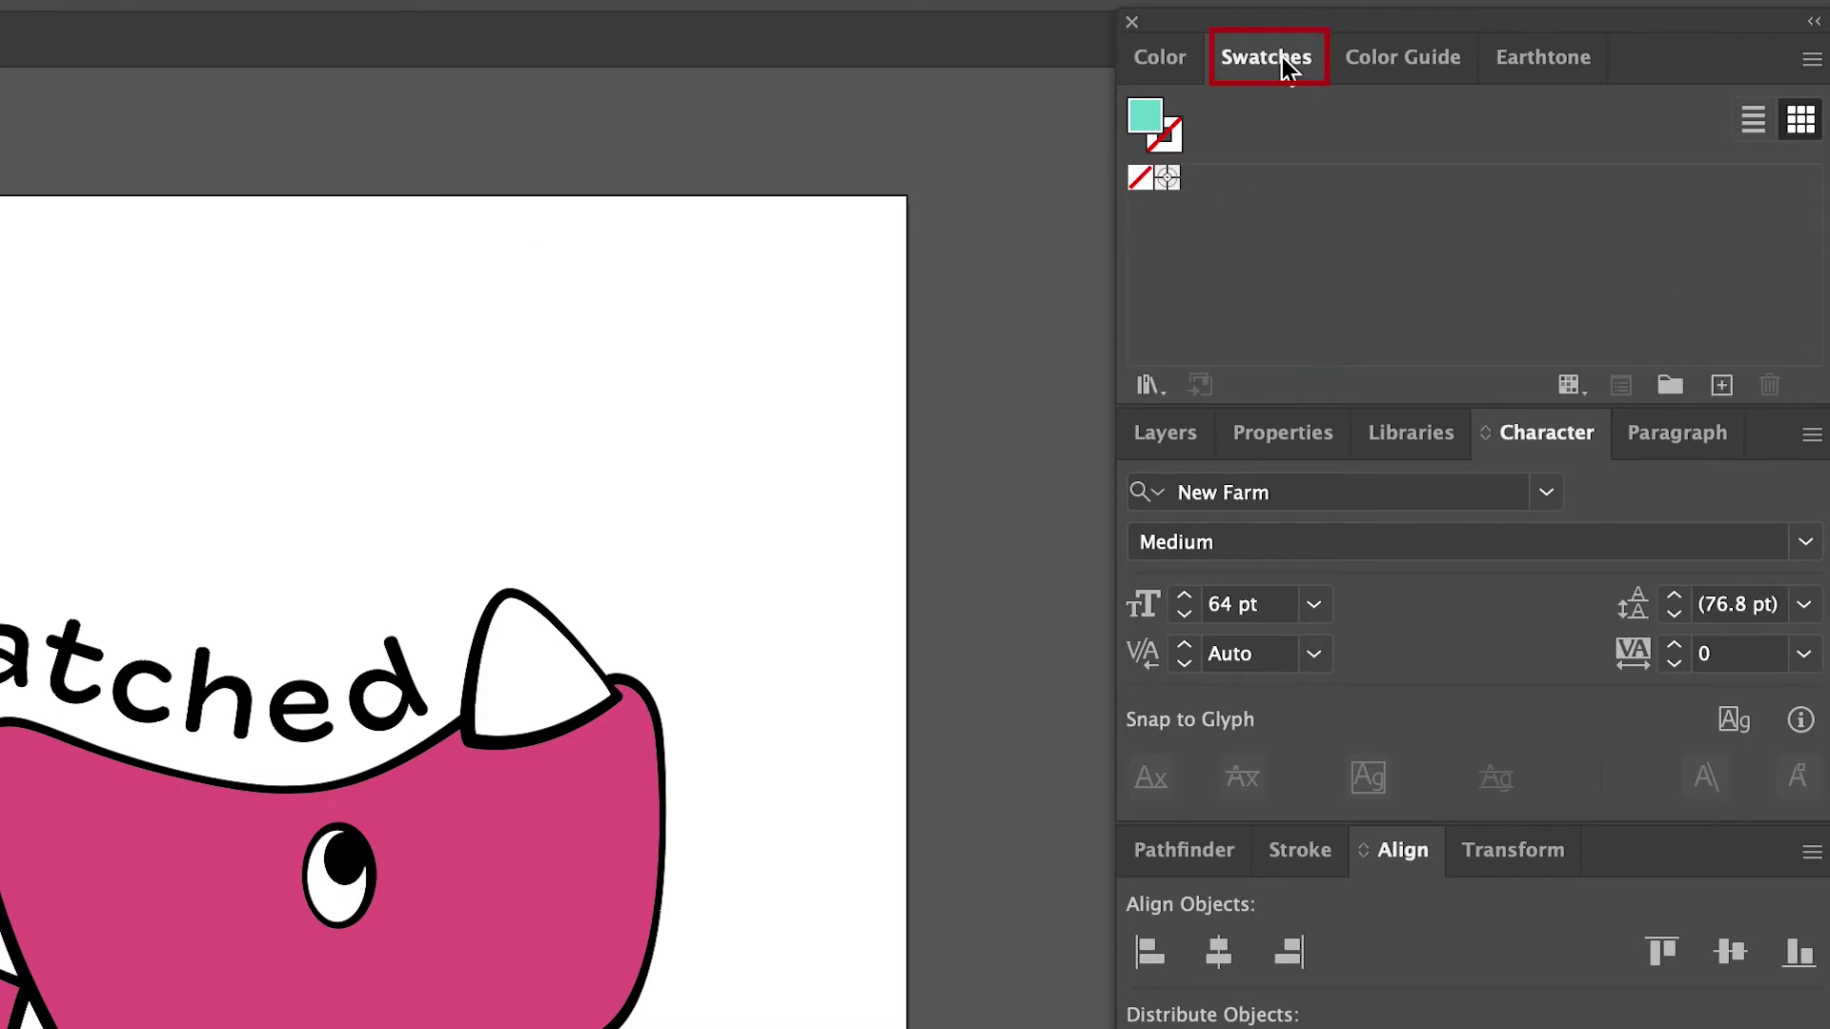
pyautogui.click(1730, 388)
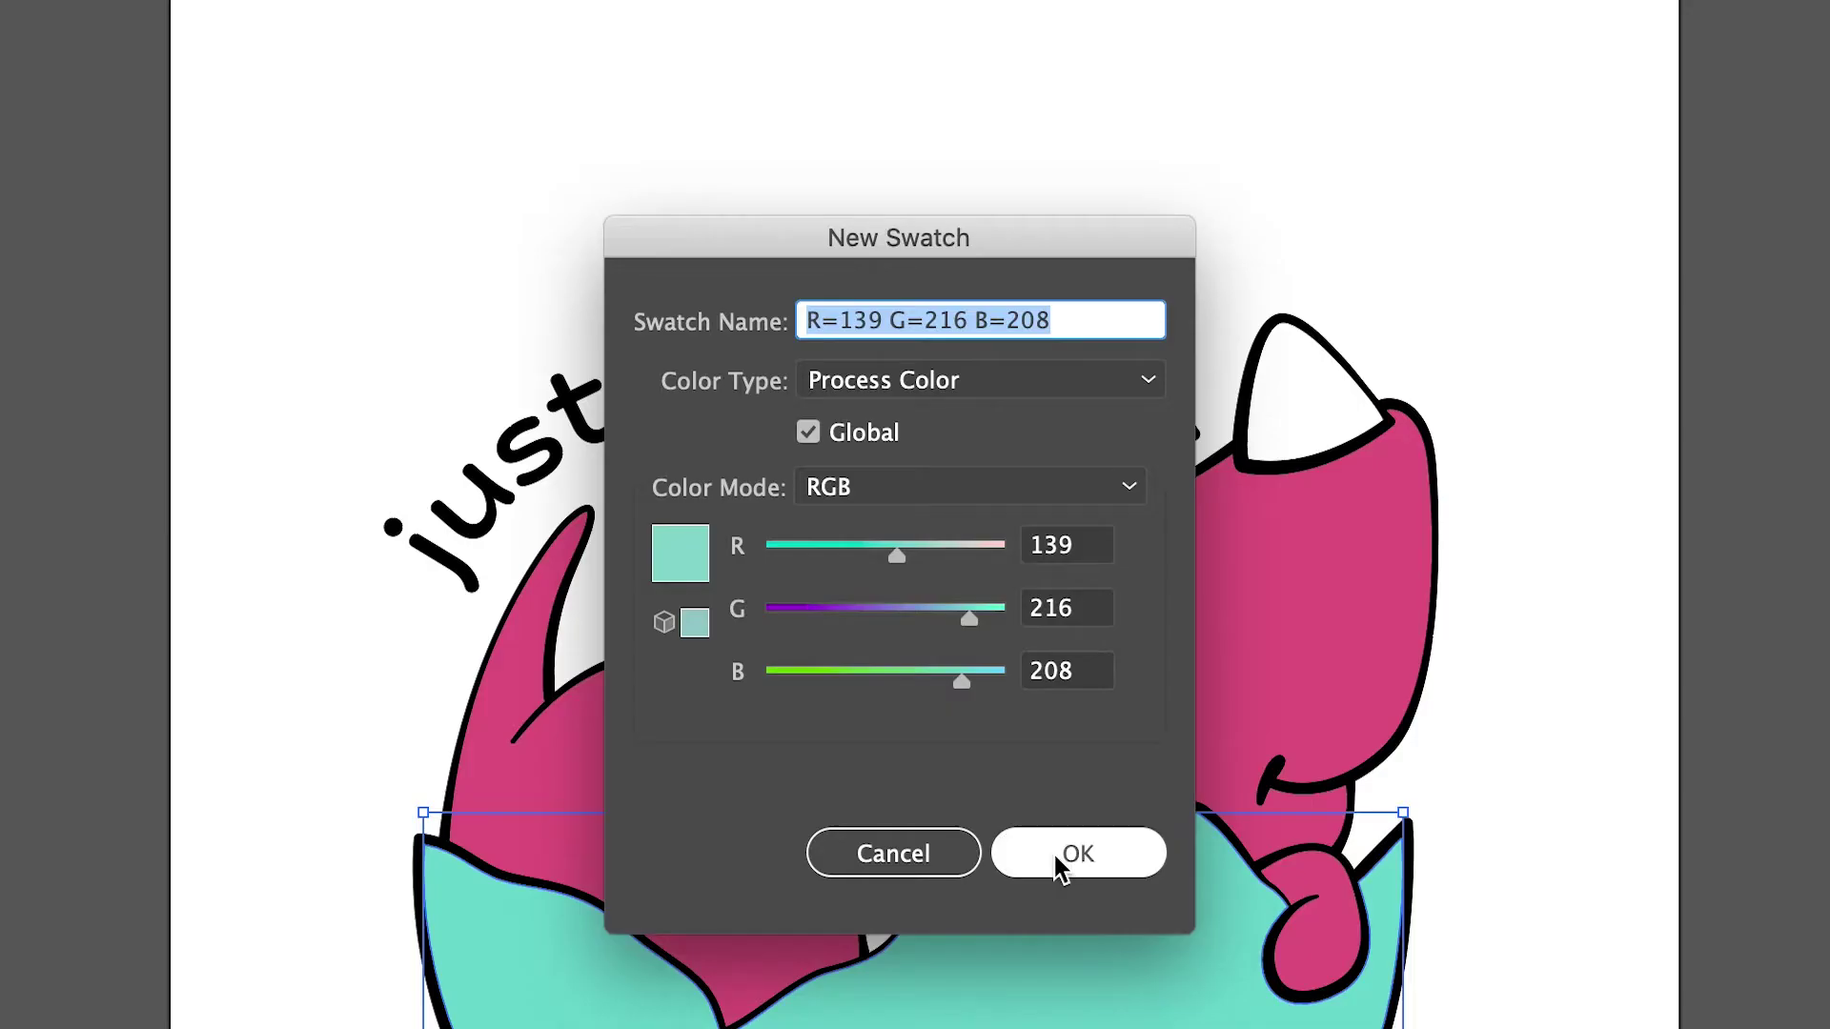
pyautogui.click(1063, 858)
# Step: Fill the "just hatched" text with the teal swatch and nudge it slightly up, away from the dinosaur
pyautogui.click(807, 458)
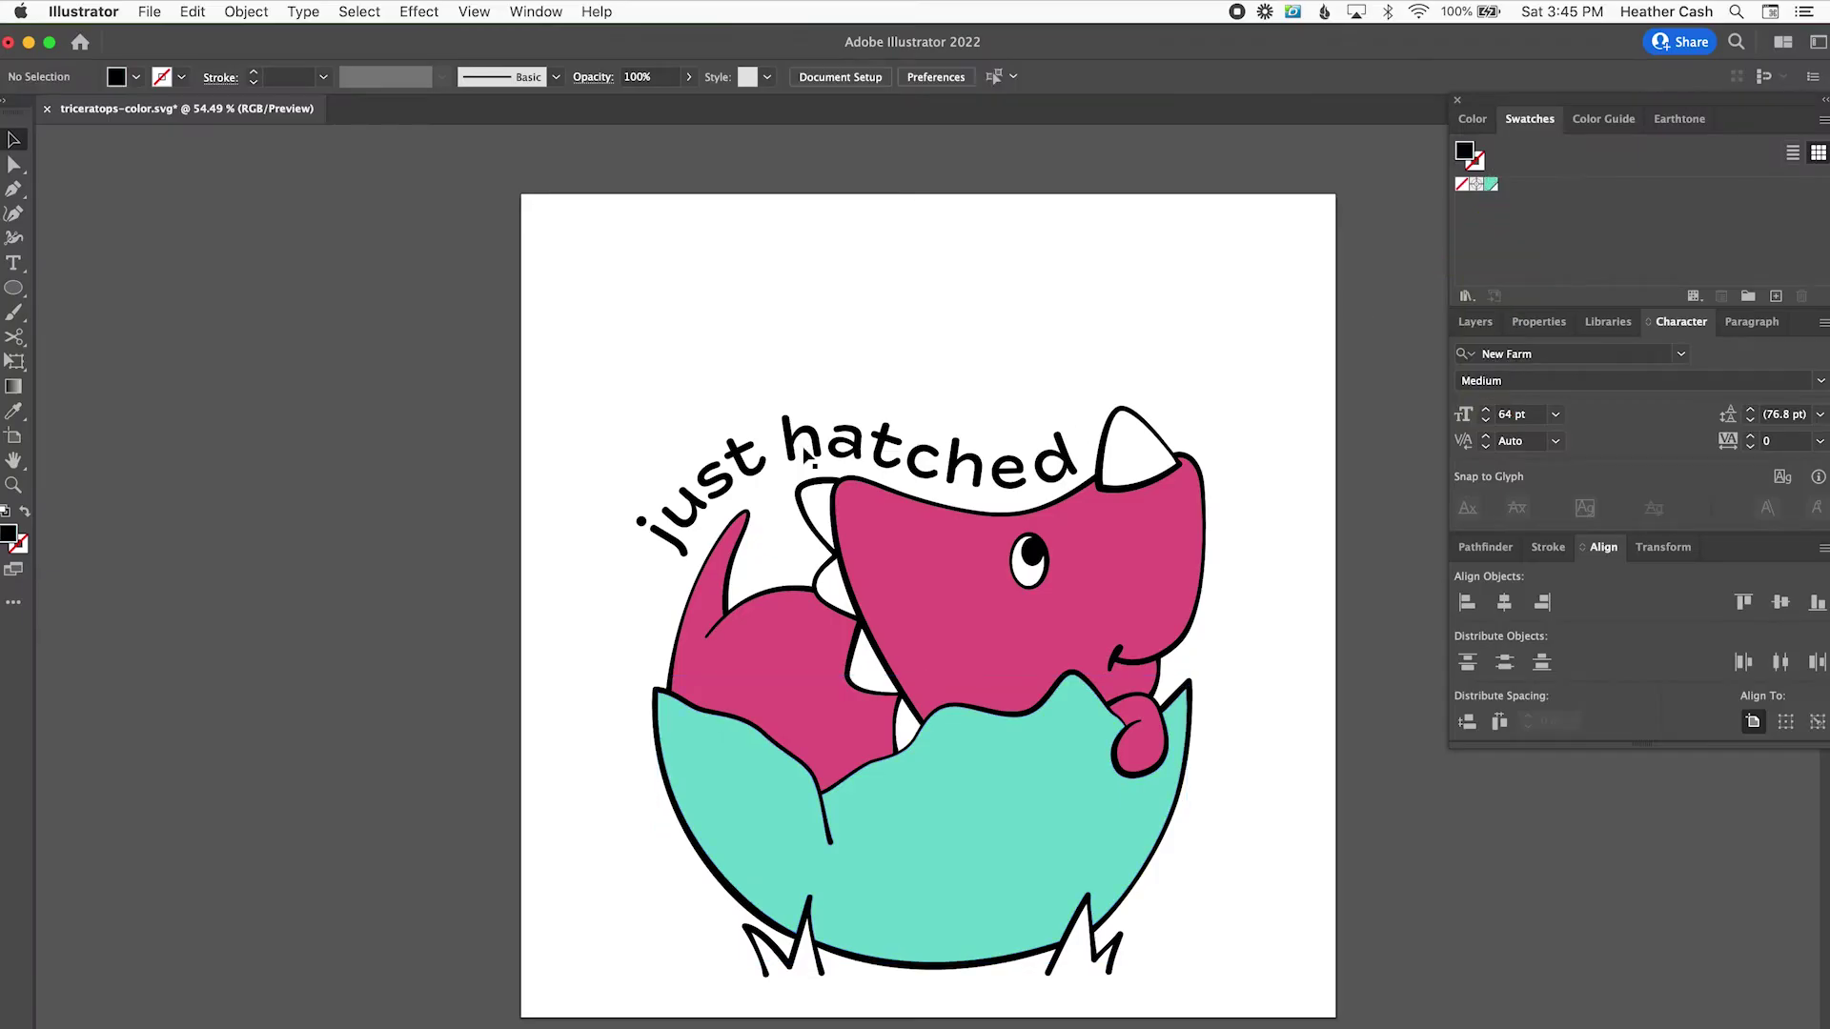
pyautogui.click(794, 448)
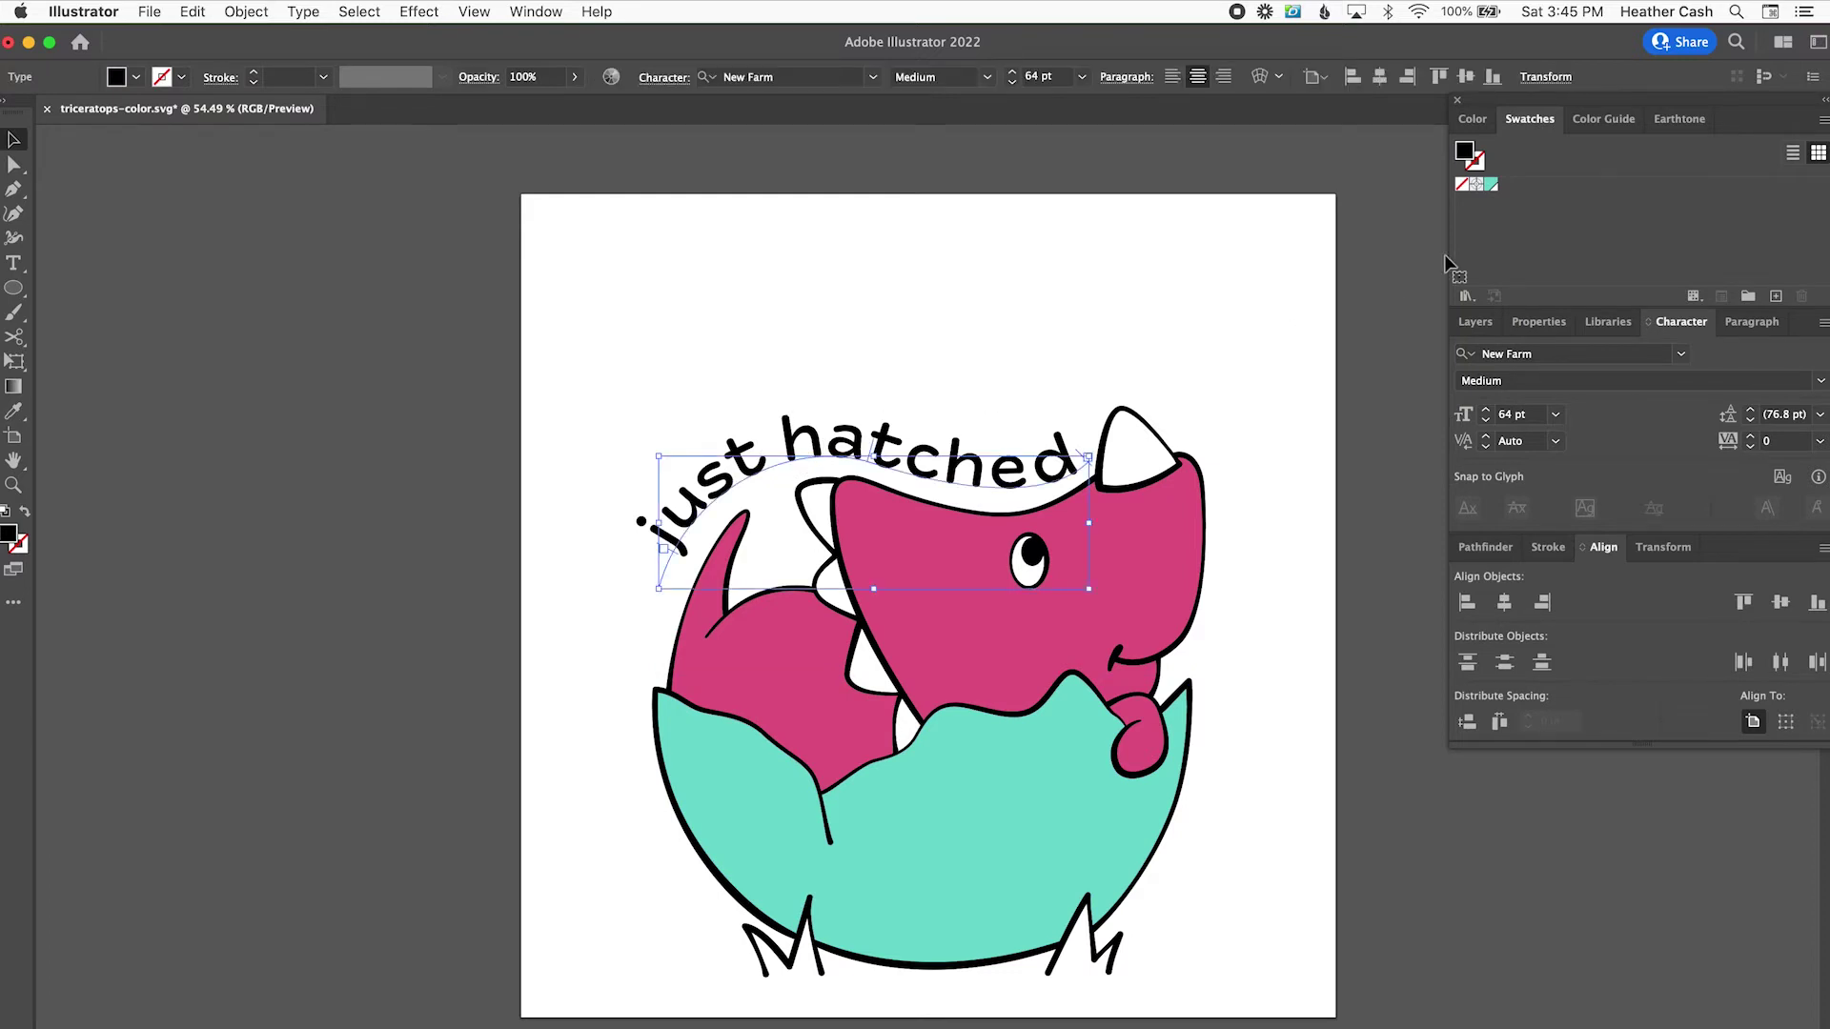
pyautogui.click(1491, 186)
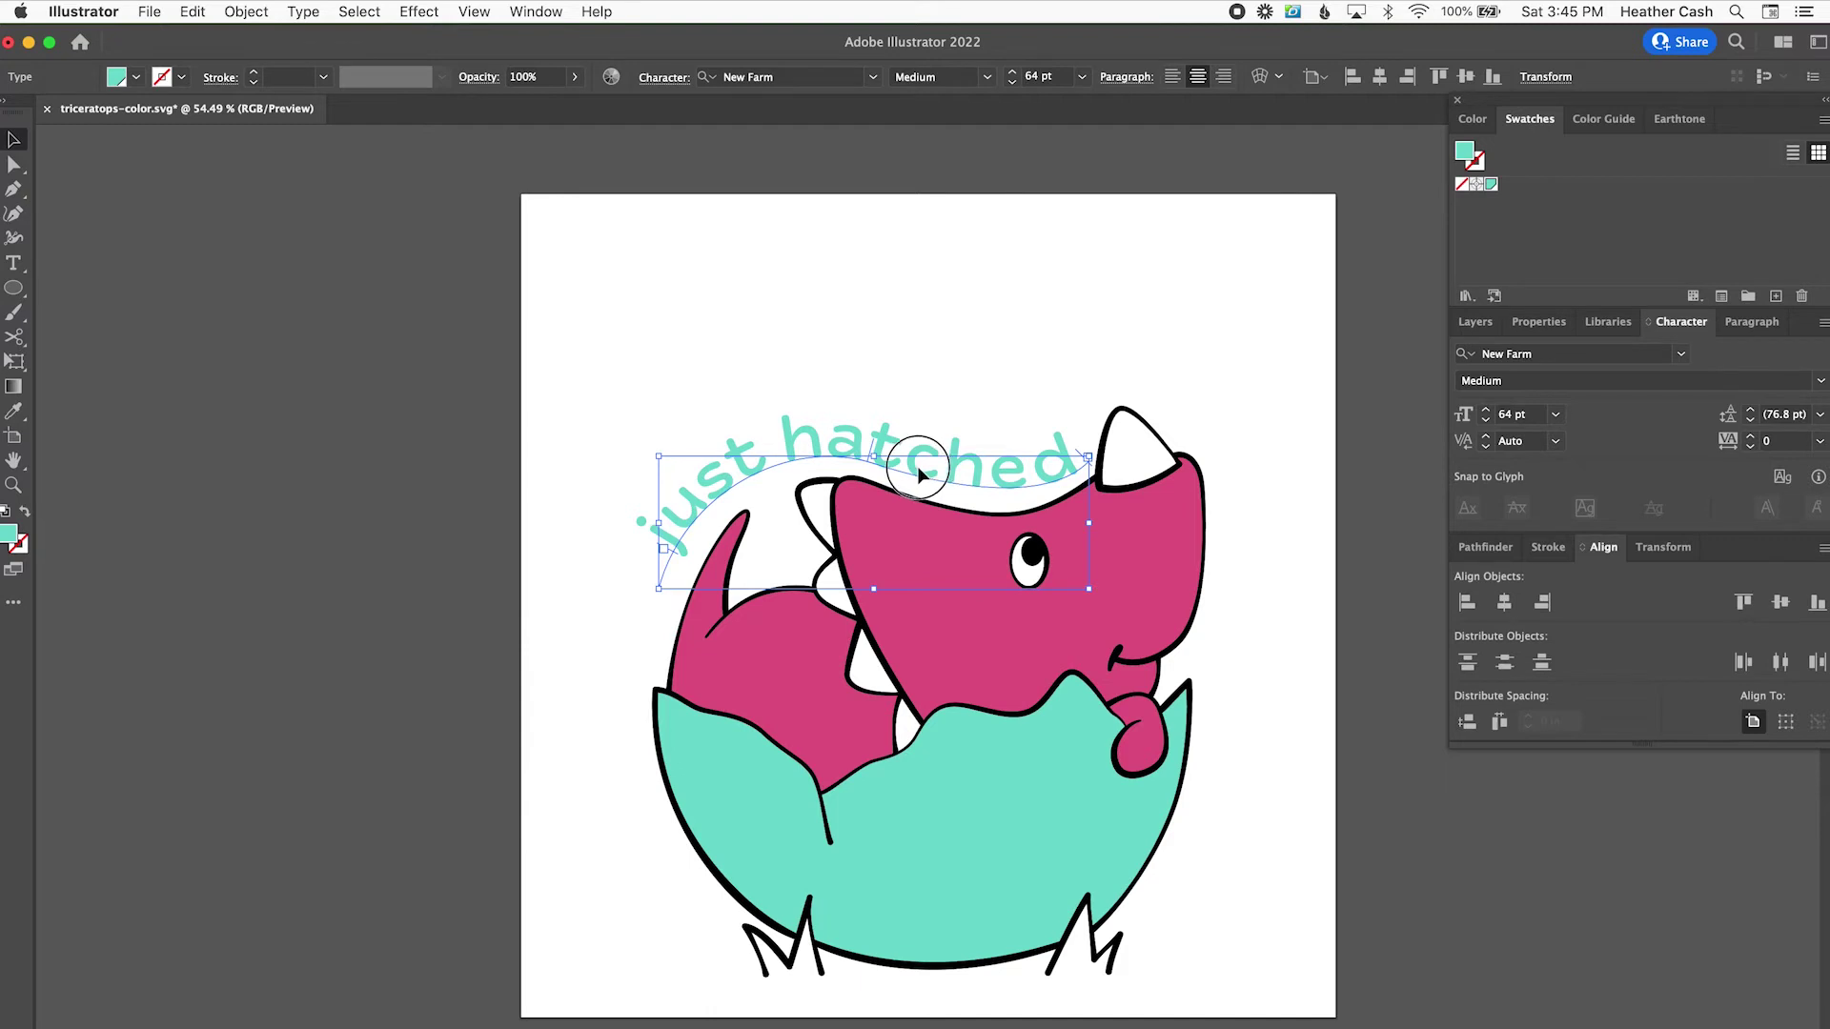
pyautogui.moveTo(917, 466); pyautogui.dragTo(895, 431)
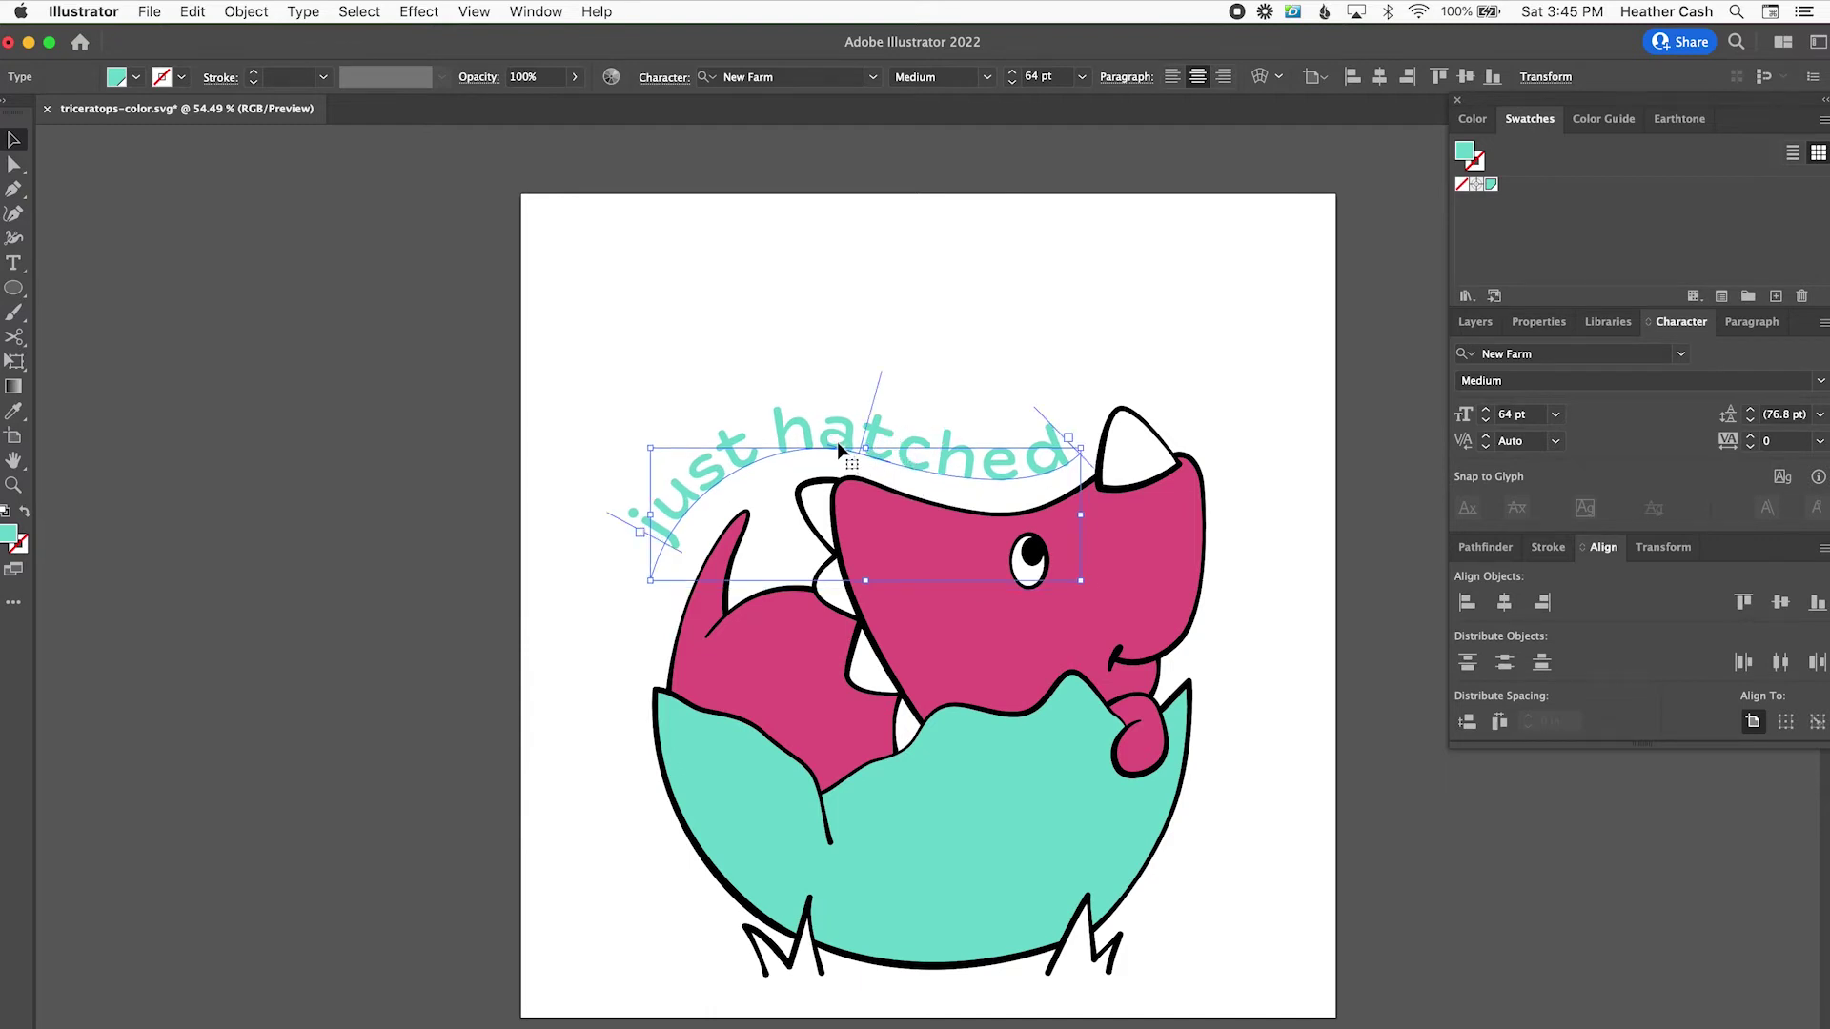
# Step: Open the stroke settings and give the "just hatched" text a 1 pt stroke
pyautogui.click(1549, 549)
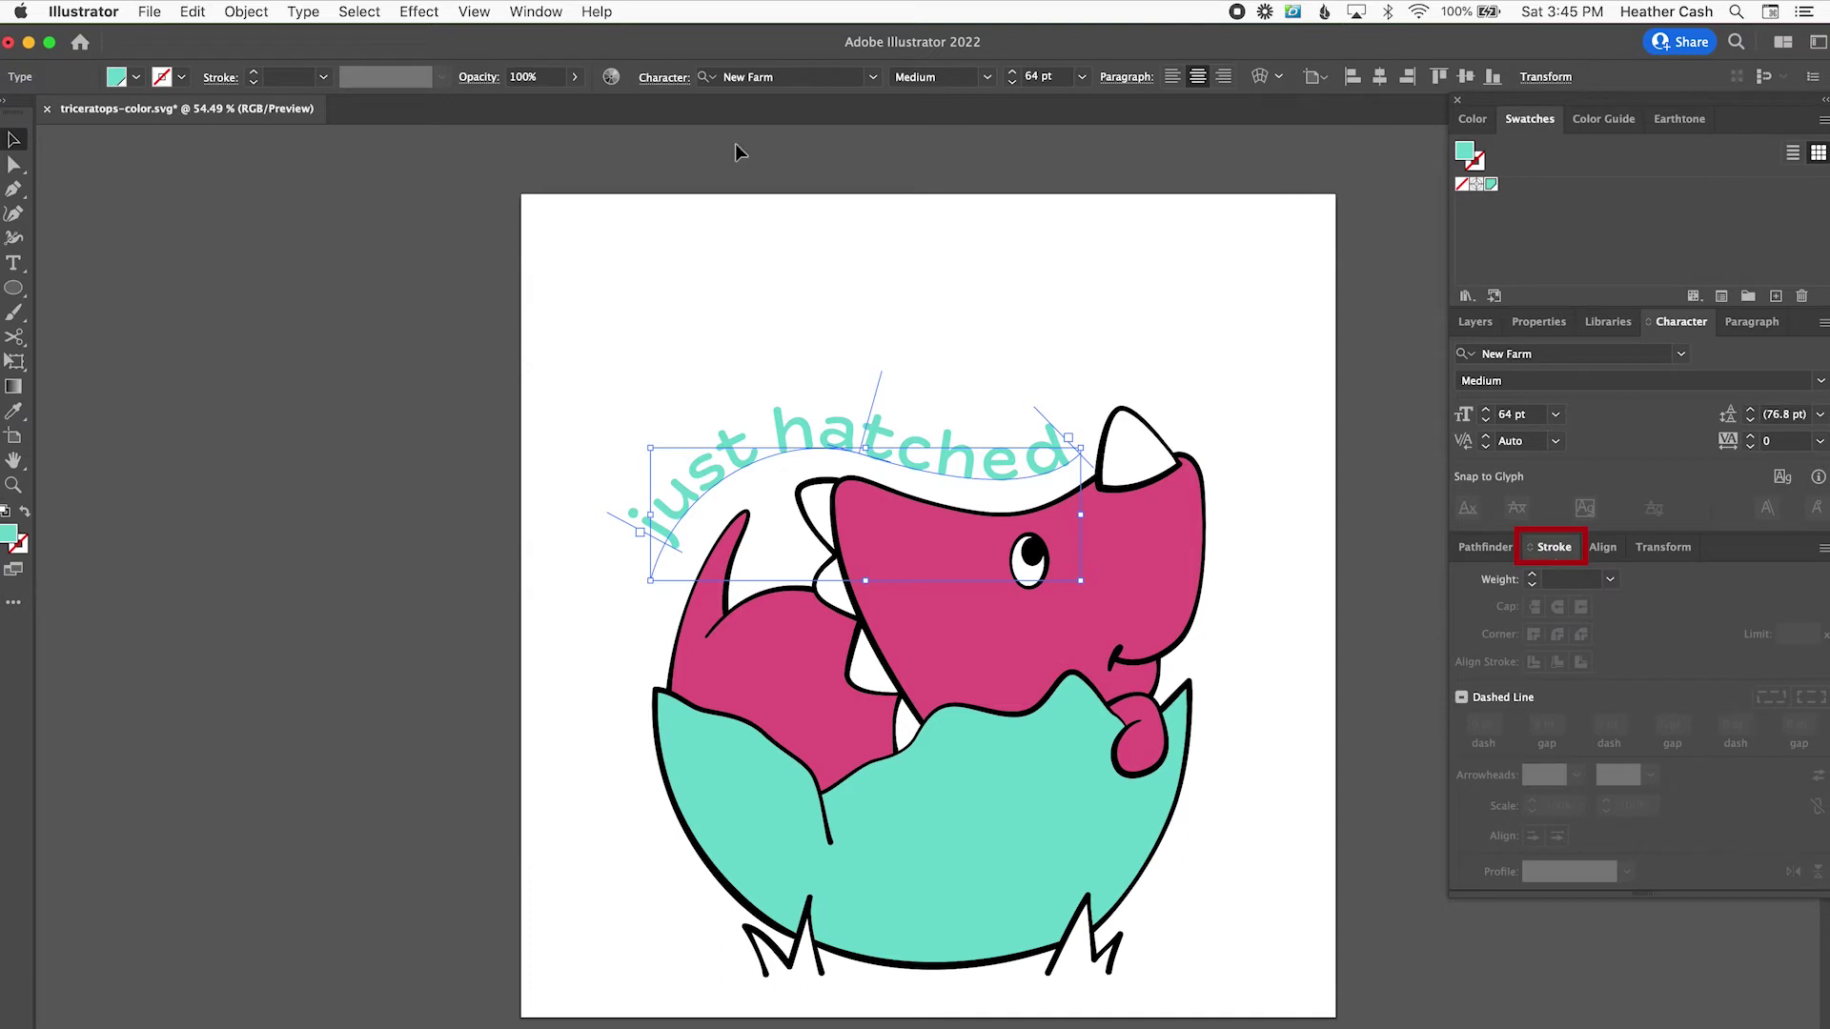
pyautogui.click(533, 12)
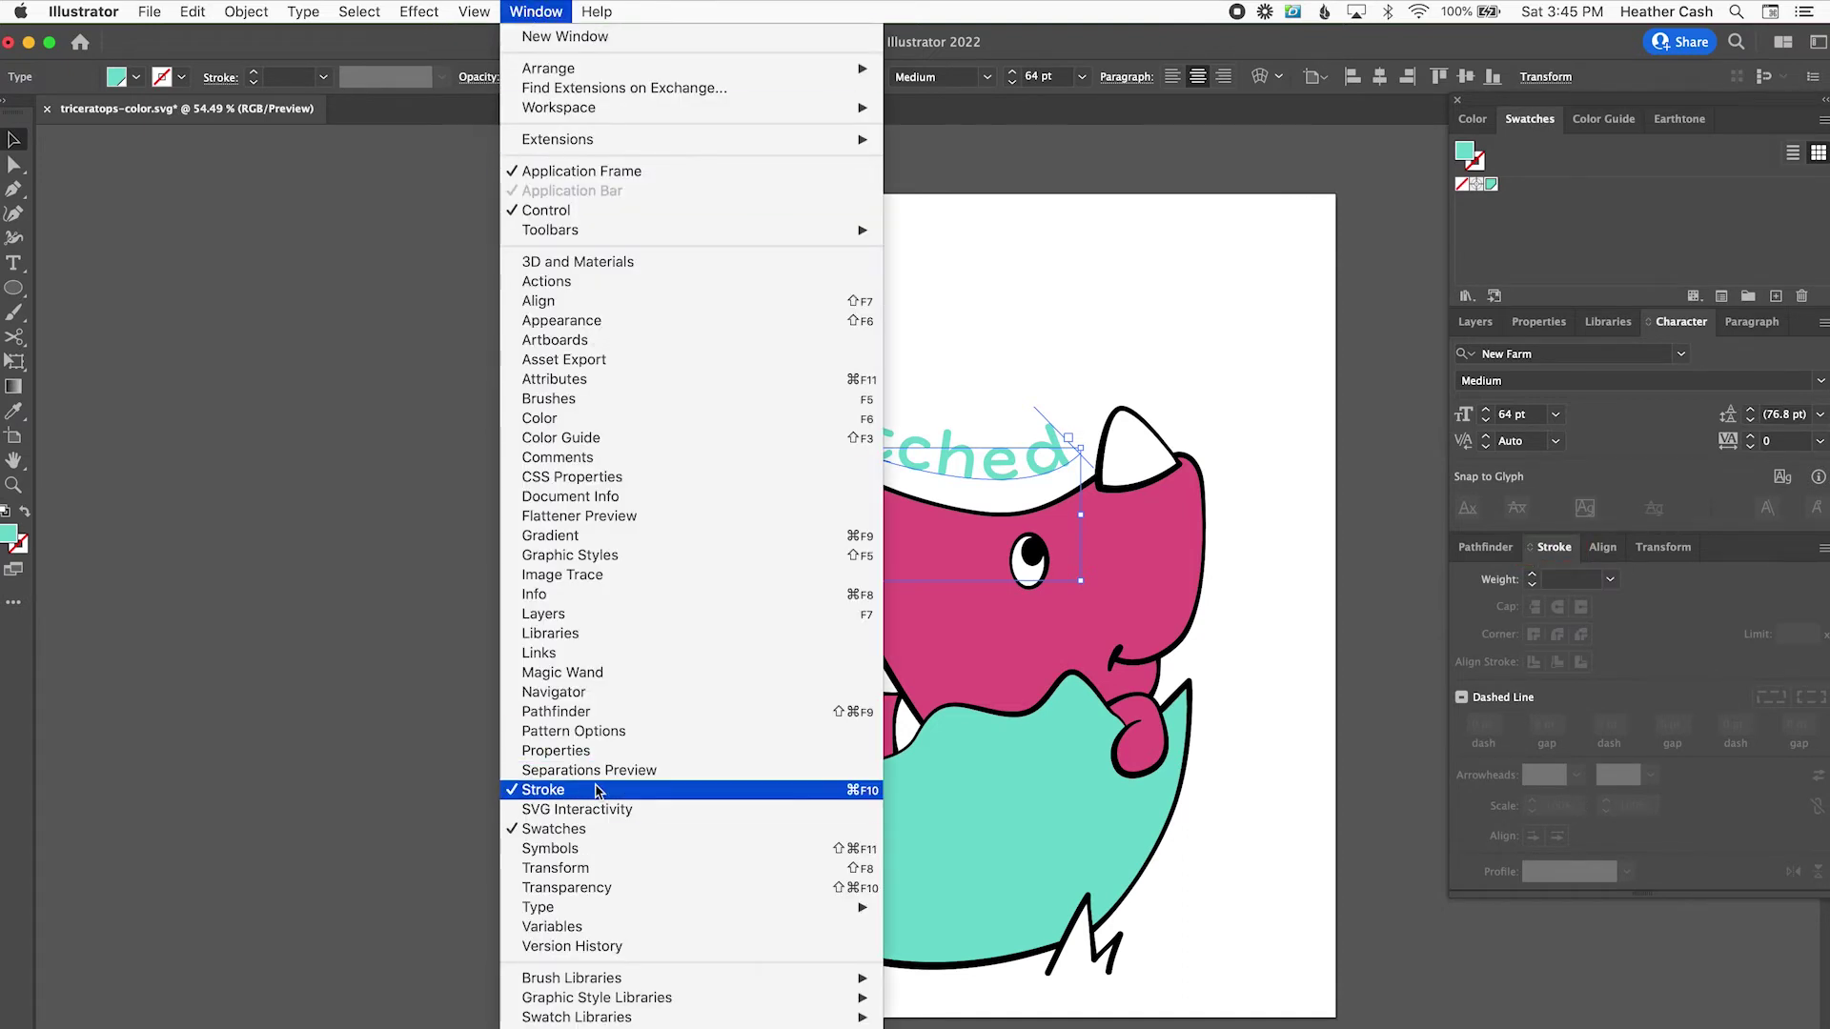
pyautogui.click(595, 789)
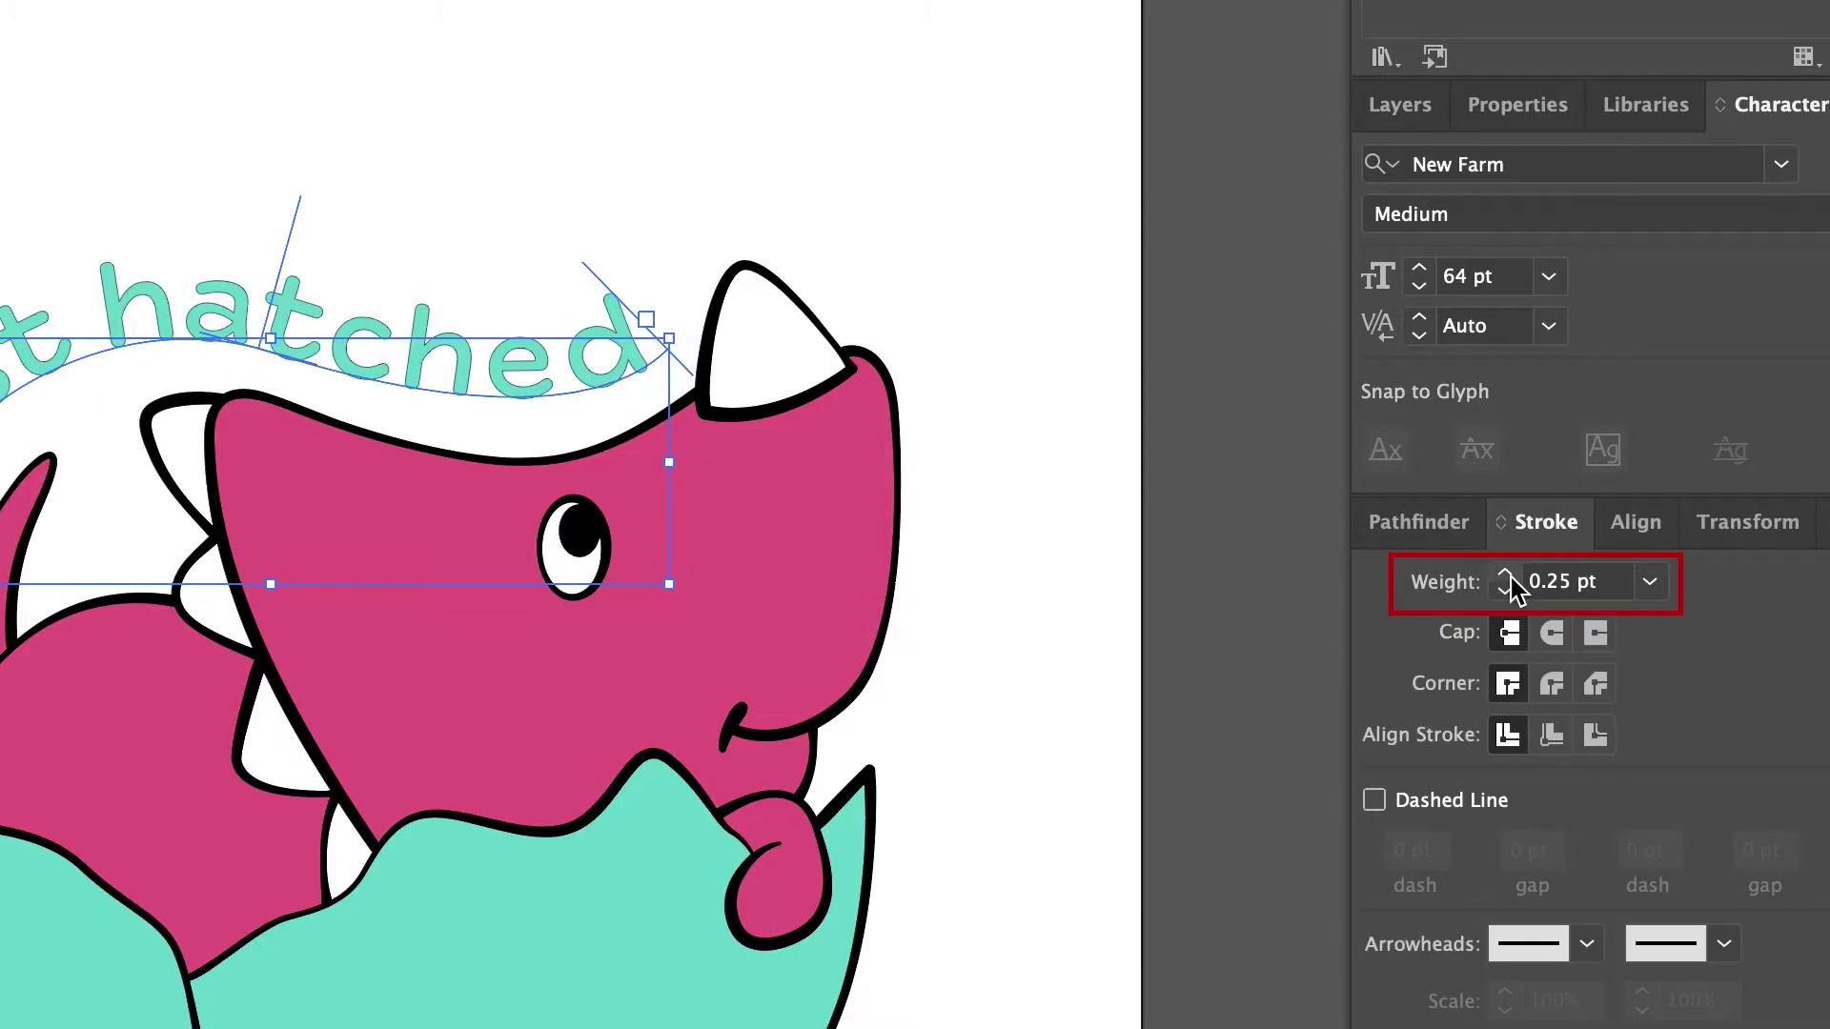
pyautogui.click(1510, 575)
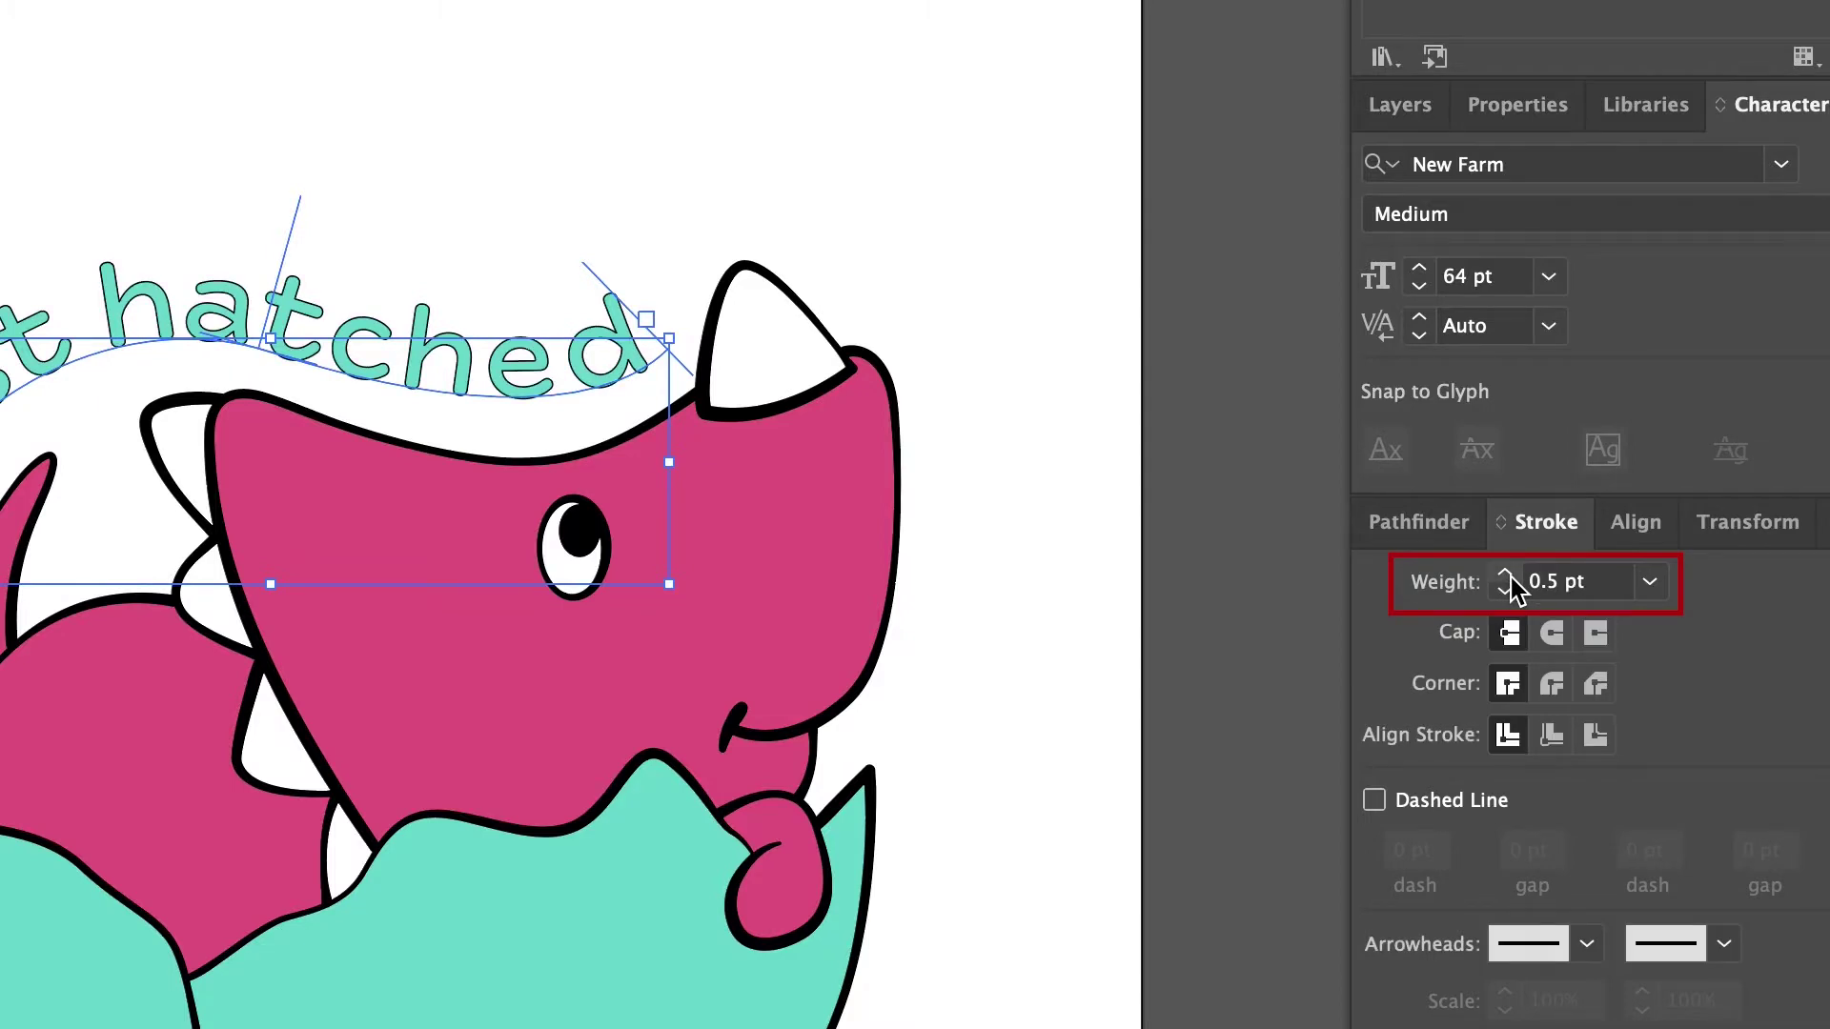
pyautogui.click(1510, 575)
pyautogui.click(1506, 575)
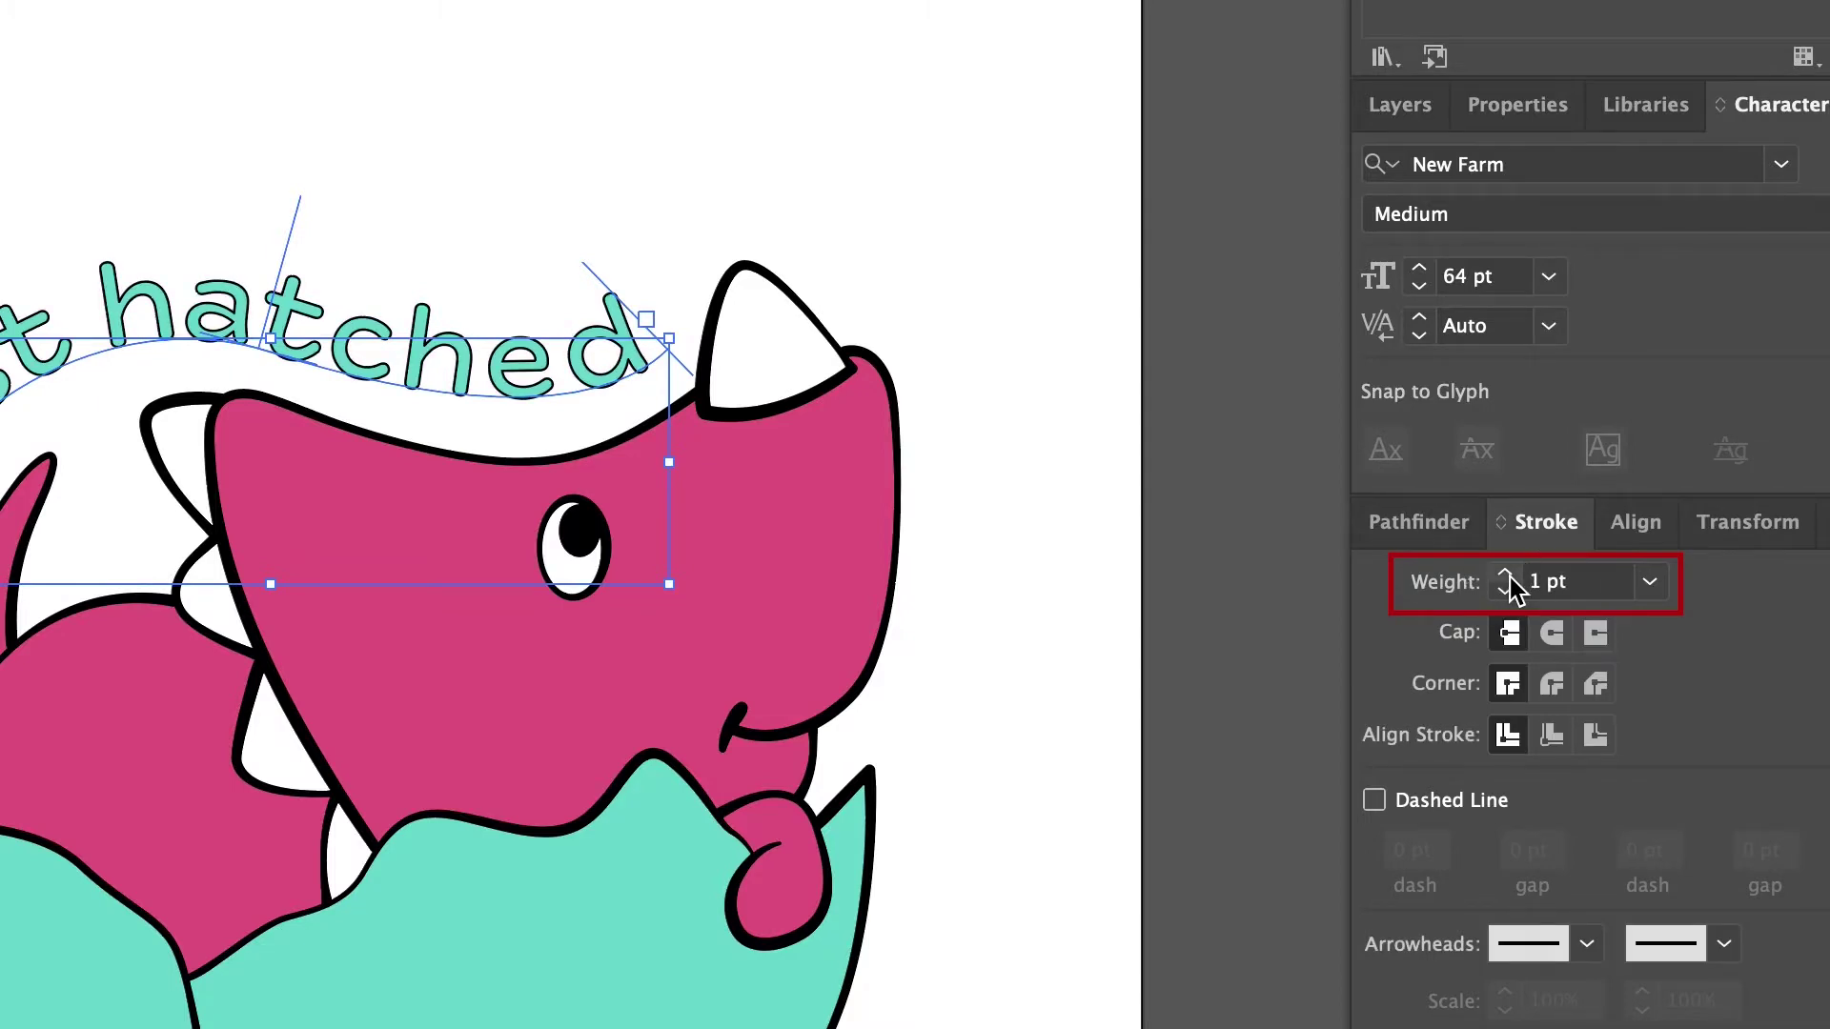
# Step: Set the "just hatched" text's stroke to 6 pt with round caps and round corner joins
pyautogui.click(1506, 574)
pyautogui.click(1506, 575)
pyautogui.click(1506, 575)
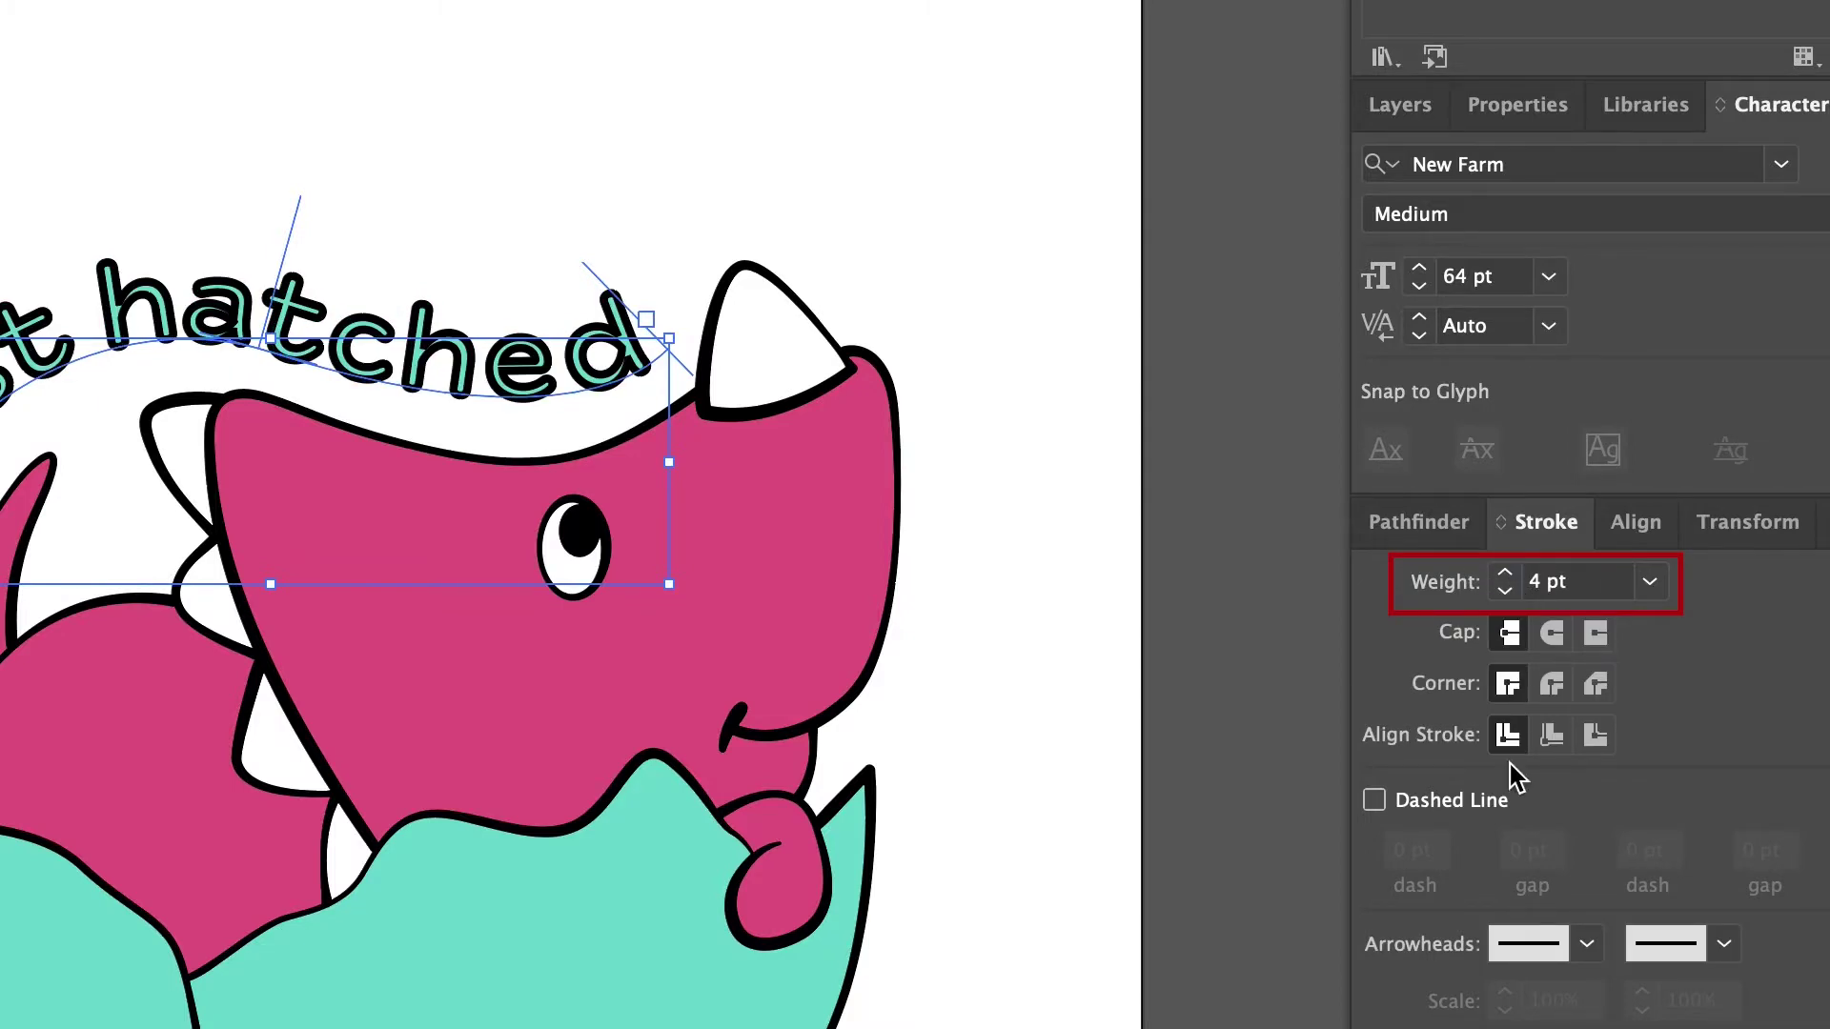
pyautogui.click(1551, 683)
pyautogui.click(1553, 633)
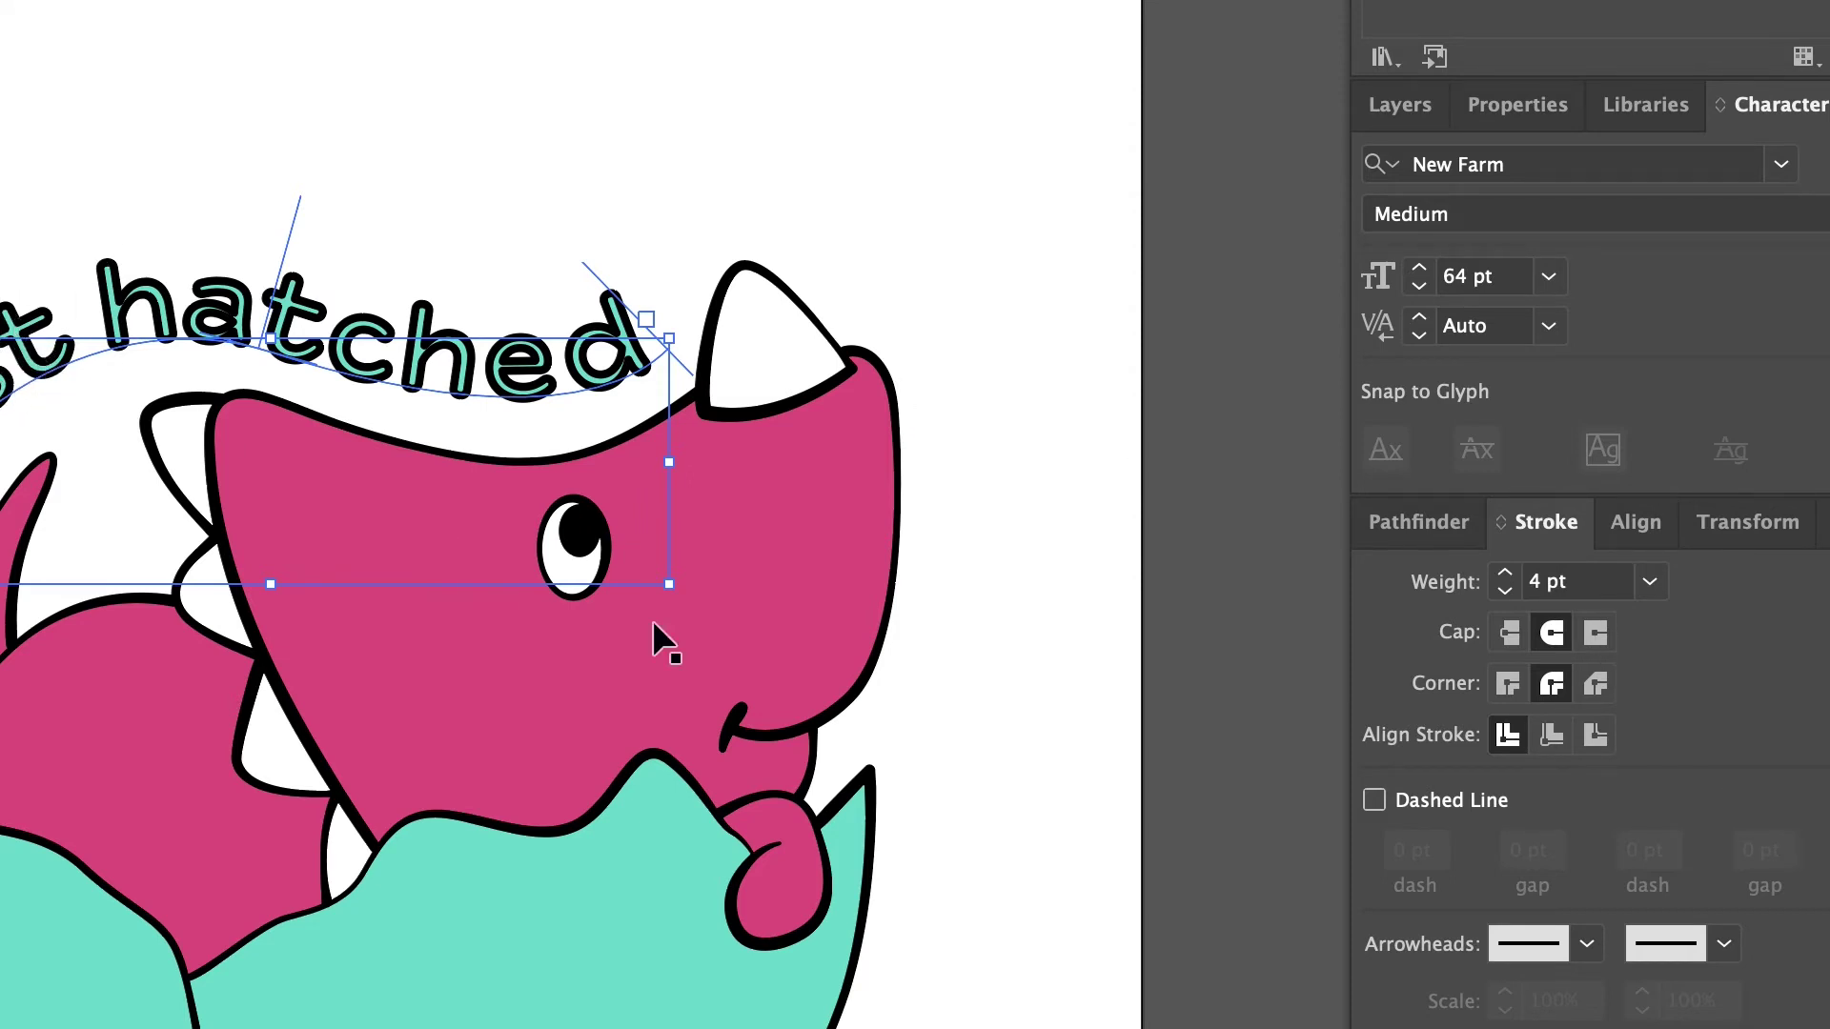
pyautogui.click(1505, 573)
pyautogui.click(1505, 573)
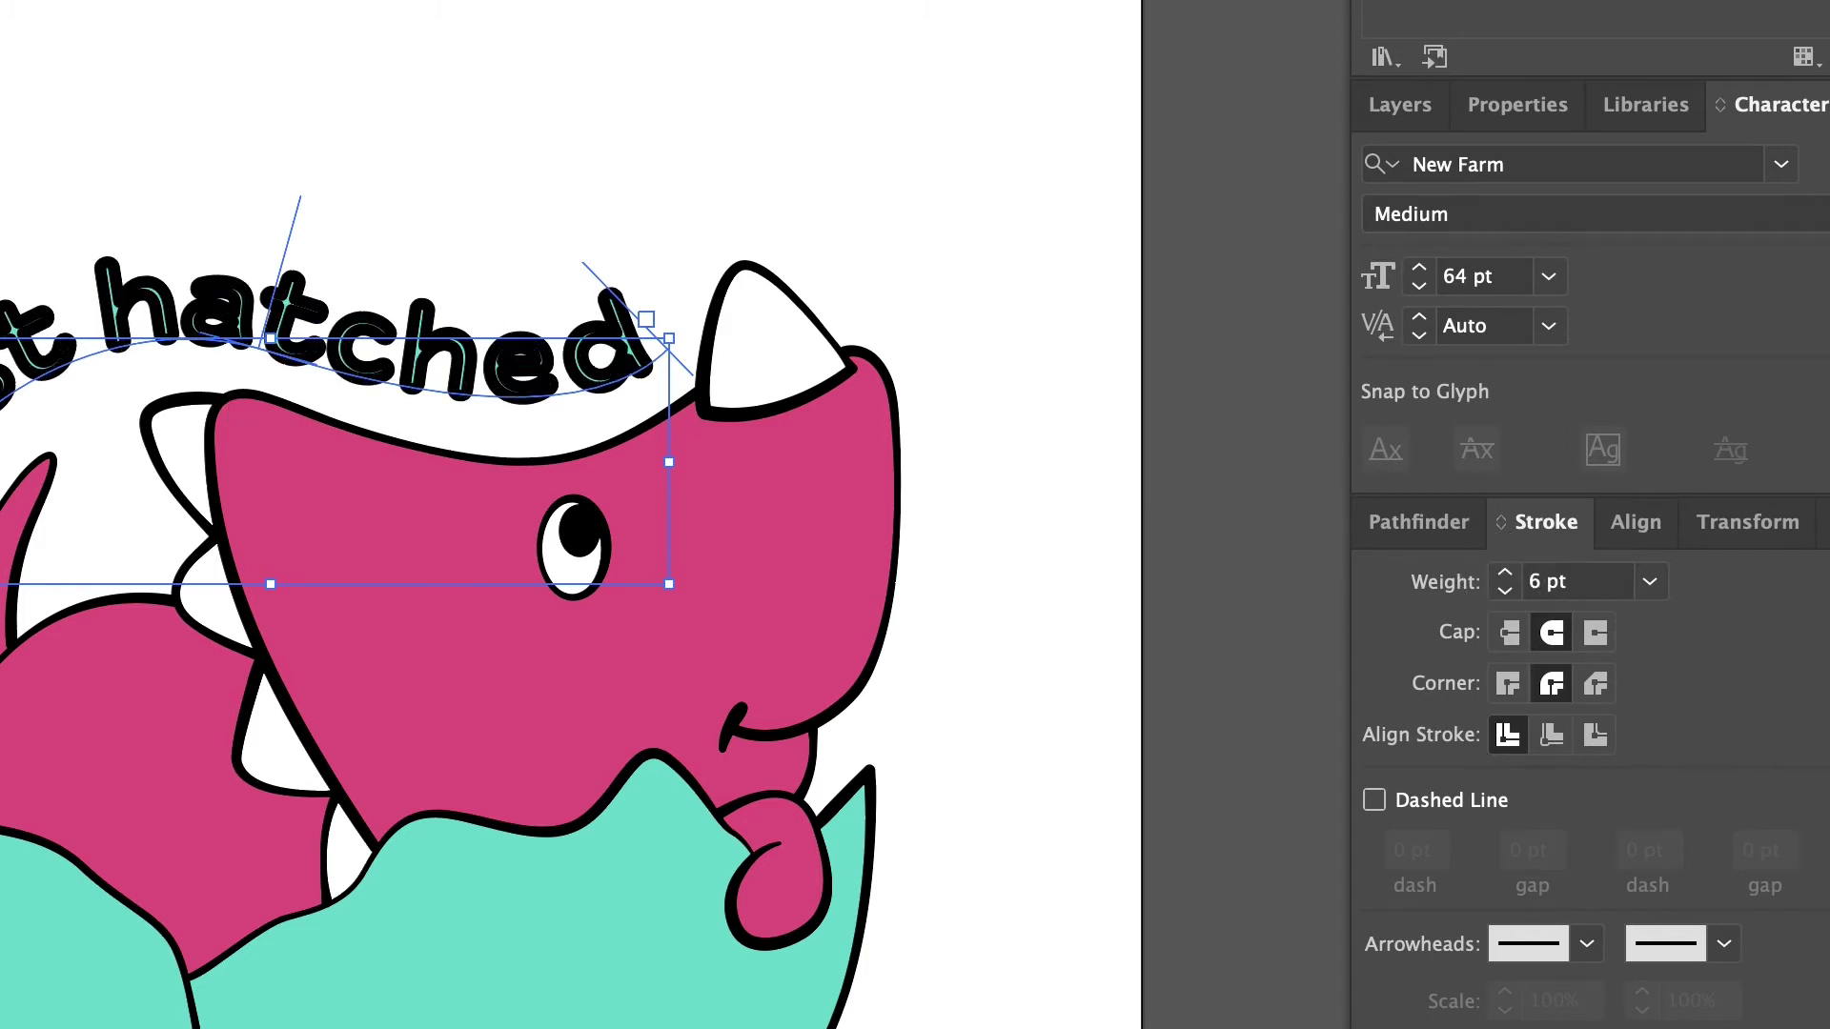
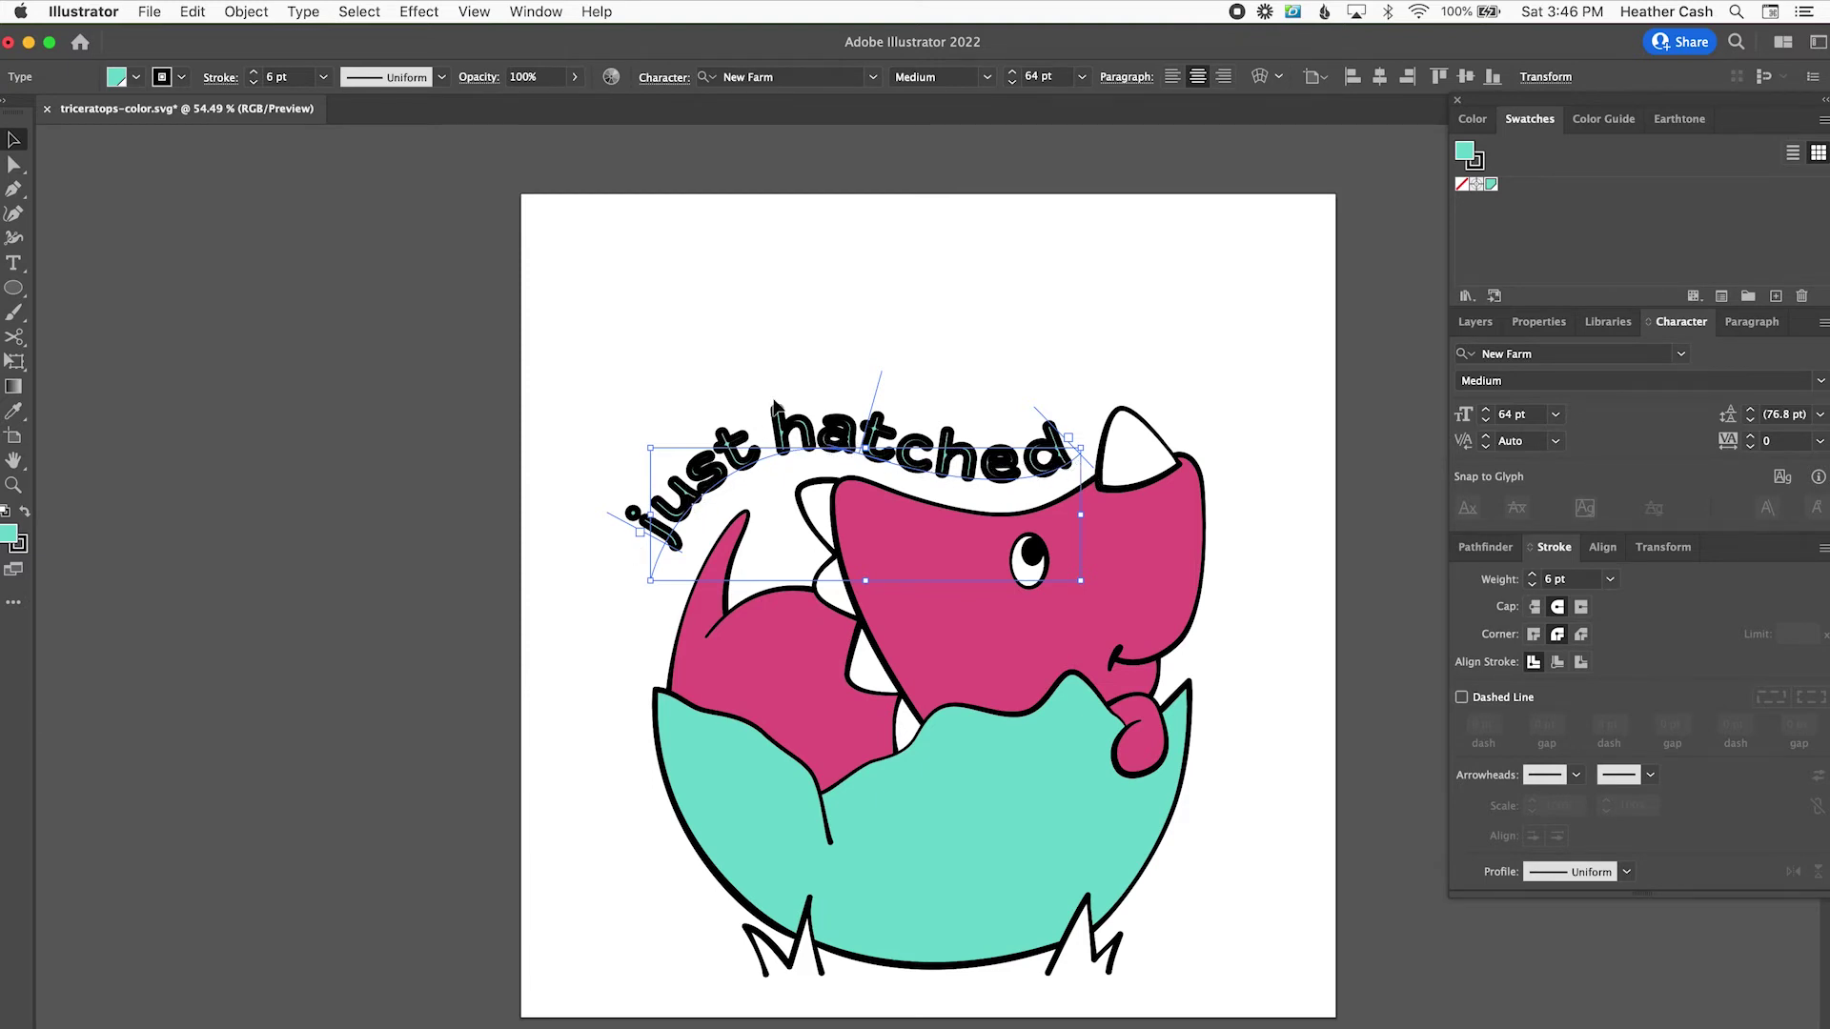
# Step: Copy the outlined "just hatched" text and paste a duplicate in place directly on top of it
pyautogui.click(193, 12)
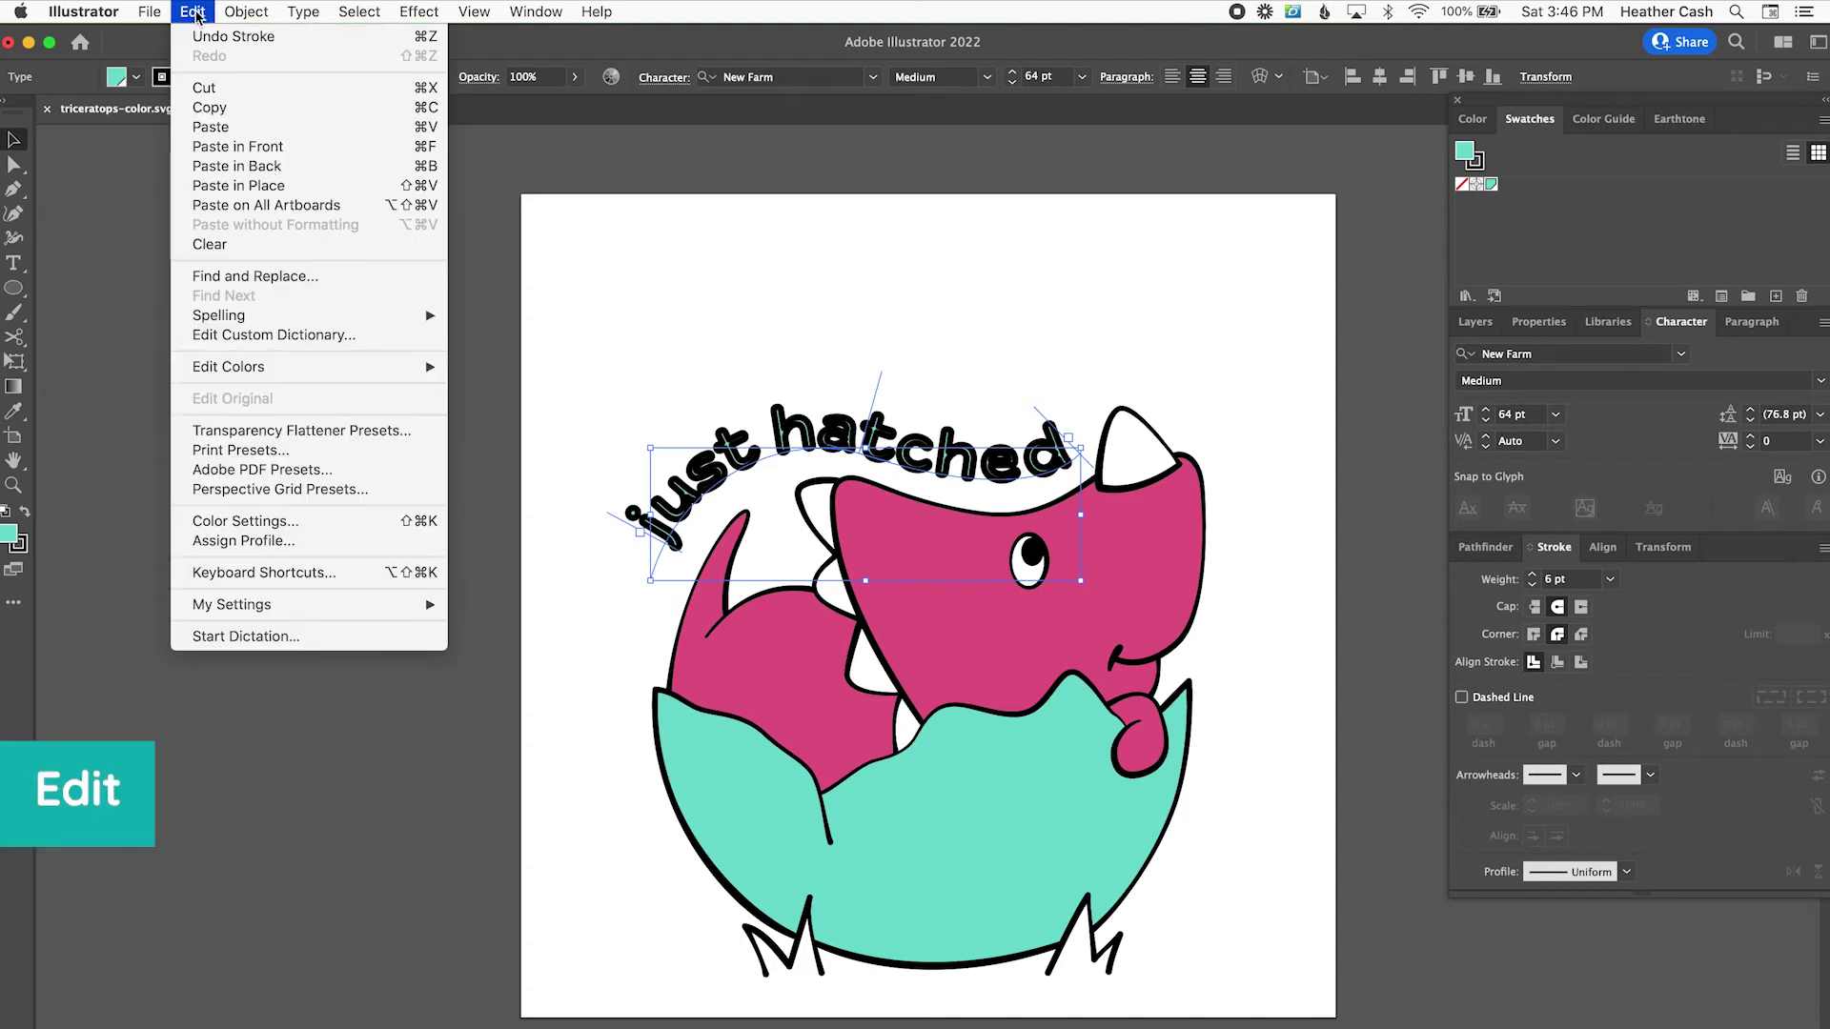
pyautogui.click(213, 108)
pyautogui.click(193, 13)
pyautogui.click(233, 190)
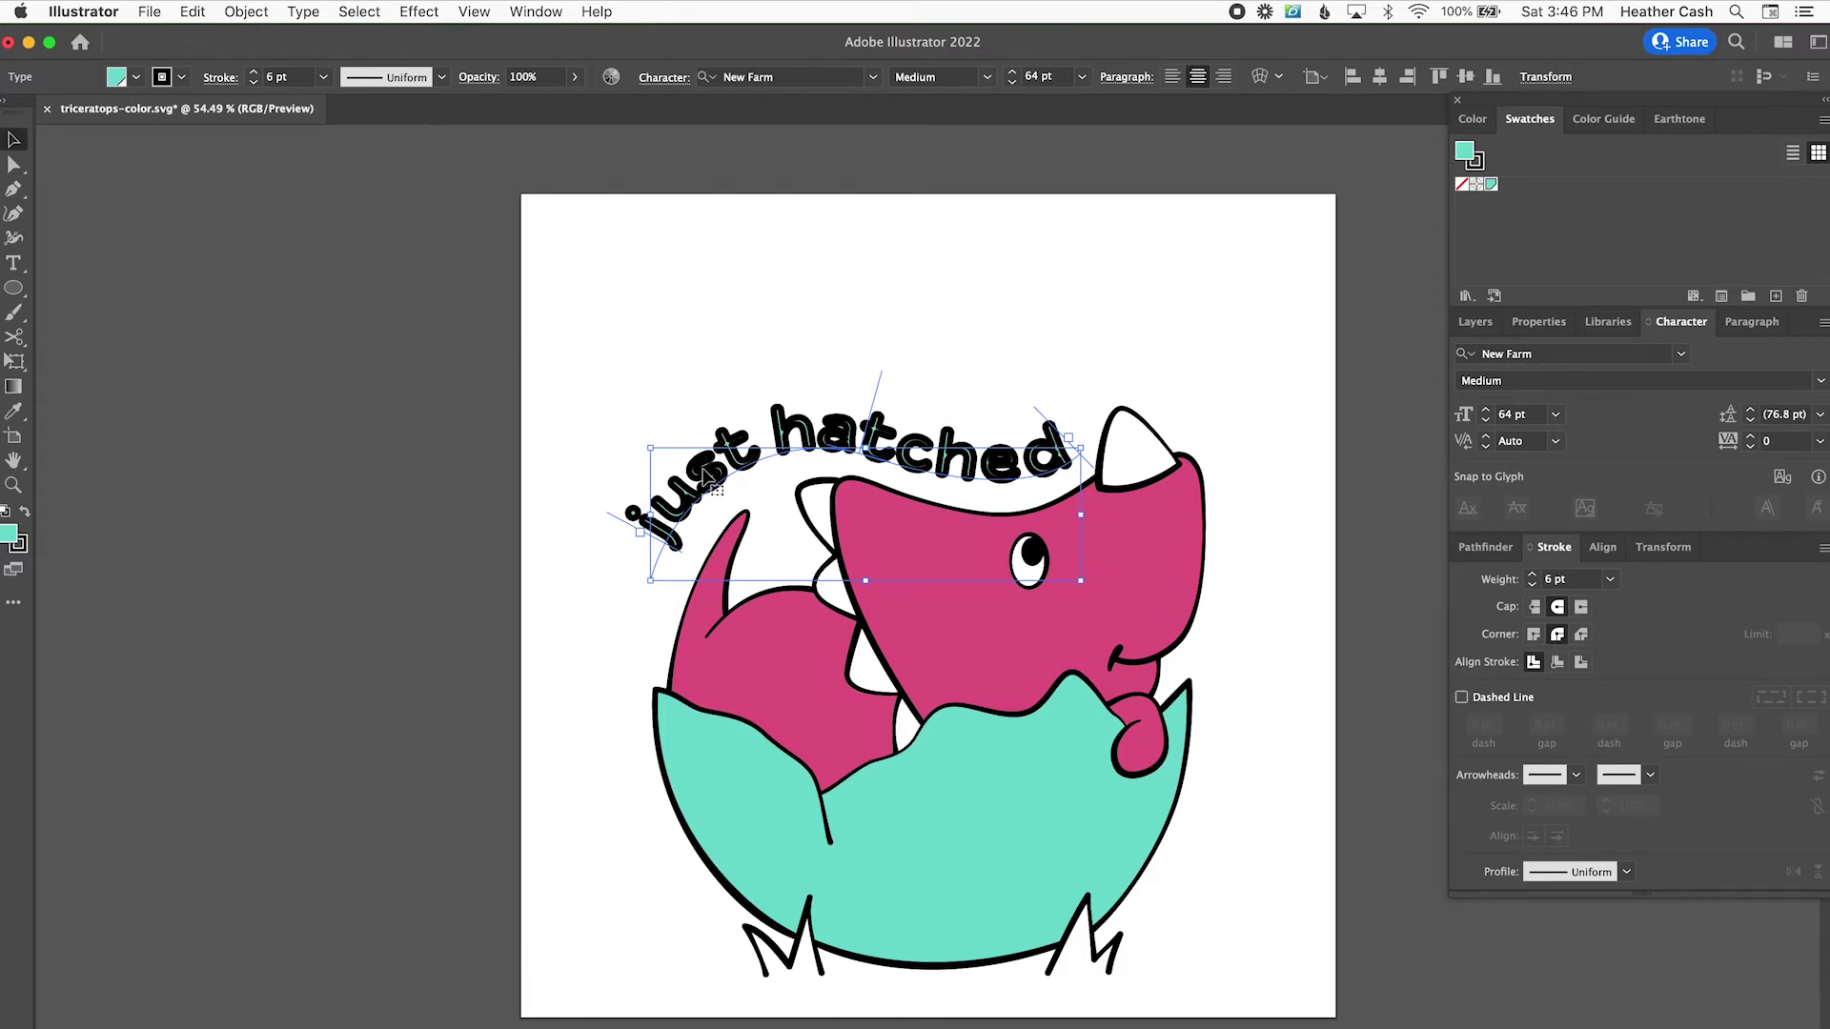
pyautogui.moveTo(705, 473); pyautogui.dragTo(713, 359)
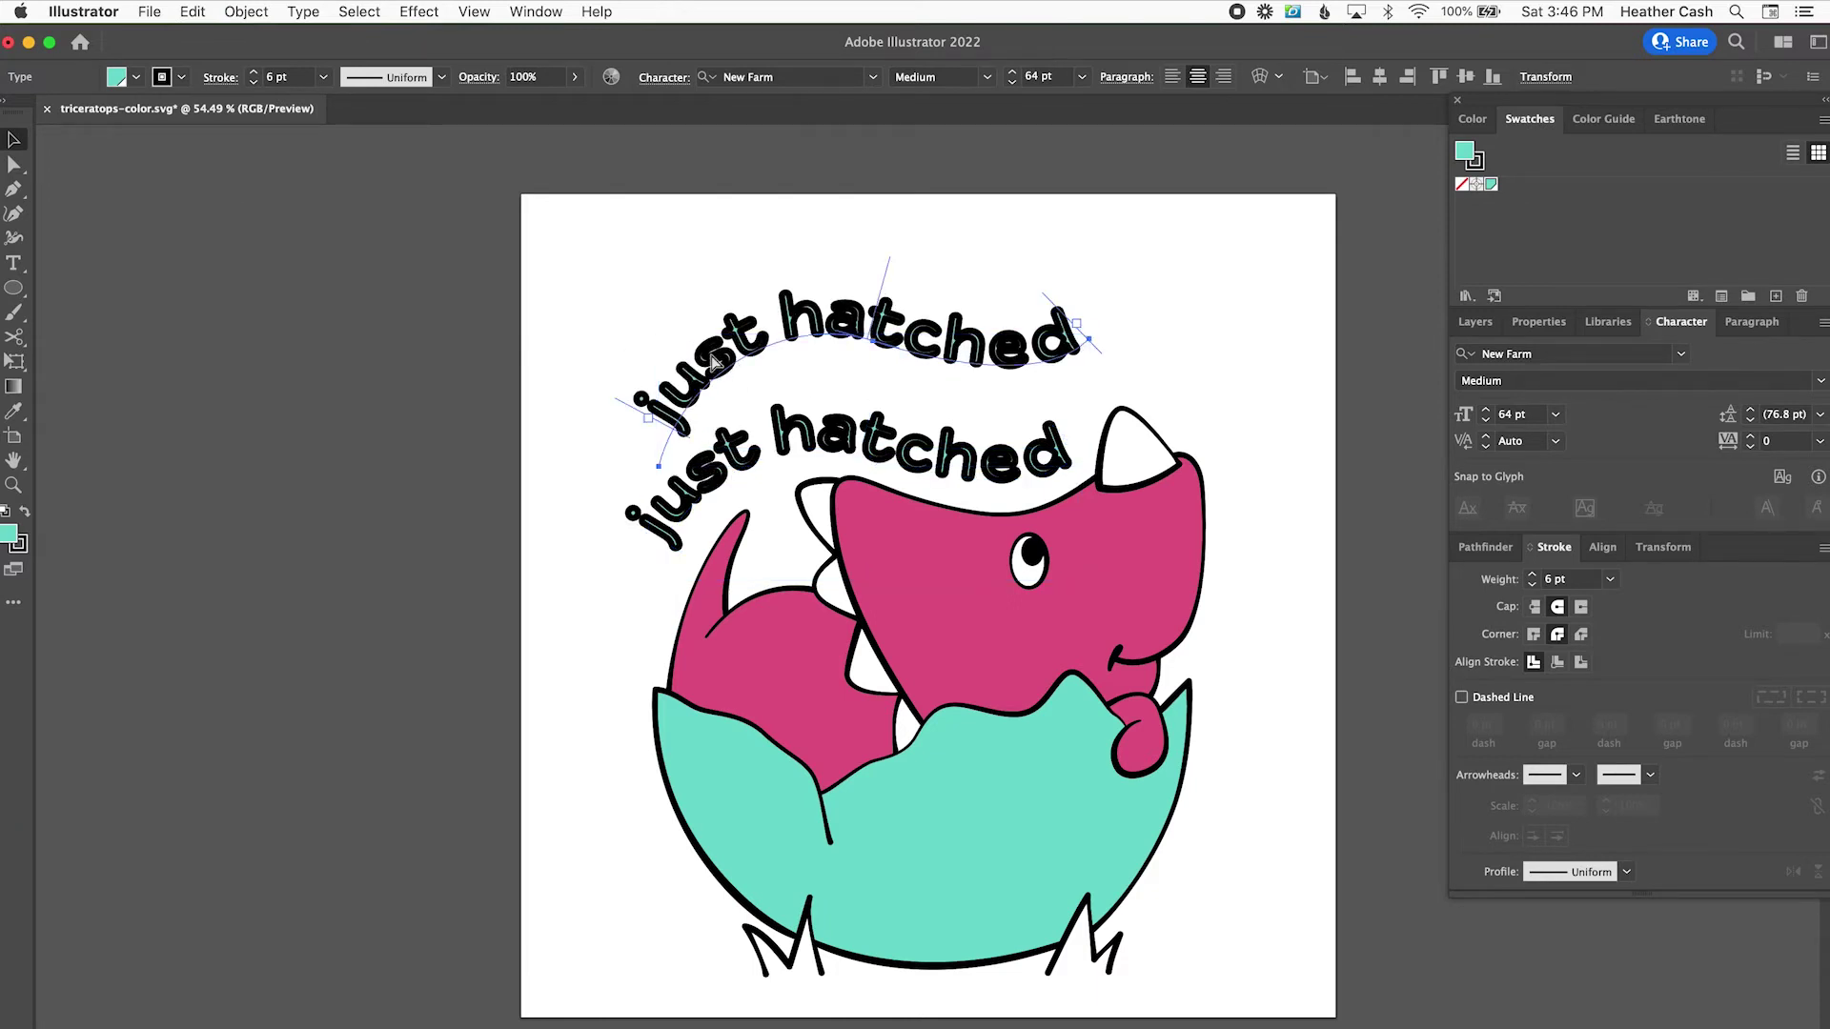
pyautogui.press('super+z')
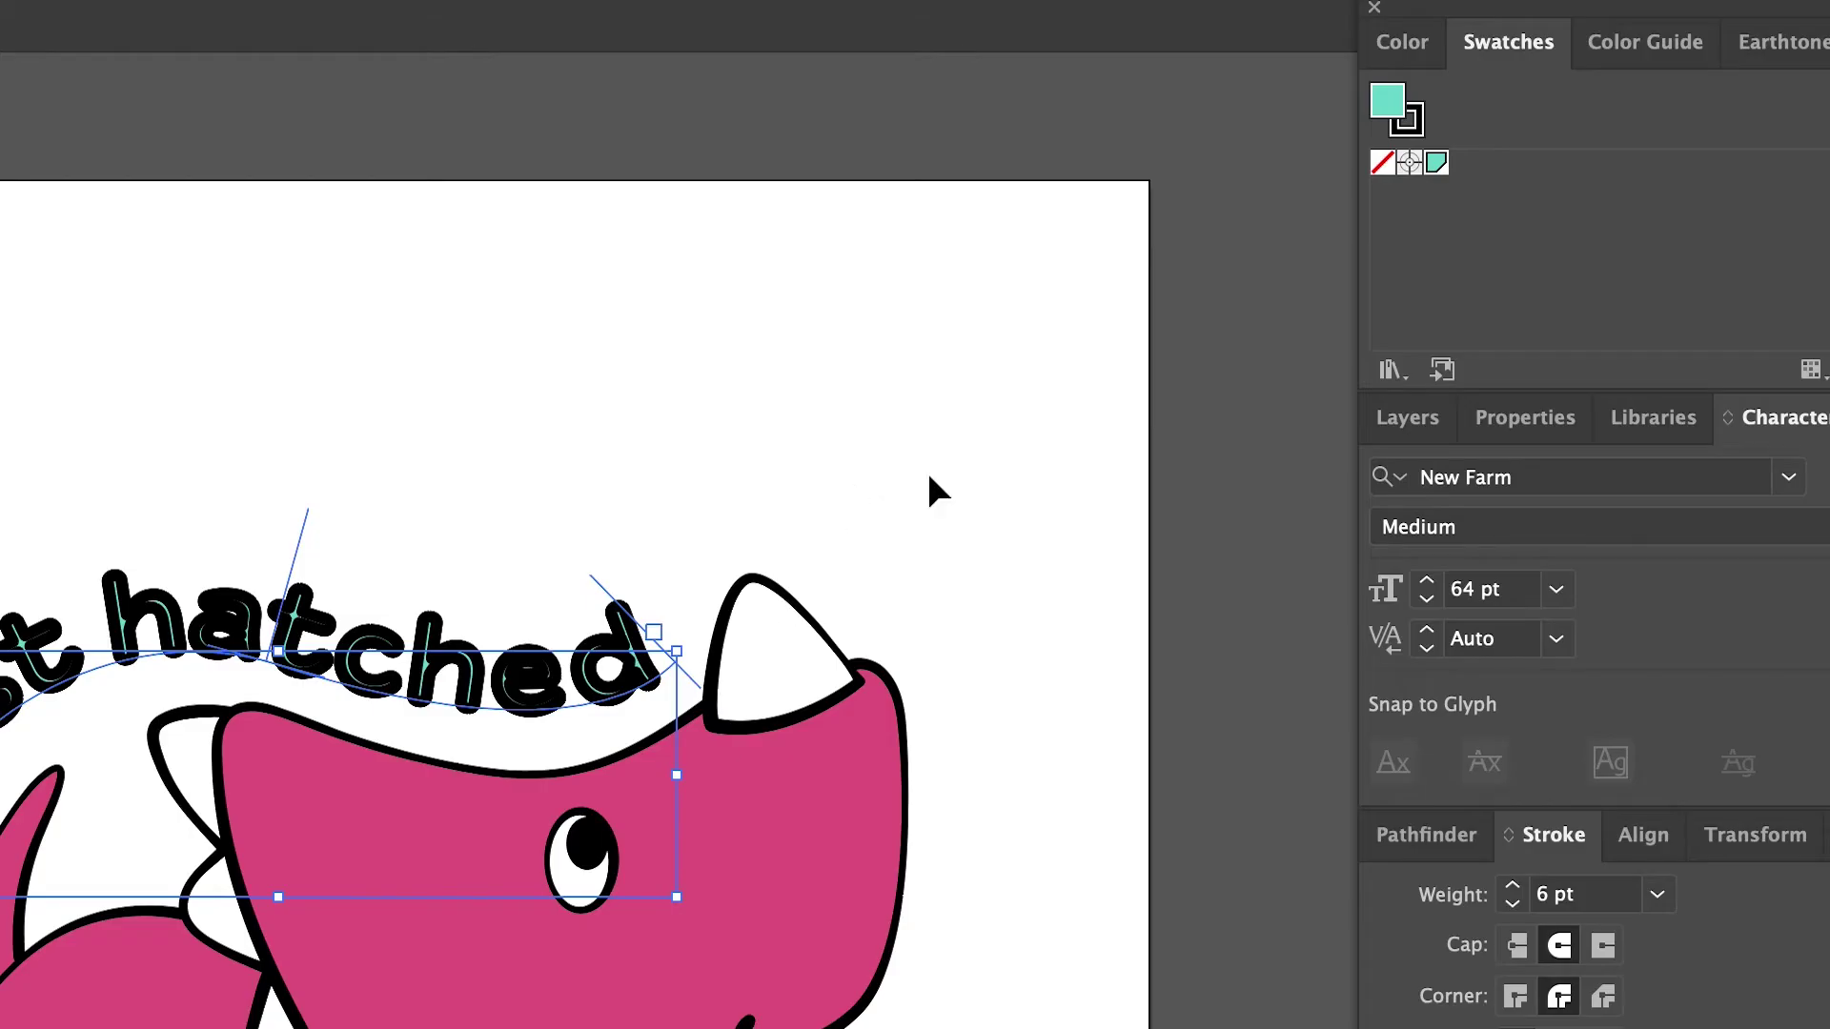
# Step: Set the stroke of the top "just hatched" copy to none, keeping only its teal fill
pyautogui.click(1403, 45)
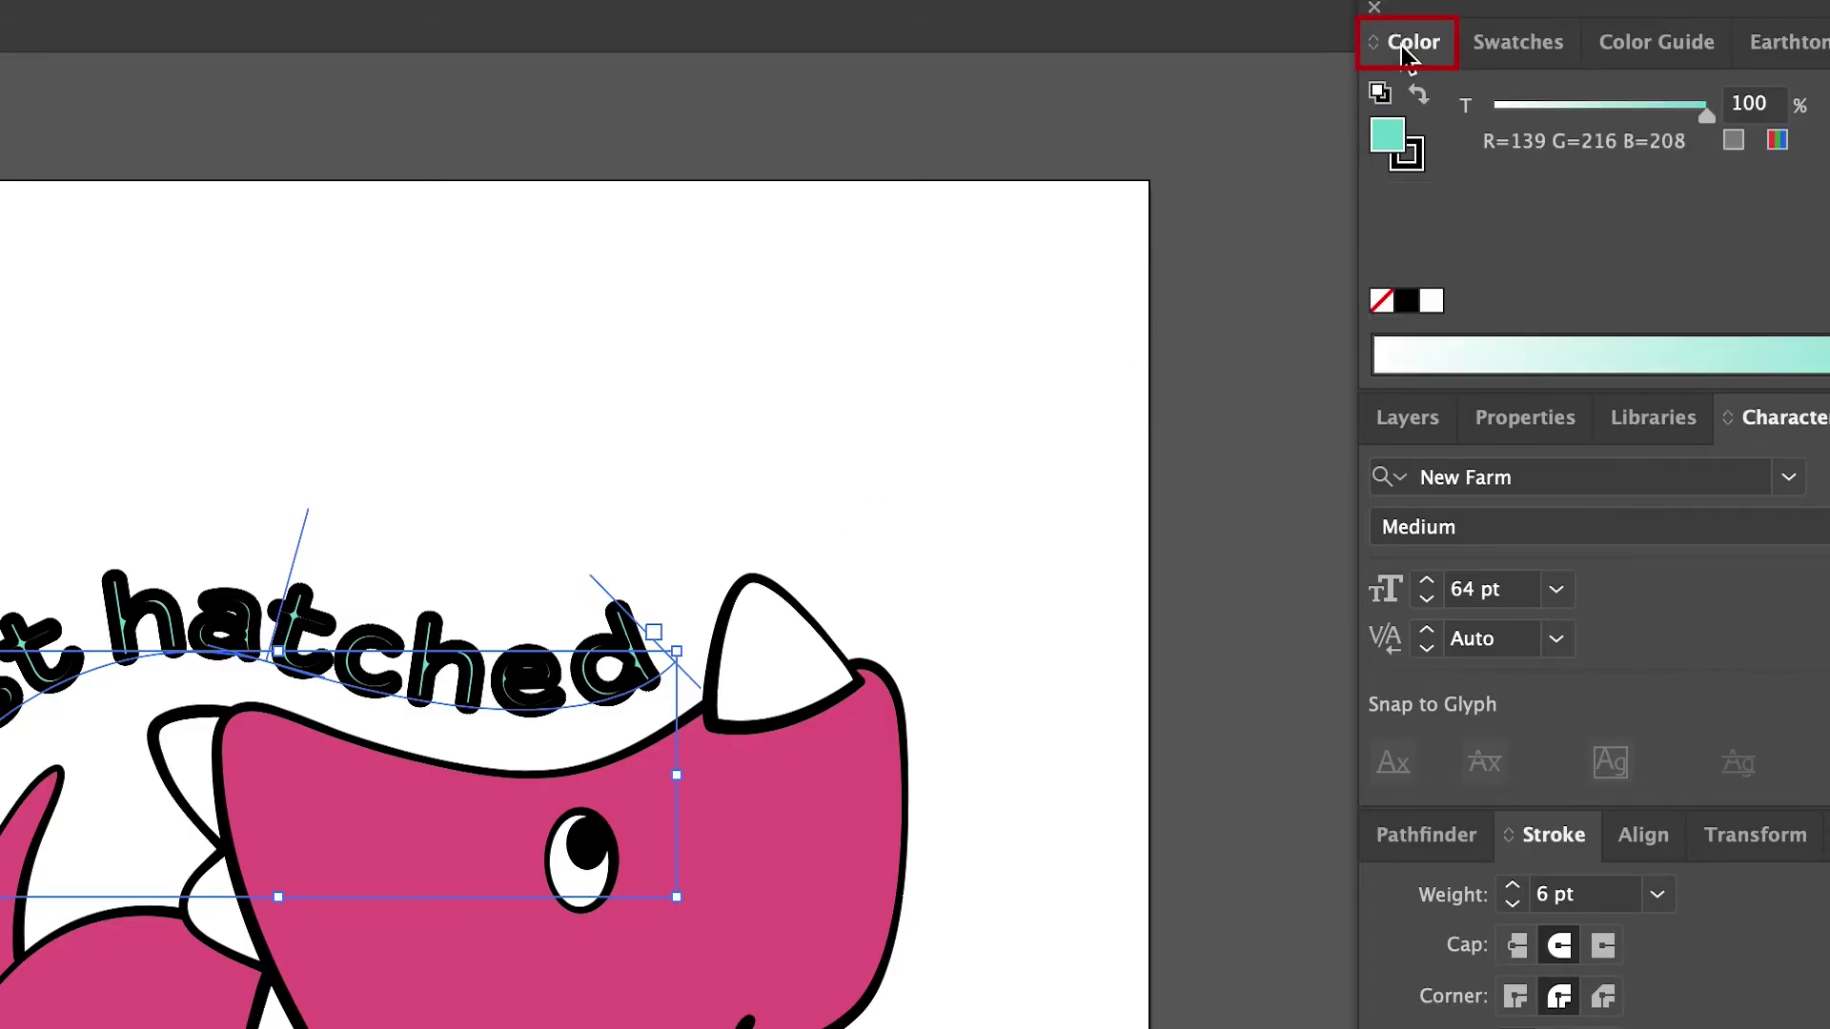
pyautogui.click(1413, 163)
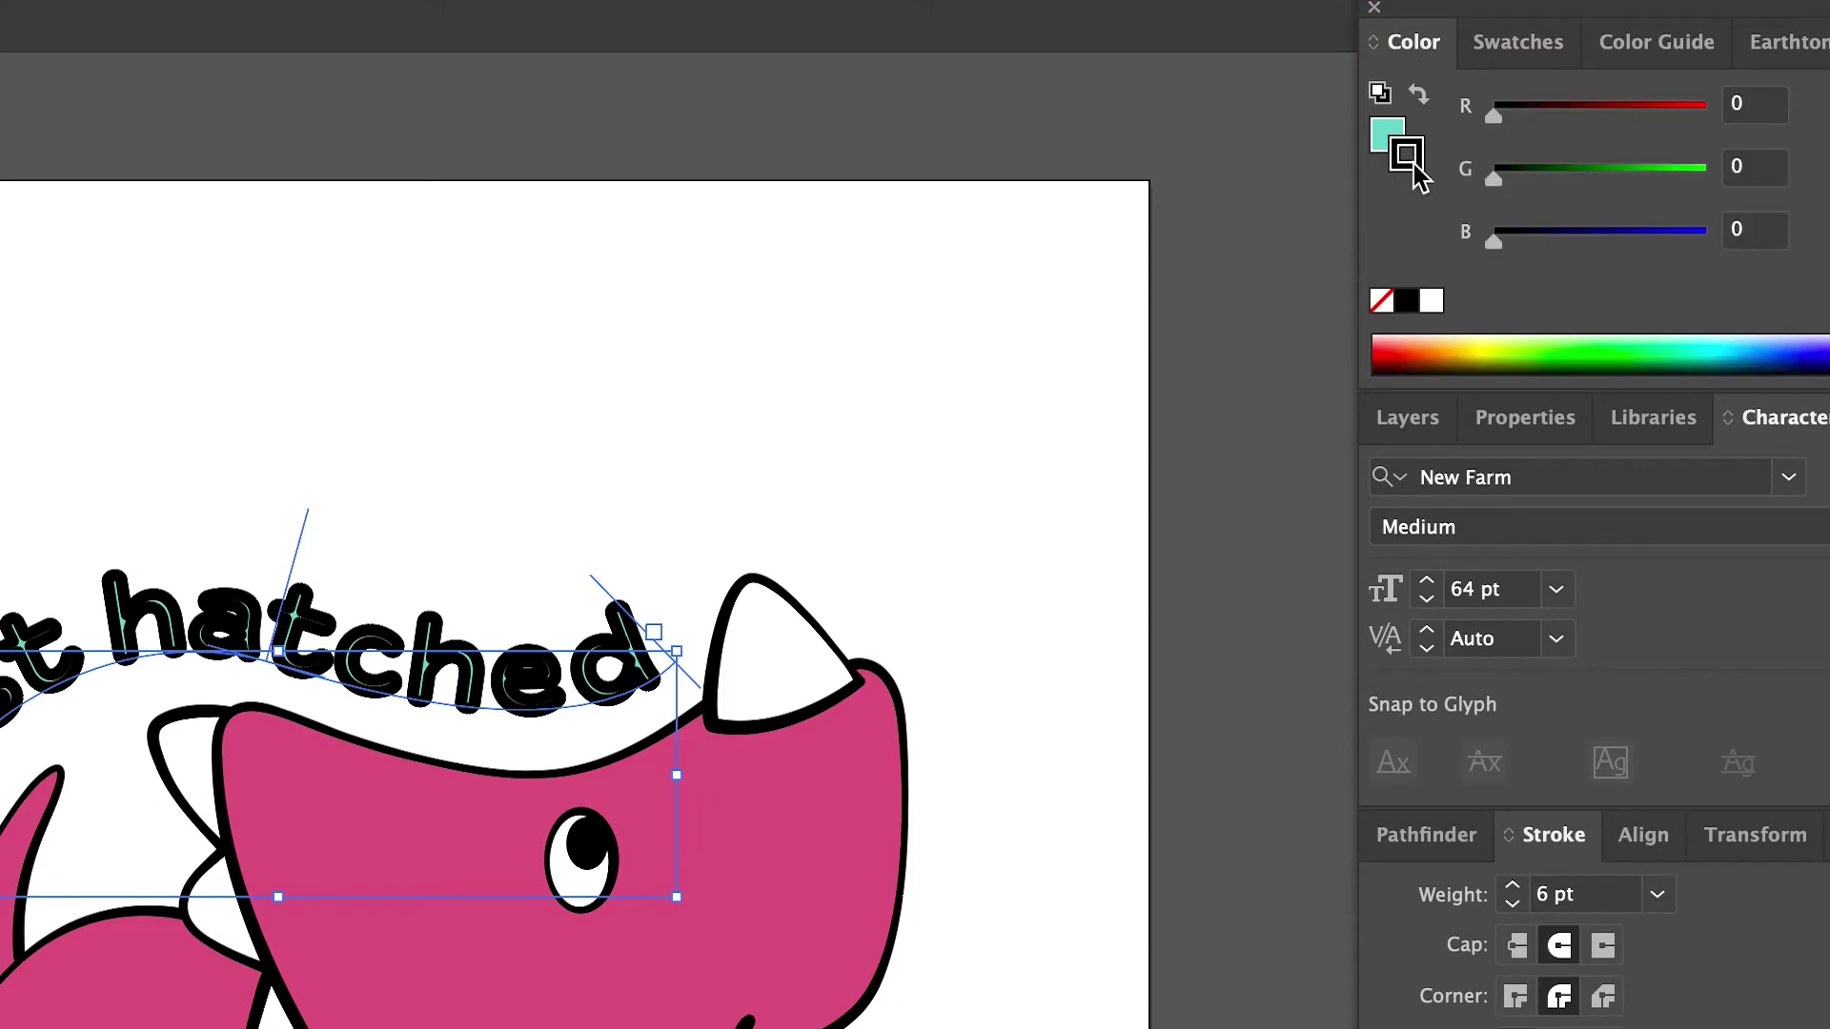
pyautogui.click(1382, 303)
pyautogui.press('Tab')
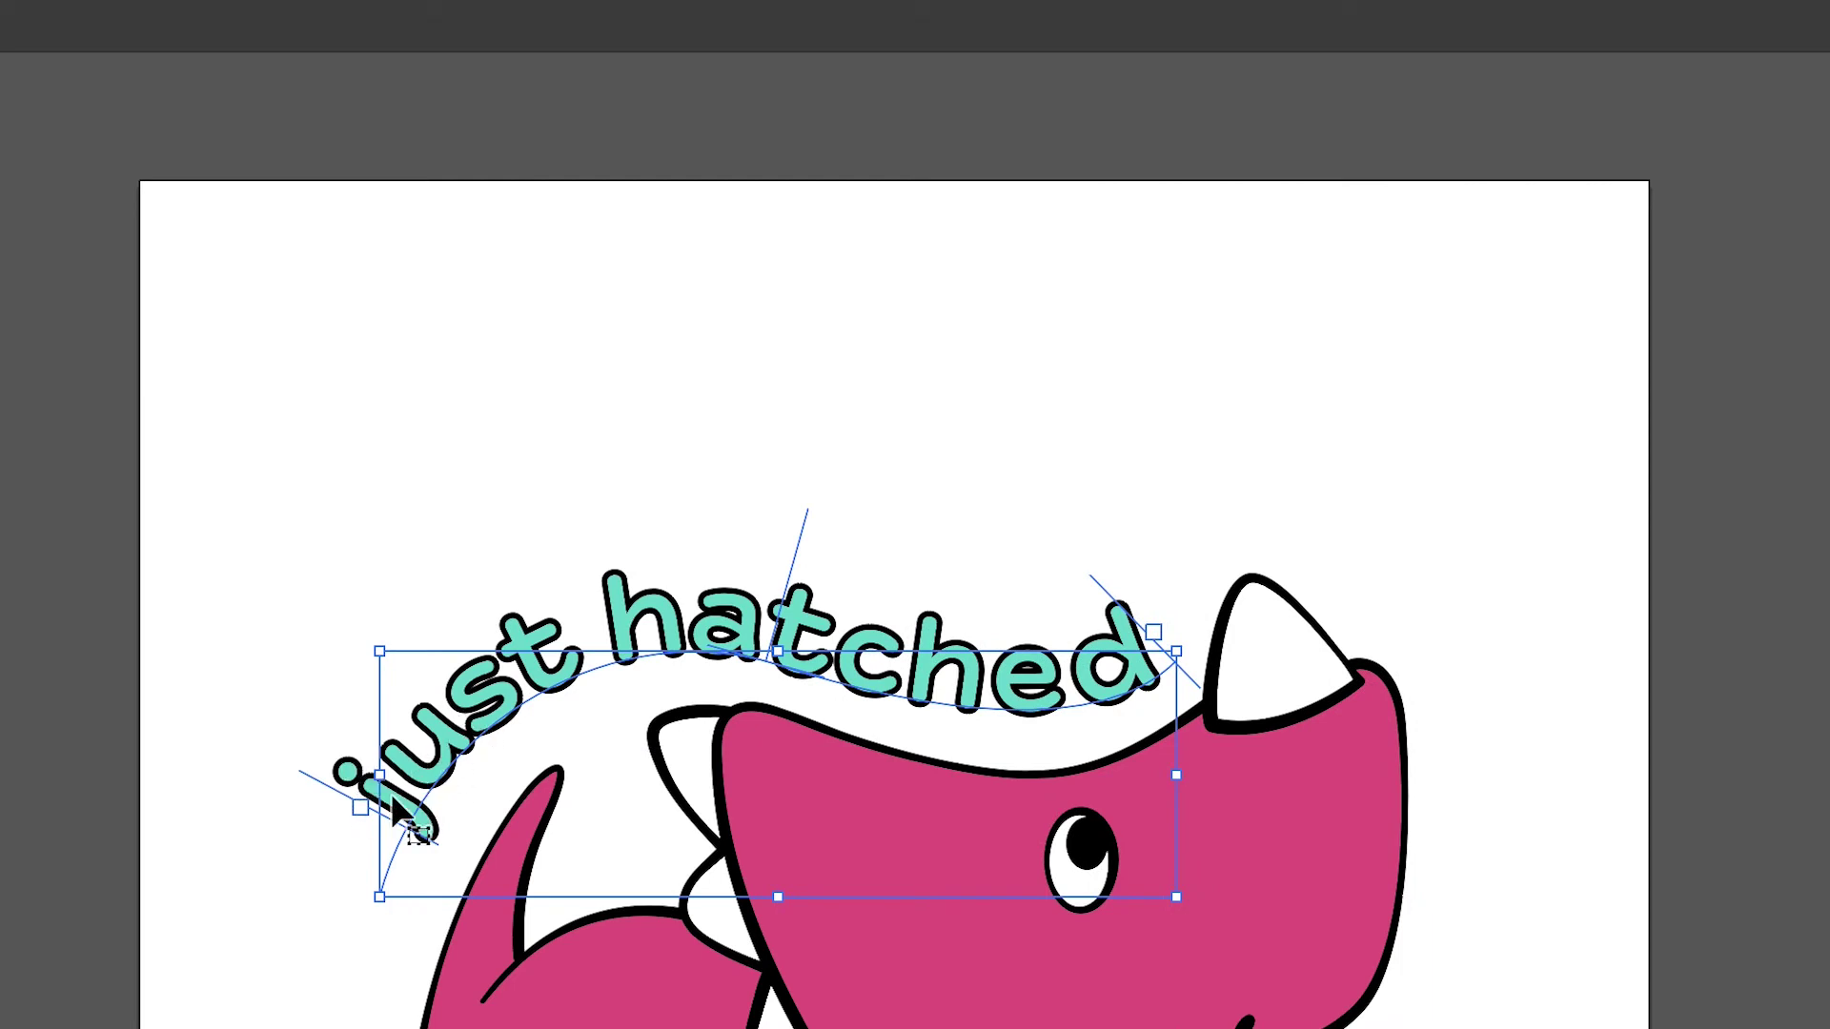
pyautogui.moveTo(405, 769)
pyautogui.mouseDown()
pyautogui.moveTo(379, 591)
pyautogui.moveTo(412, 771)
pyautogui.mouseUp()
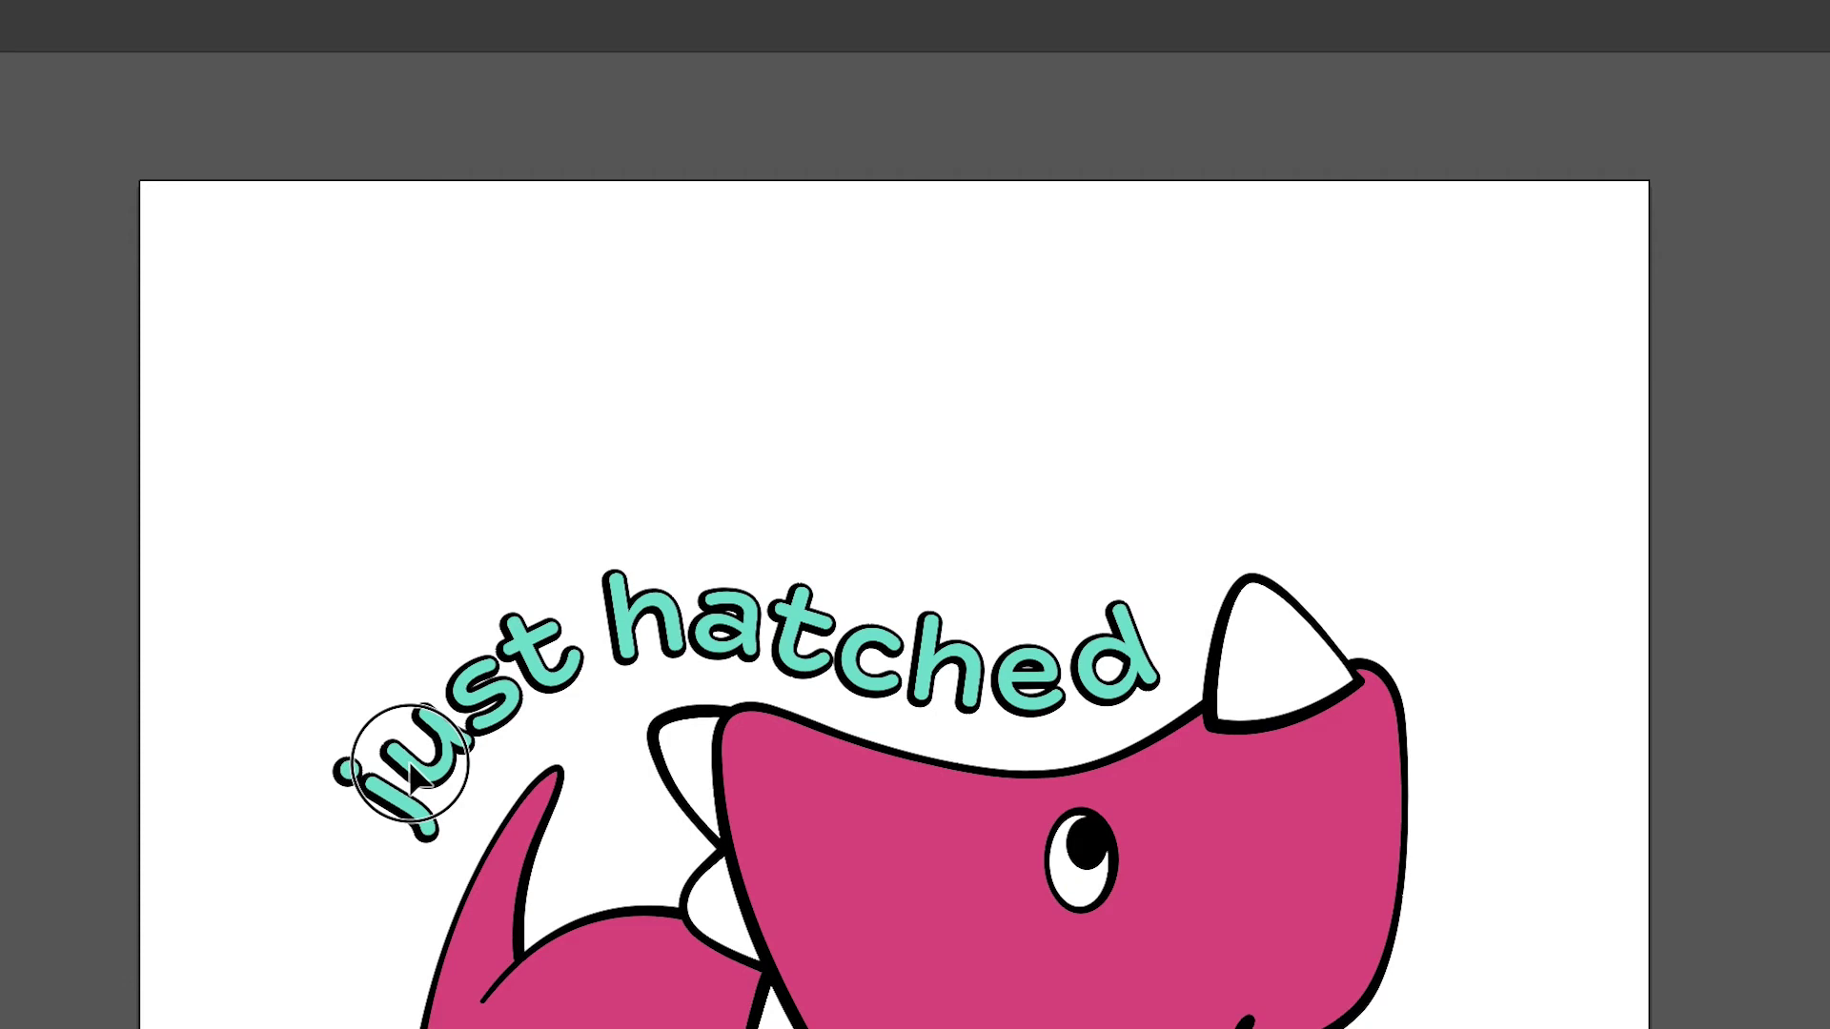
pyautogui.click(408, 767)
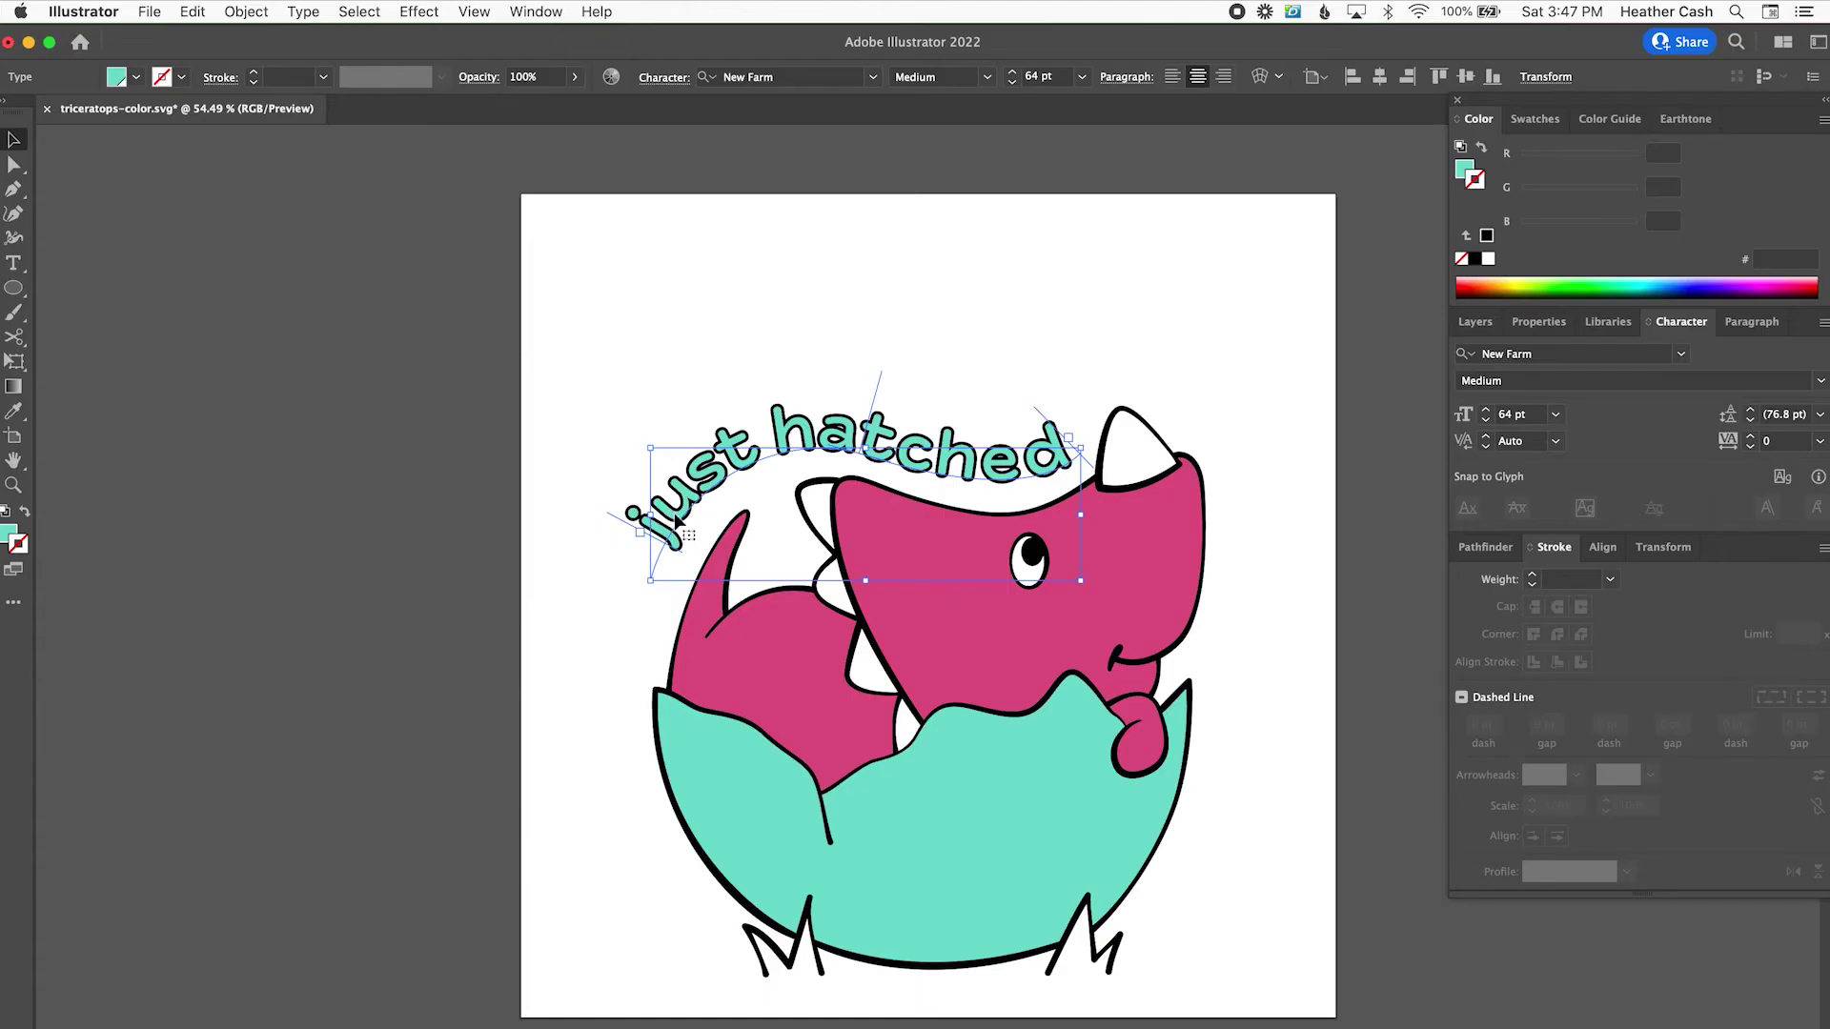
# Step: Move the teal copy up off the outlined text and thicken the black text's stroke until its letters fill in
pyautogui.moveTo(676, 519); pyautogui.dragTo(661, 387)
pyautogui.click(665, 538)
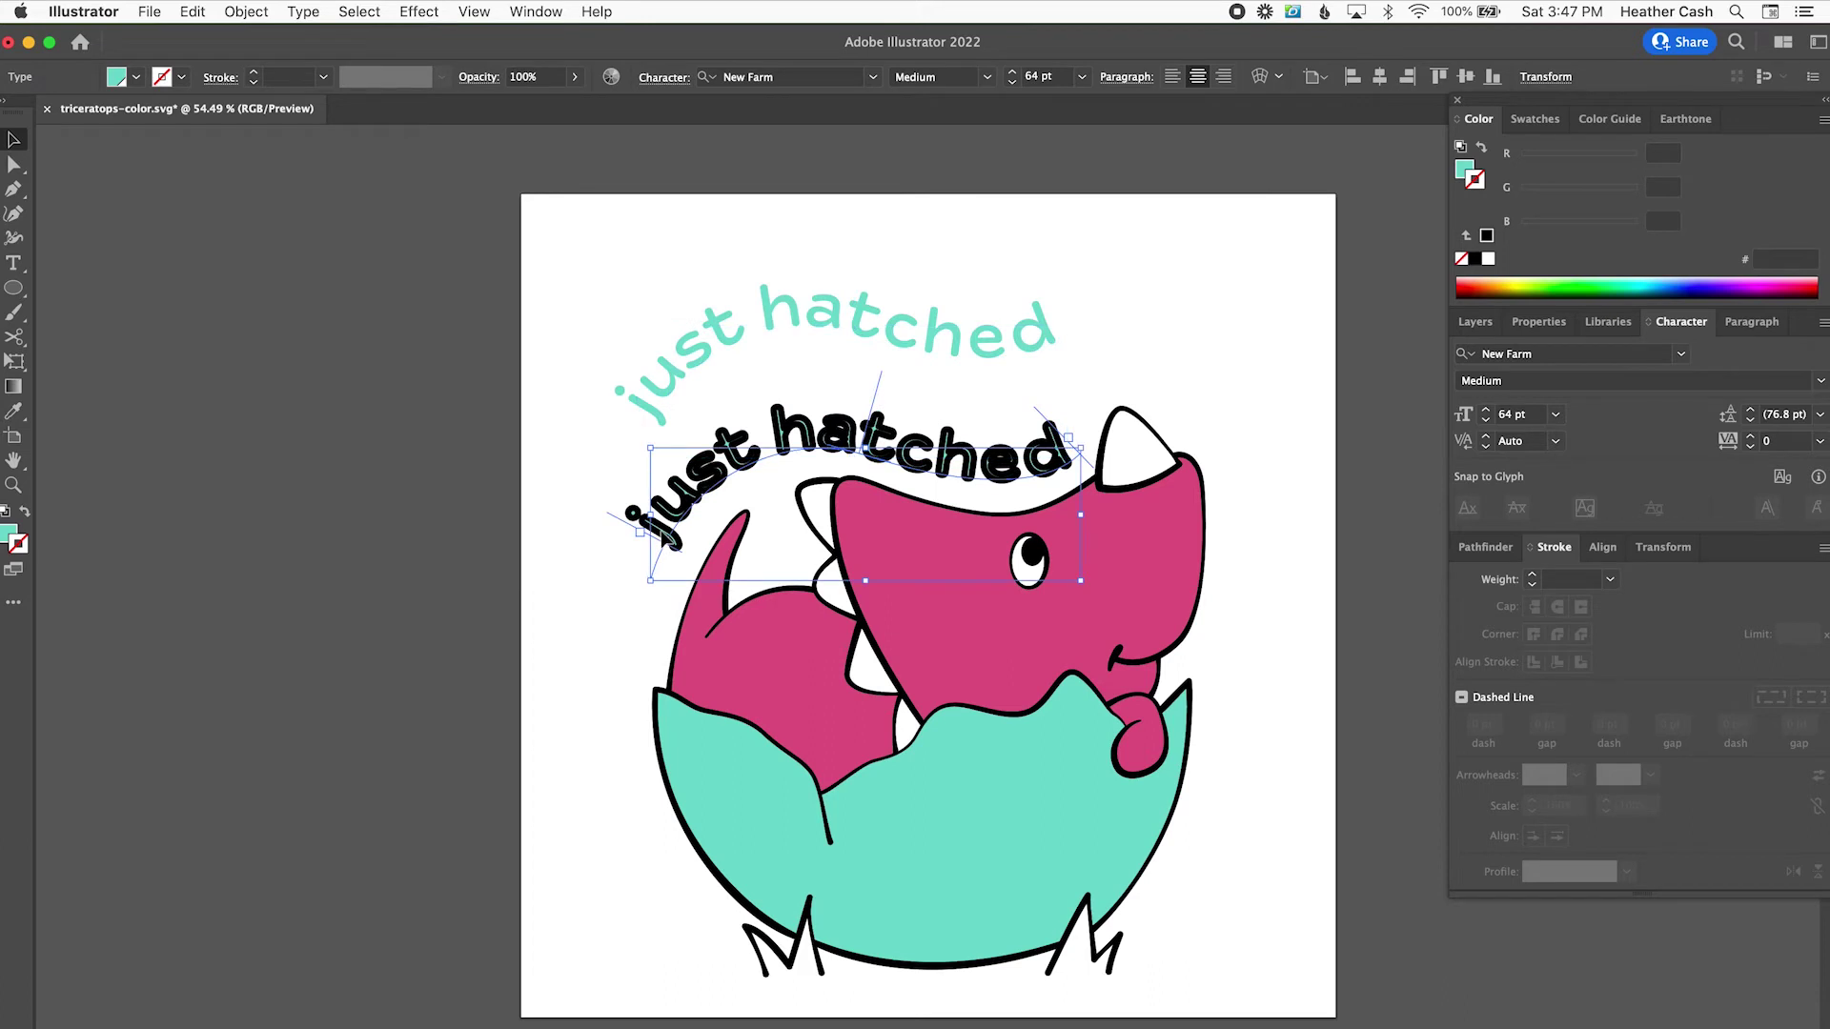
pyautogui.click(1531, 575)
pyautogui.click(1531, 575)
# Step: Move the teal "just hatched" copy back down so it sits centered over the thick black text, and deselect it
pyautogui.click(801, 311)
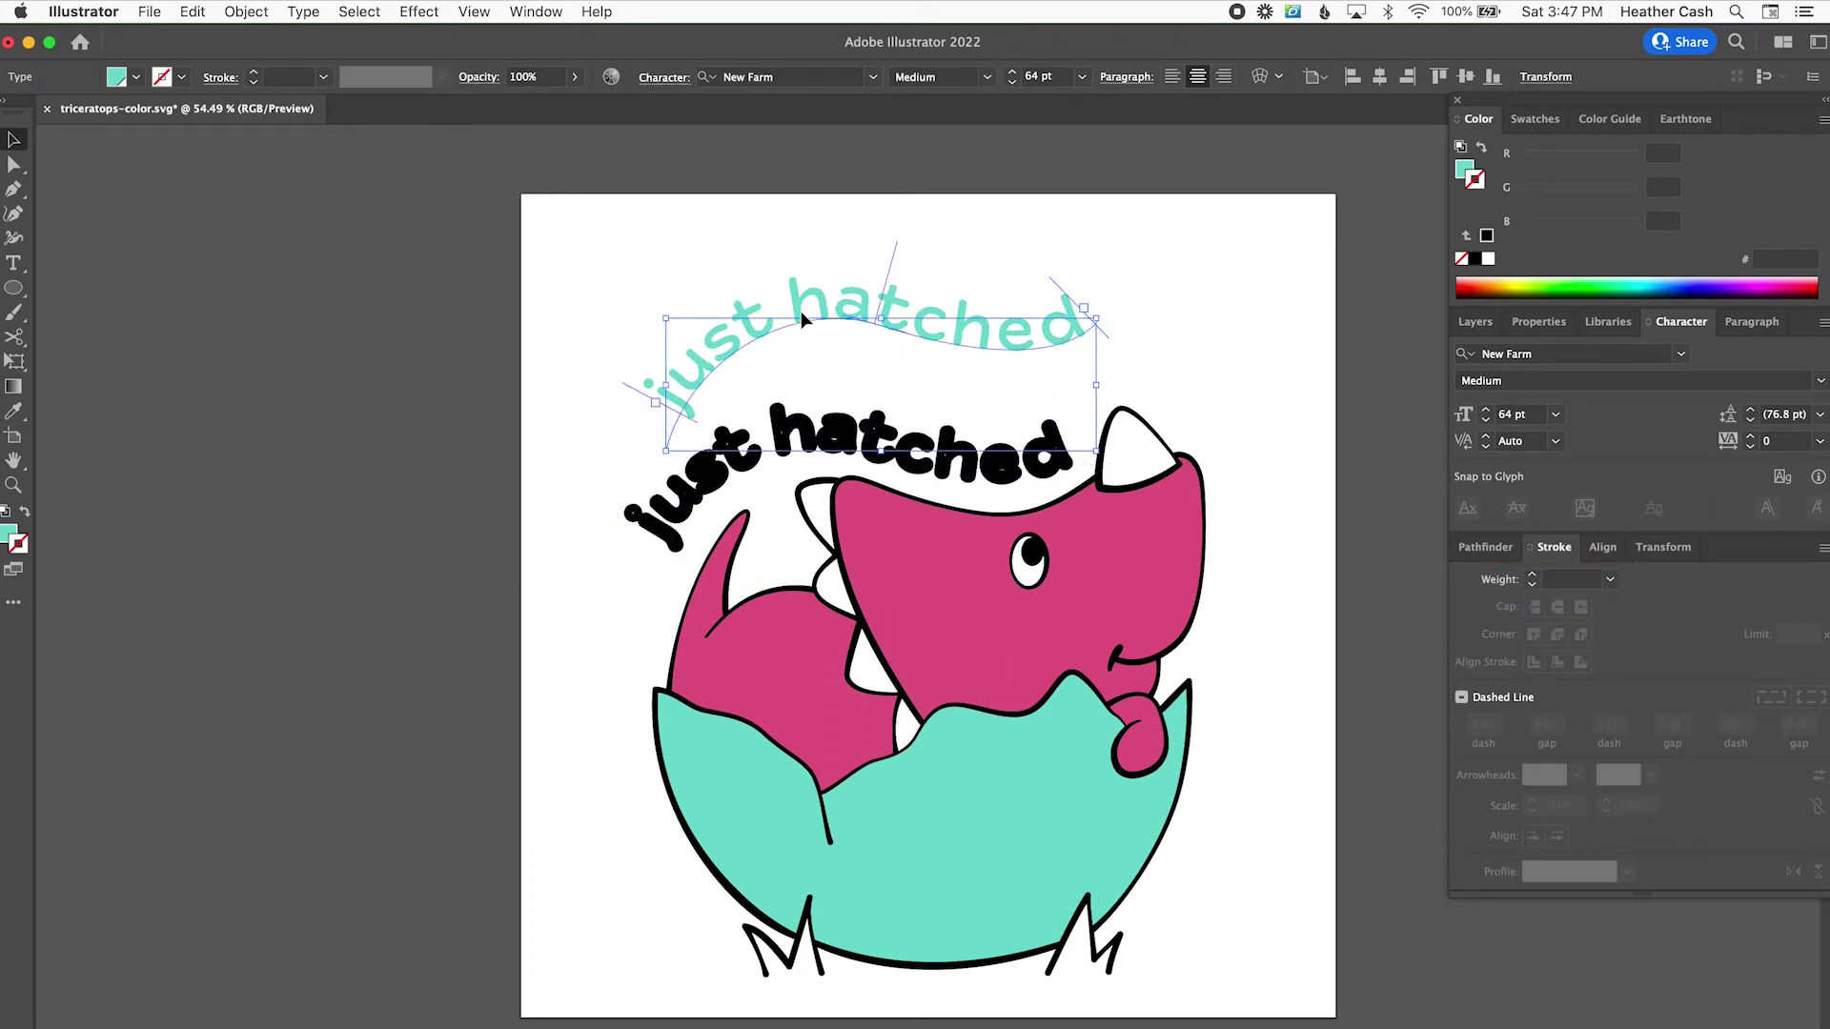
pyautogui.moveTo(800, 310); pyautogui.dragTo(784, 438)
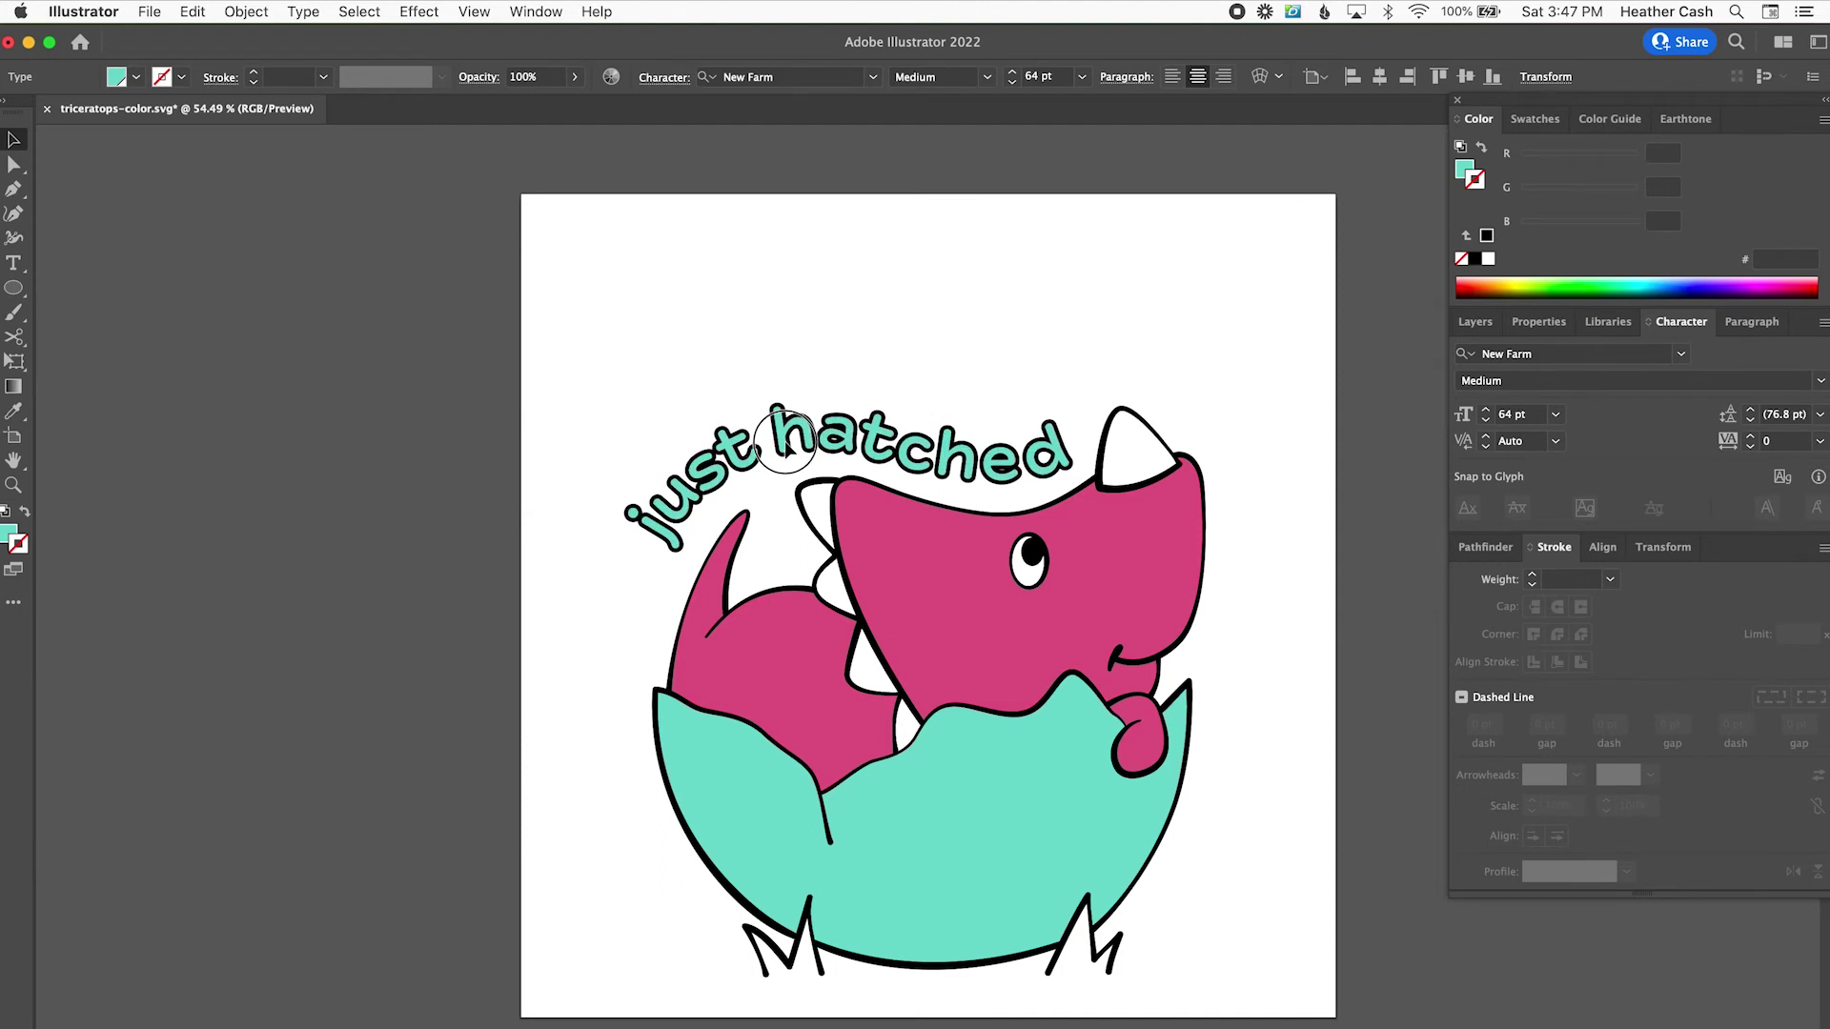
pyautogui.click(166, 530)
# Step: Tighten the artboard around the artwork by pulling in its top, left and right edges, making it about 9.31 in high
pyautogui.press('super+minus')
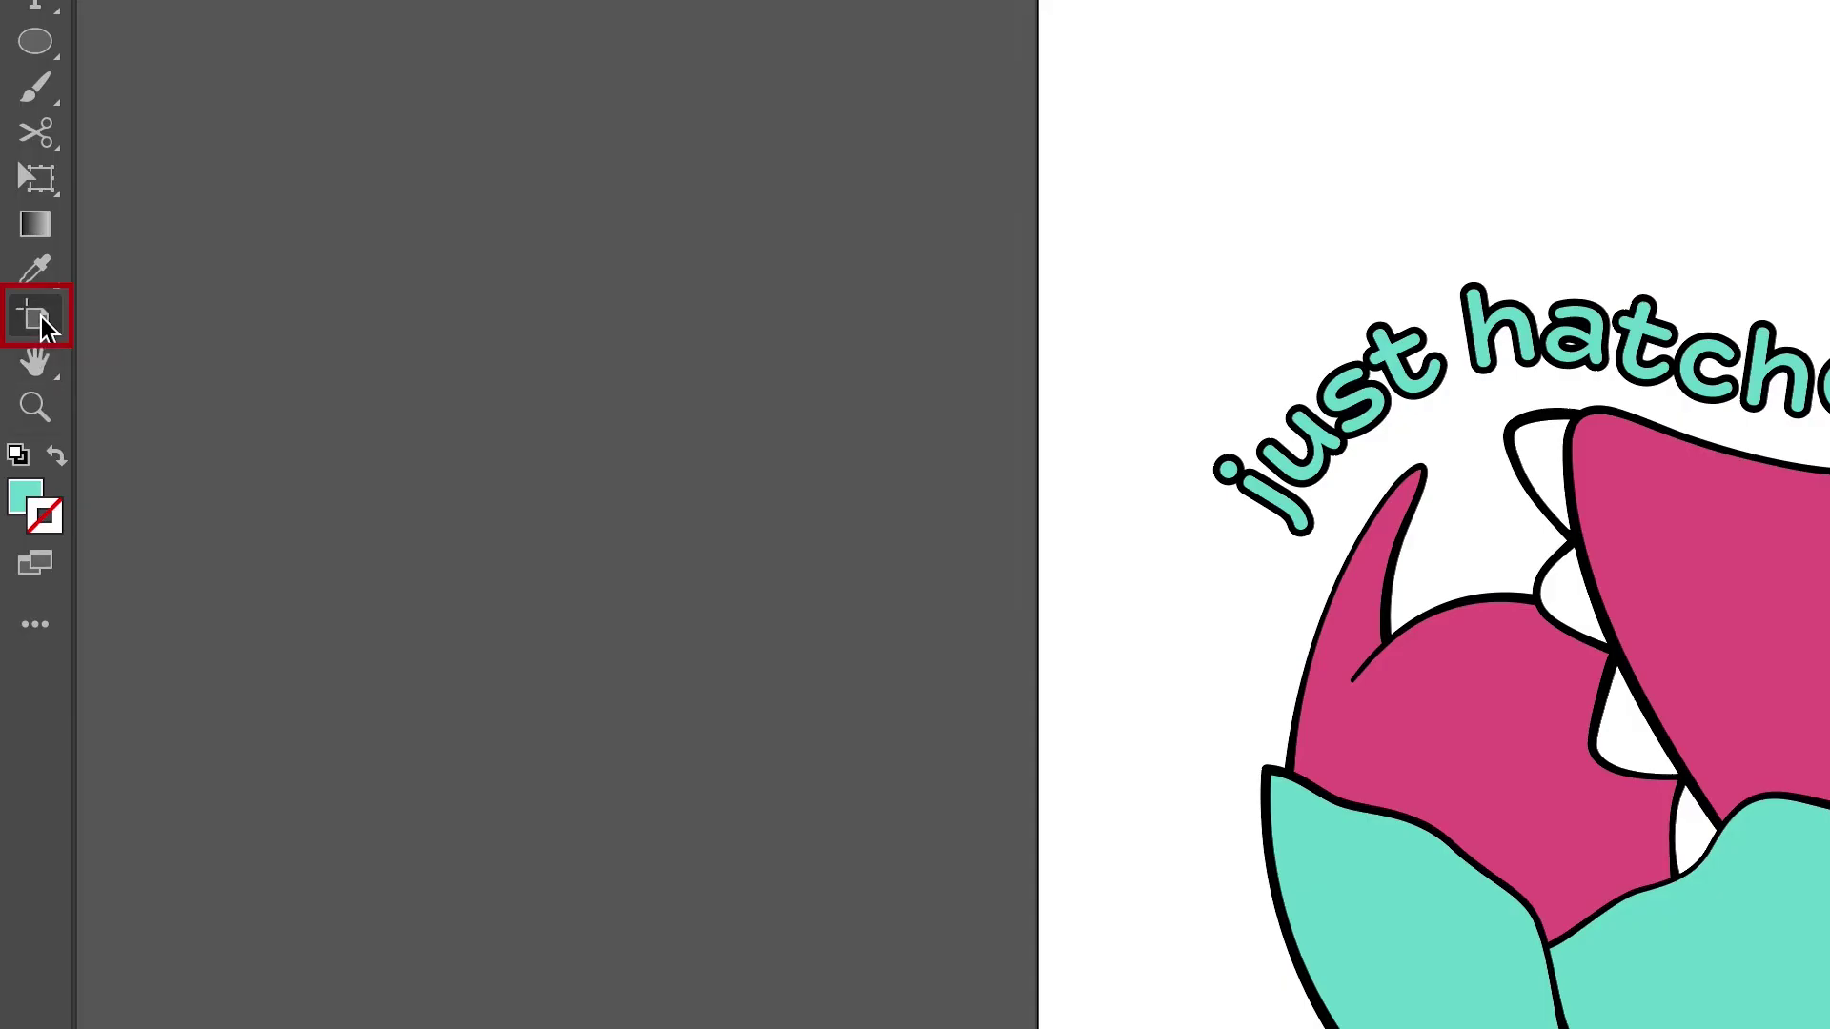
pyautogui.click(40, 320)
pyautogui.moveTo(929, 227); pyautogui.dragTo(920, 353)
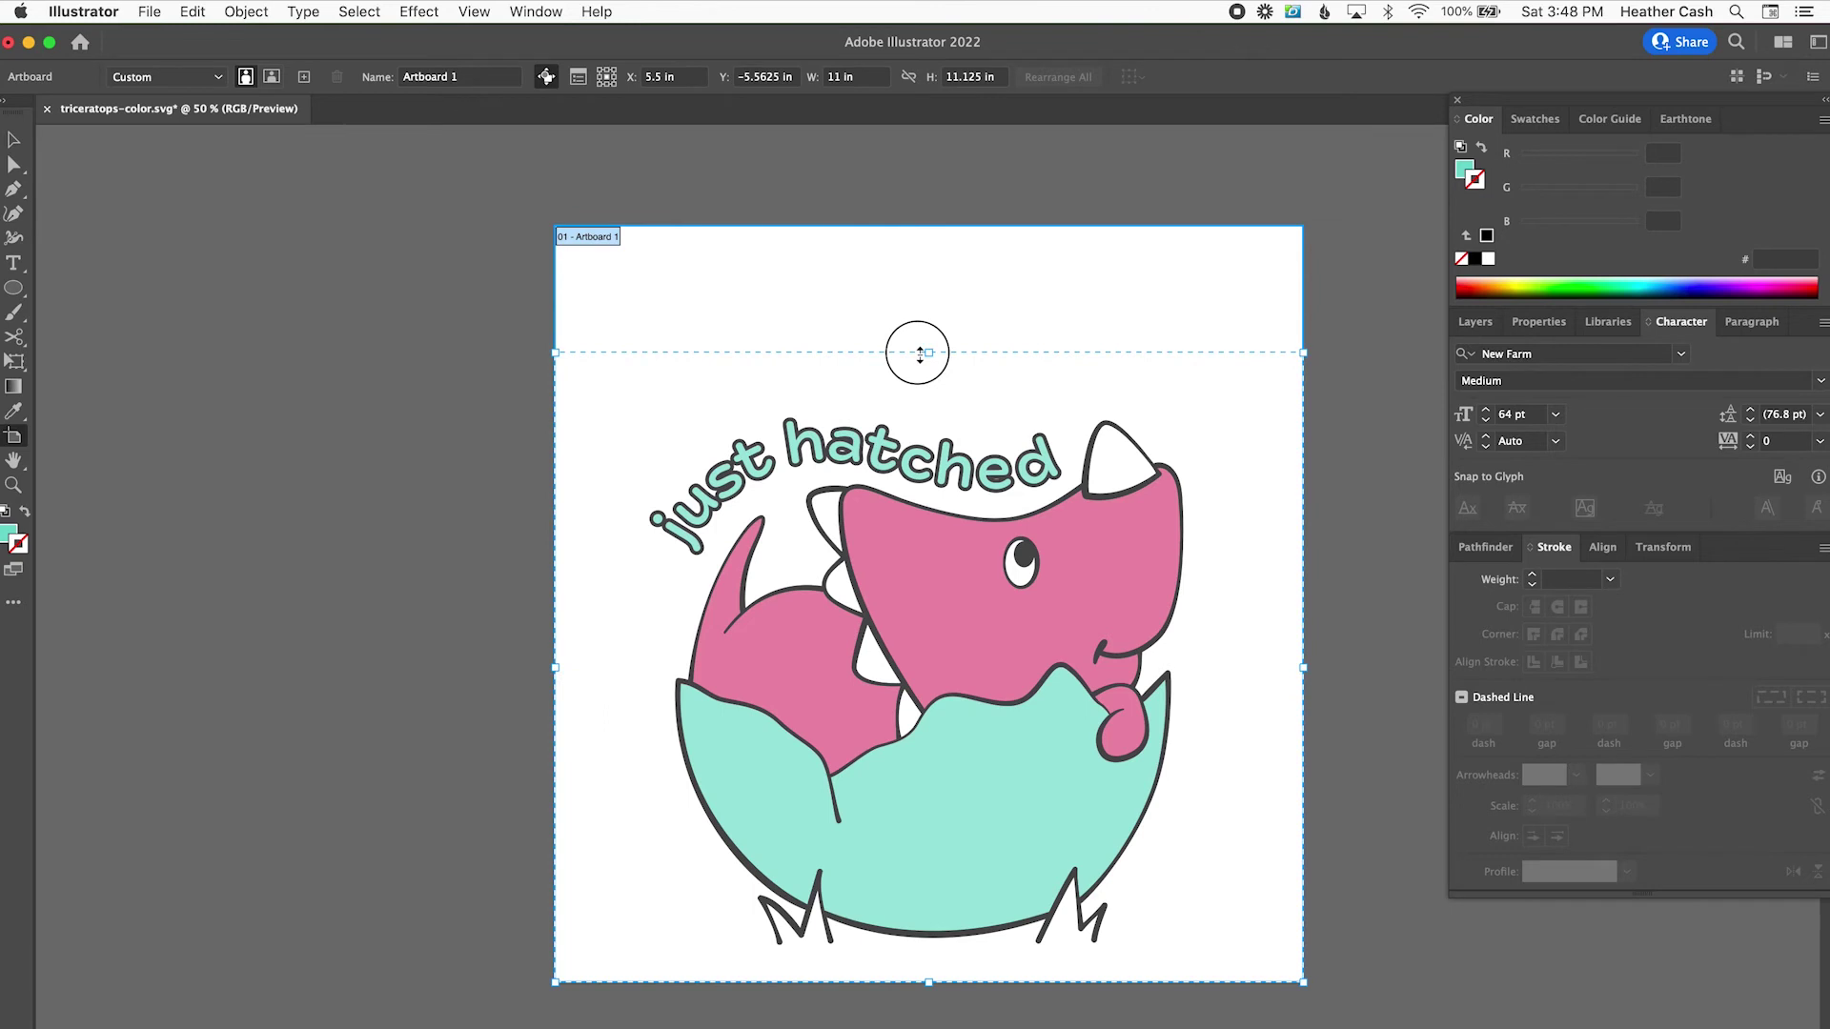
pyautogui.moveTo(557, 667); pyautogui.dragTo(601, 667)
pyautogui.moveTo(1302, 667); pyautogui.dragTo(1249, 669)
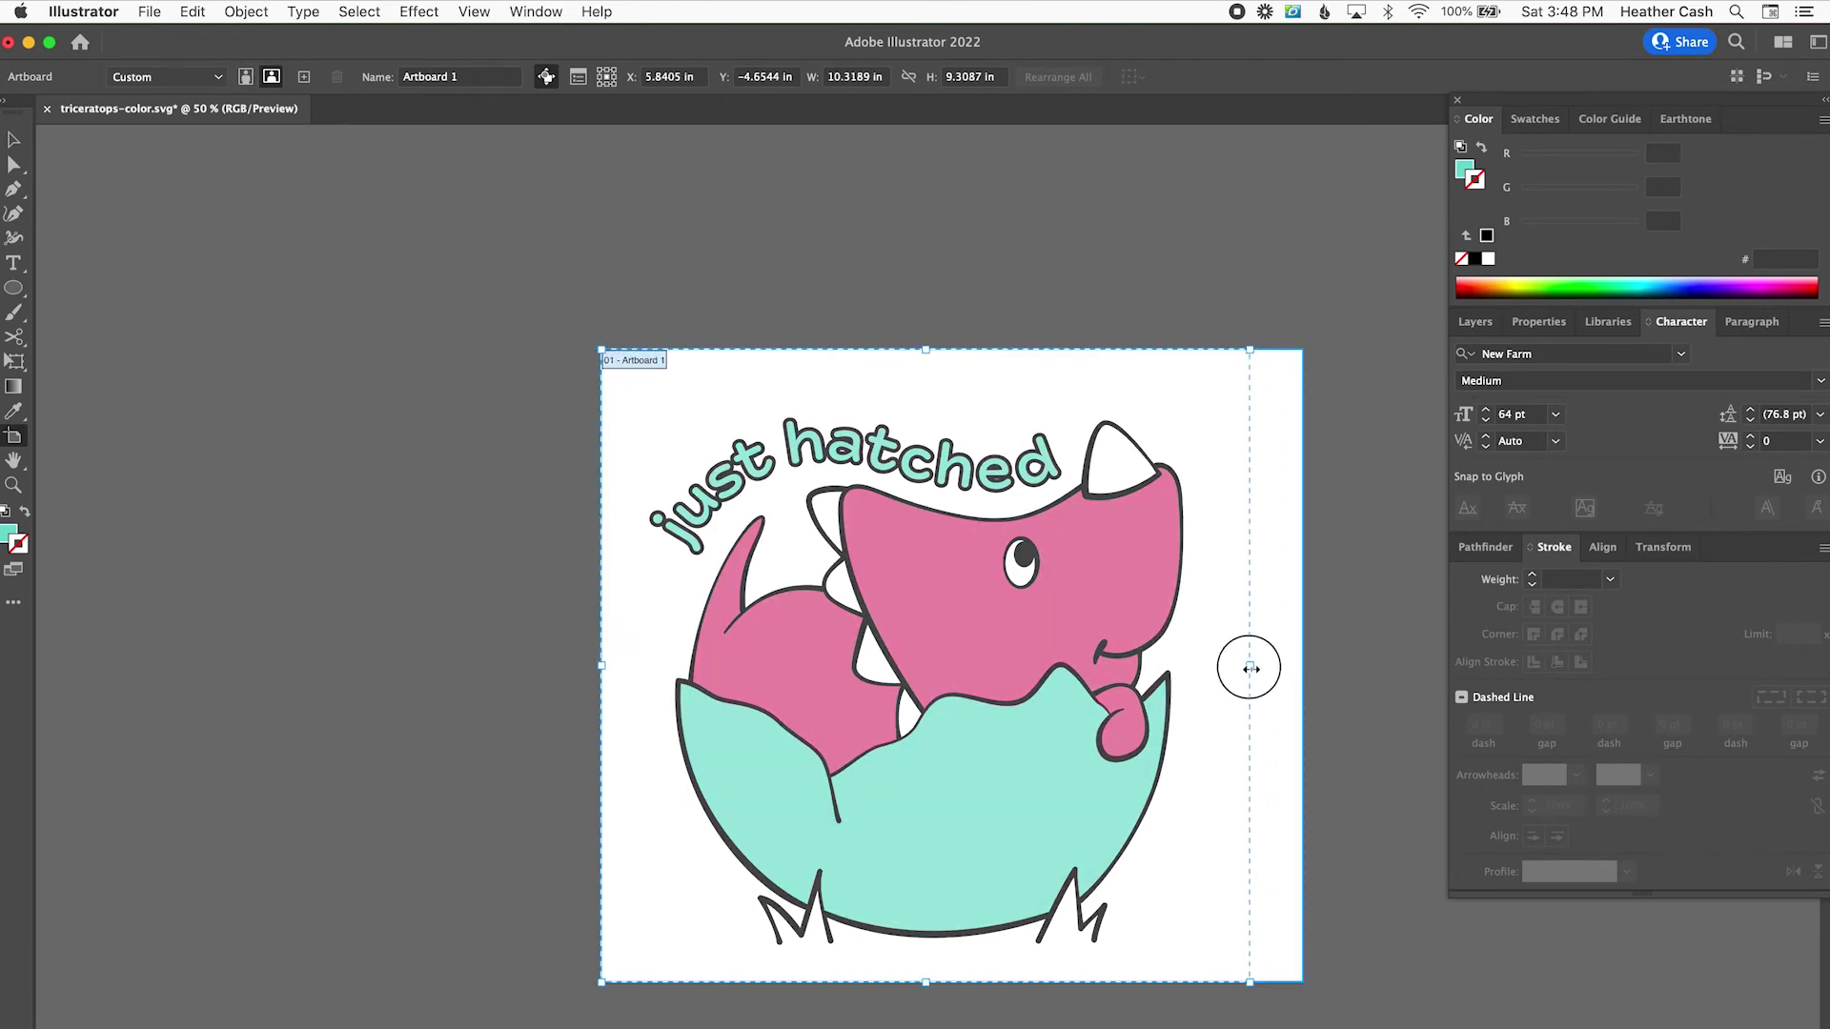
pyautogui.press('Escape')
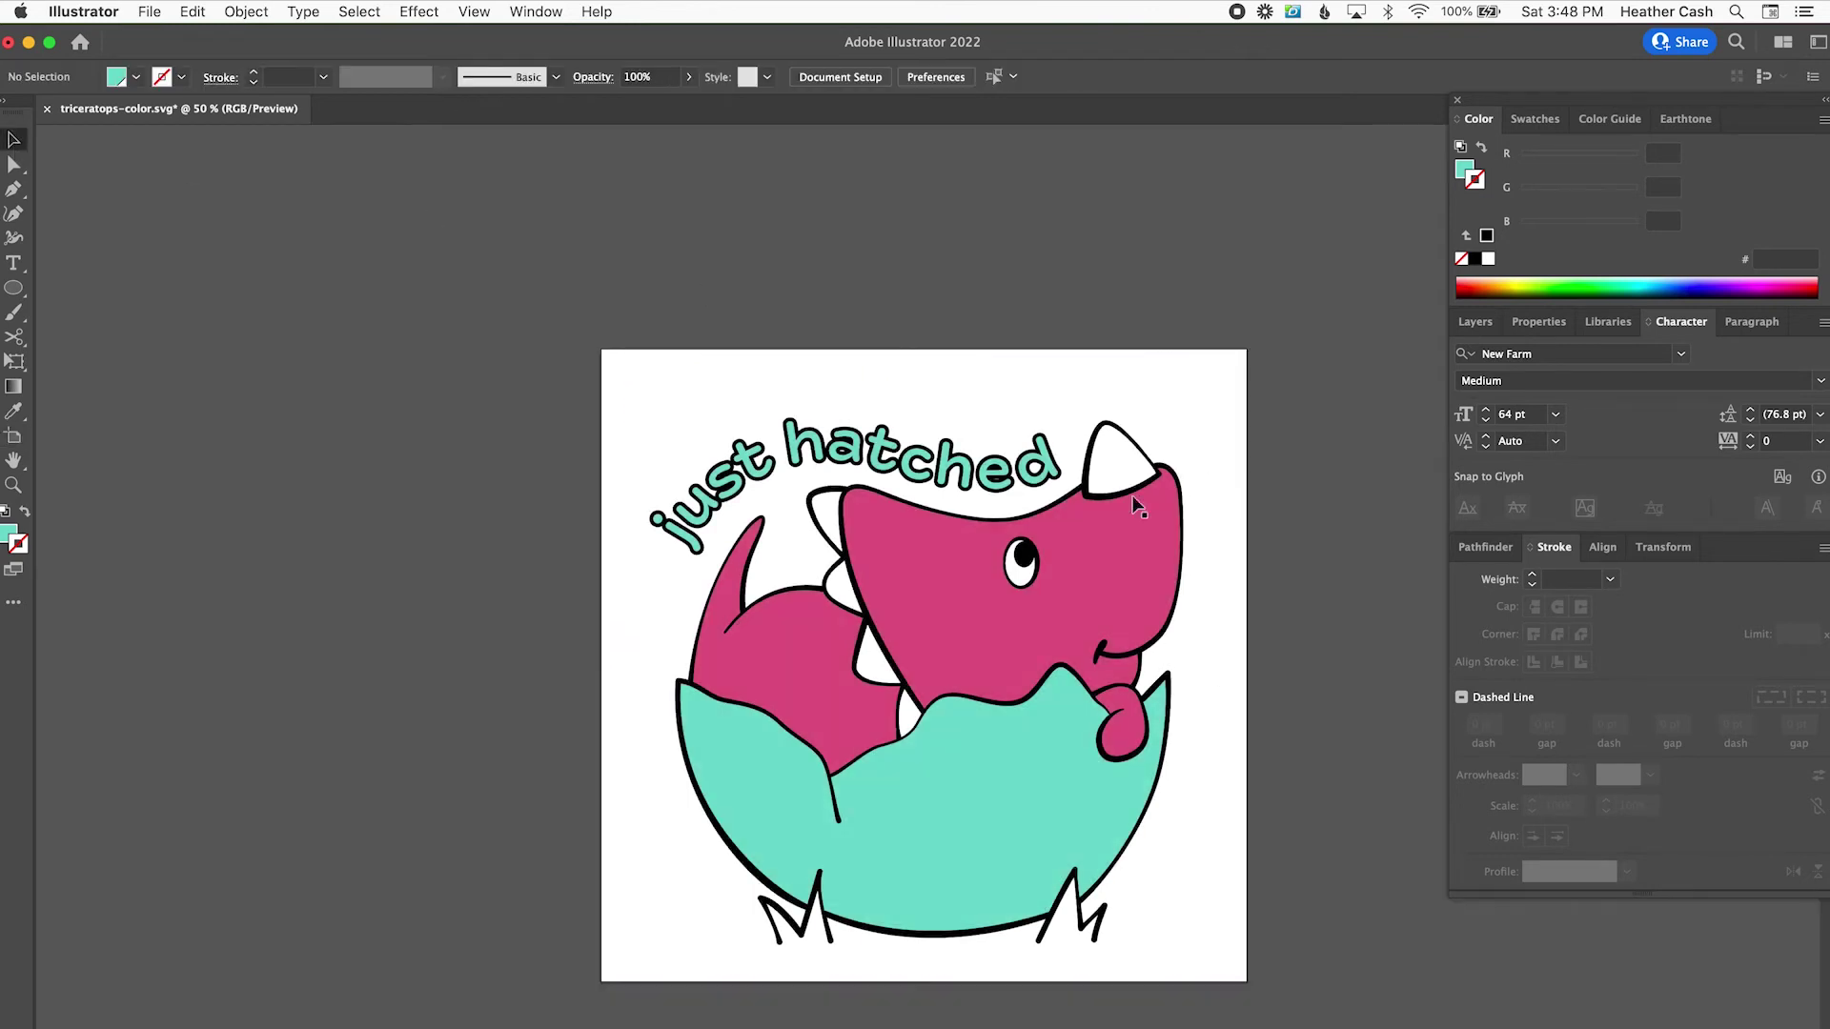
# Step: Save the artwork in Adobe Illustrator (ai) format under the name triceratops-color-with-text
pyautogui.click(150, 12)
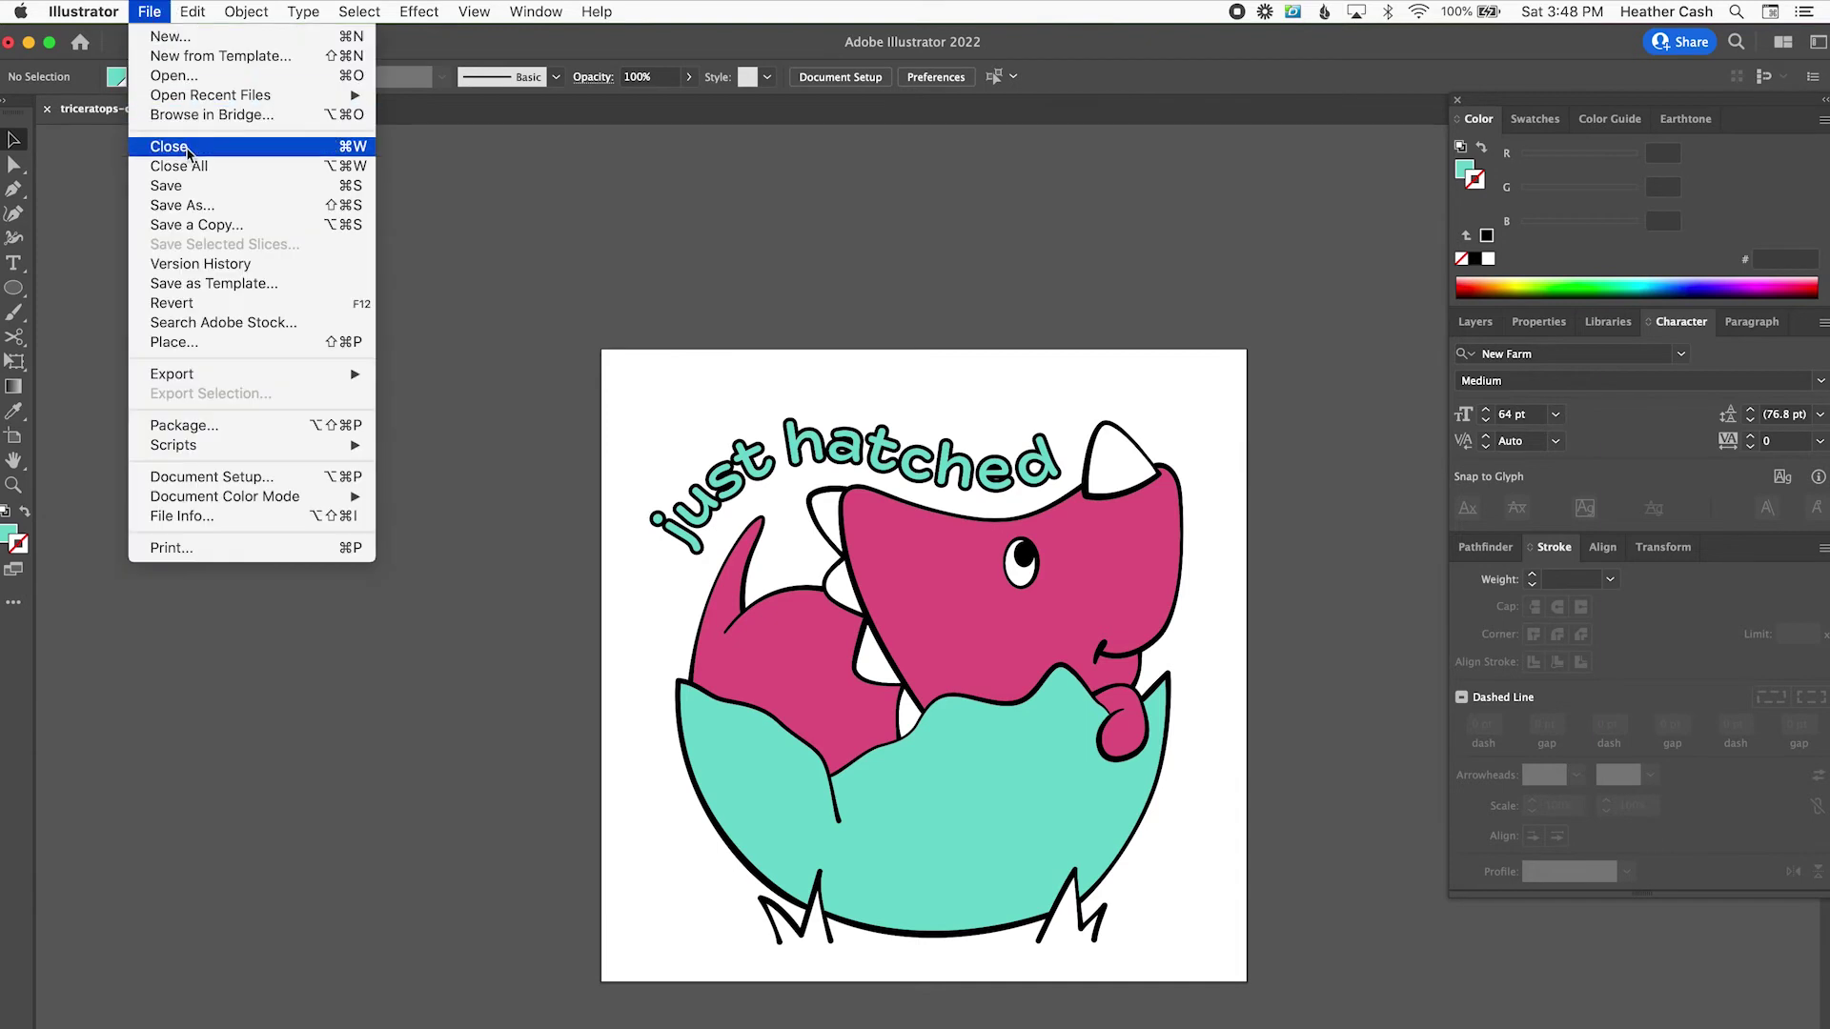
pyautogui.click(195, 208)
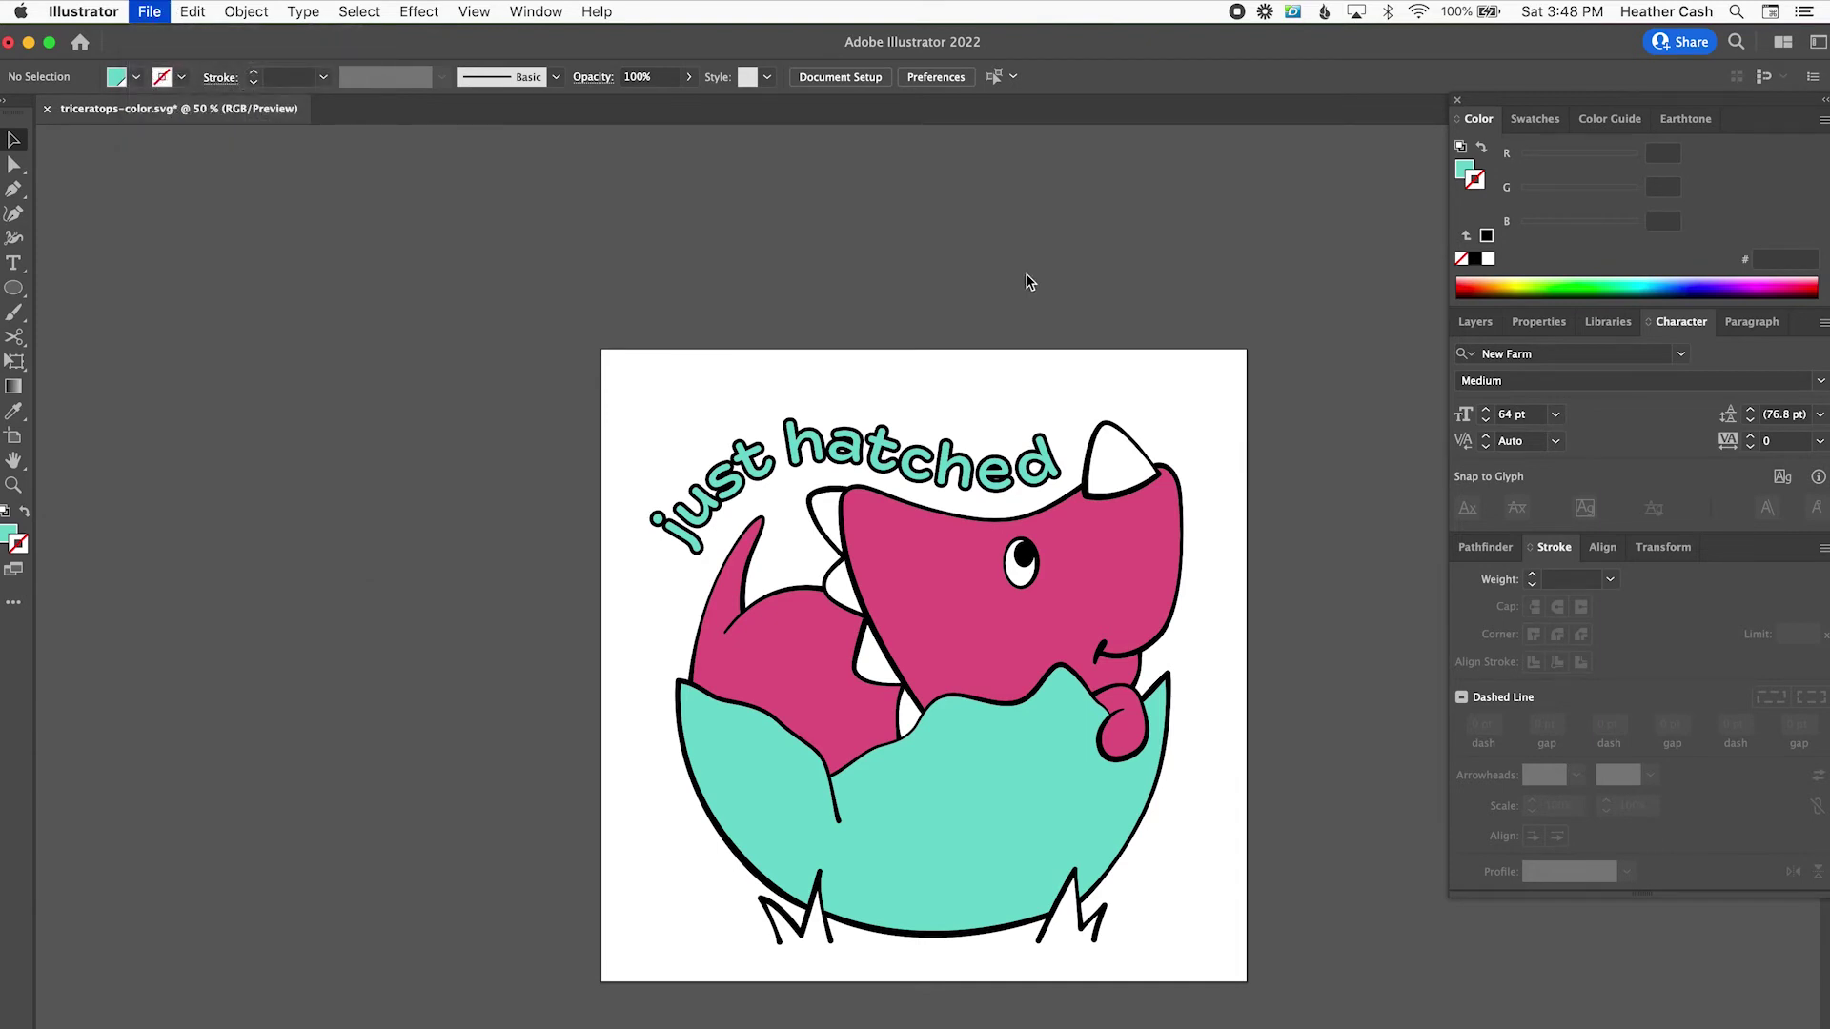
pyautogui.click(908, 631)
pyautogui.click(923, 540)
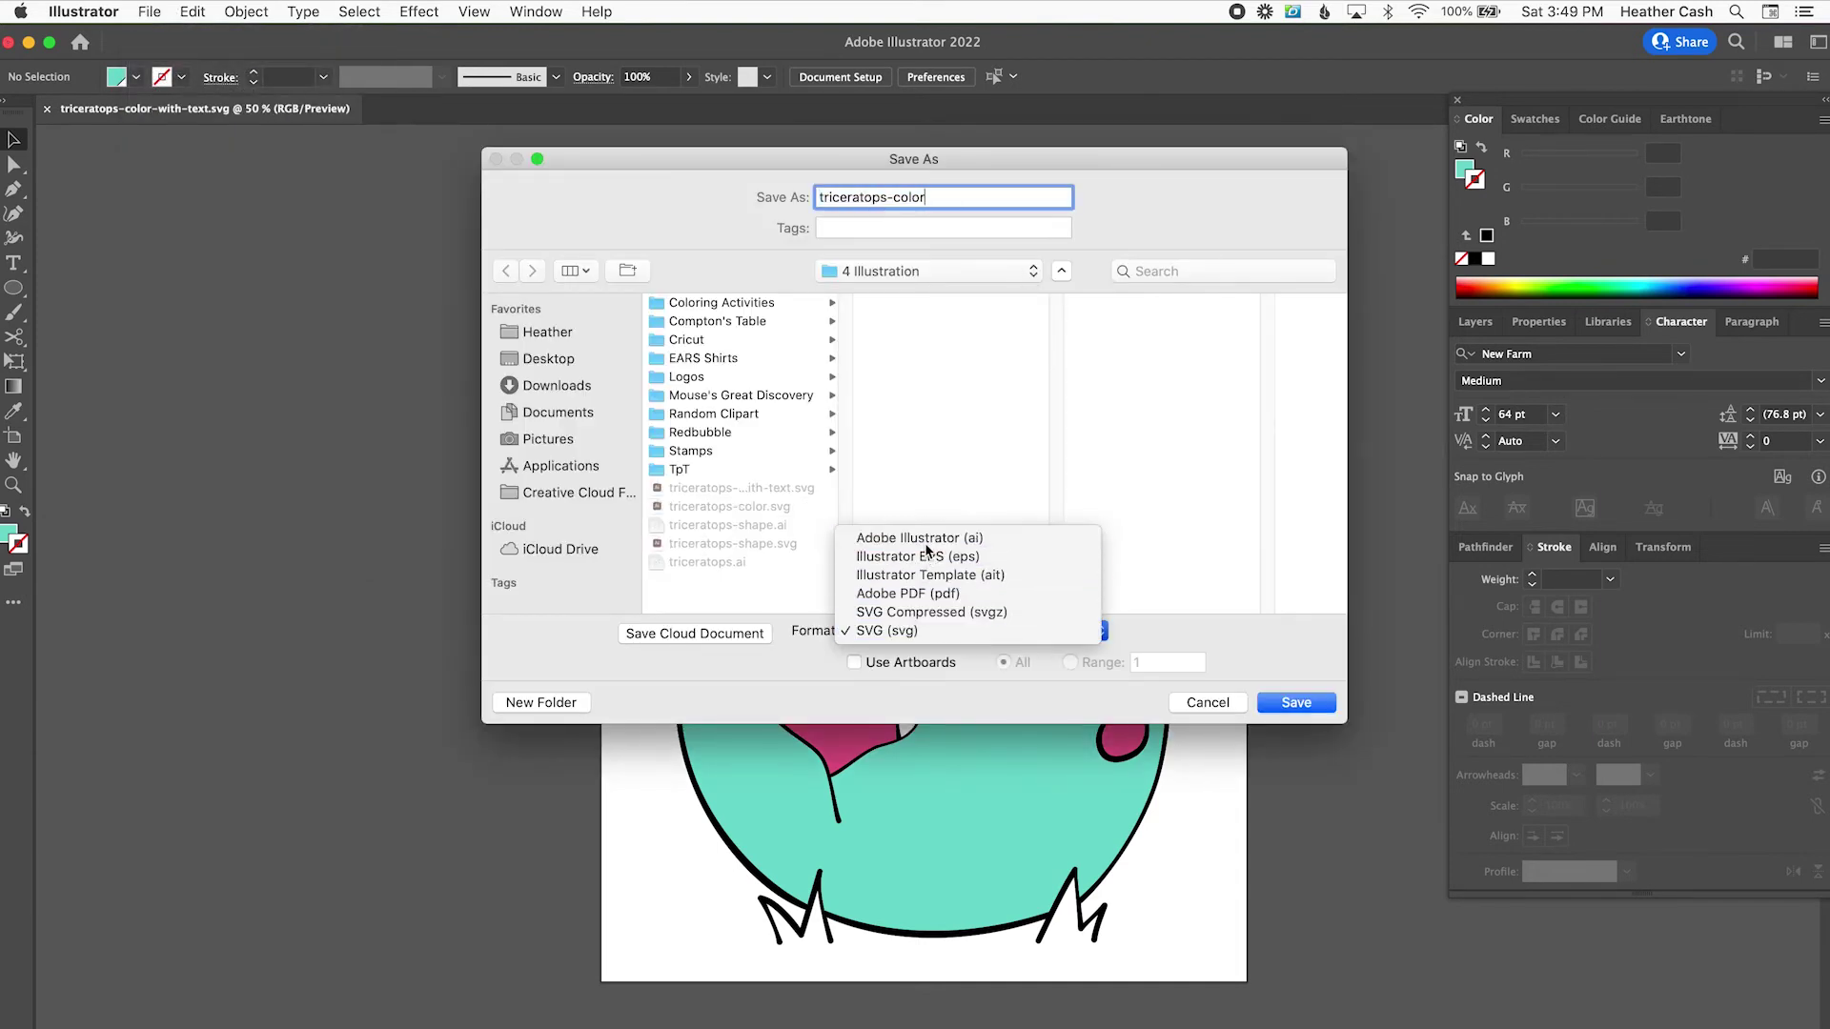
pyautogui.click(934, 197)
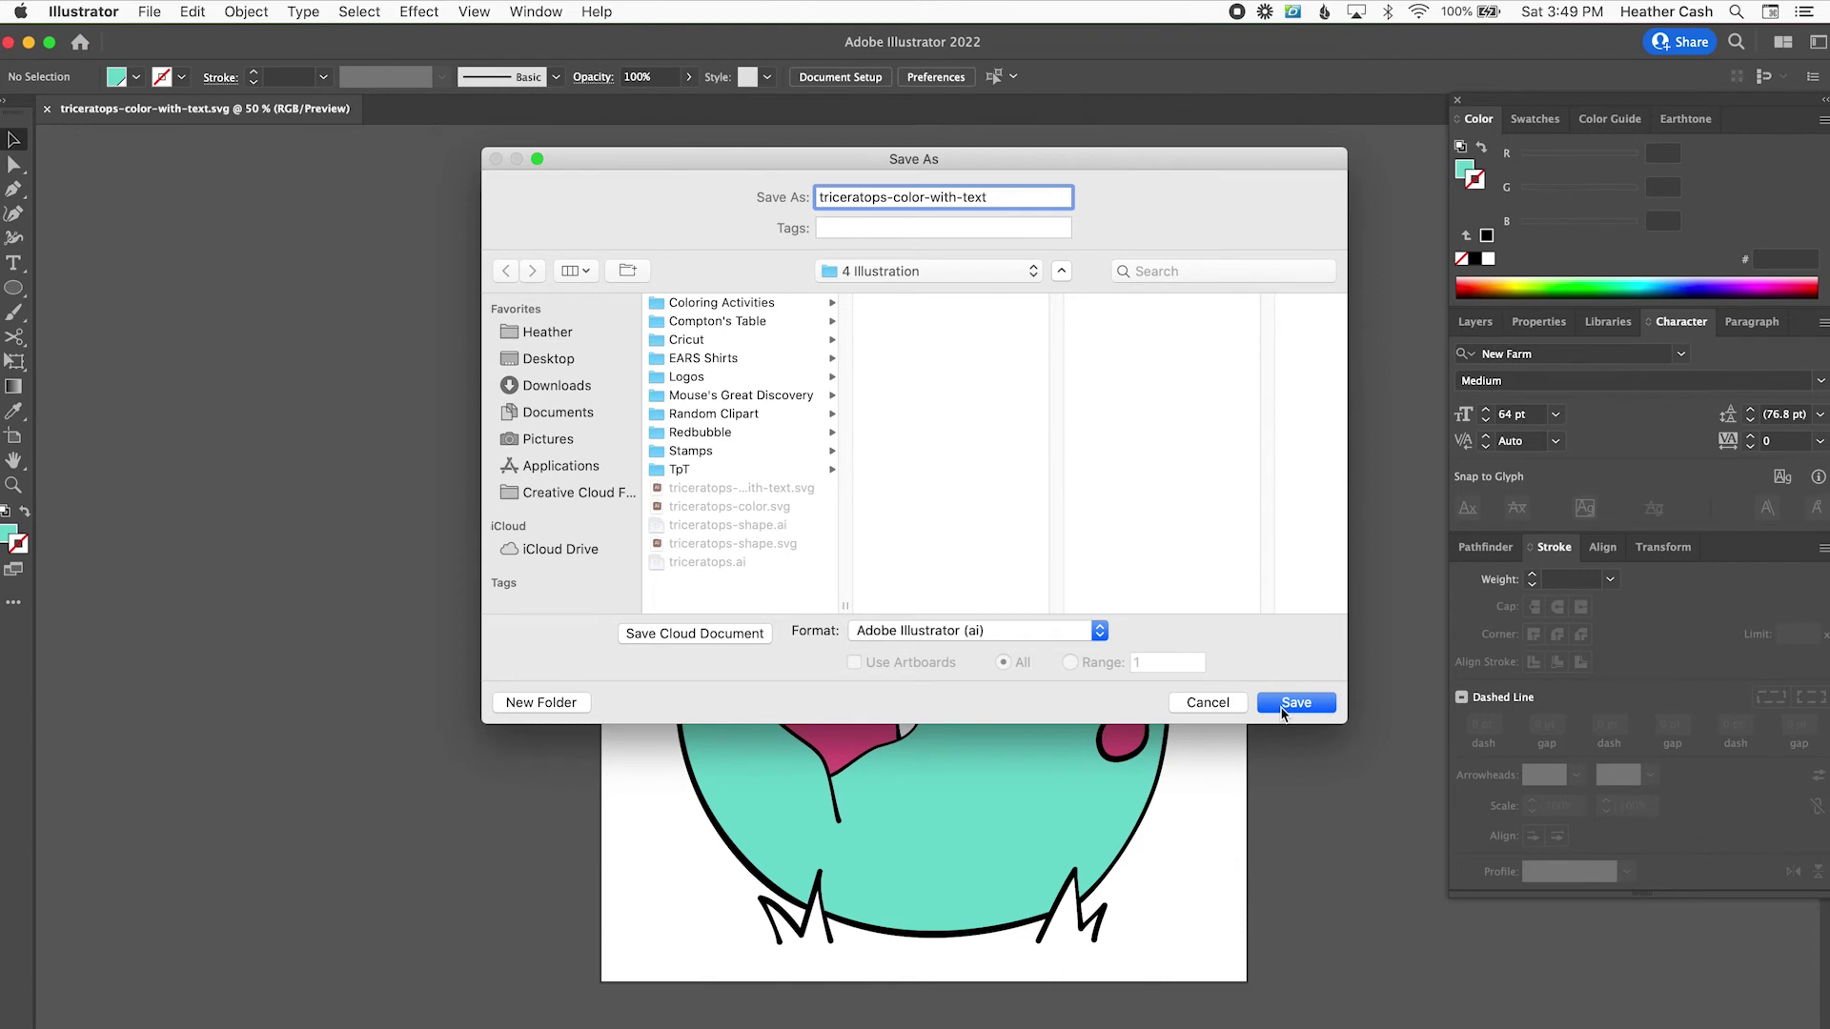
pyautogui.click(1285, 709)
pyautogui.click(1150, 884)
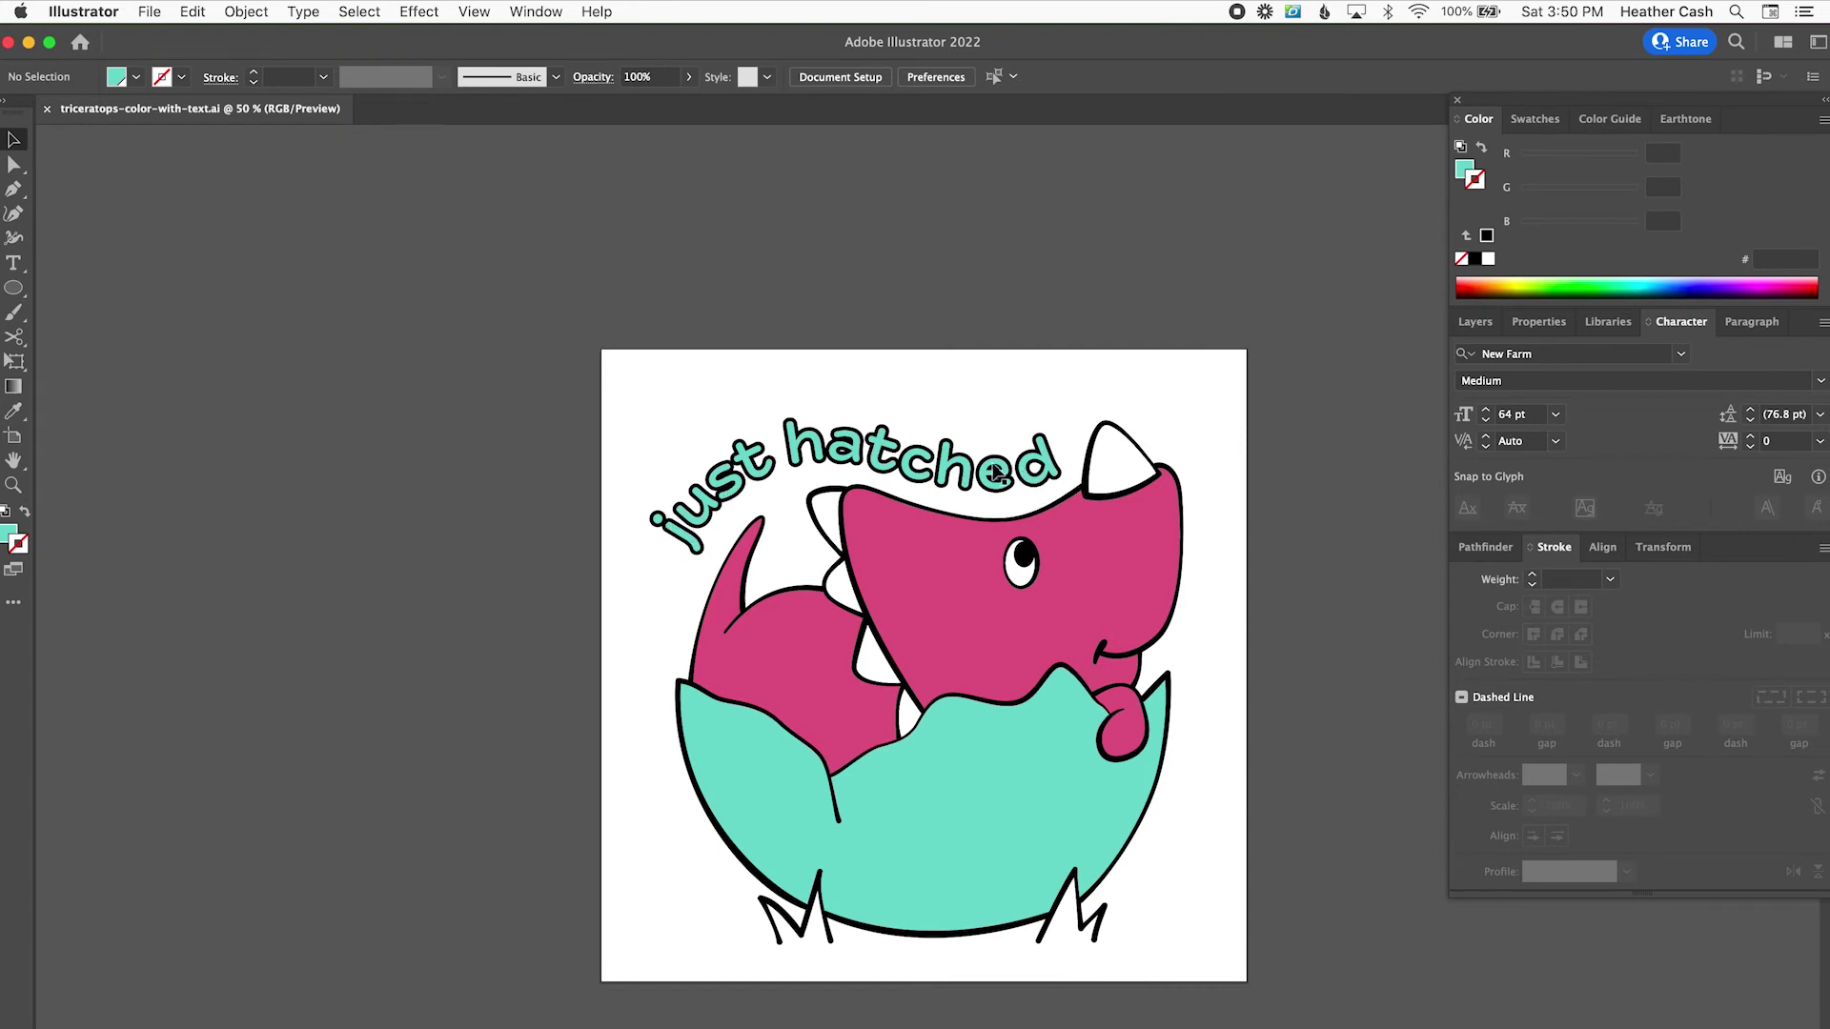
# Step: Save a separate Adobe Illustrator version of the artwork named triceratops-color-with-text-shape.ai
pyautogui.click(756, 467)
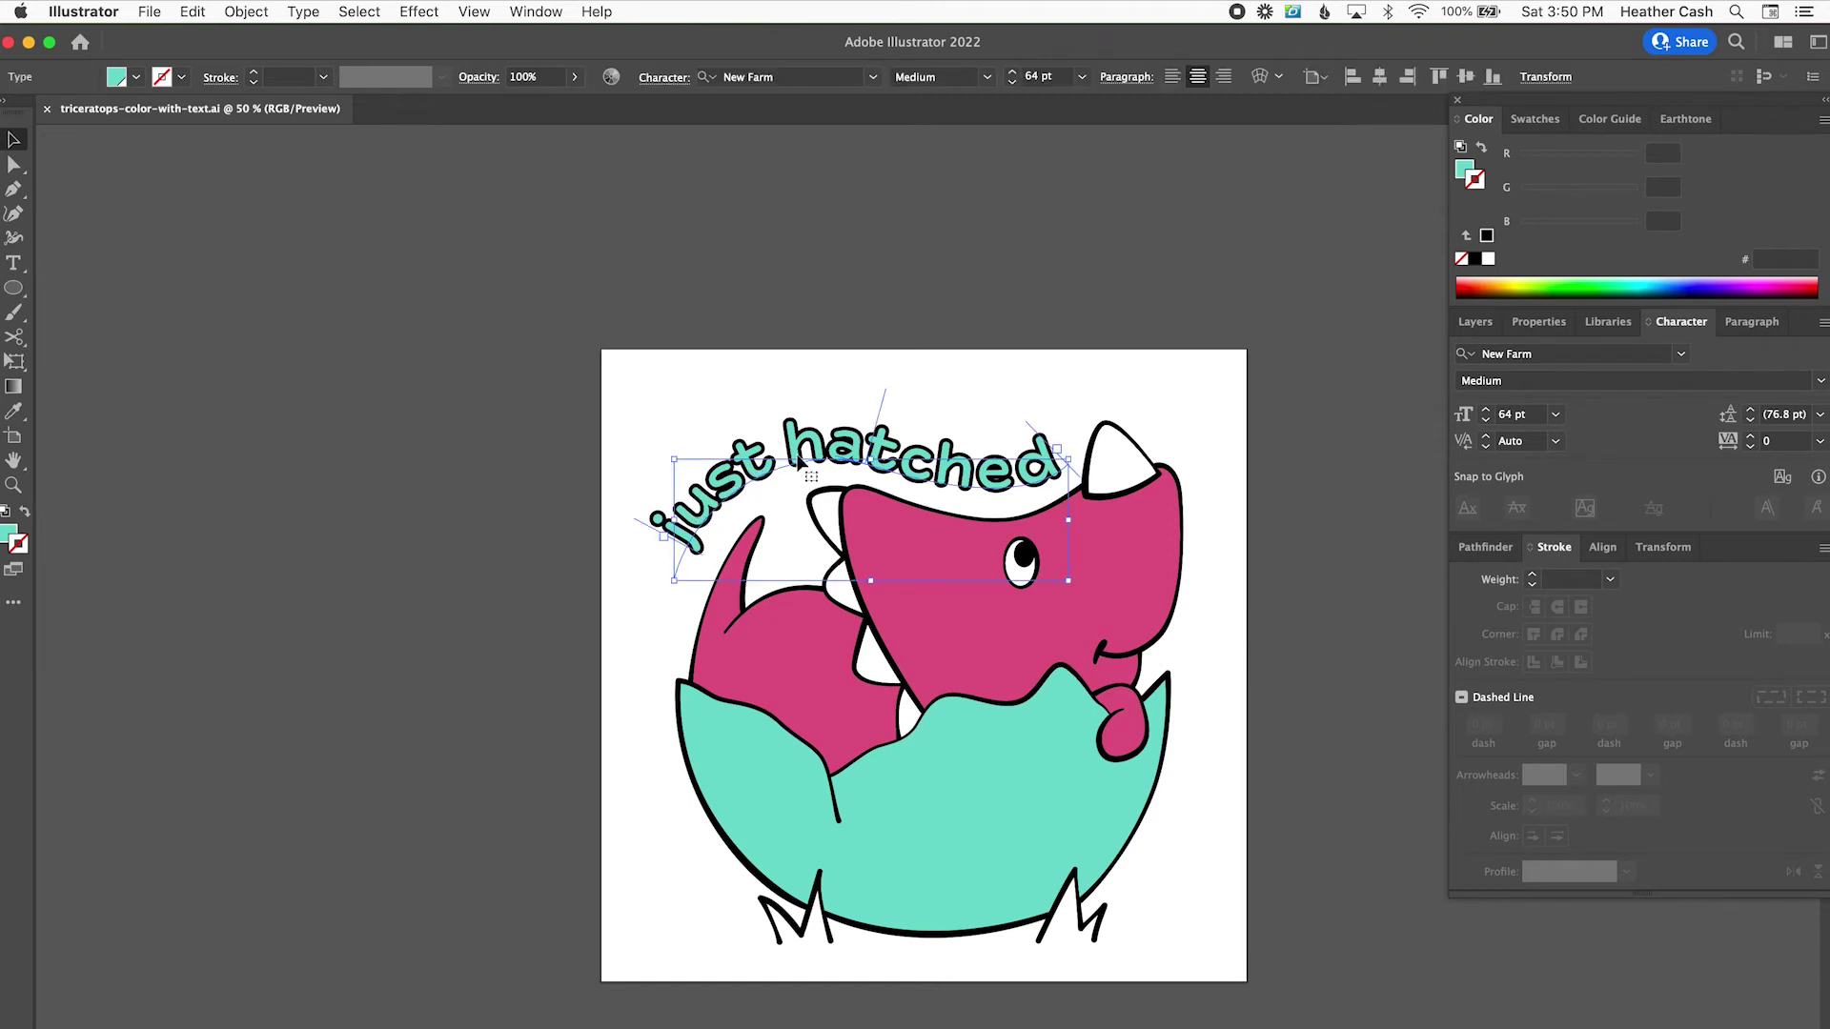
pyautogui.click(648, 349)
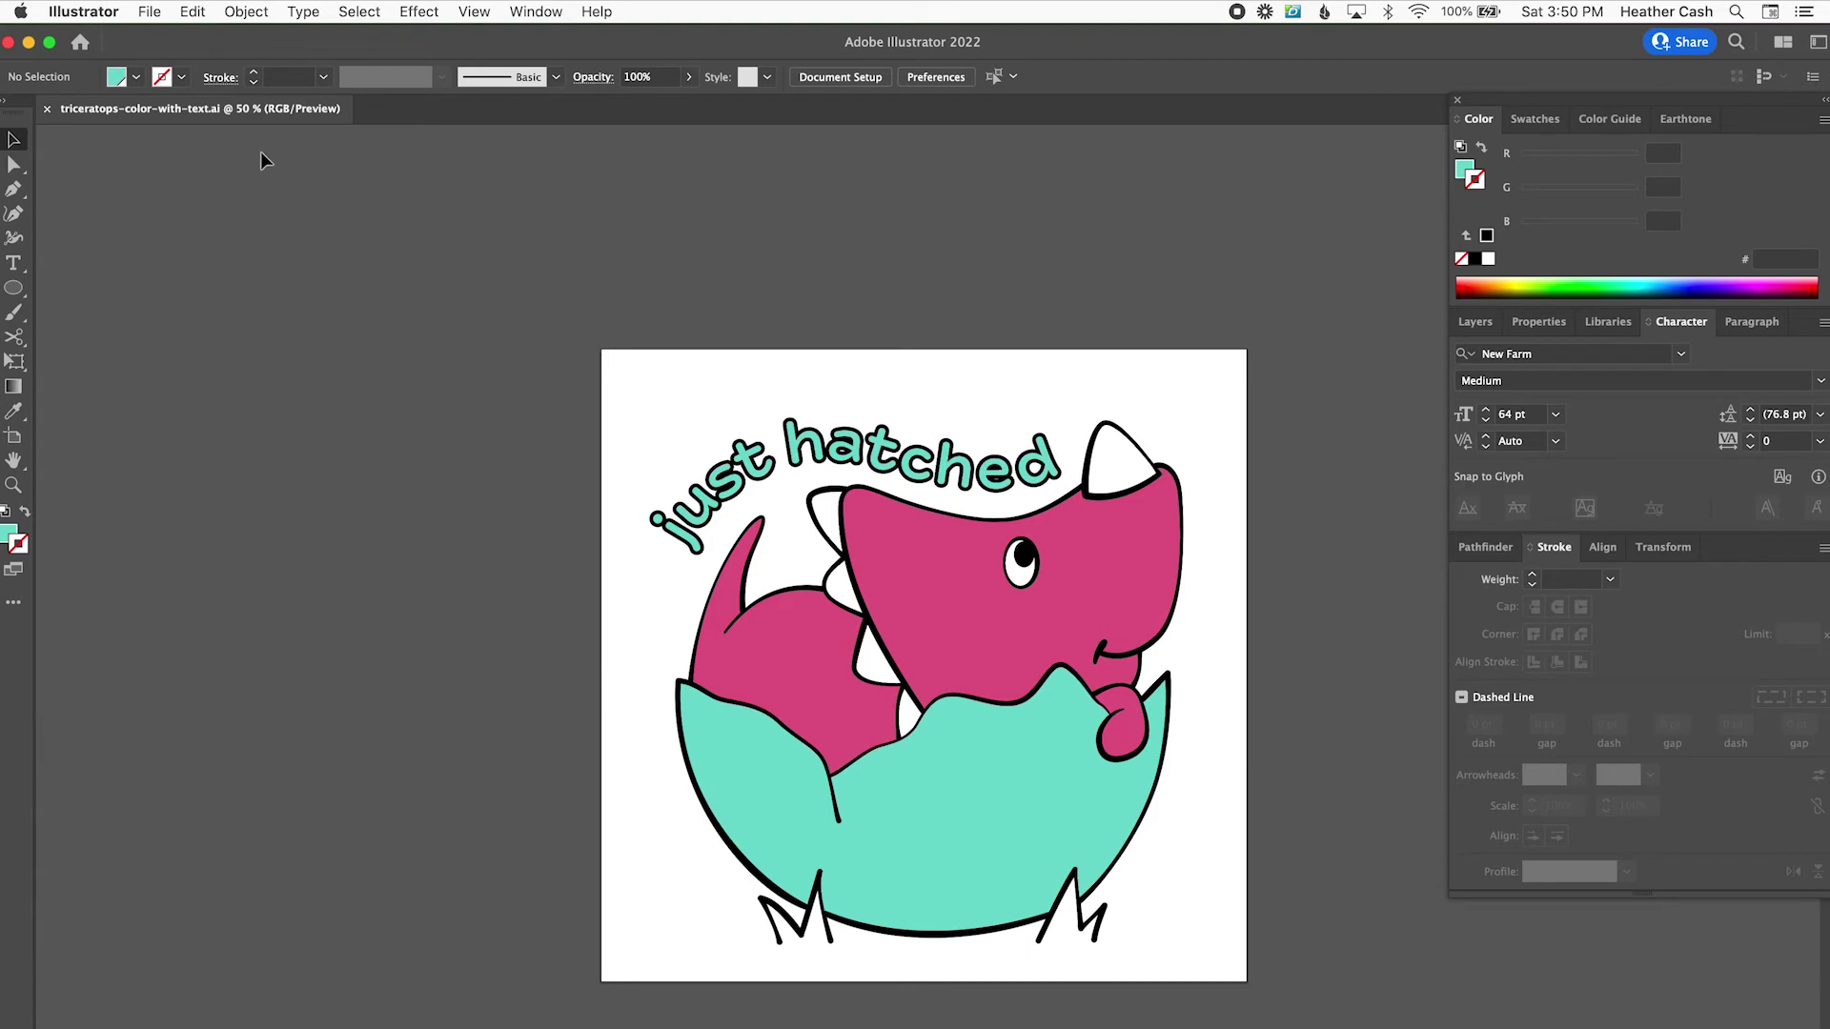
pyautogui.click(148, 19)
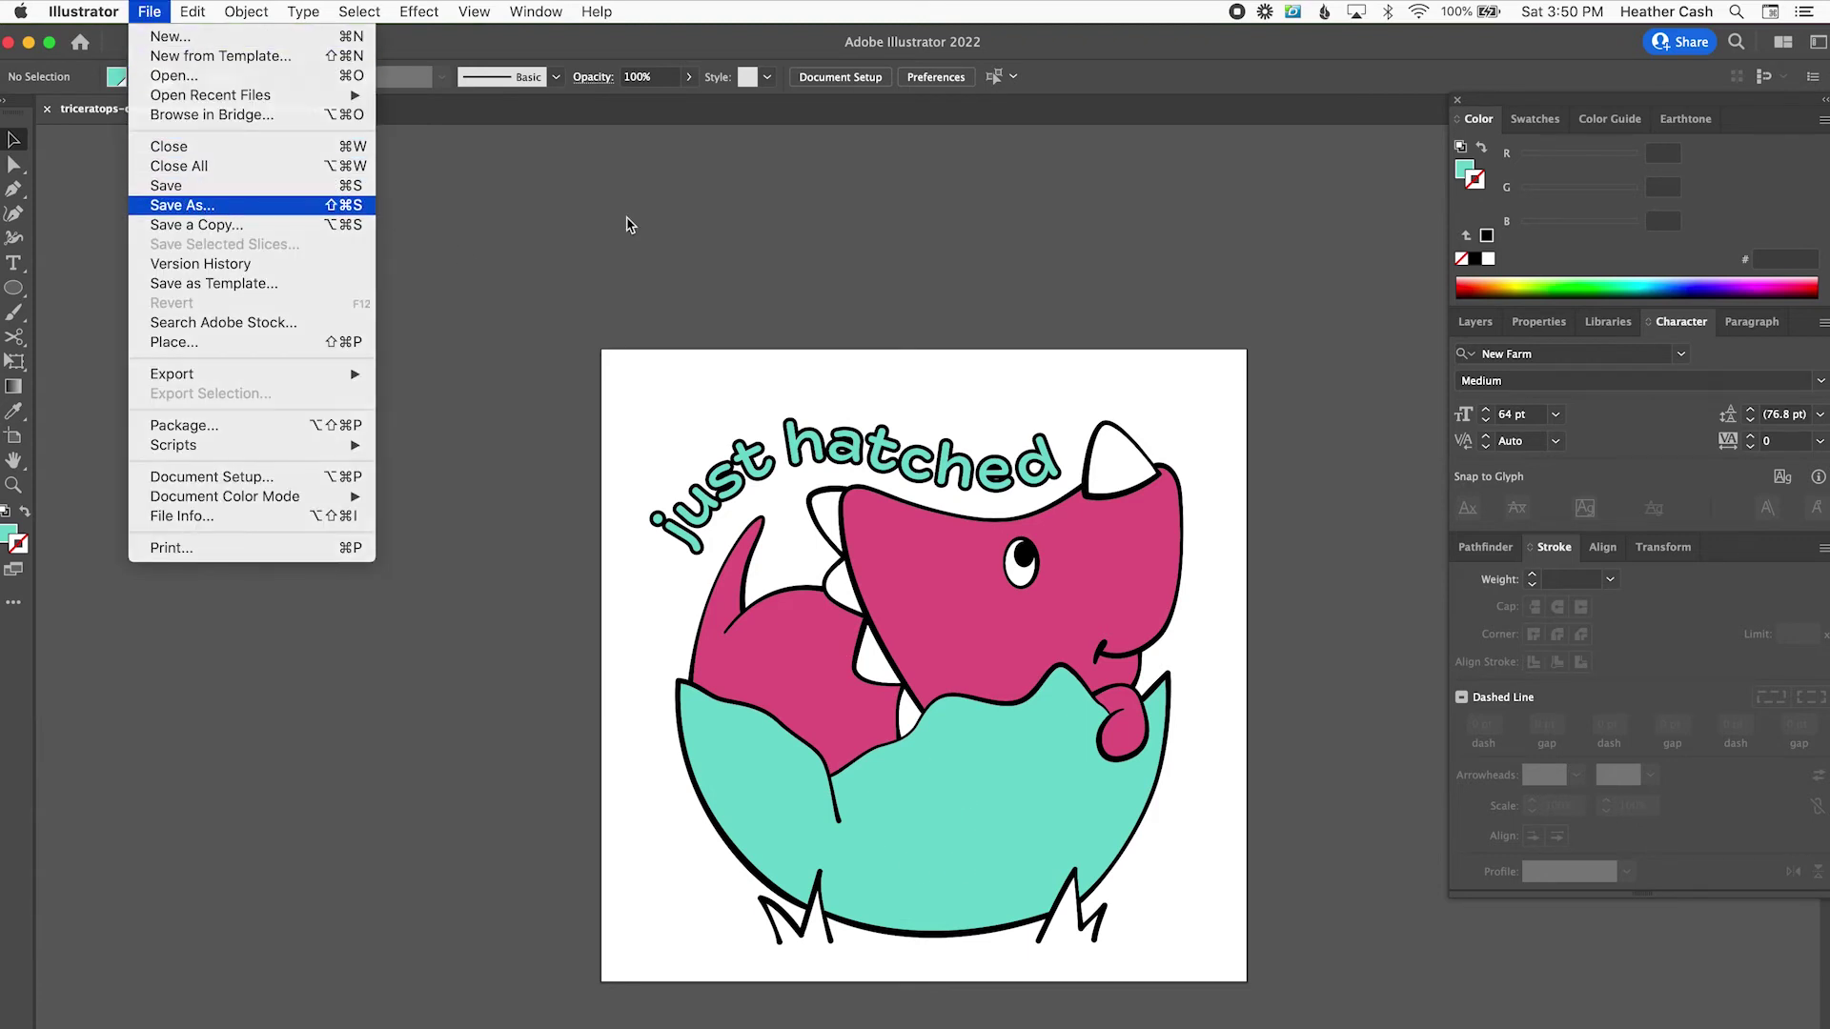
pyautogui.click(1094, 276)
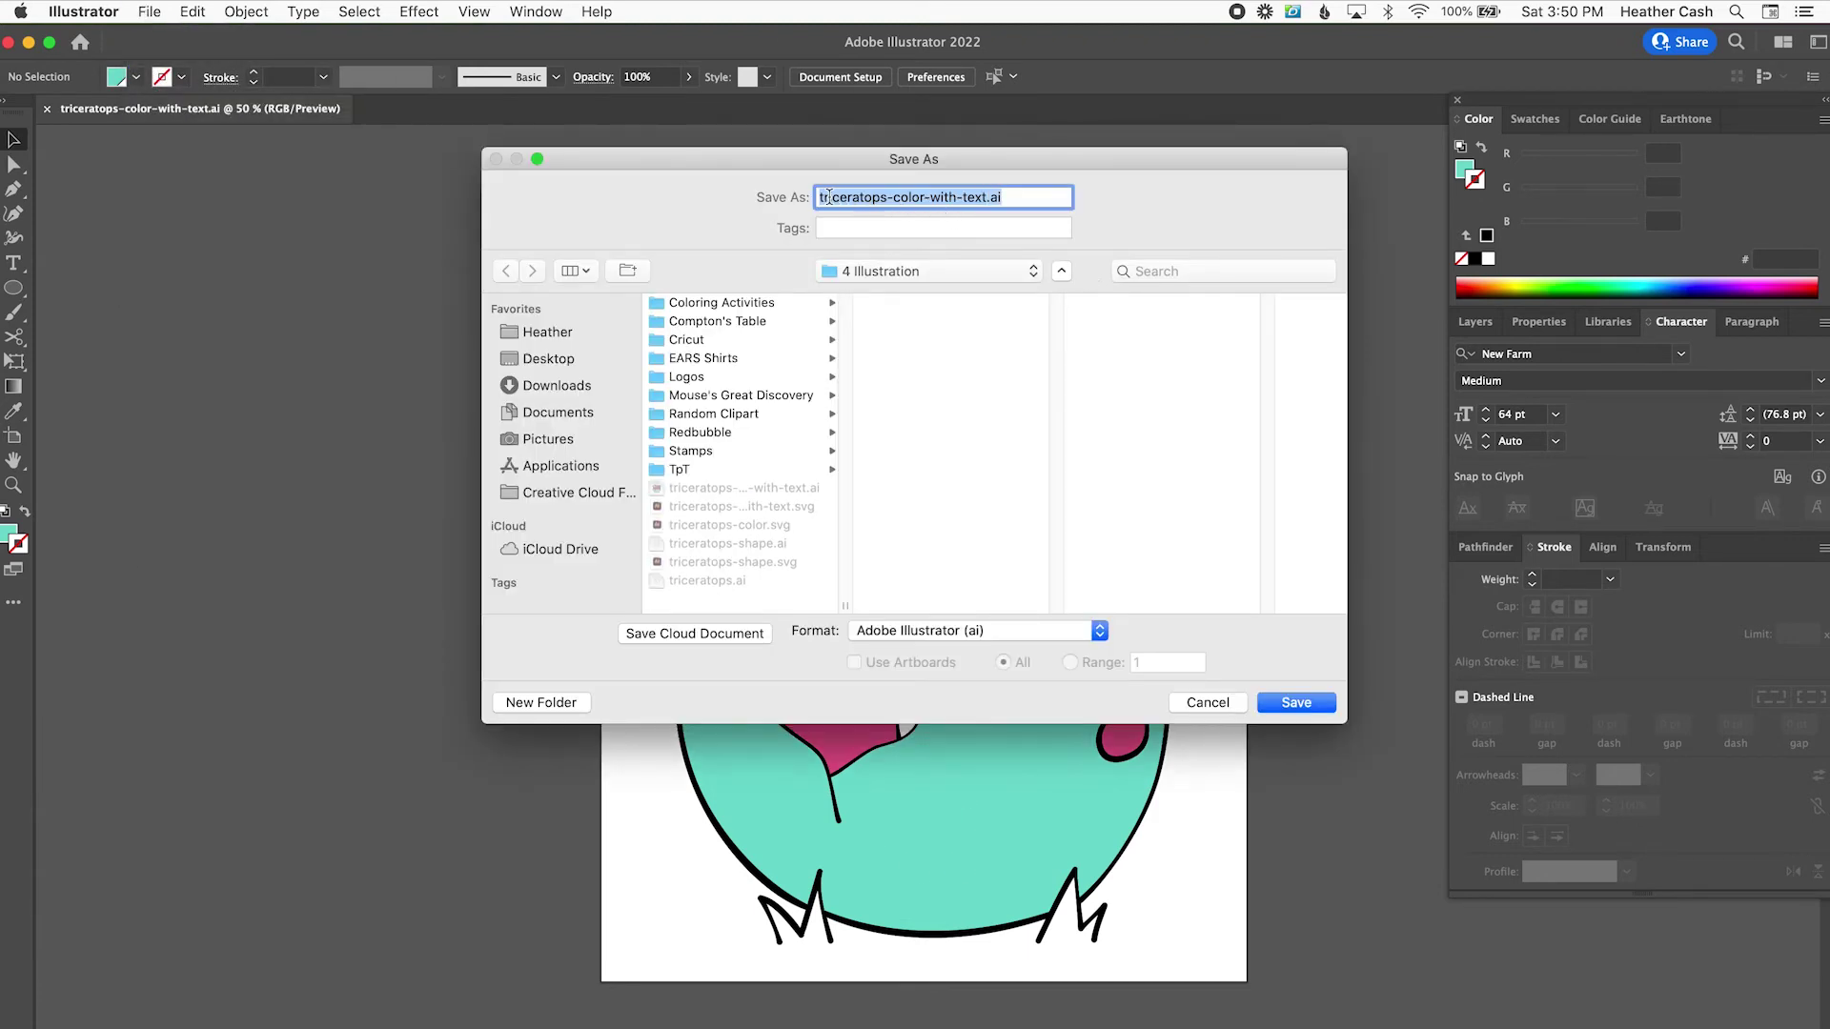
pyautogui.click(882, 196)
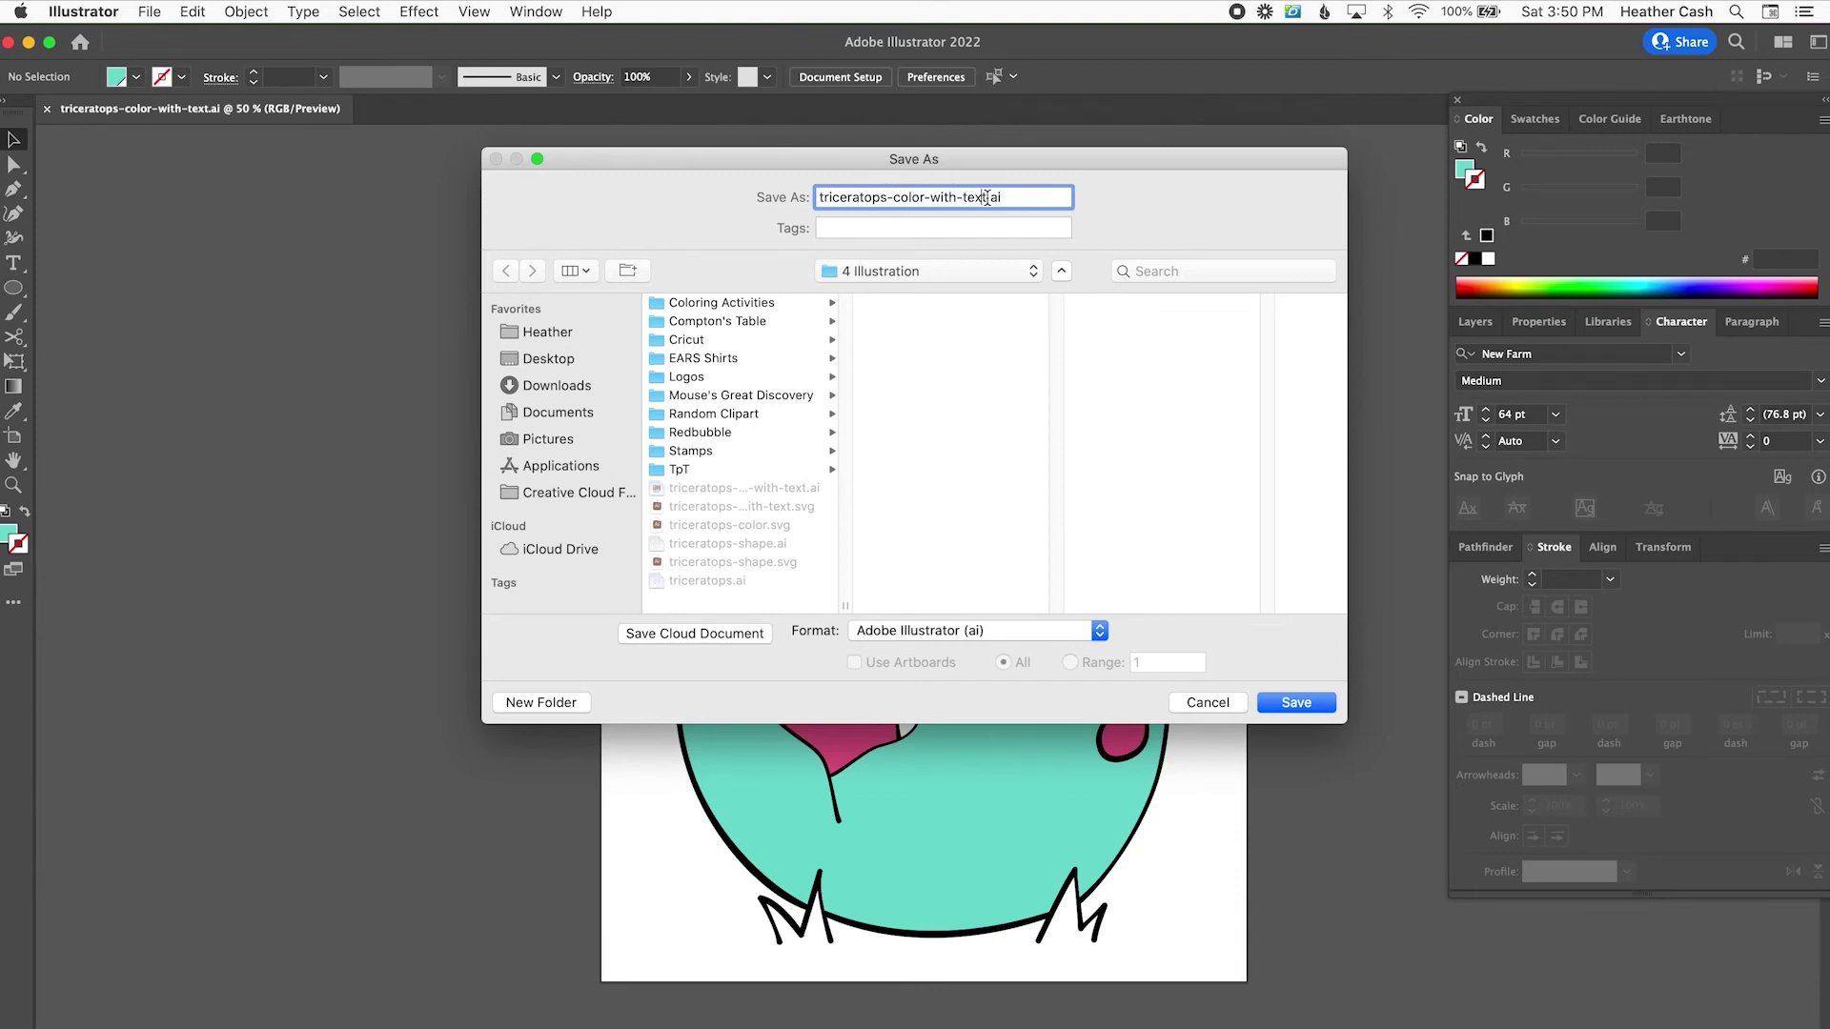
pyautogui.write('-shape')
pyautogui.click(1274, 708)
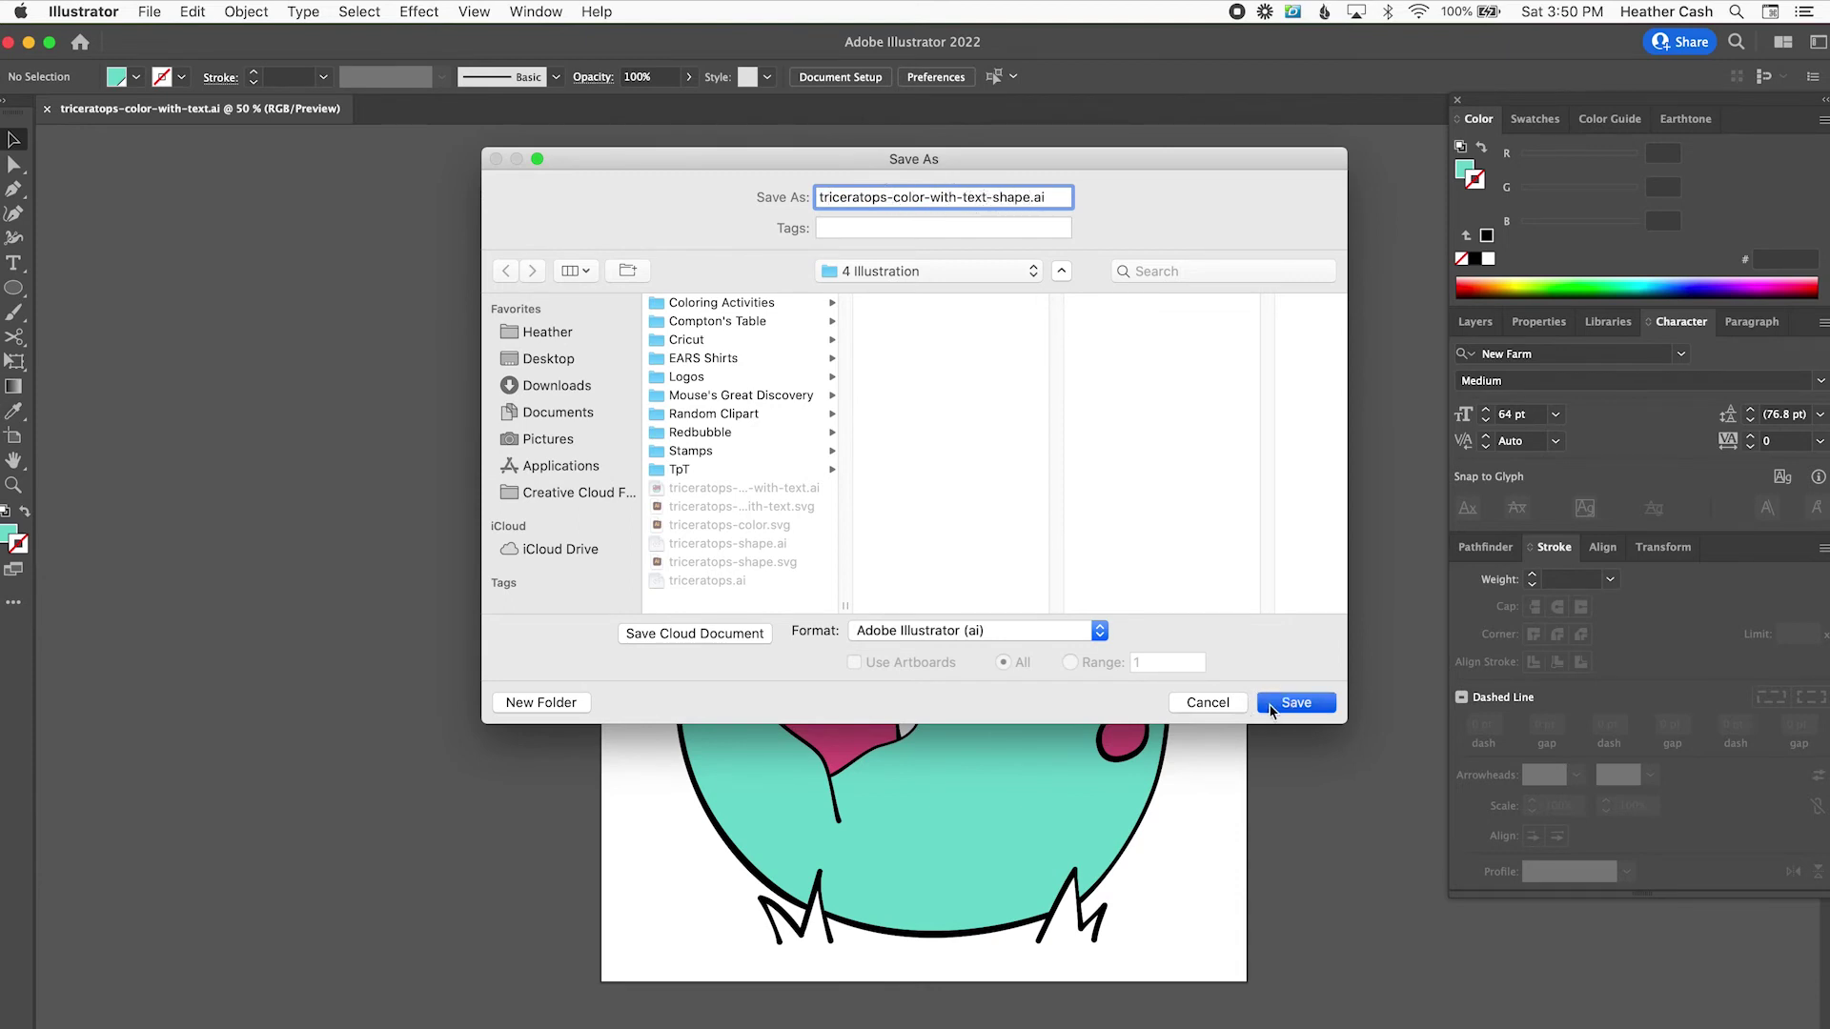
pyautogui.click(1145, 883)
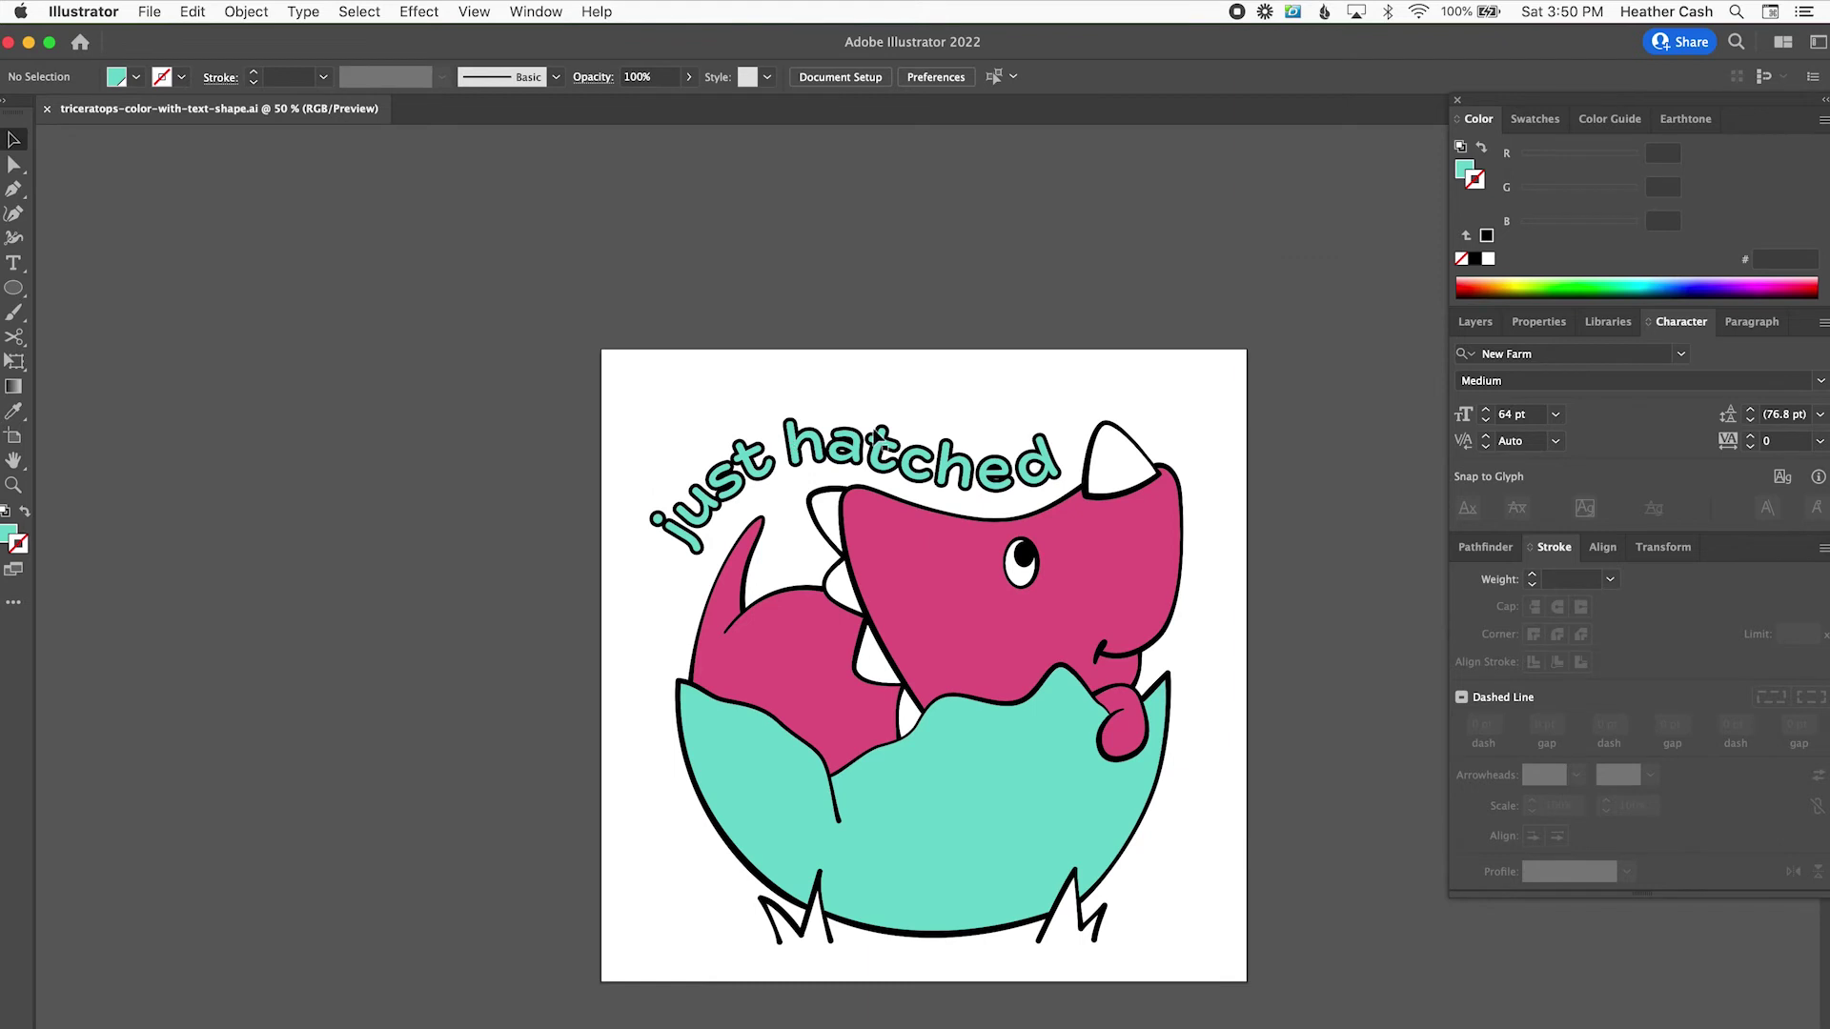
# Step: Select both "just hatched" path texts and expand them into shapes with Object and Fill enabled
pyautogui.moveTo(625, 393); pyautogui.dragTo(761, 532)
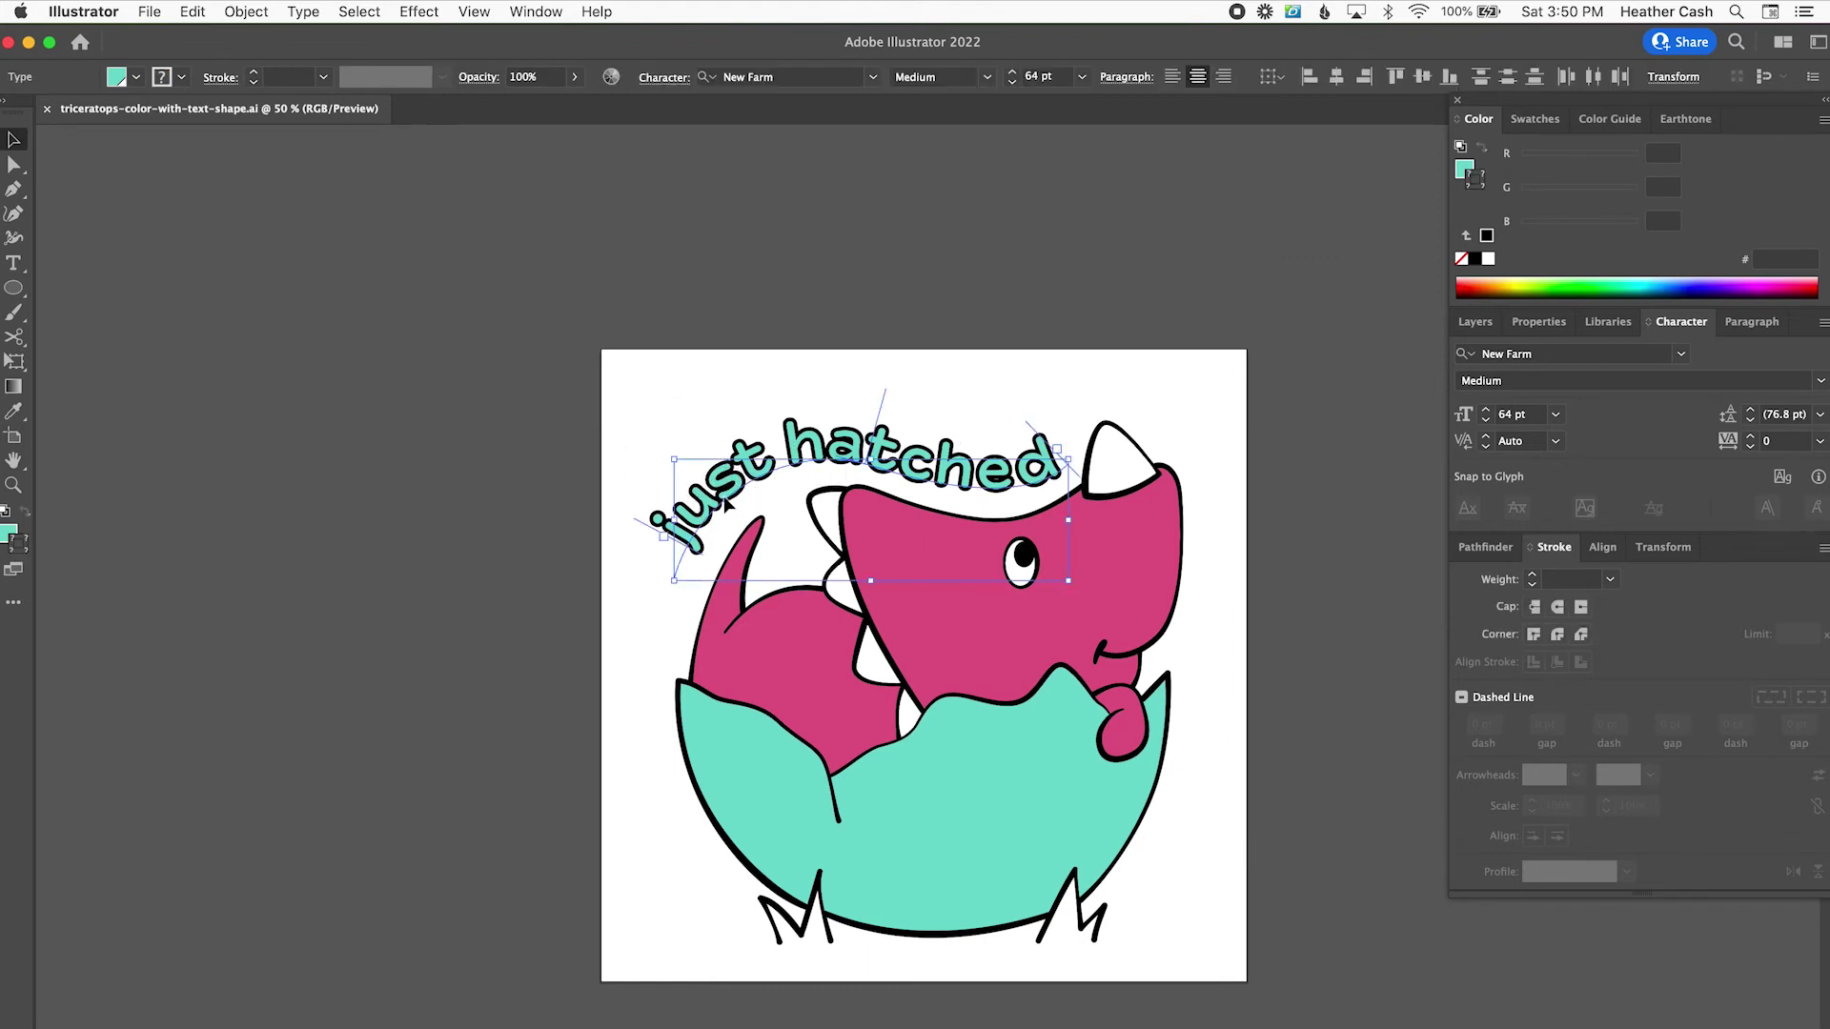
pyautogui.click(240, 11)
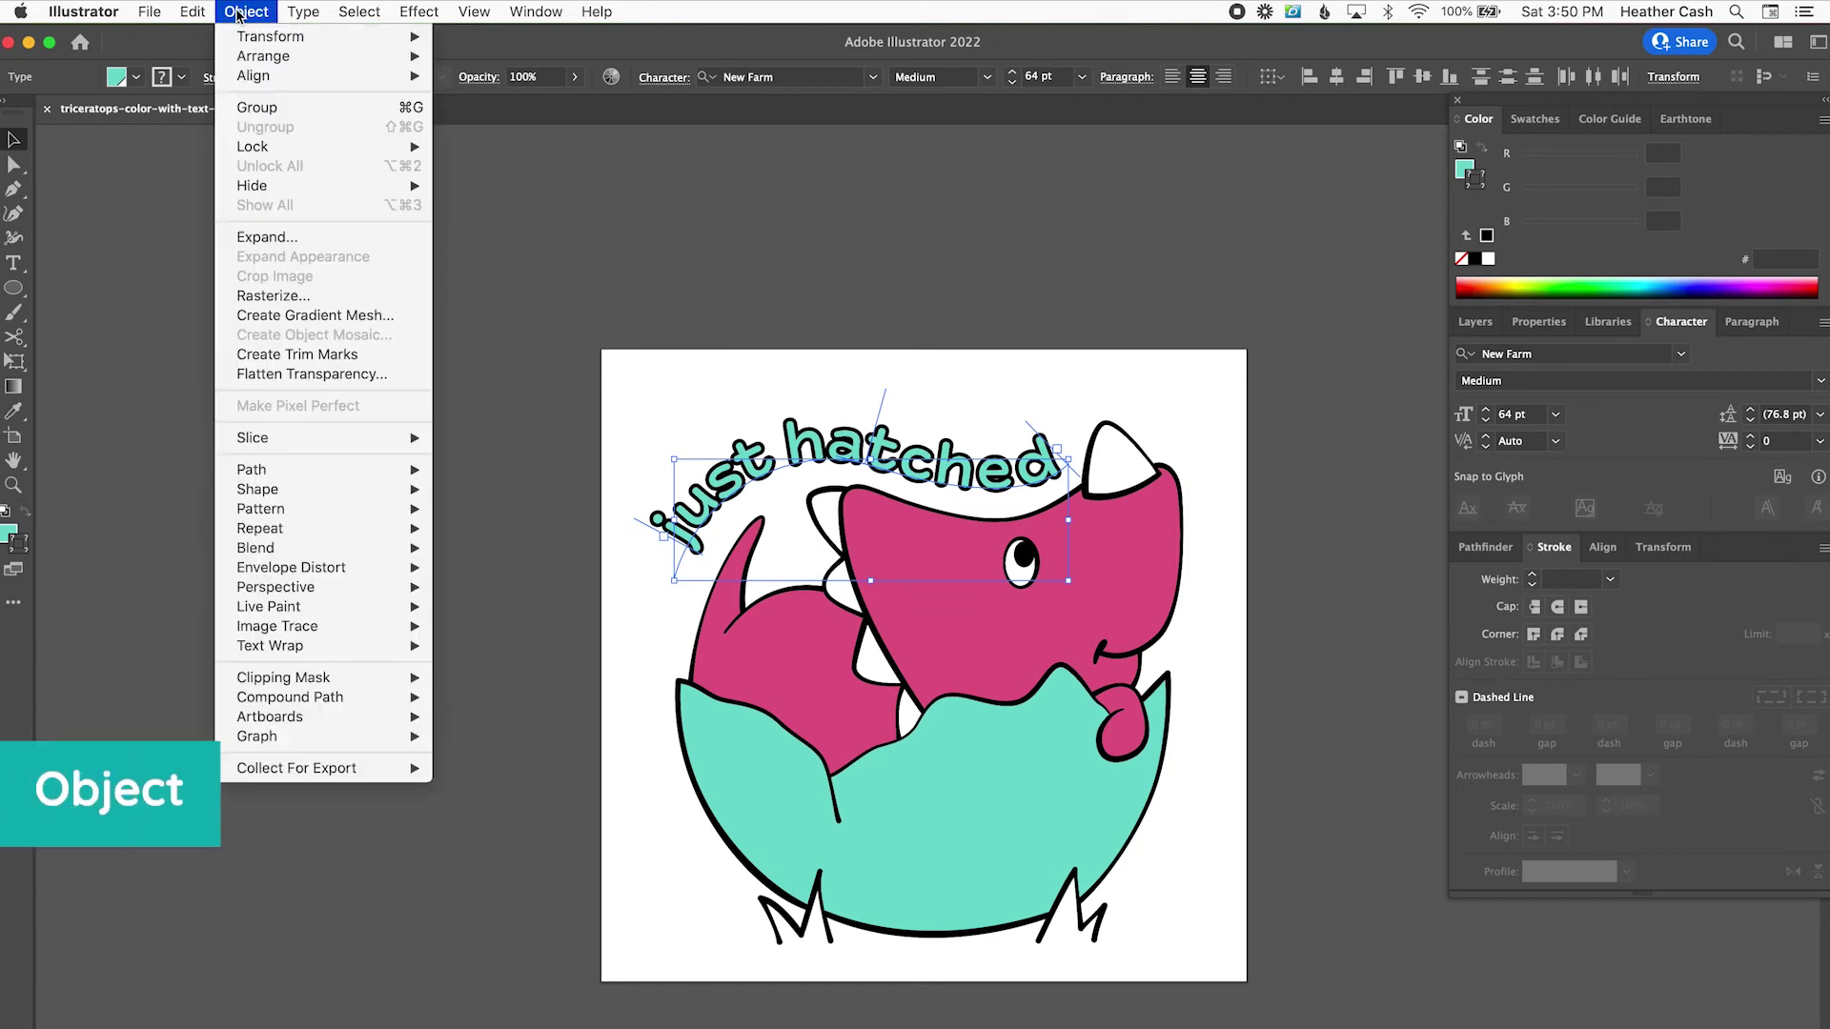
pyautogui.click(319, 239)
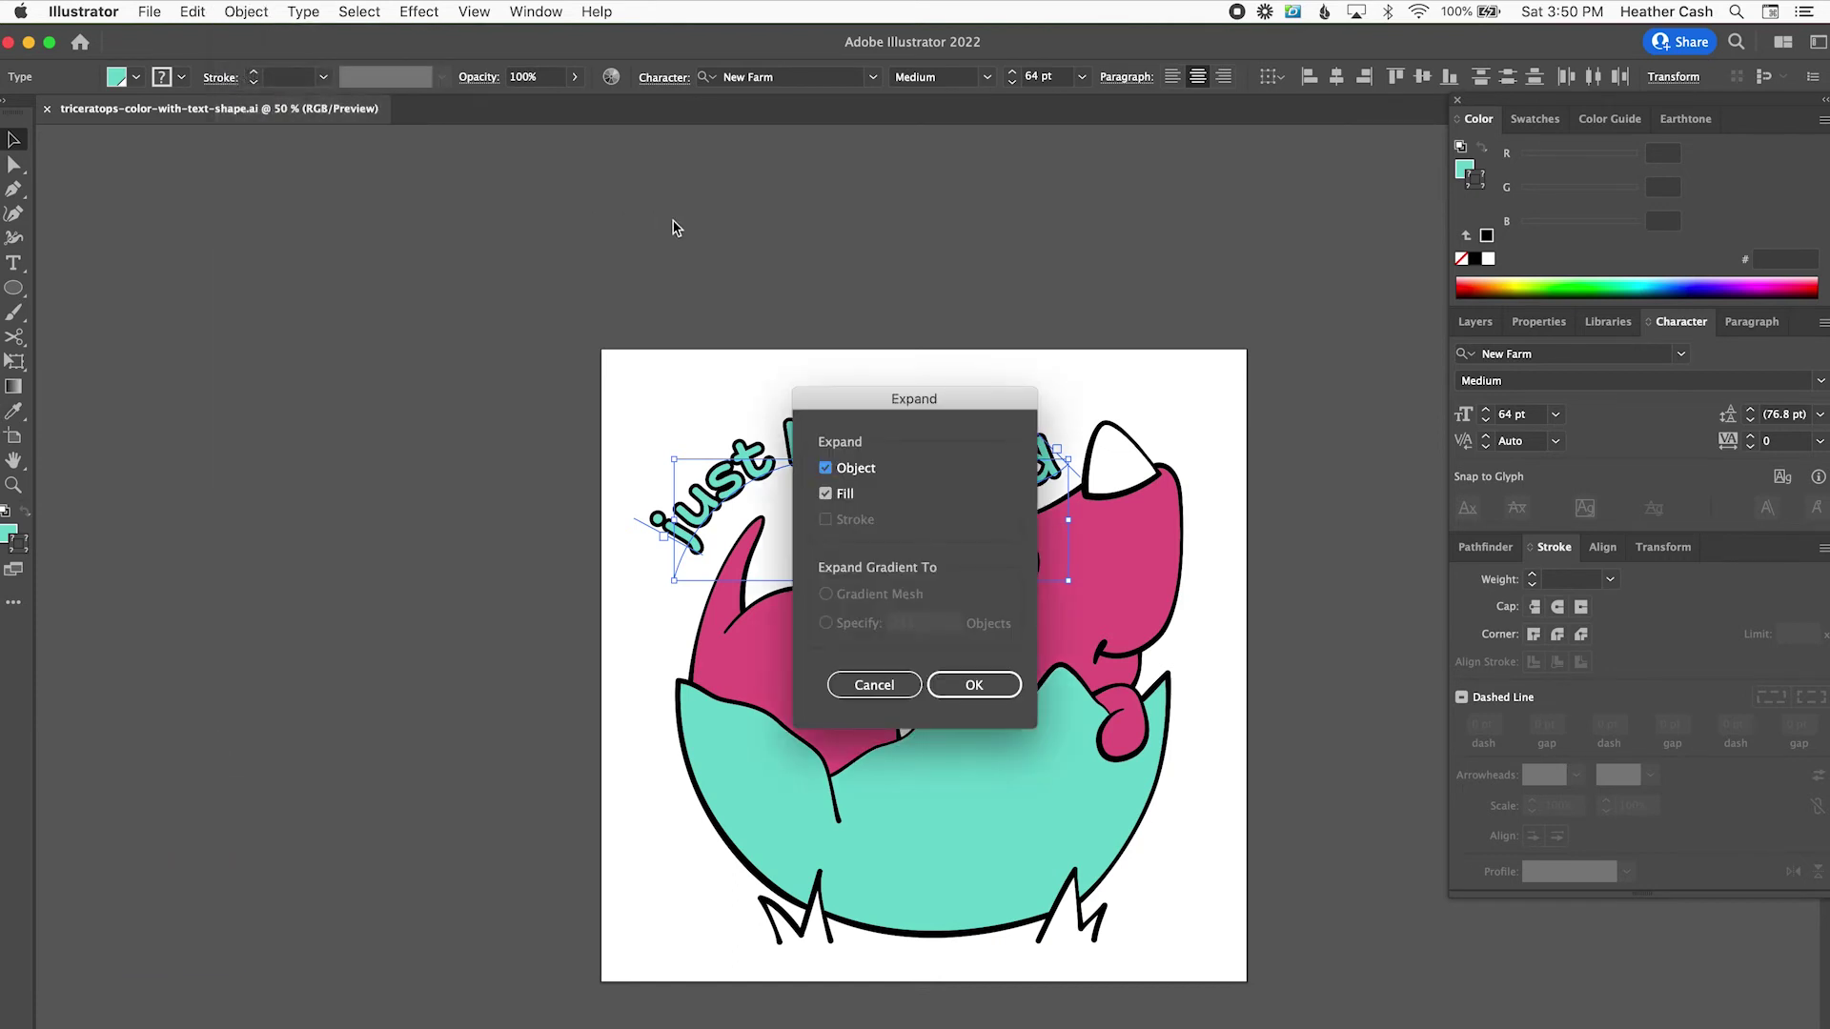
pyautogui.click(963, 686)
# Step: Move the expanded teal text up off the black text and inspect the anchor points of both sets of letters
pyautogui.moveTo(734, 482); pyautogui.dragTo(705, 397)
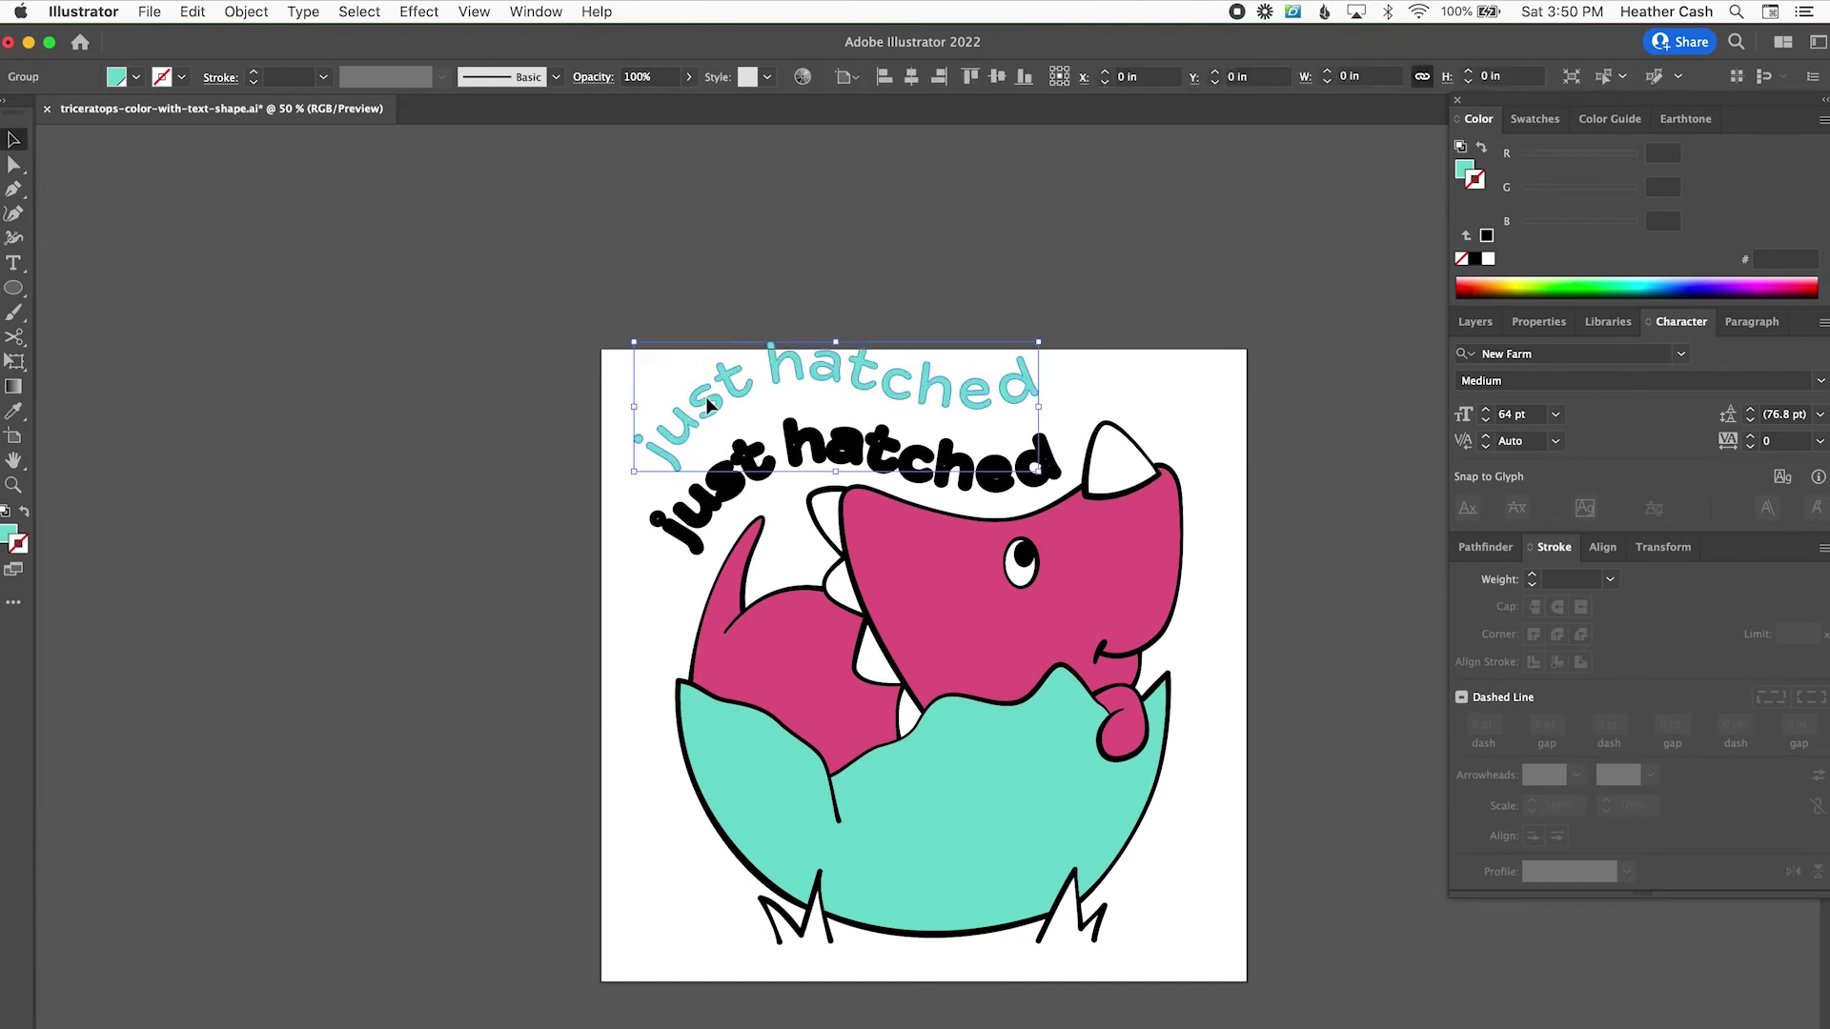
pyautogui.click(14, 170)
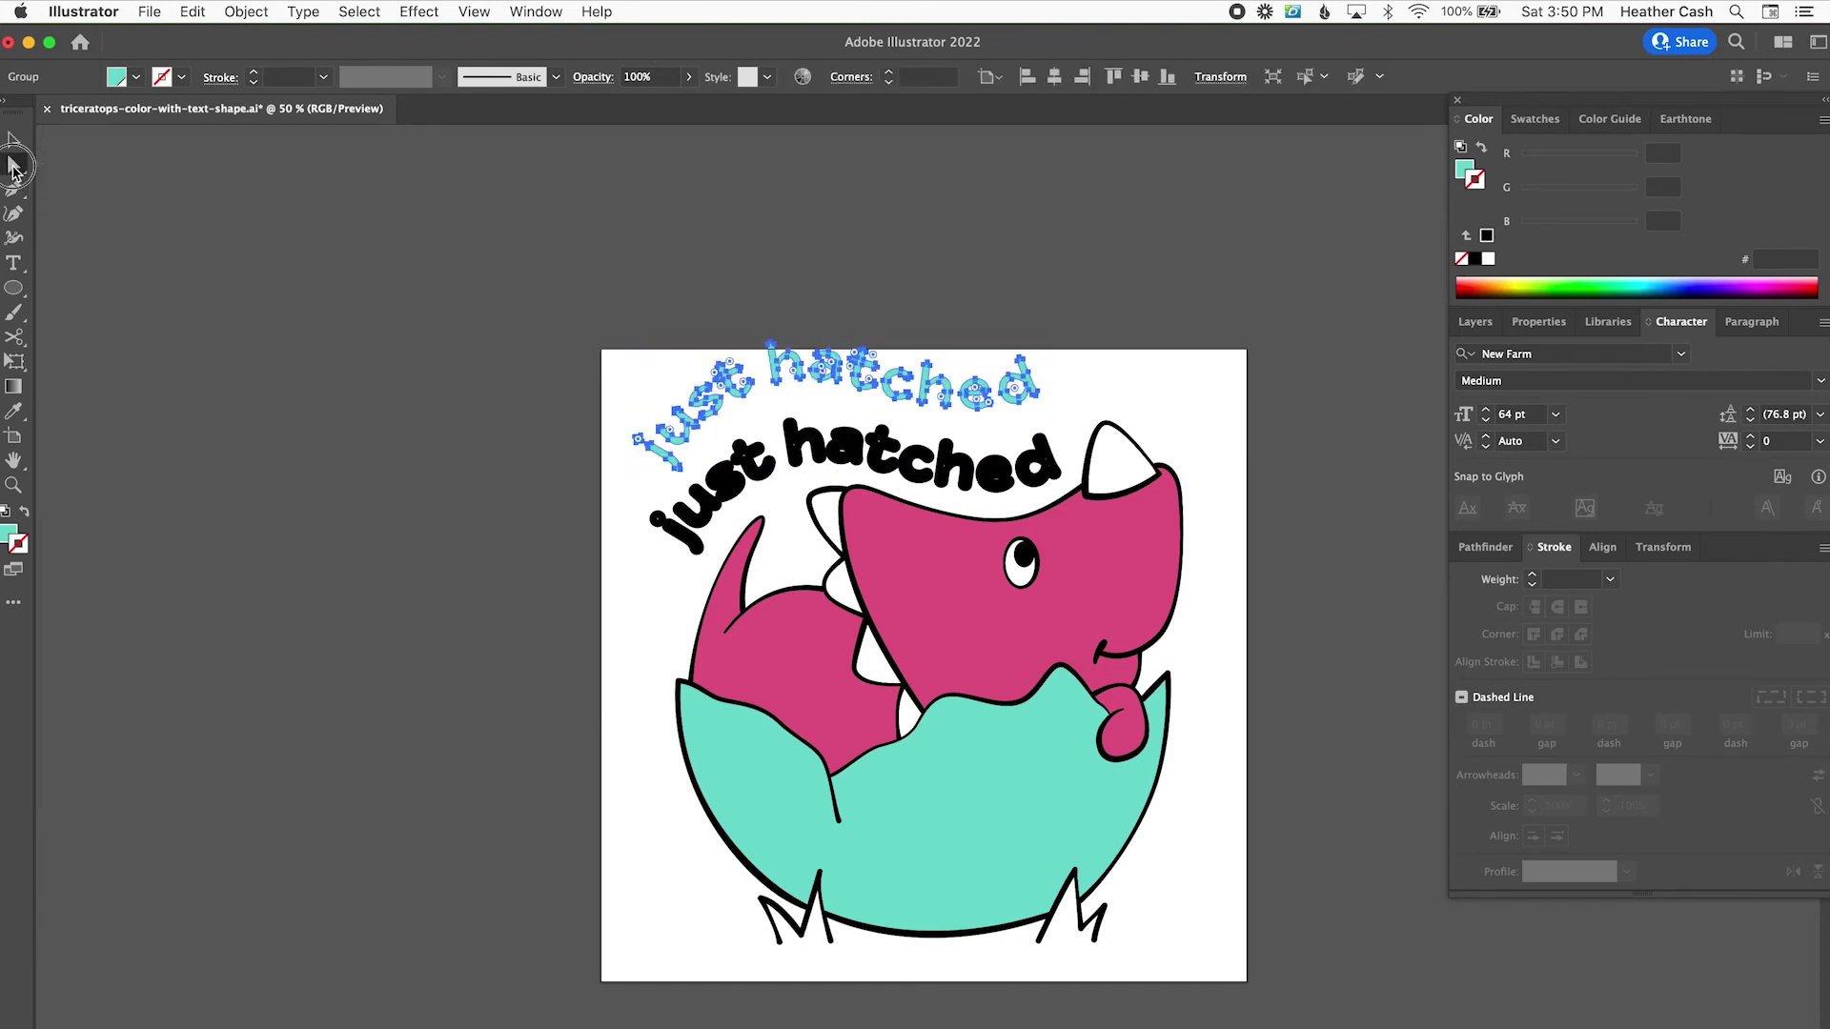
pyautogui.press('super+equal')
pyautogui.press('super+equal')
pyautogui.press('super+equal')
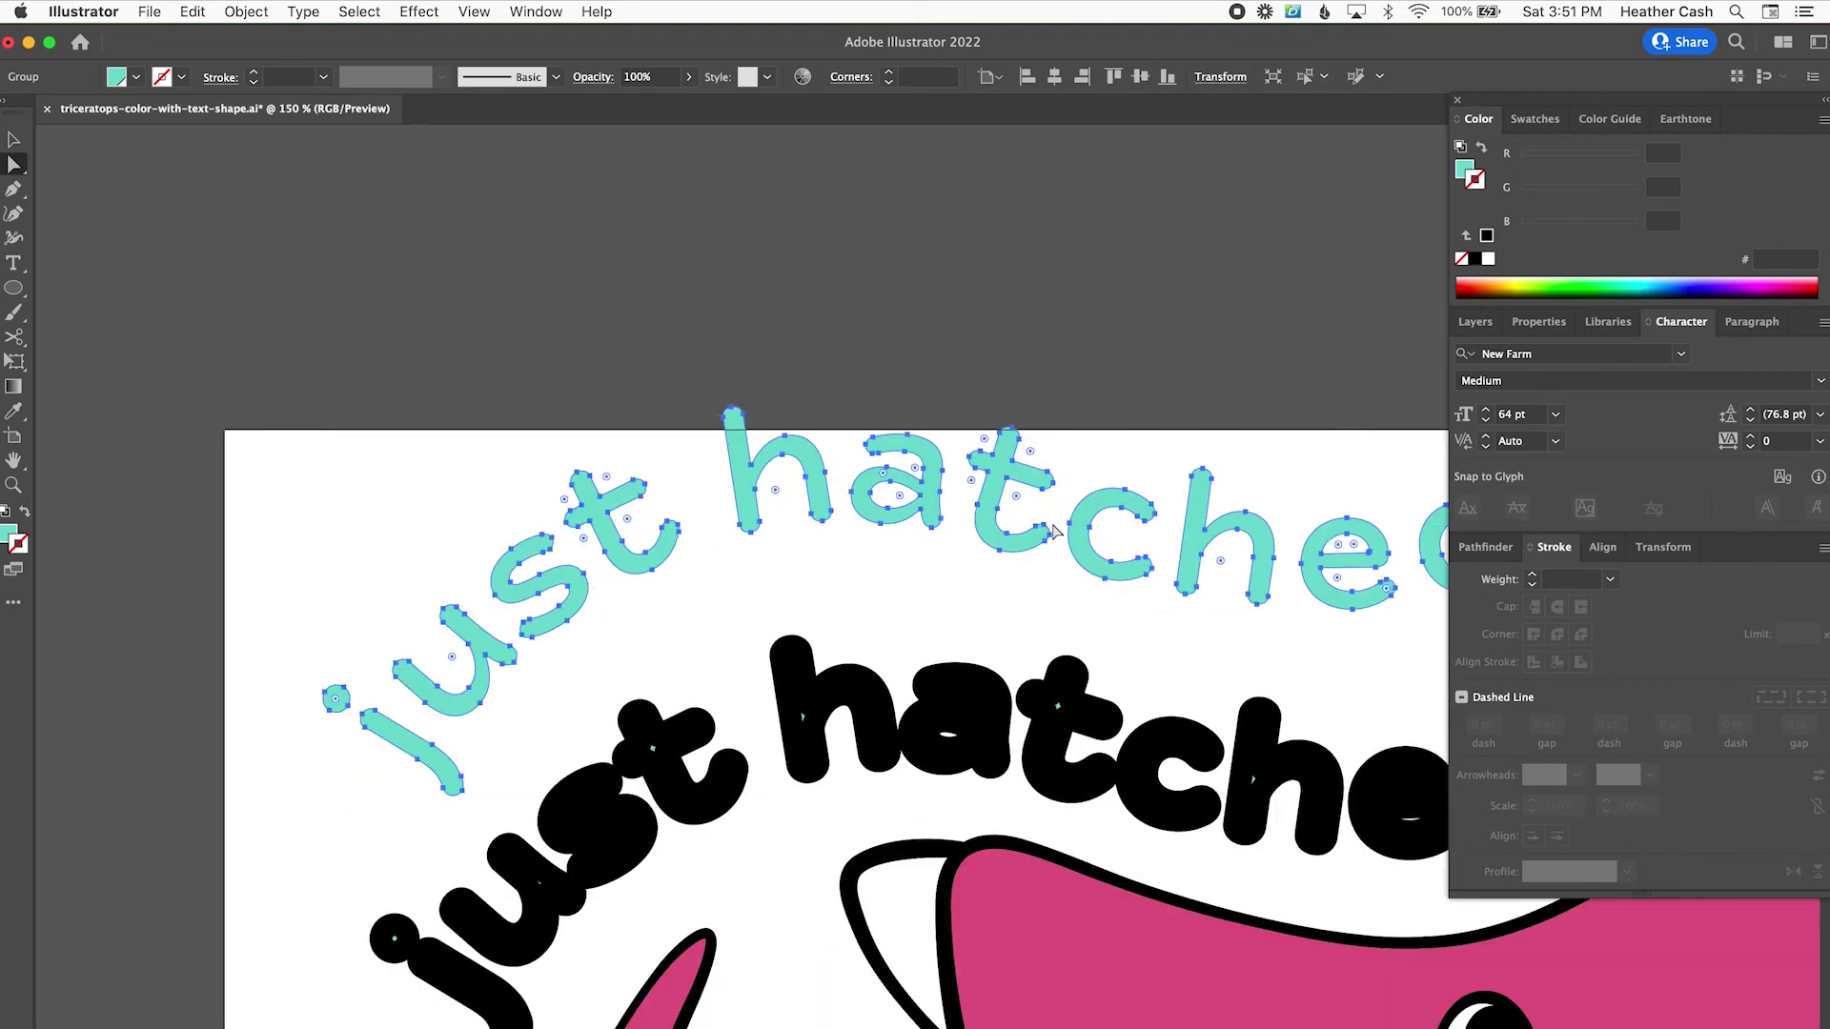
pyautogui.click(639, 863)
pyautogui.click(522, 917)
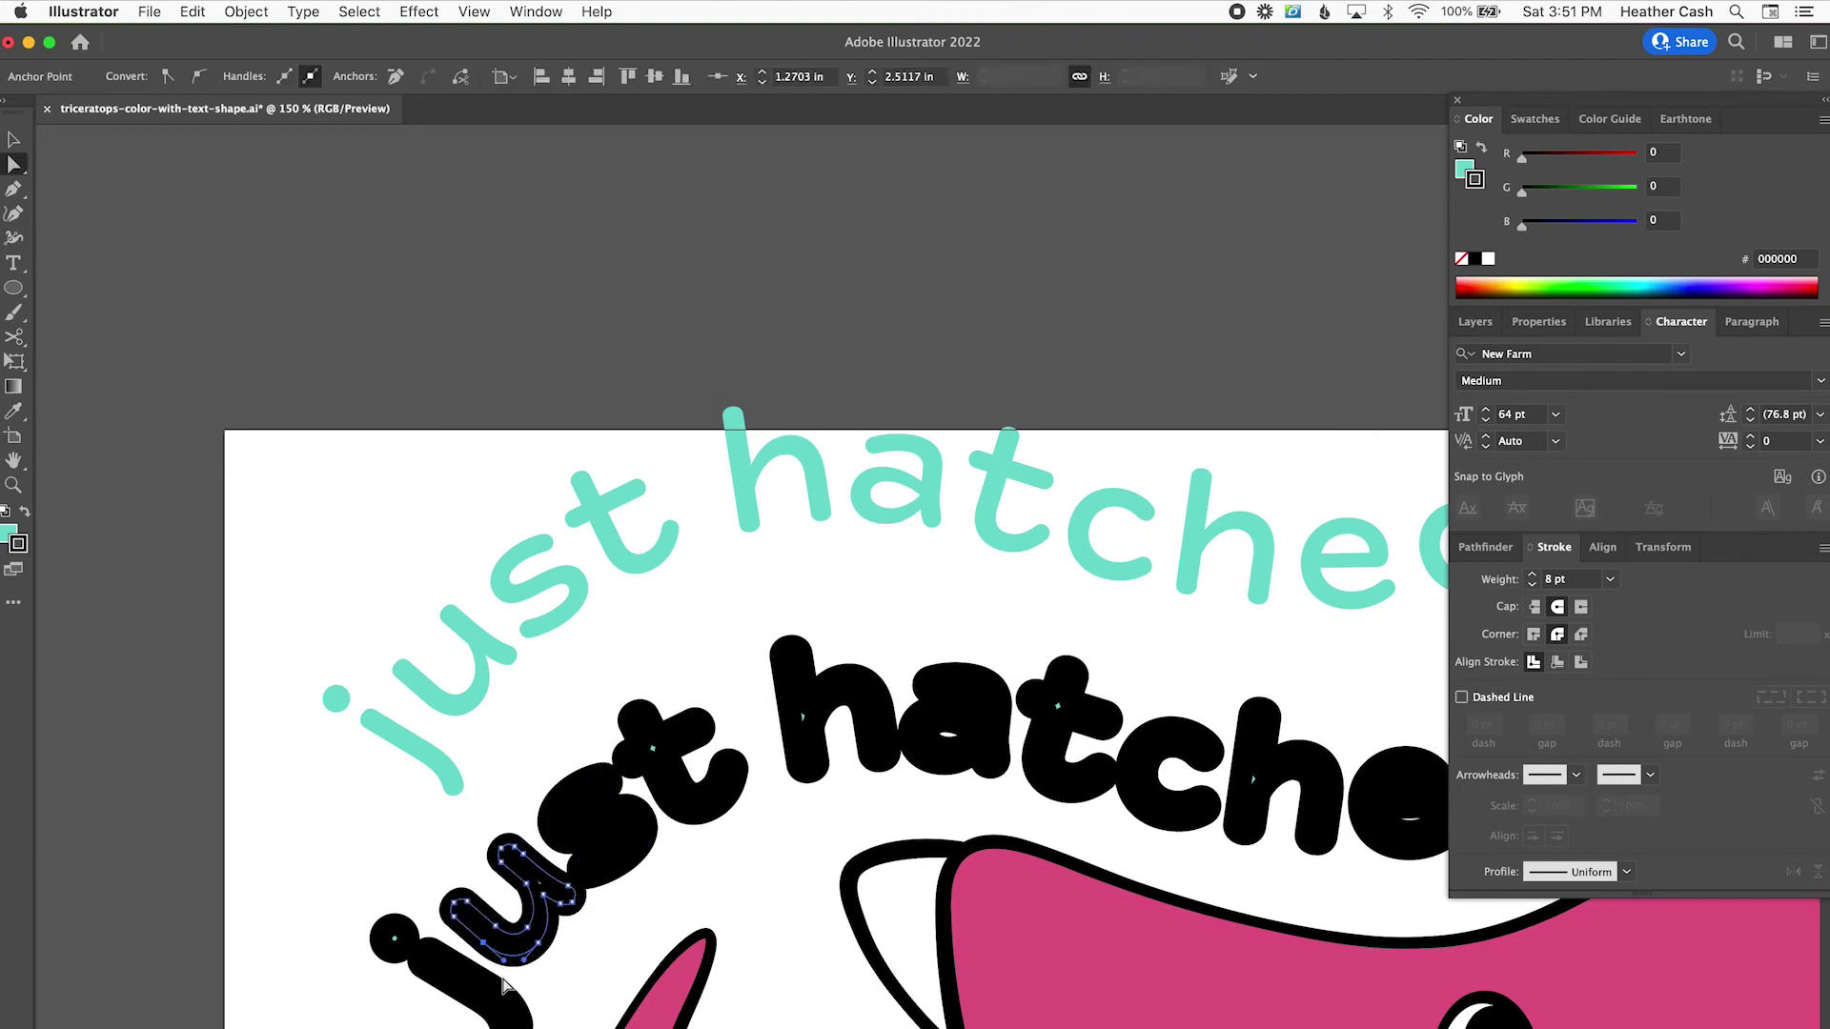
# Step: Expand the fill and stroke of the black "just hatched" lettering, and unite it with Pathfinder
pyautogui.press('v')
pyautogui.press('super+minus')
pyautogui.press('super+minus')
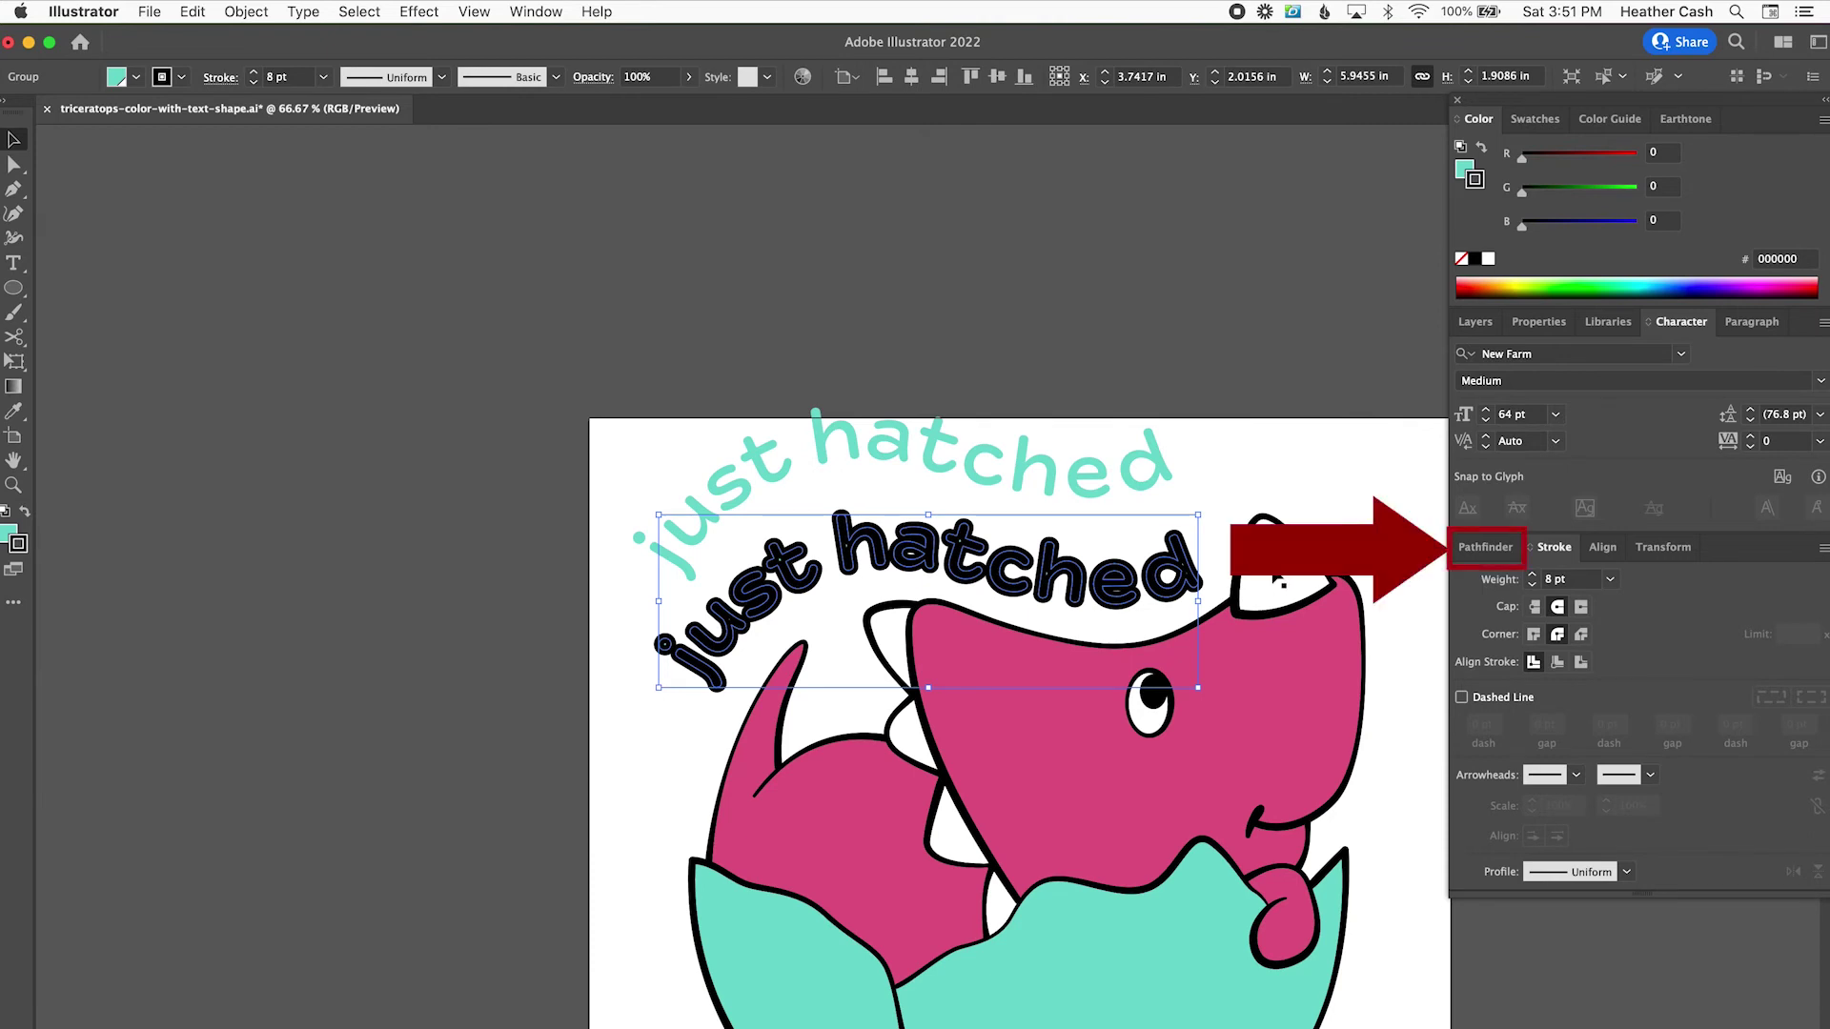
pyautogui.click(1486, 548)
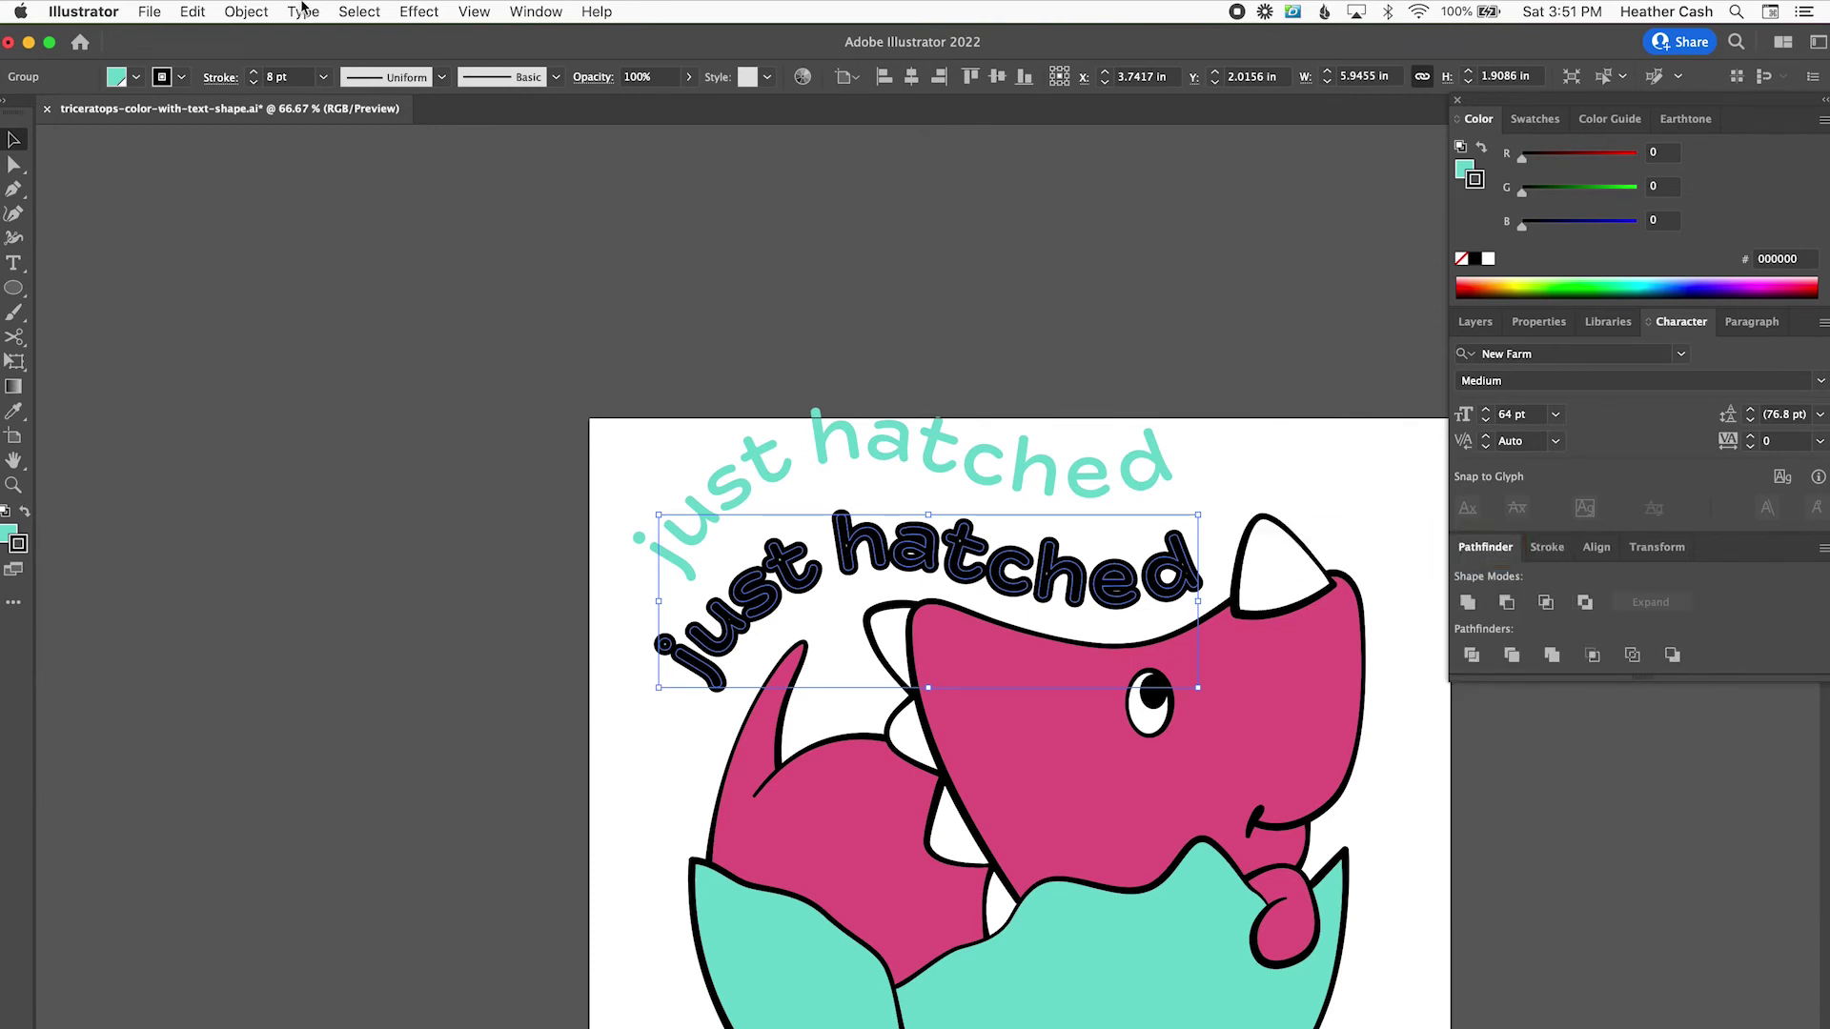
pyautogui.click(527, 17)
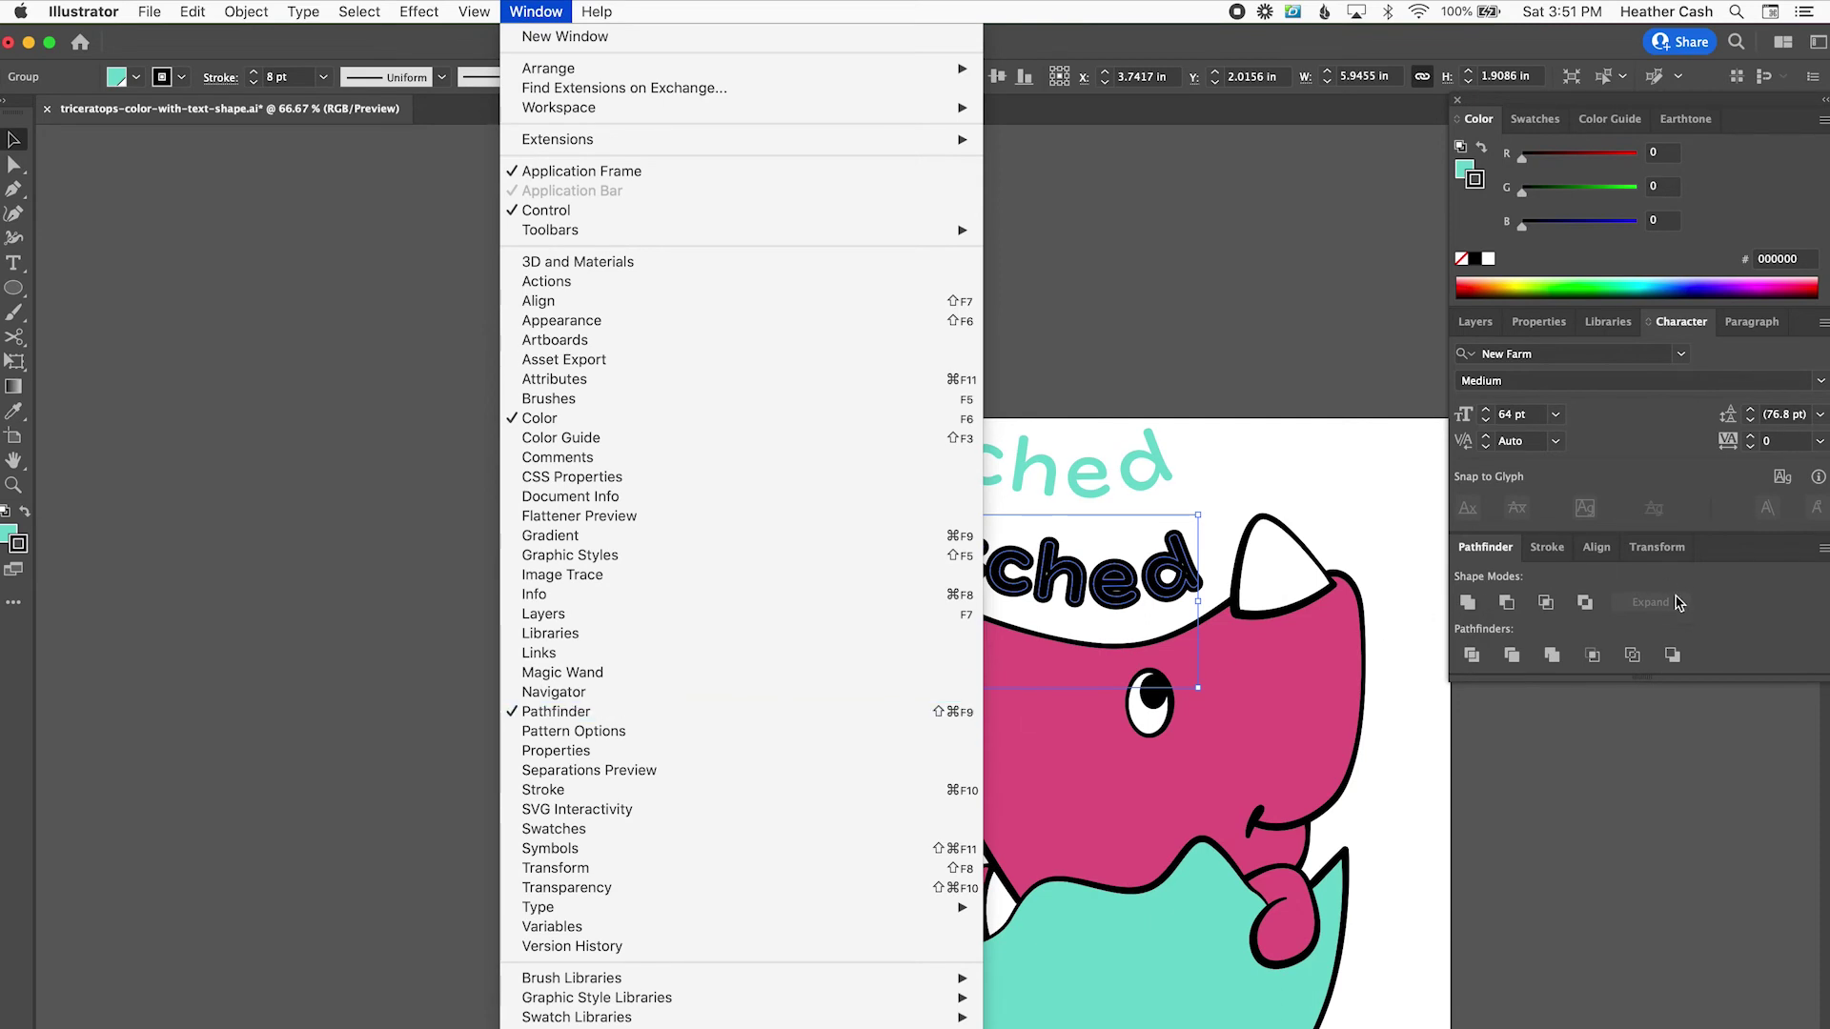
pyautogui.click(1474, 611)
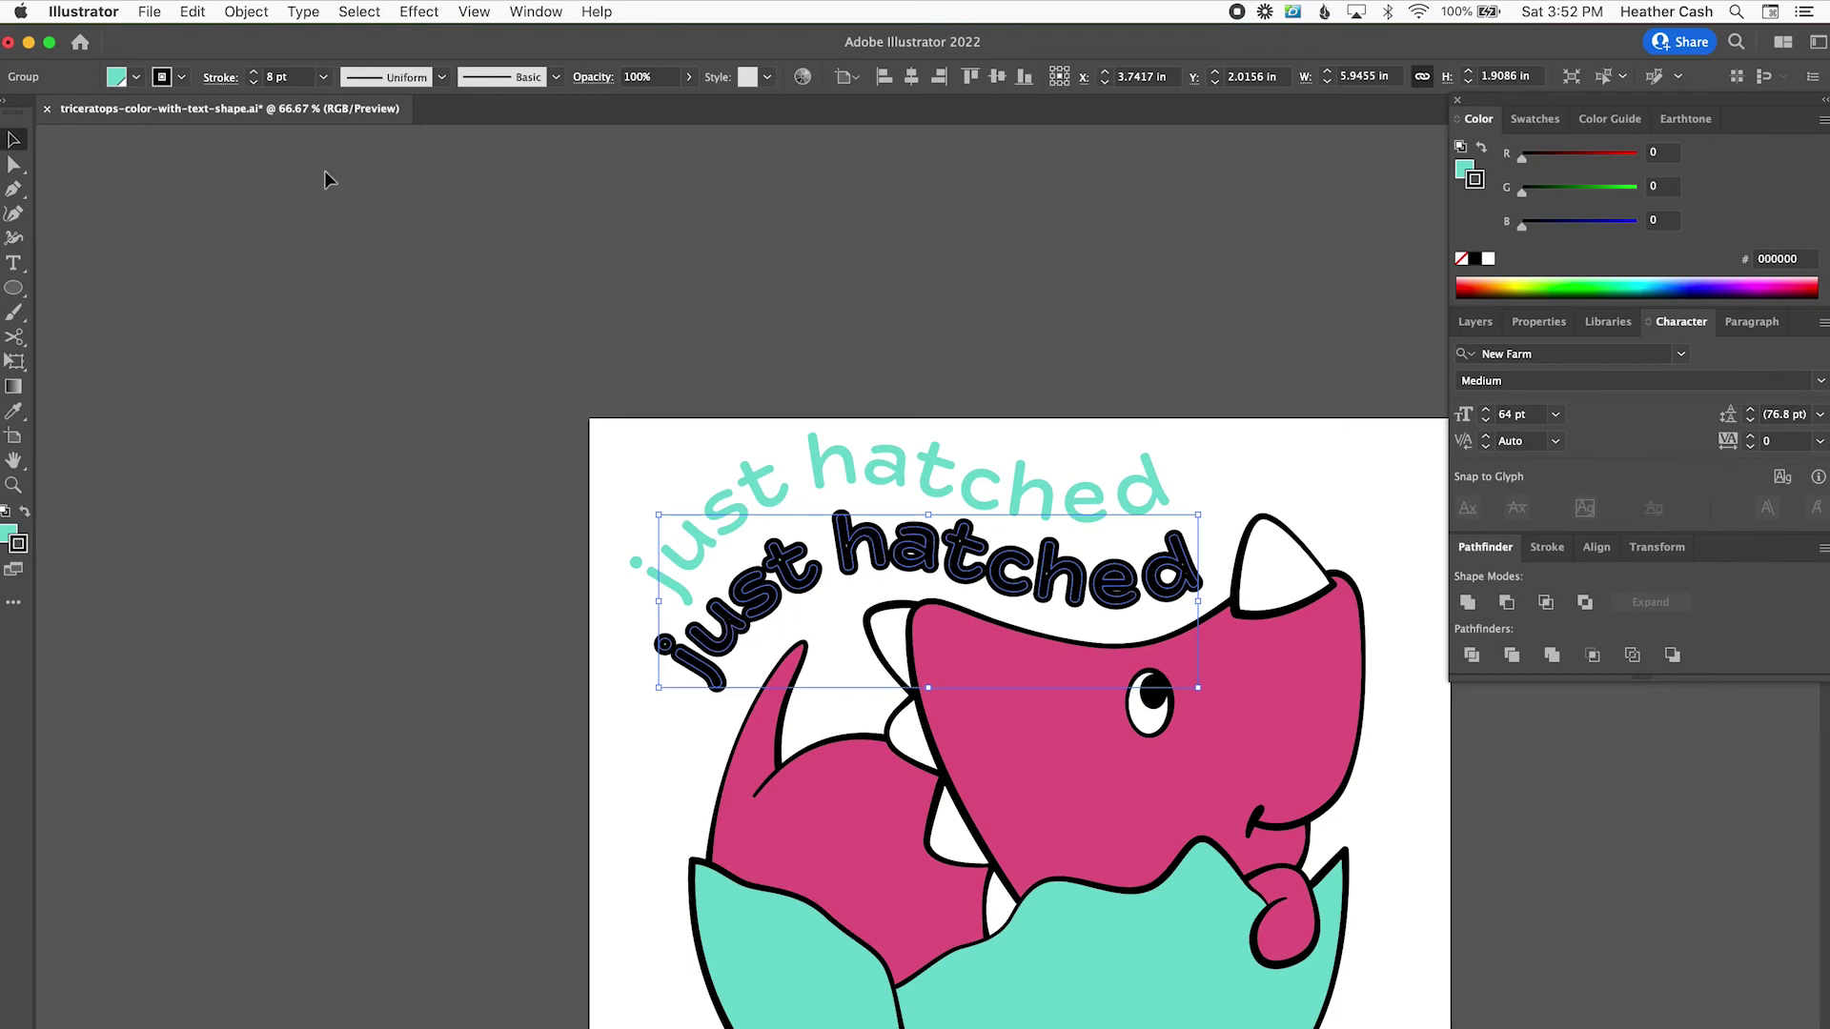
pyautogui.click(246, 12)
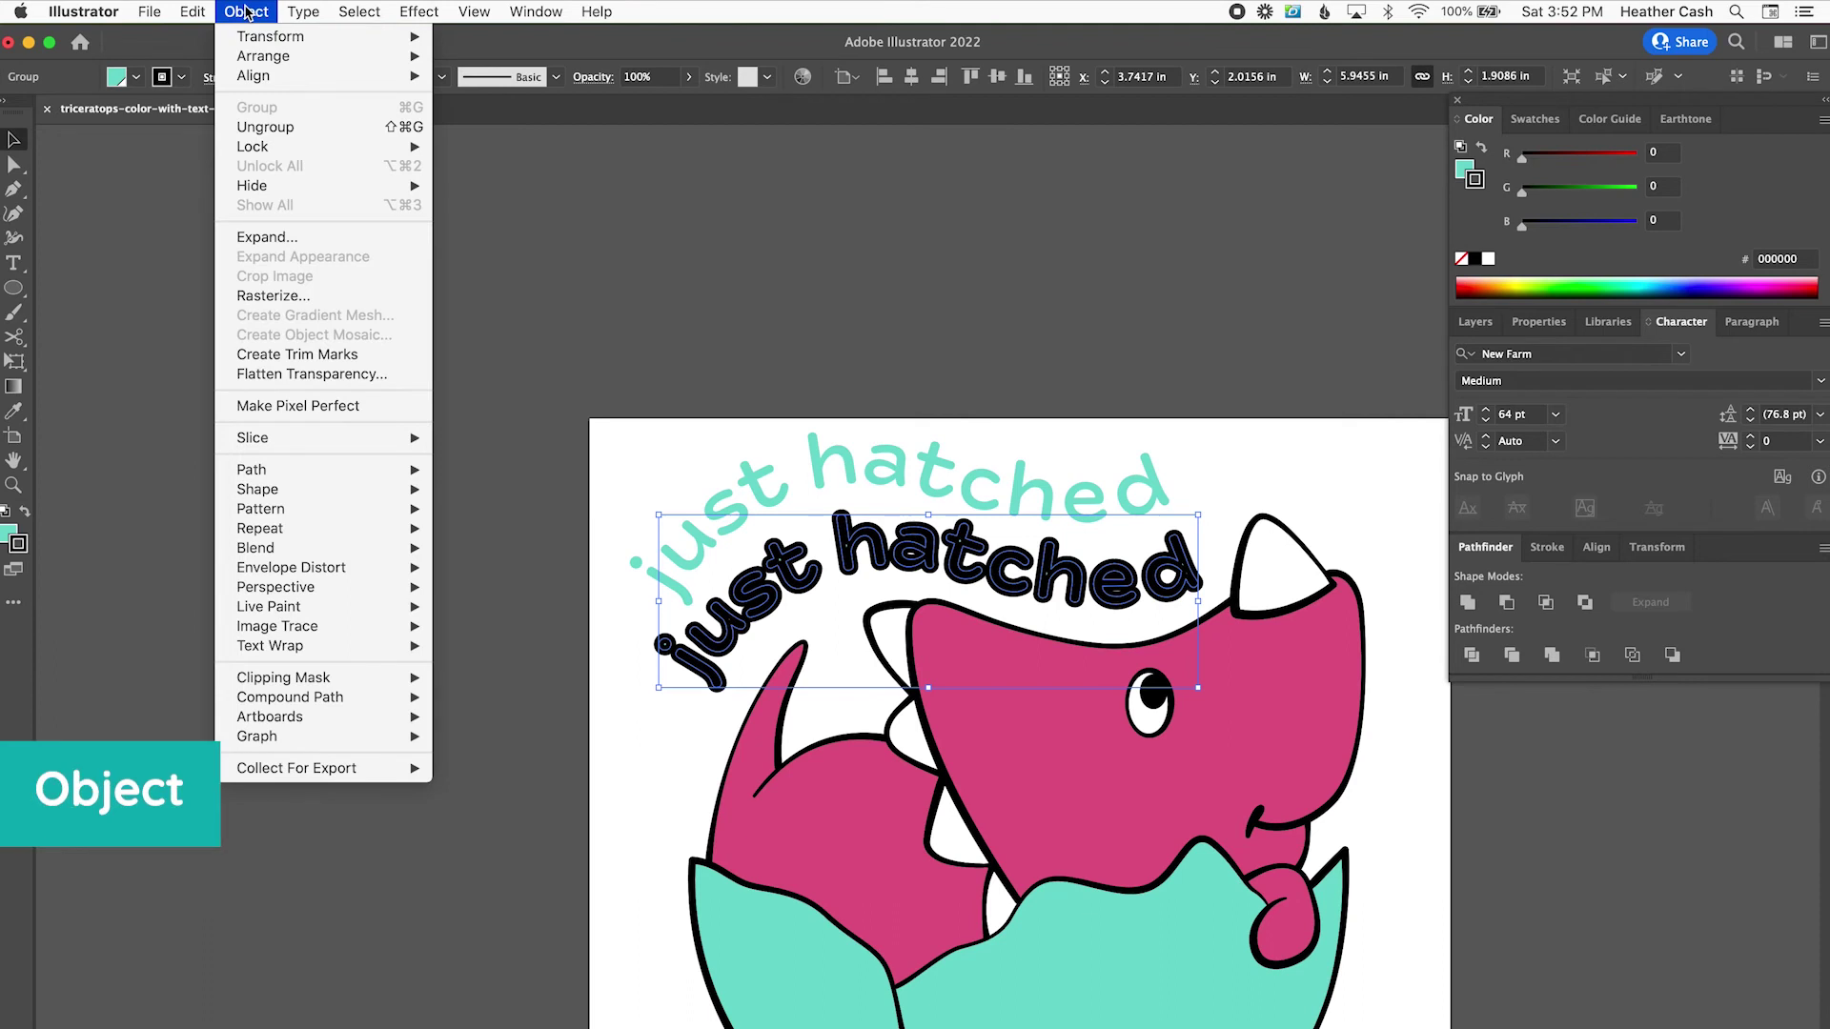
pyautogui.click(300, 243)
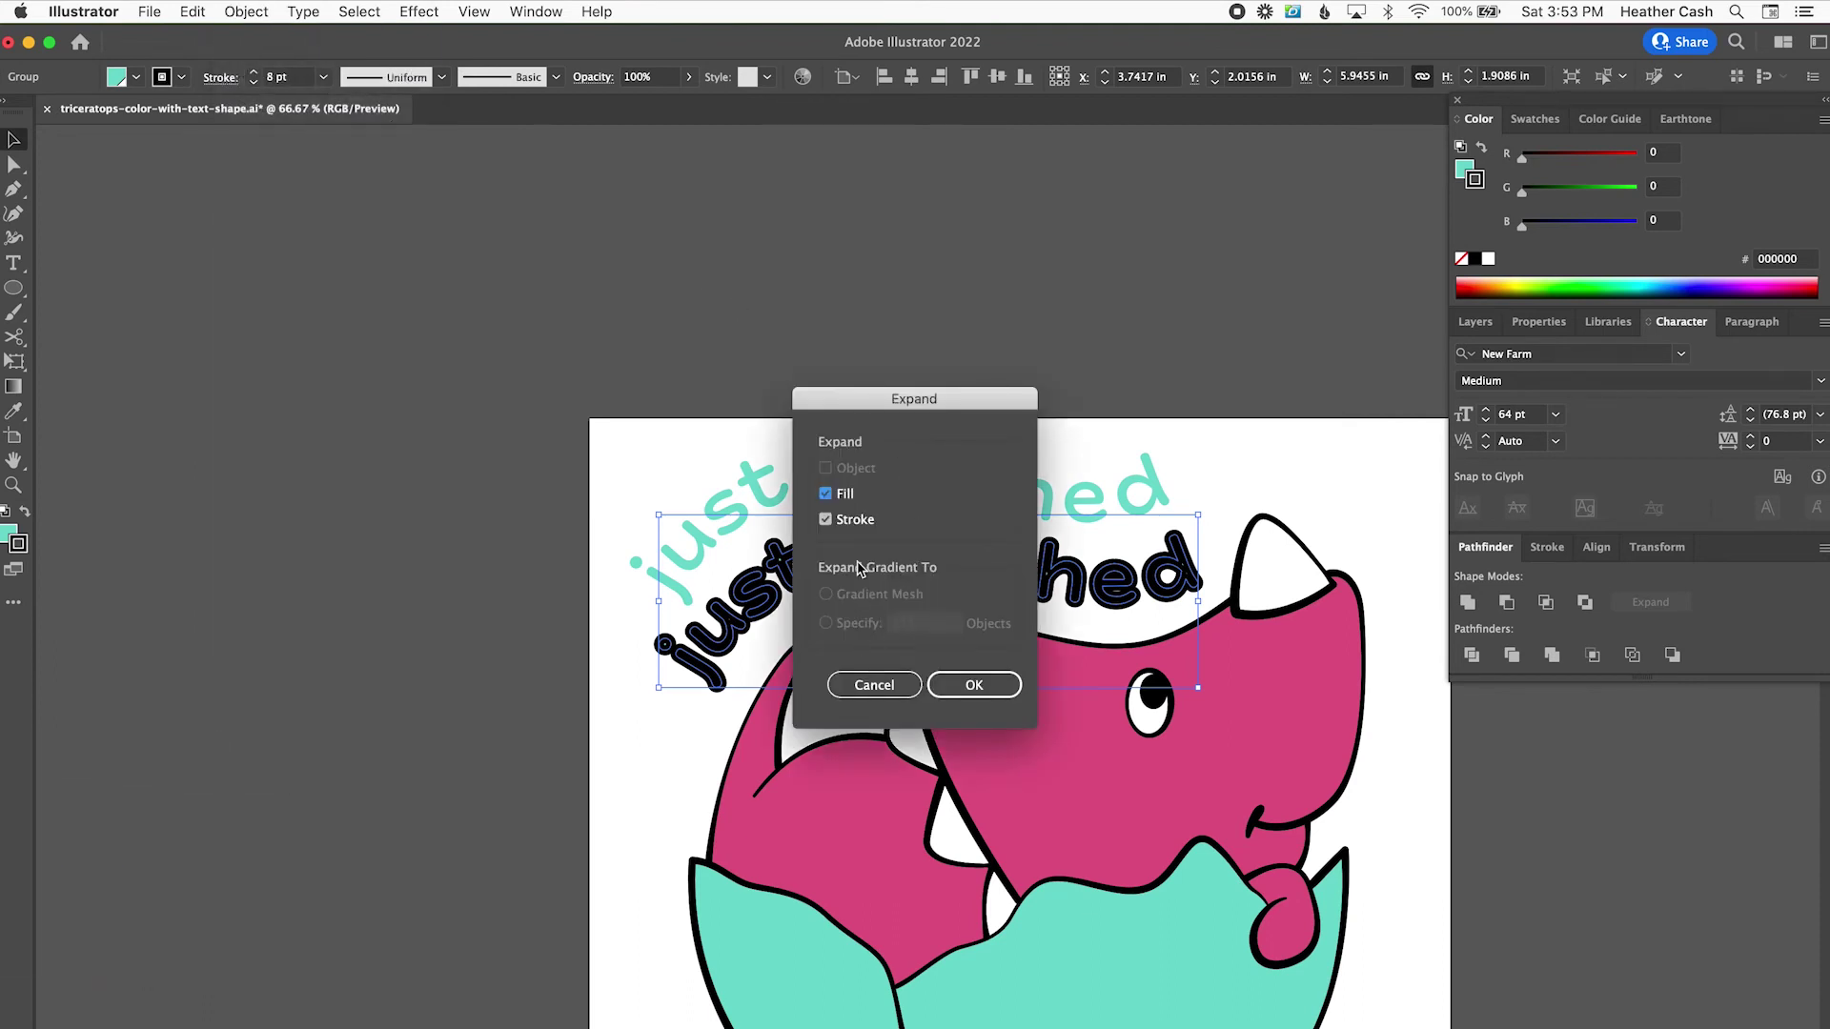
pyautogui.click(972, 684)
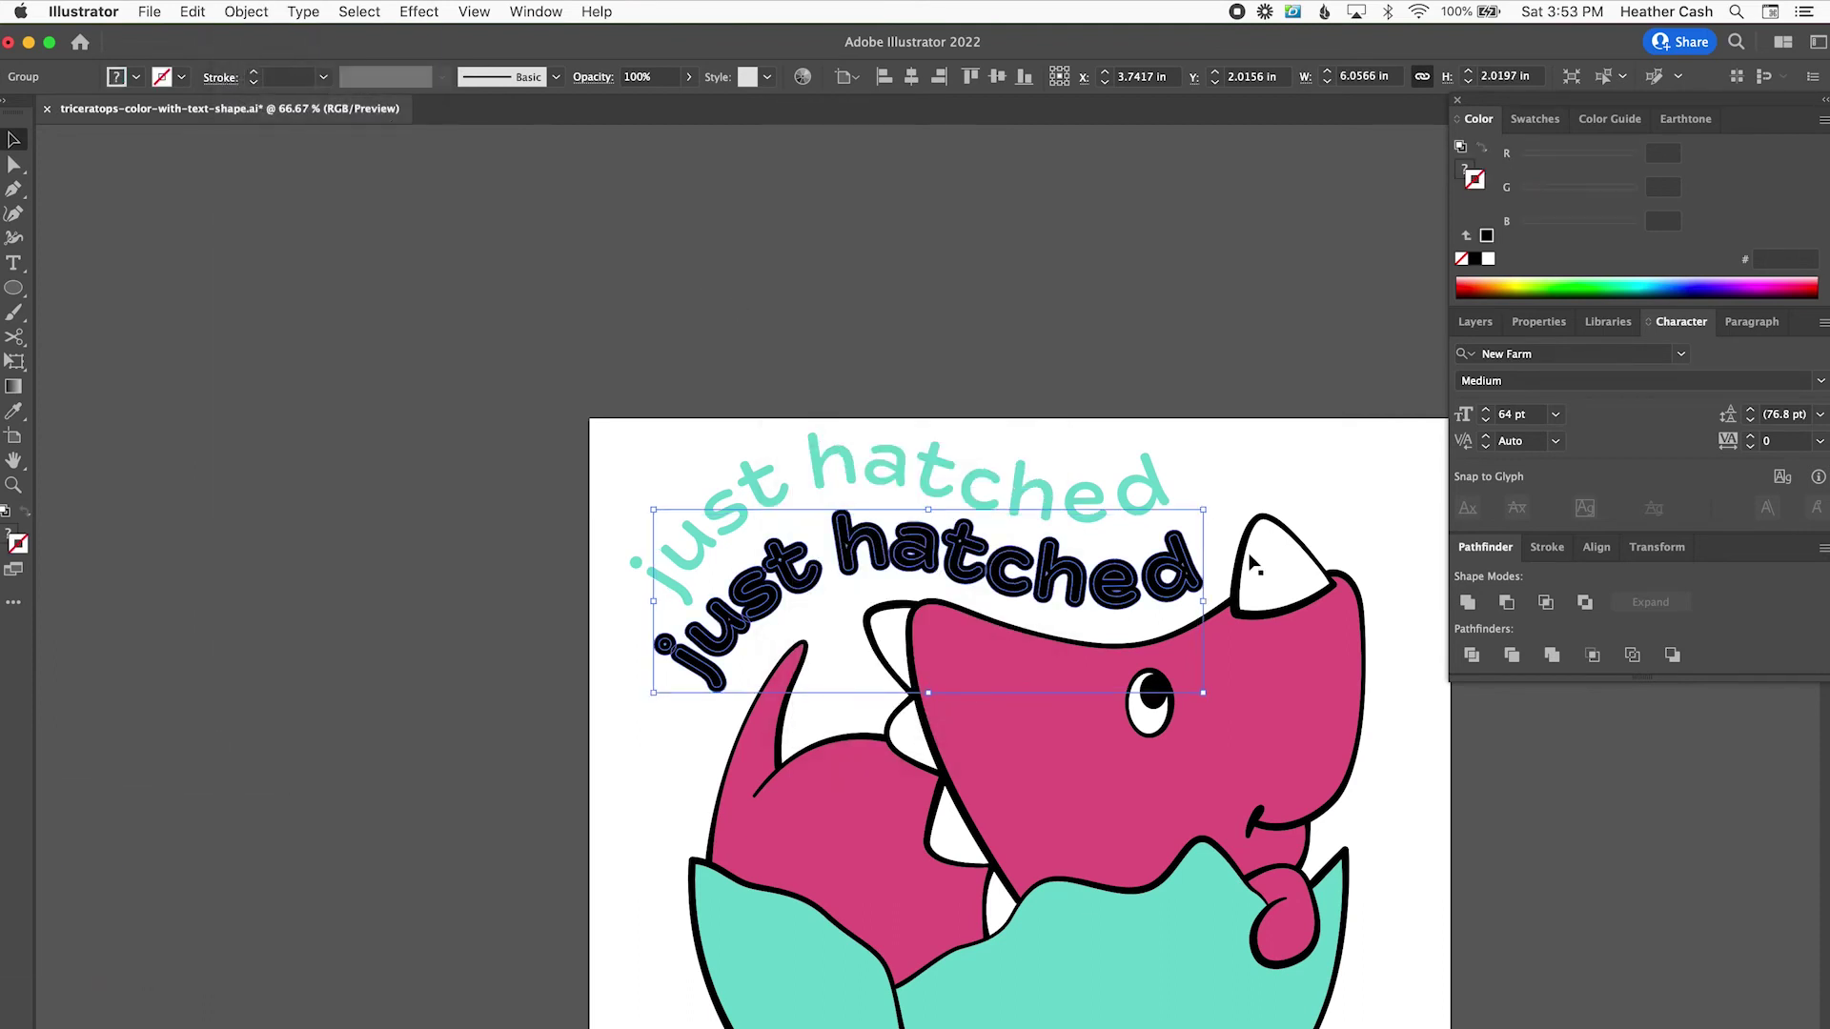
pyautogui.click(1468, 602)
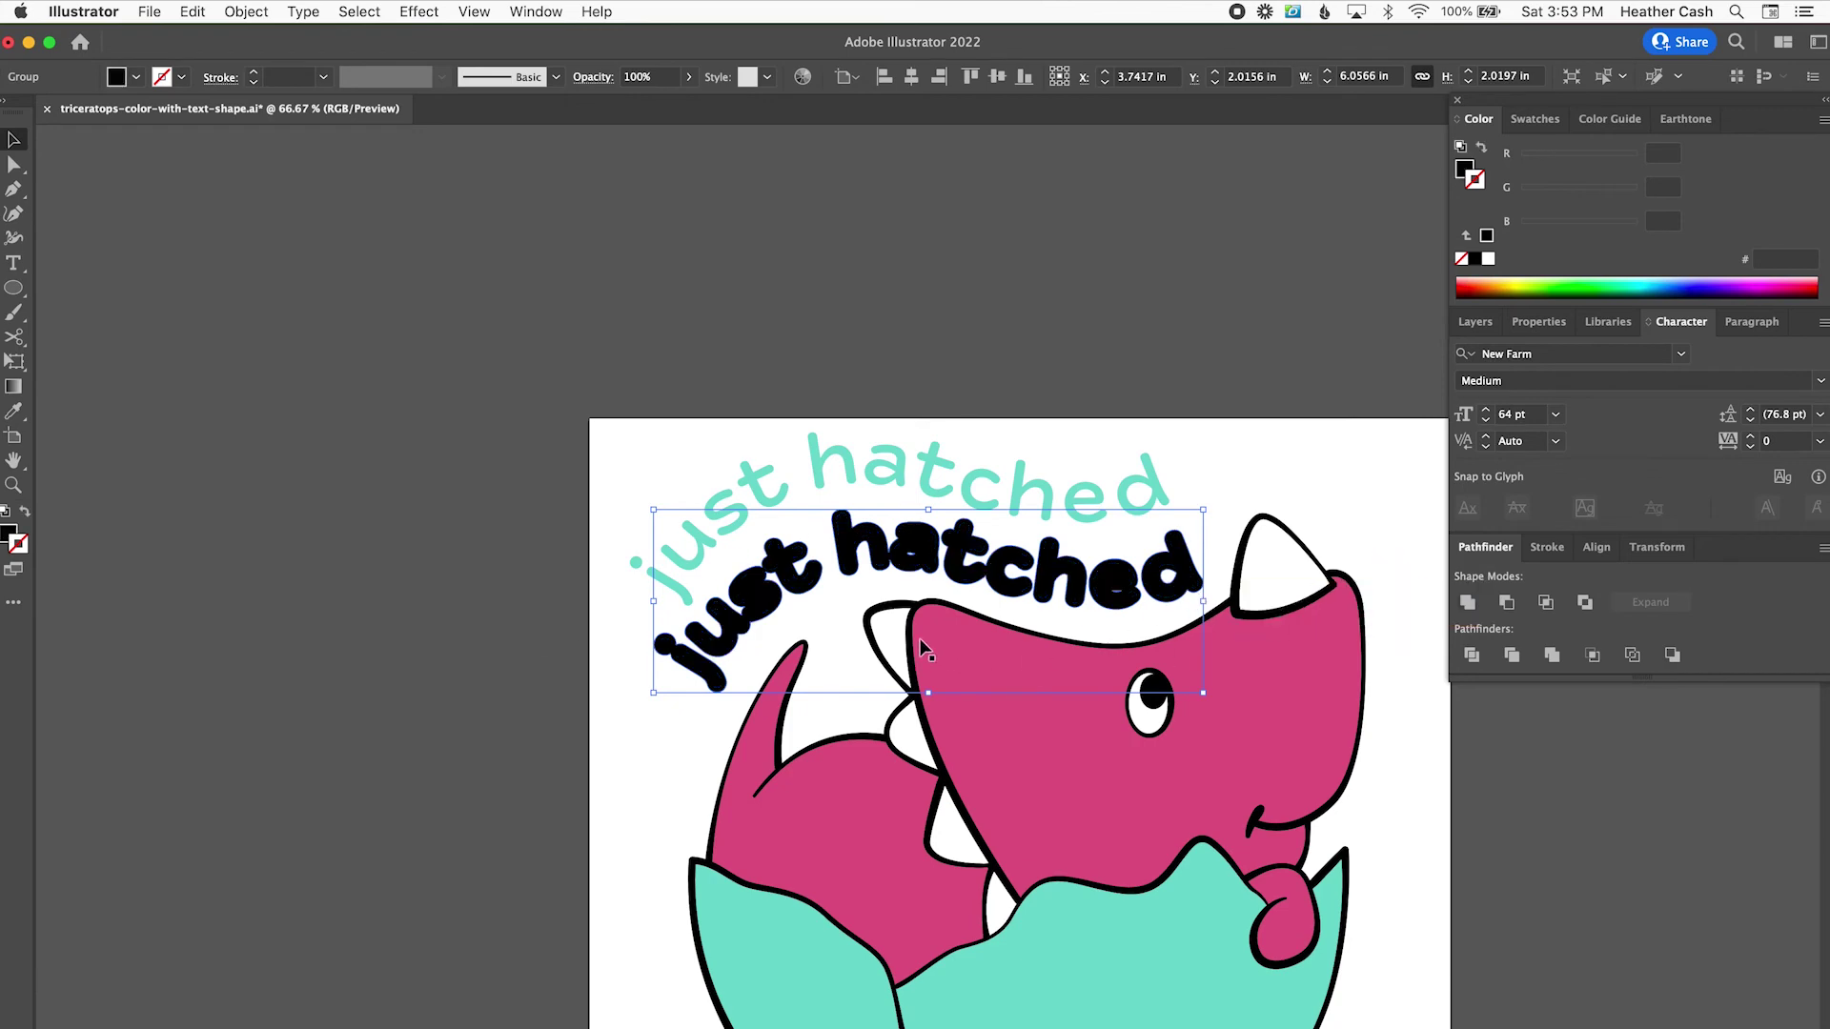
# Step: Delete the small leftover hole inside the "a" of the black text by removing its whole path
pyautogui.press('super+equal')
pyautogui.press('super+equal')
pyautogui.press('super+equal')
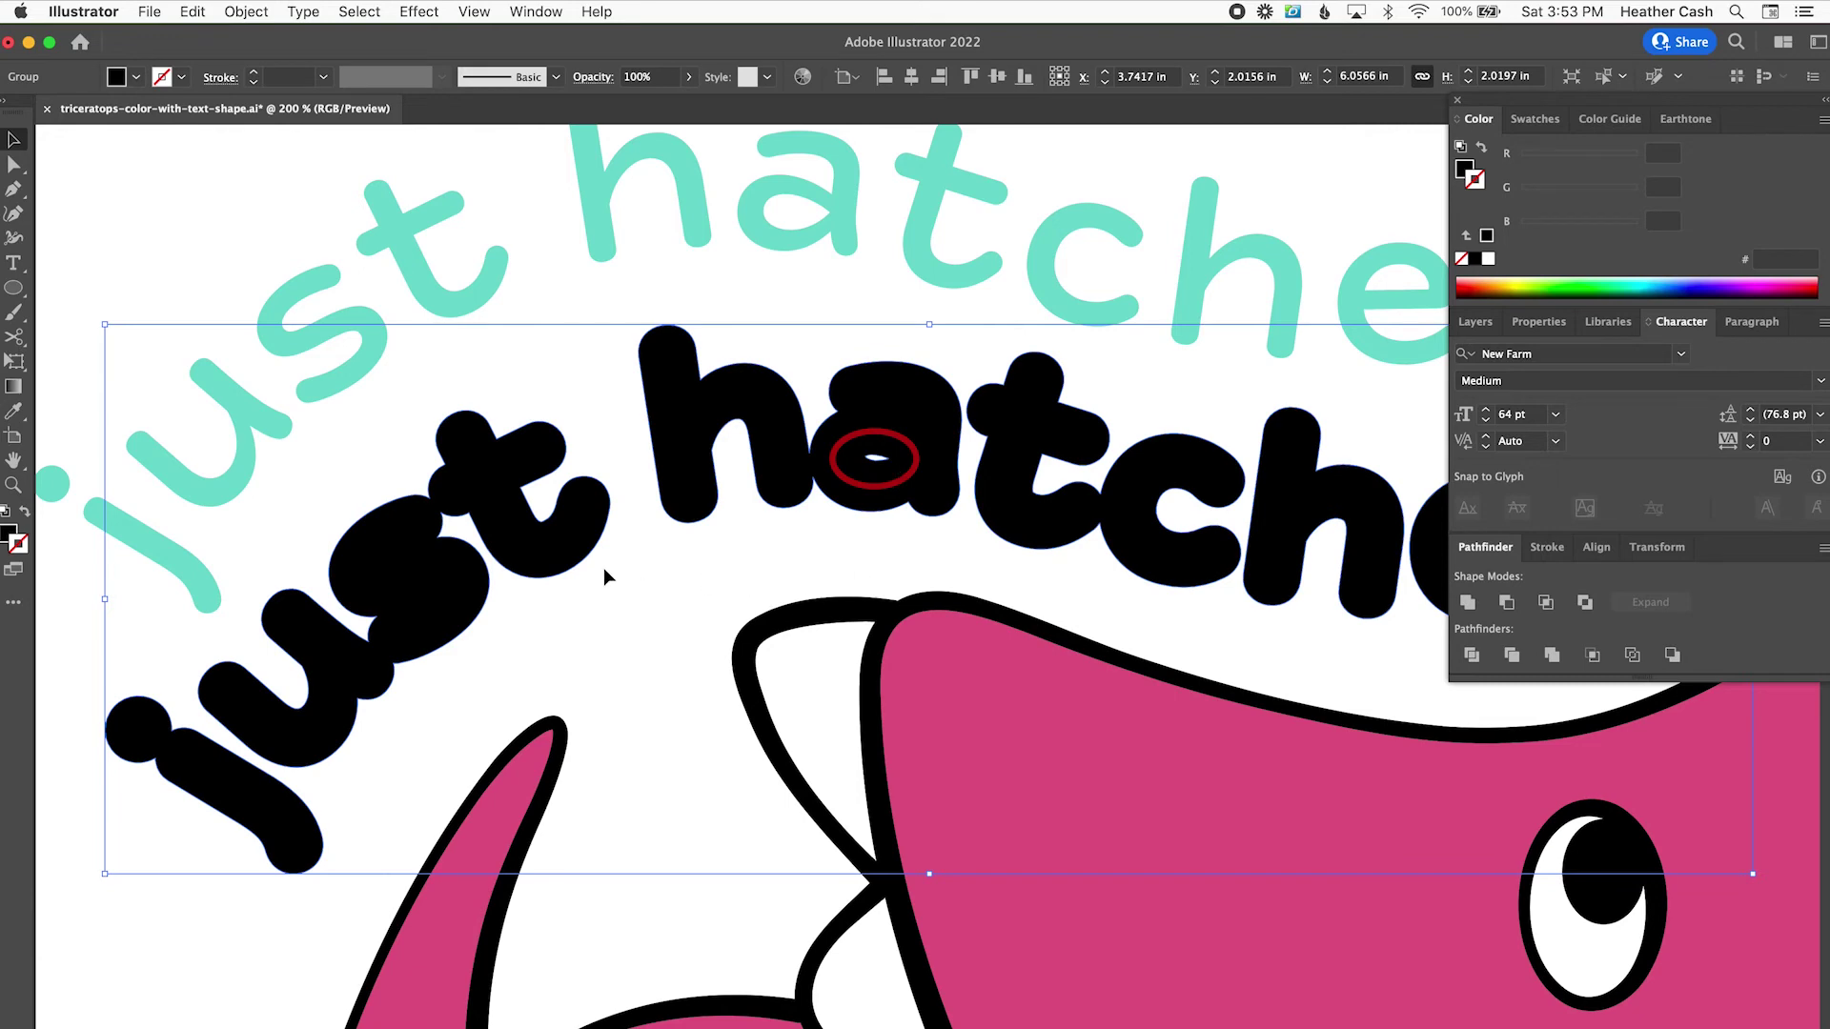
pyautogui.click(705, 595)
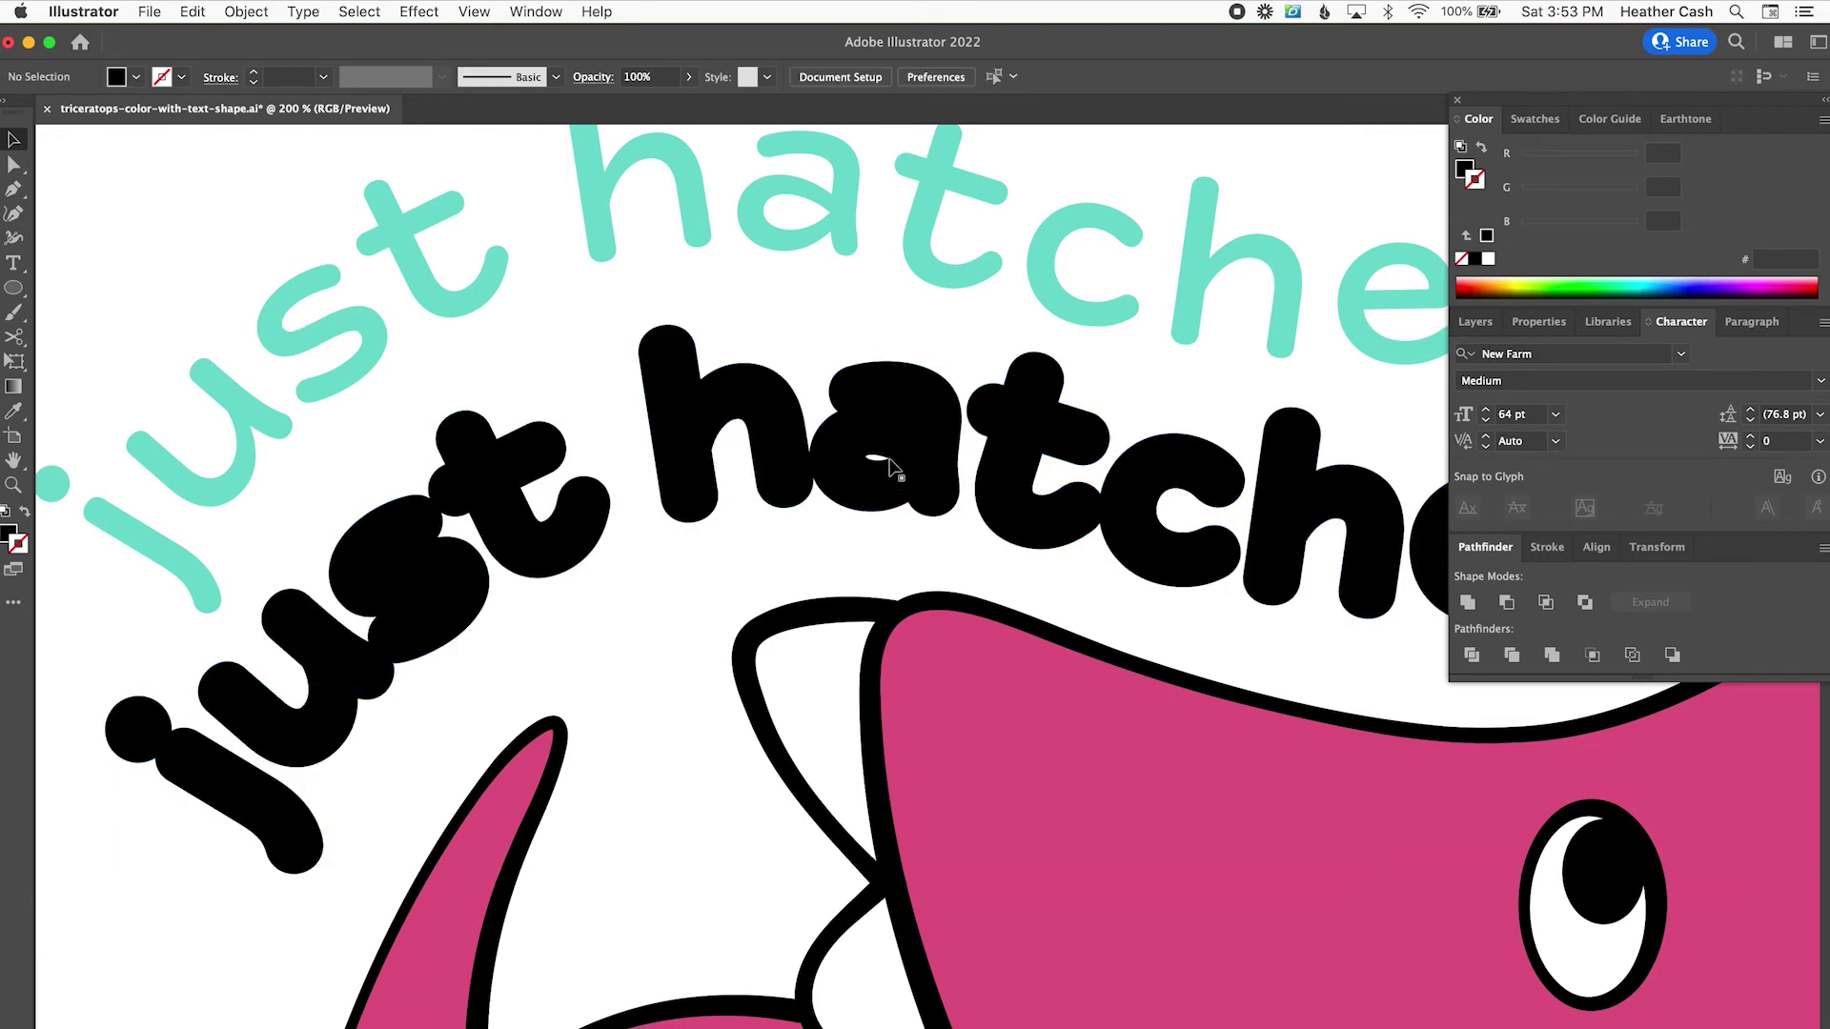
pyautogui.click(12, 168)
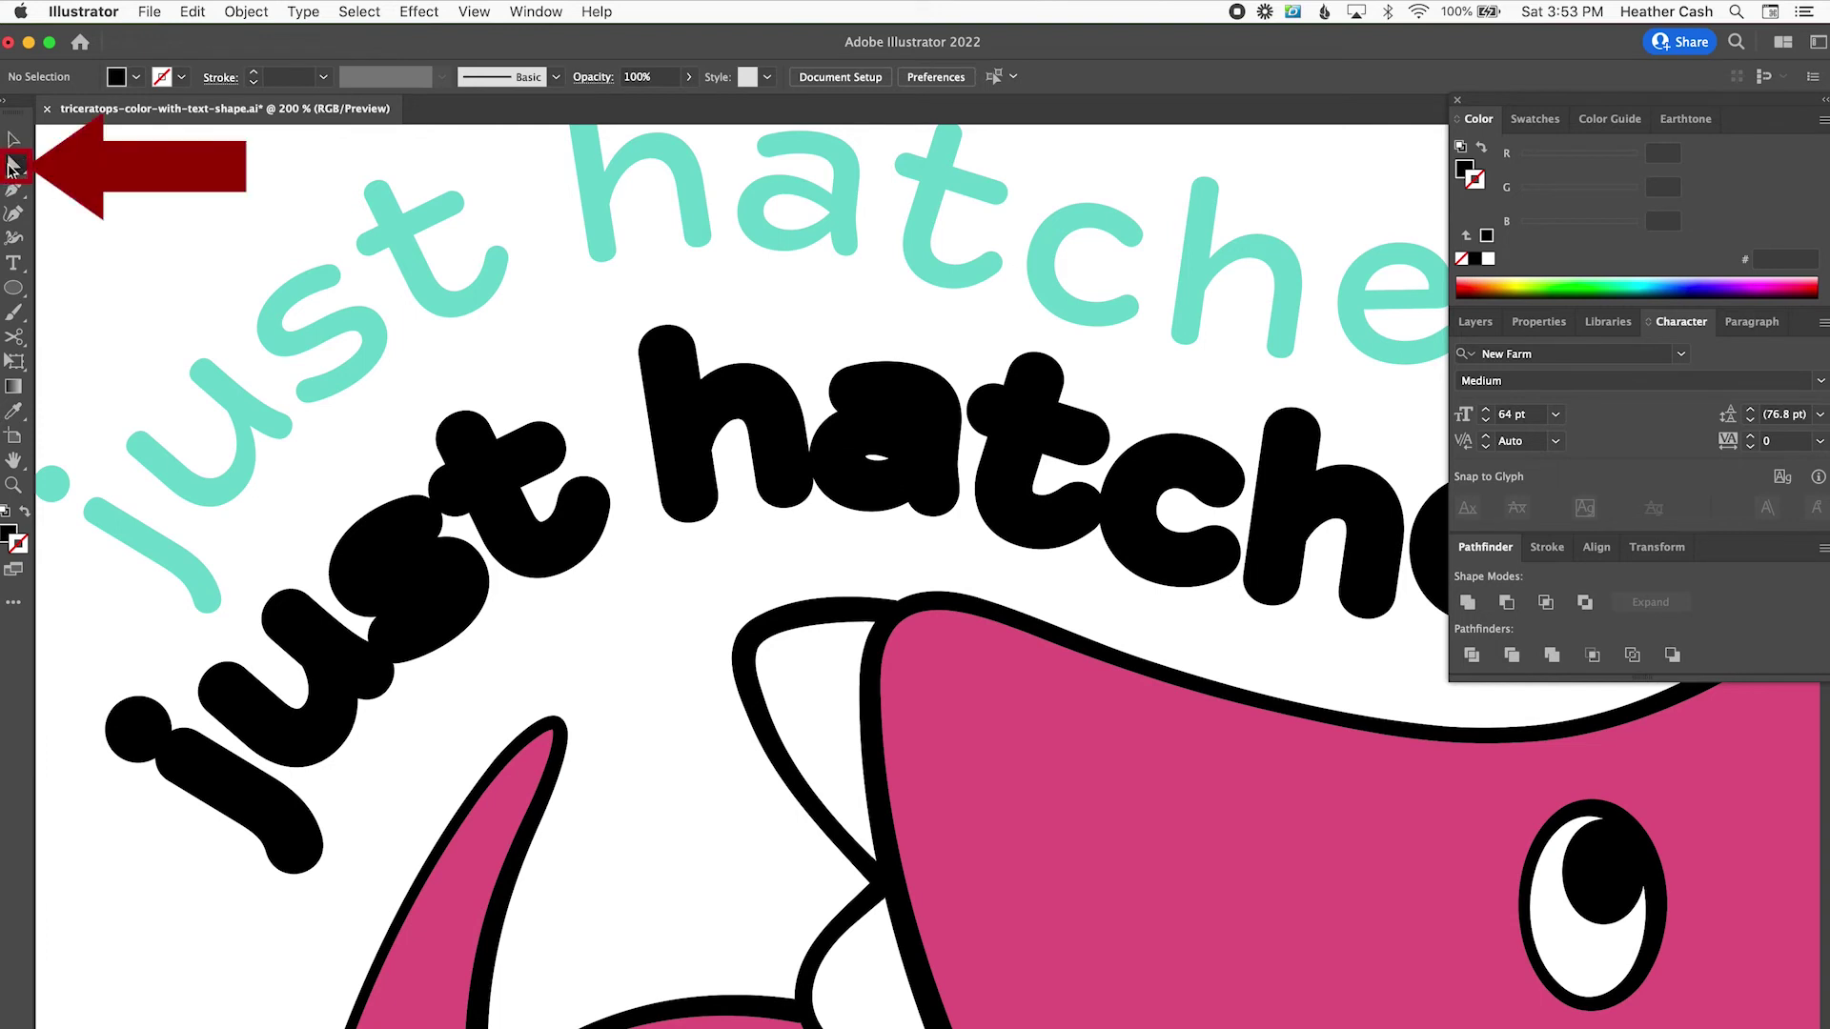
pyautogui.click(884, 463)
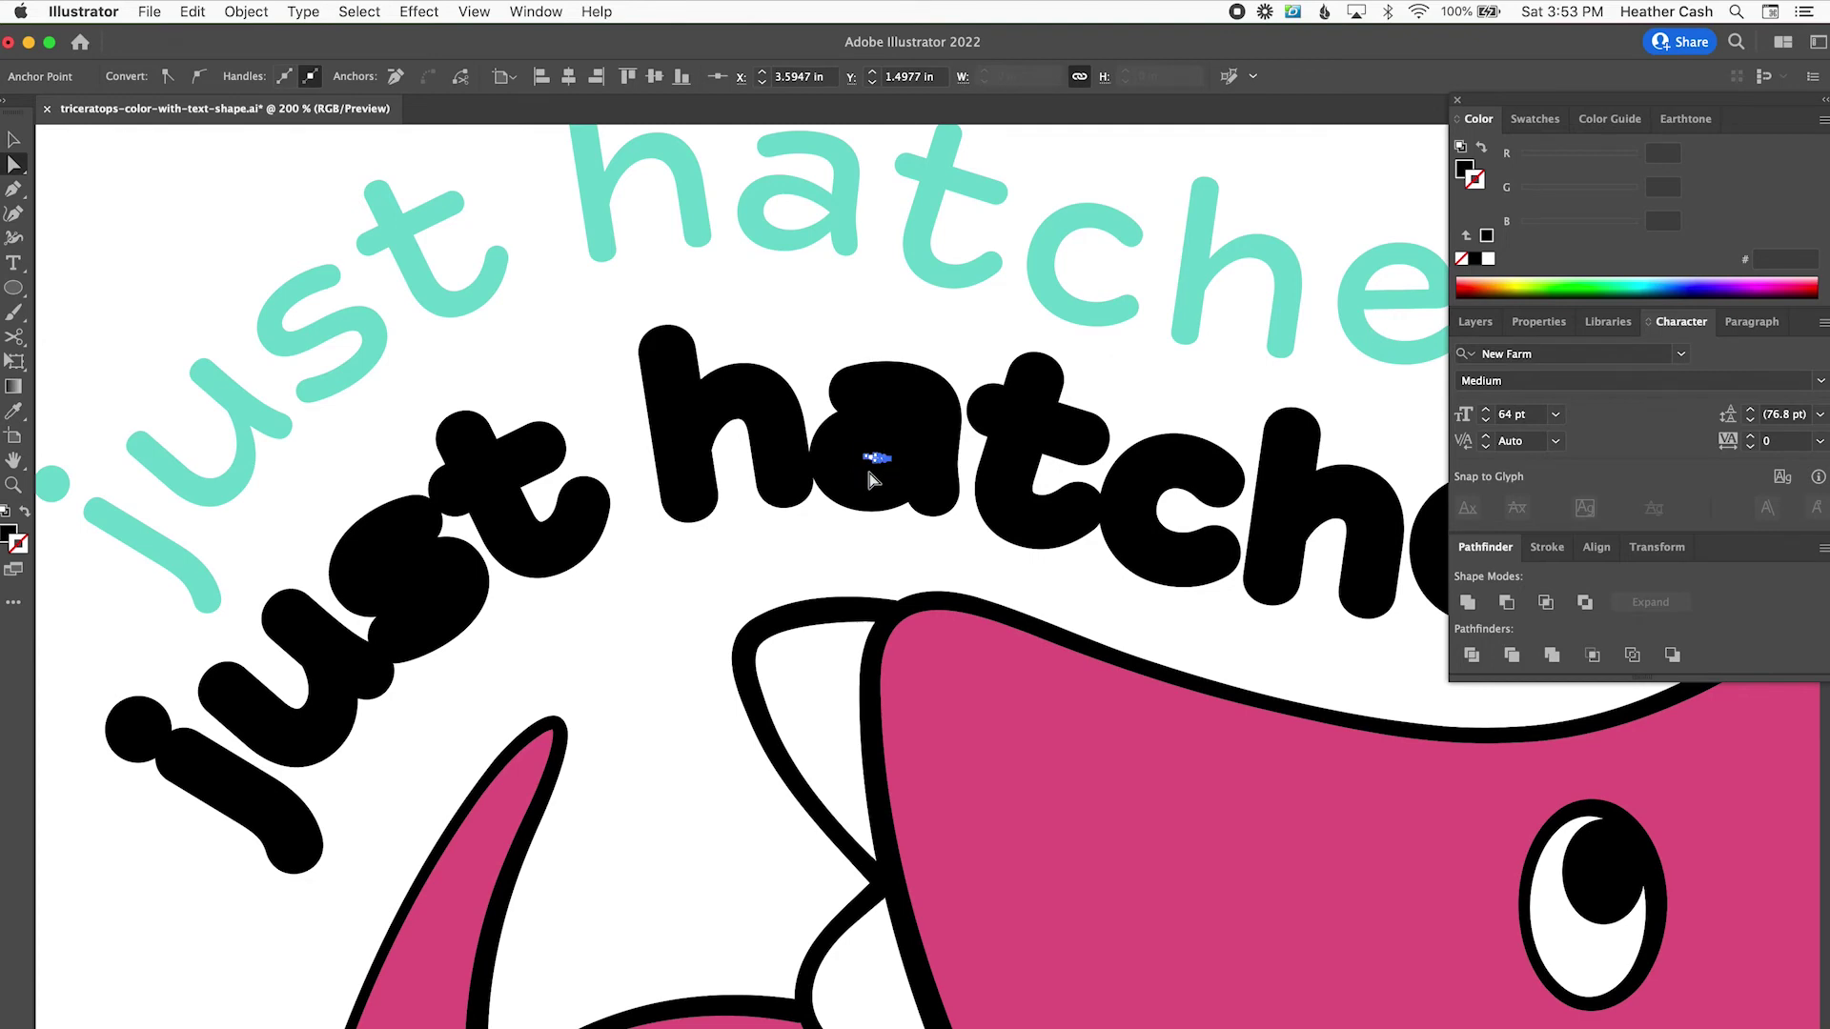
pyautogui.press('super+equal')
pyautogui.press('super+equal')
pyautogui.click(885, 609)
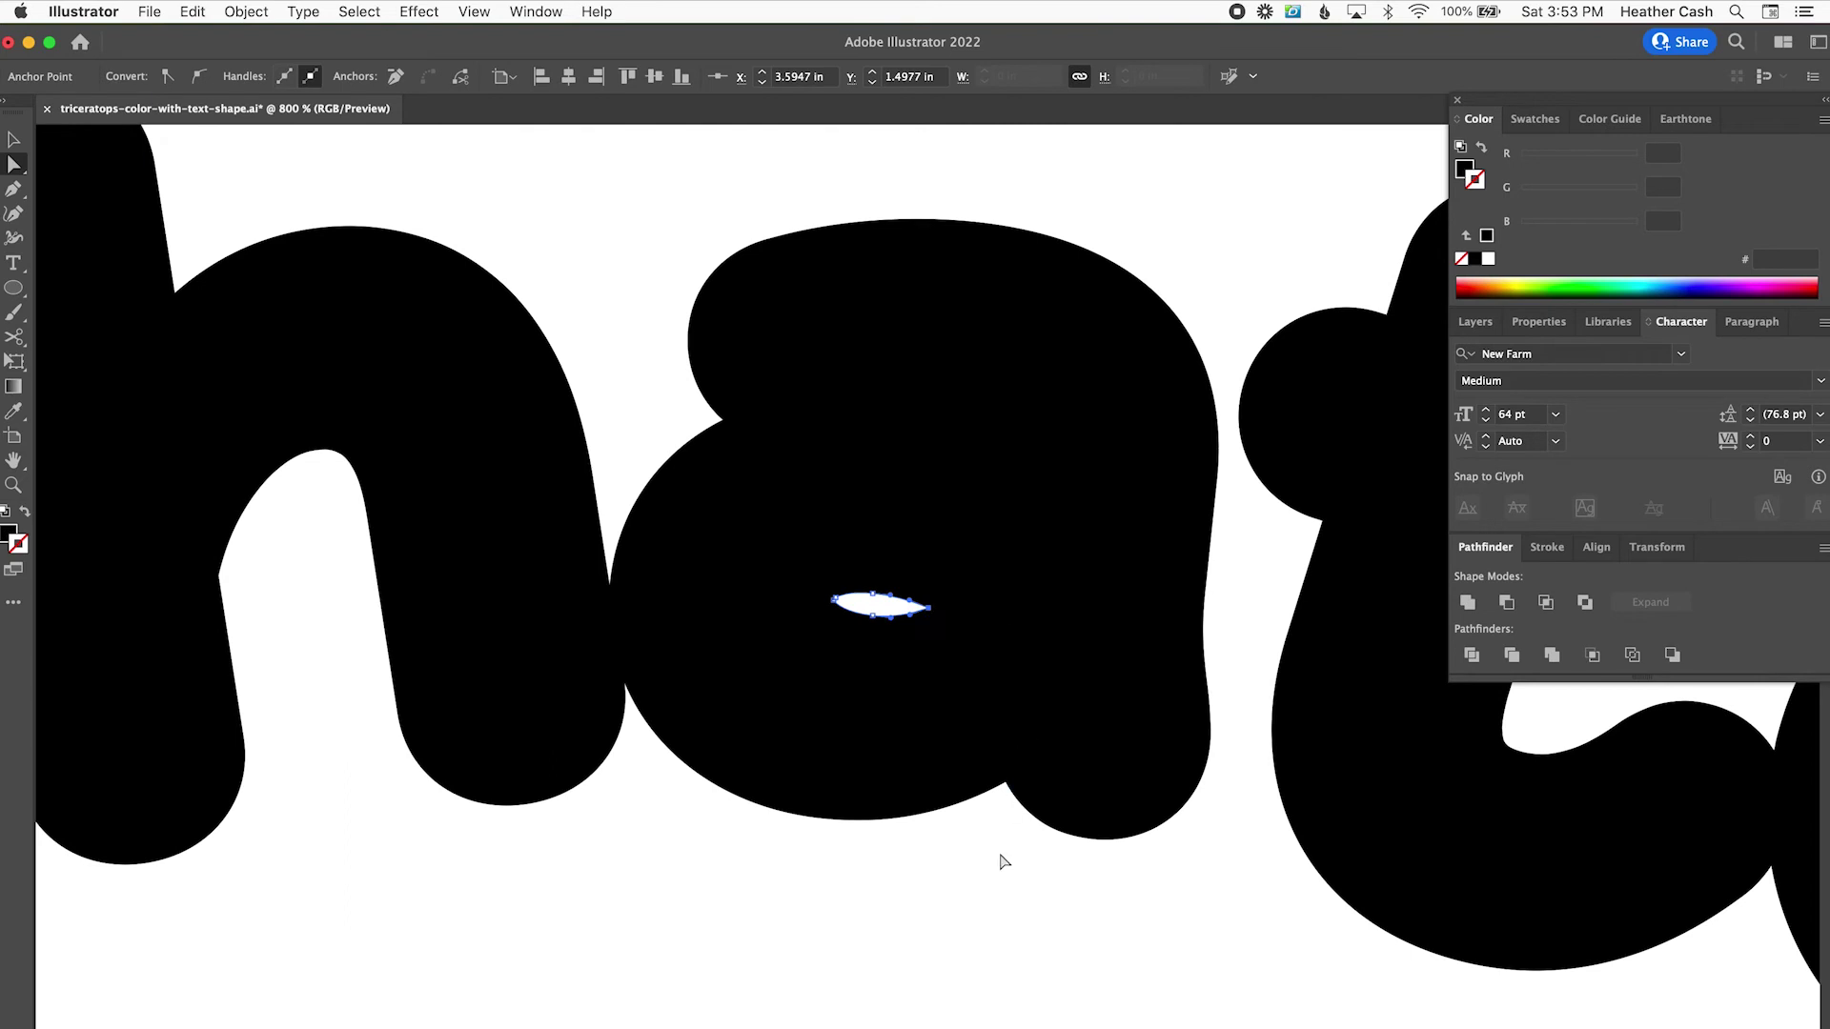
pyautogui.press('Delete')
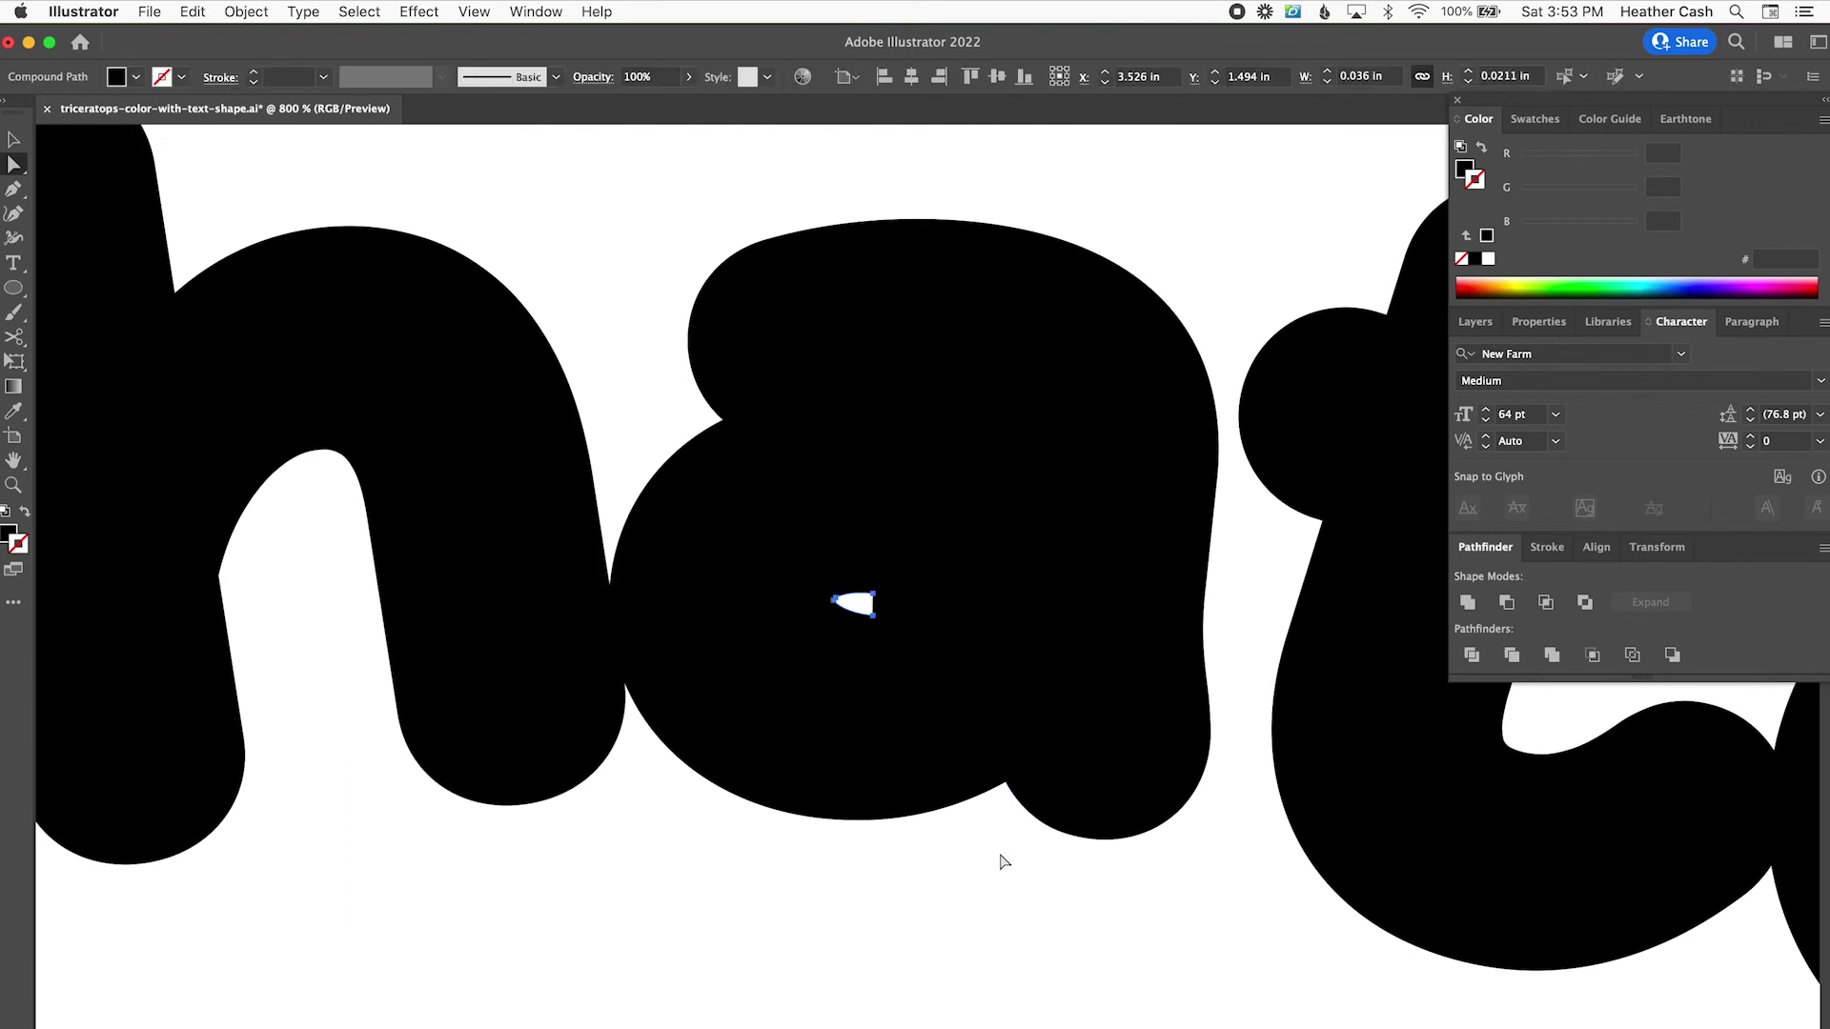
pyautogui.press('Delete')
# Step: Delete the thin leftover hole inside the "e" of the black text
pyautogui.press('super+minus')
pyautogui.press('super+minus')
pyautogui.press('super+minus')
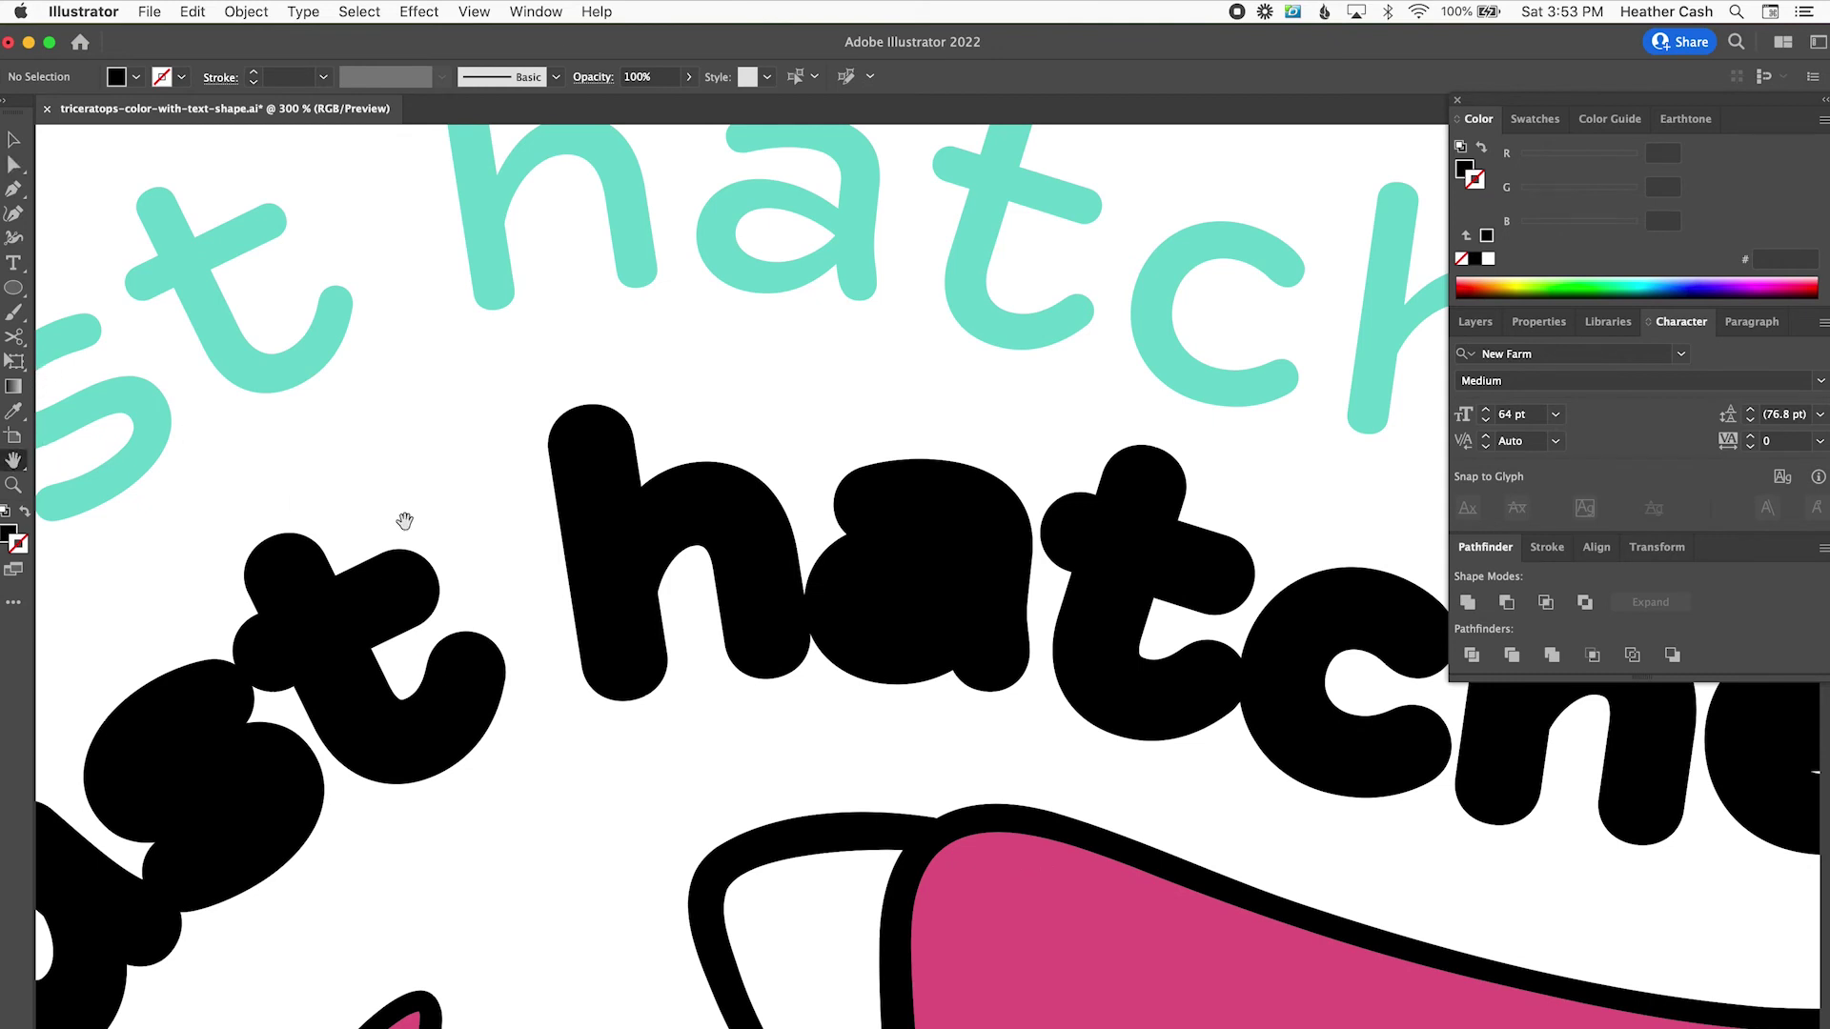
pyautogui.moveTo(1042, 674); pyautogui.dragTo(312, 613)
pyautogui.moveTo(806, 657); pyautogui.dragTo(347, 633)
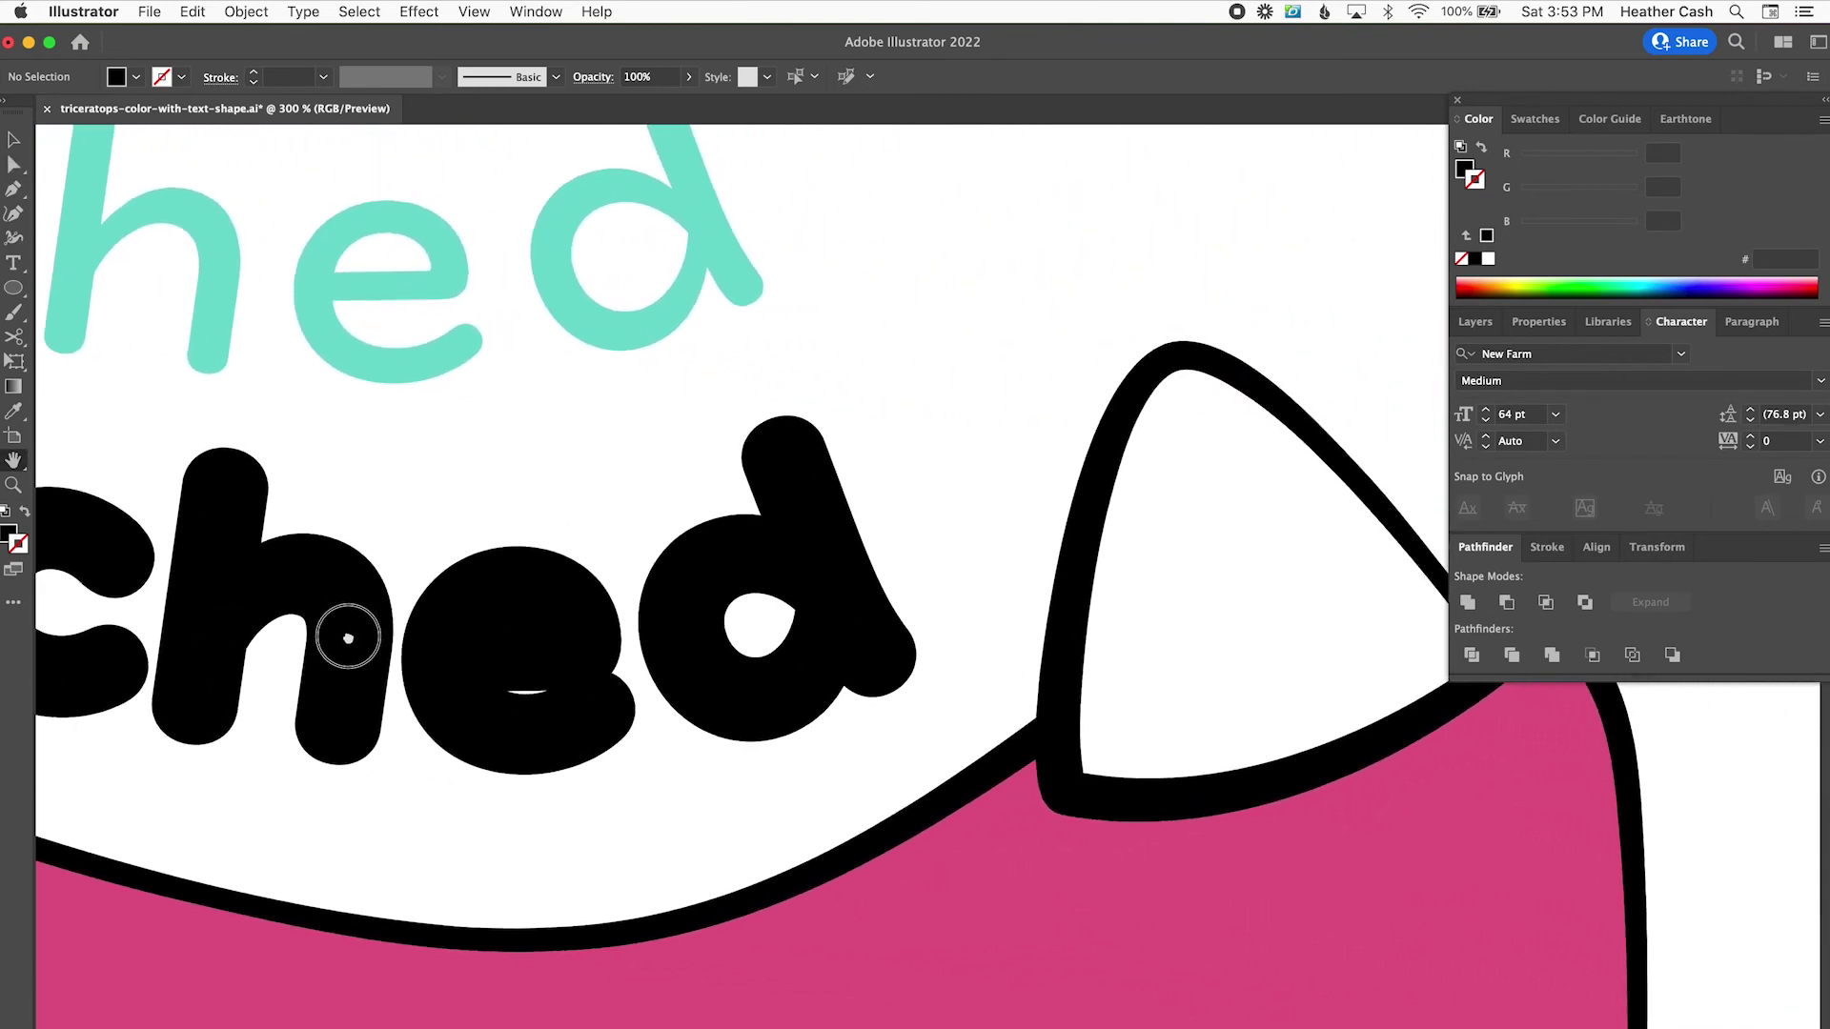
pyautogui.click(16, 168)
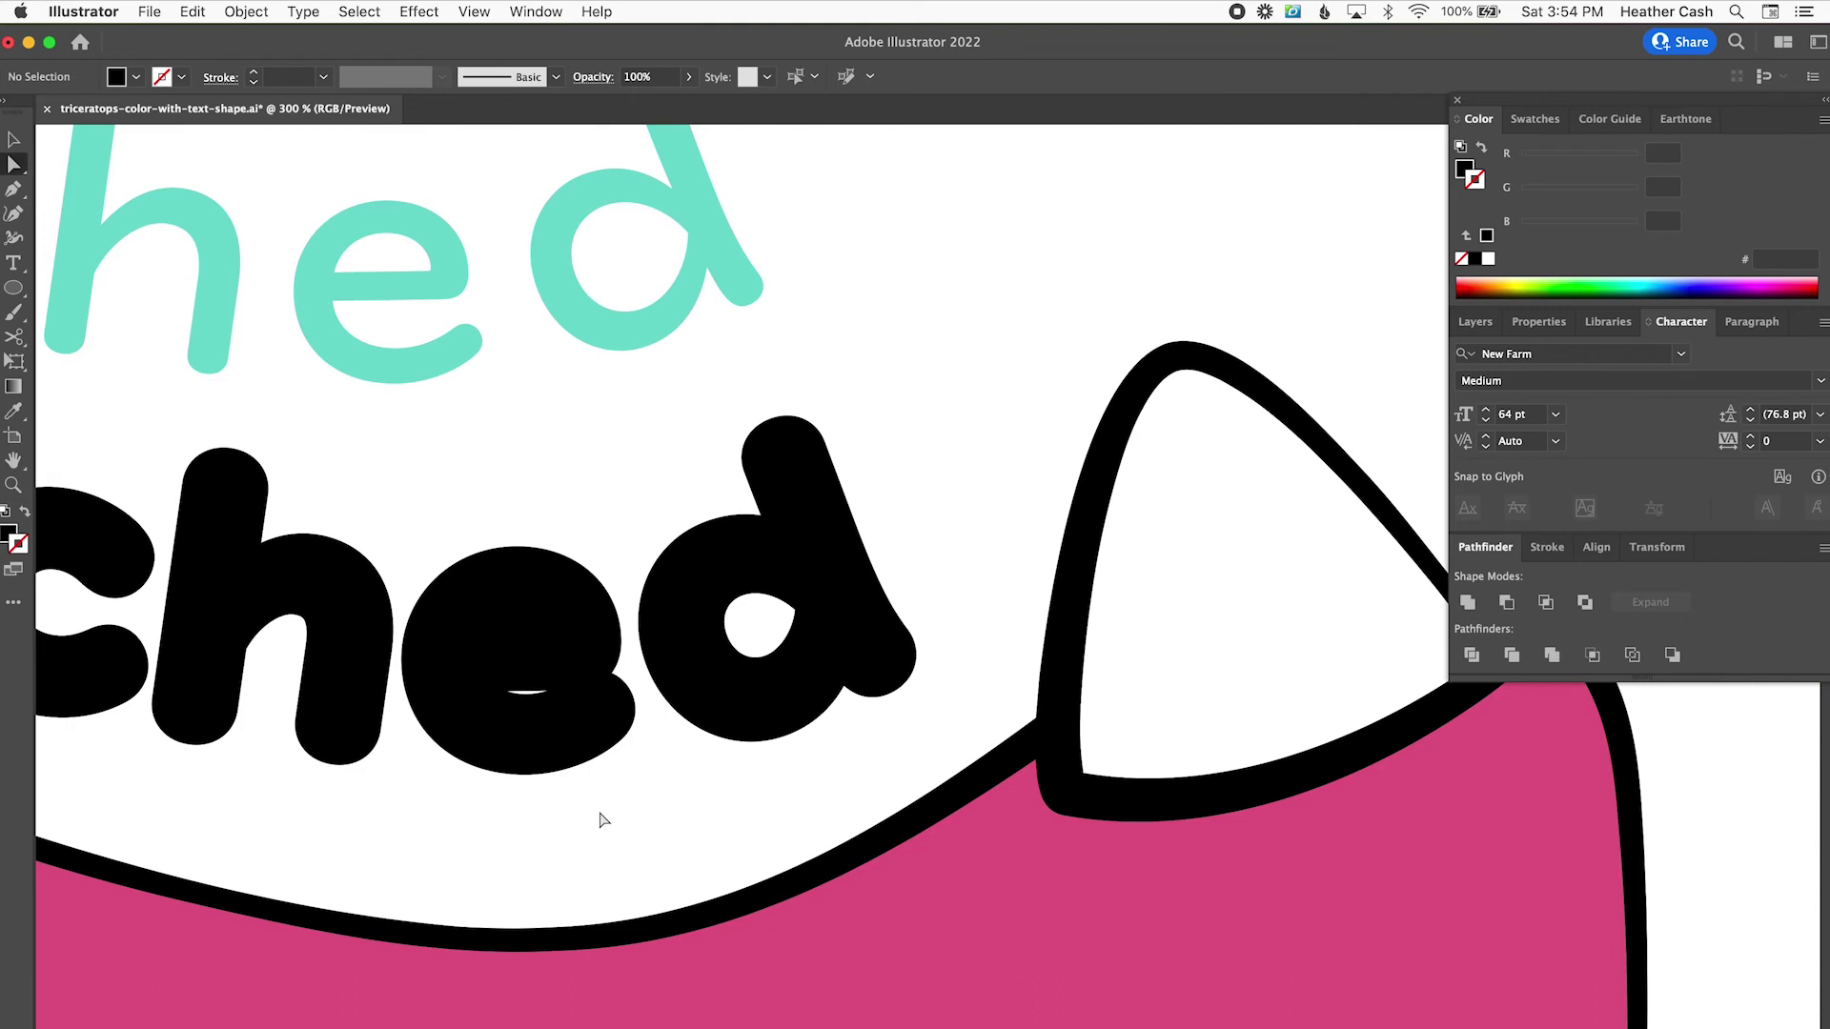
pyautogui.click(548, 694)
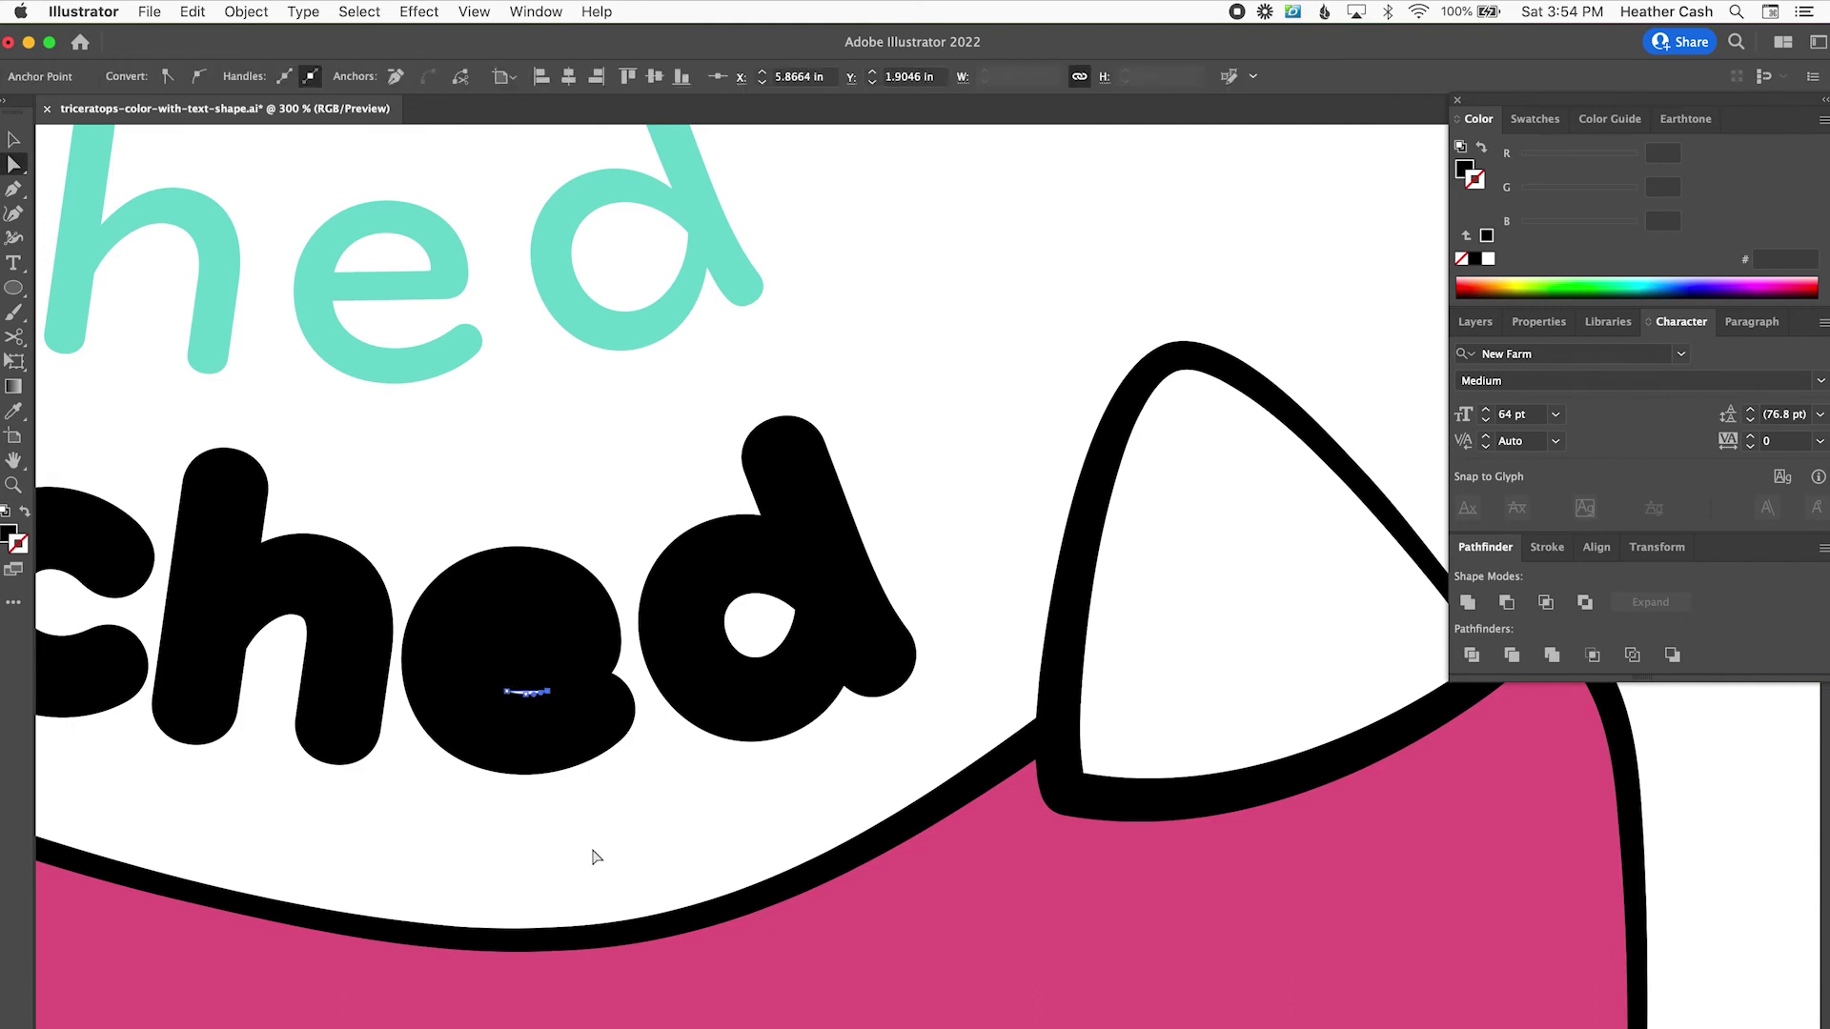
pyautogui.press('Delete')
pyautogui.press('Delete')
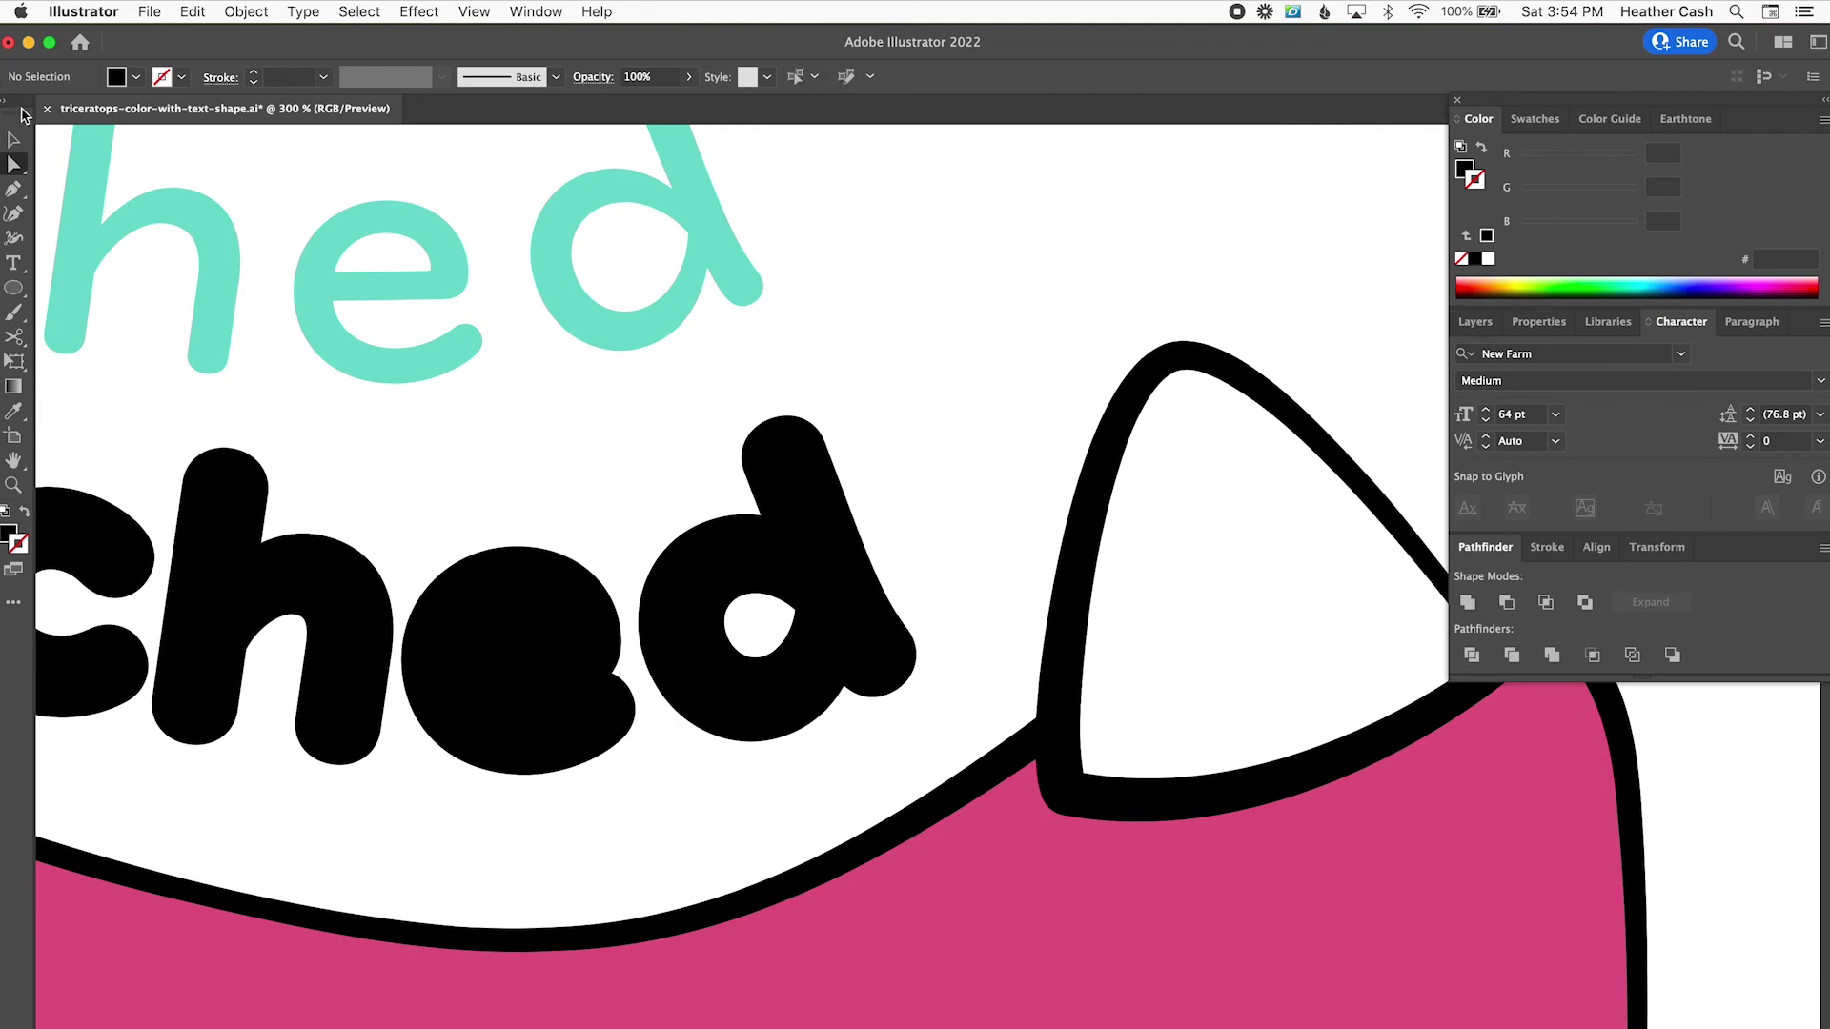
# Step: Move the teal text back so it sits centered over the black text, and save the document
pyautogui.press('super+minus')
pyautogui.press('super+minus')
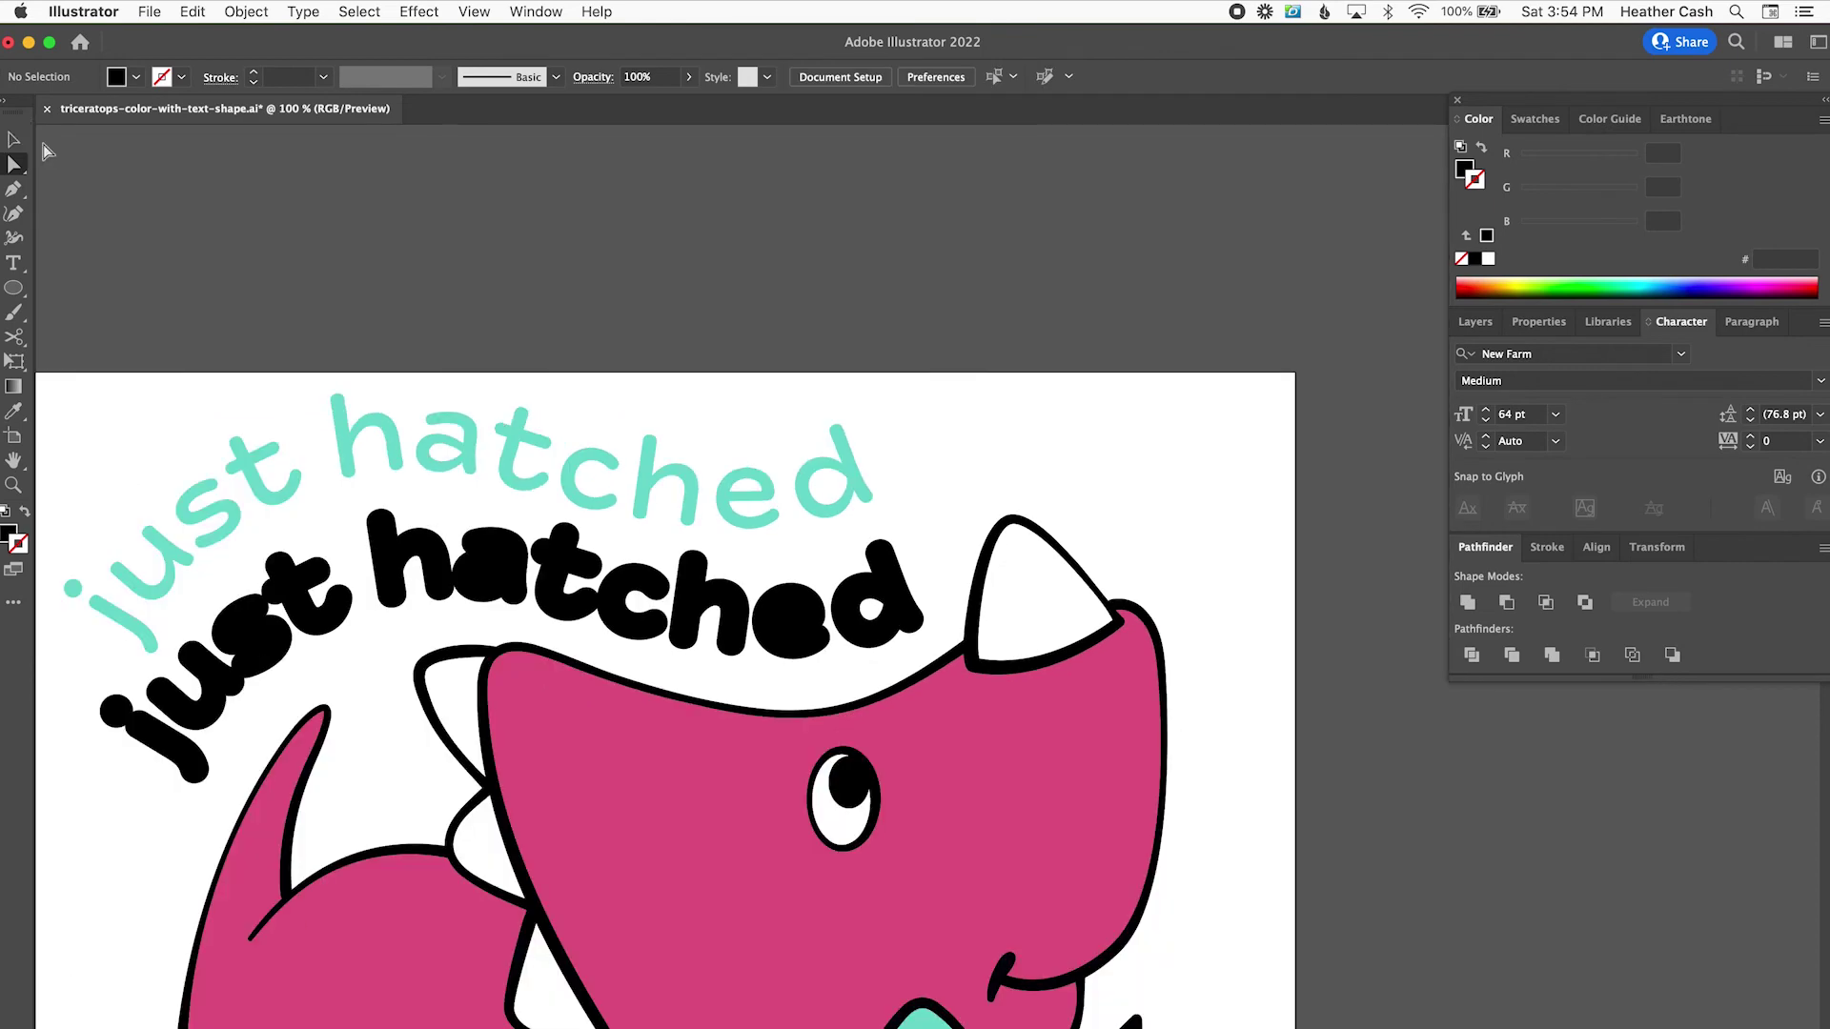
pyautogui.click(13, 139)
pyautogui.moveTo(268, 505)
pyautogui.mouseDown()
pyautogui.moveTo(293, 618)
pyautogui.moveTo(318, 633)
pyautogui.mouseUp()
pyautogui.click(149, 11)
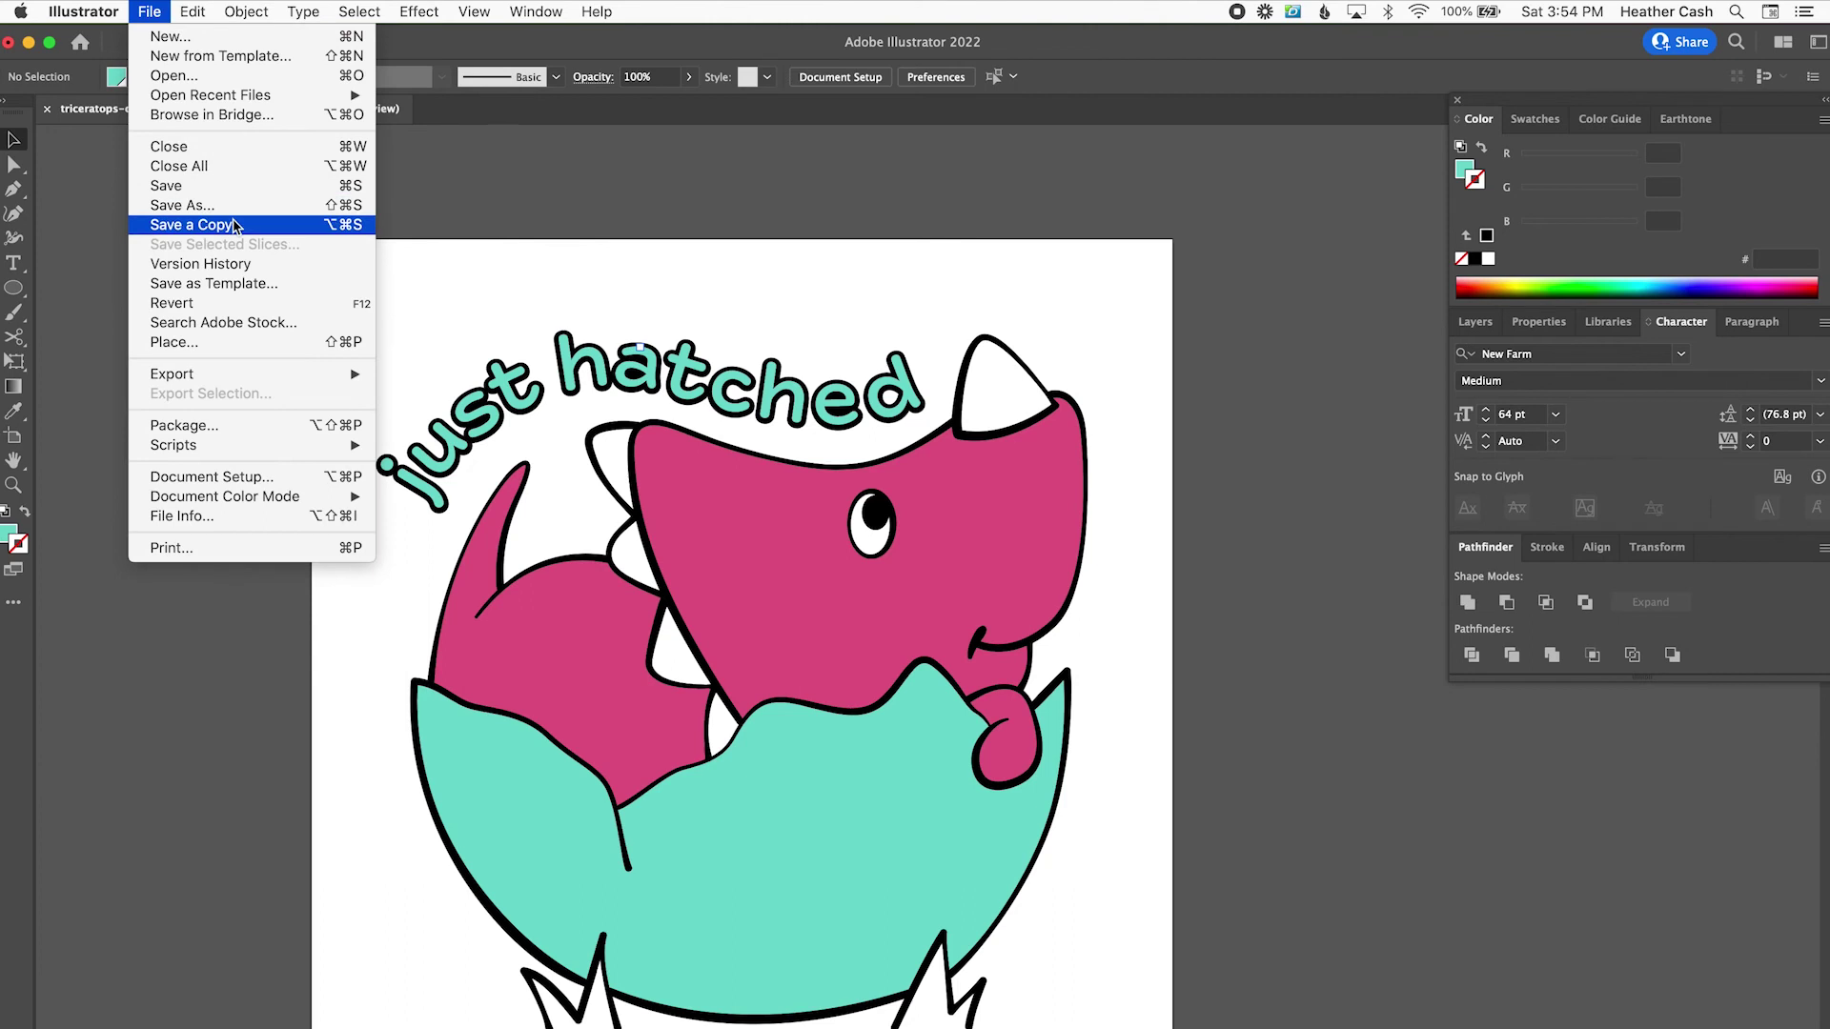
pyautogui.click(968, 286)
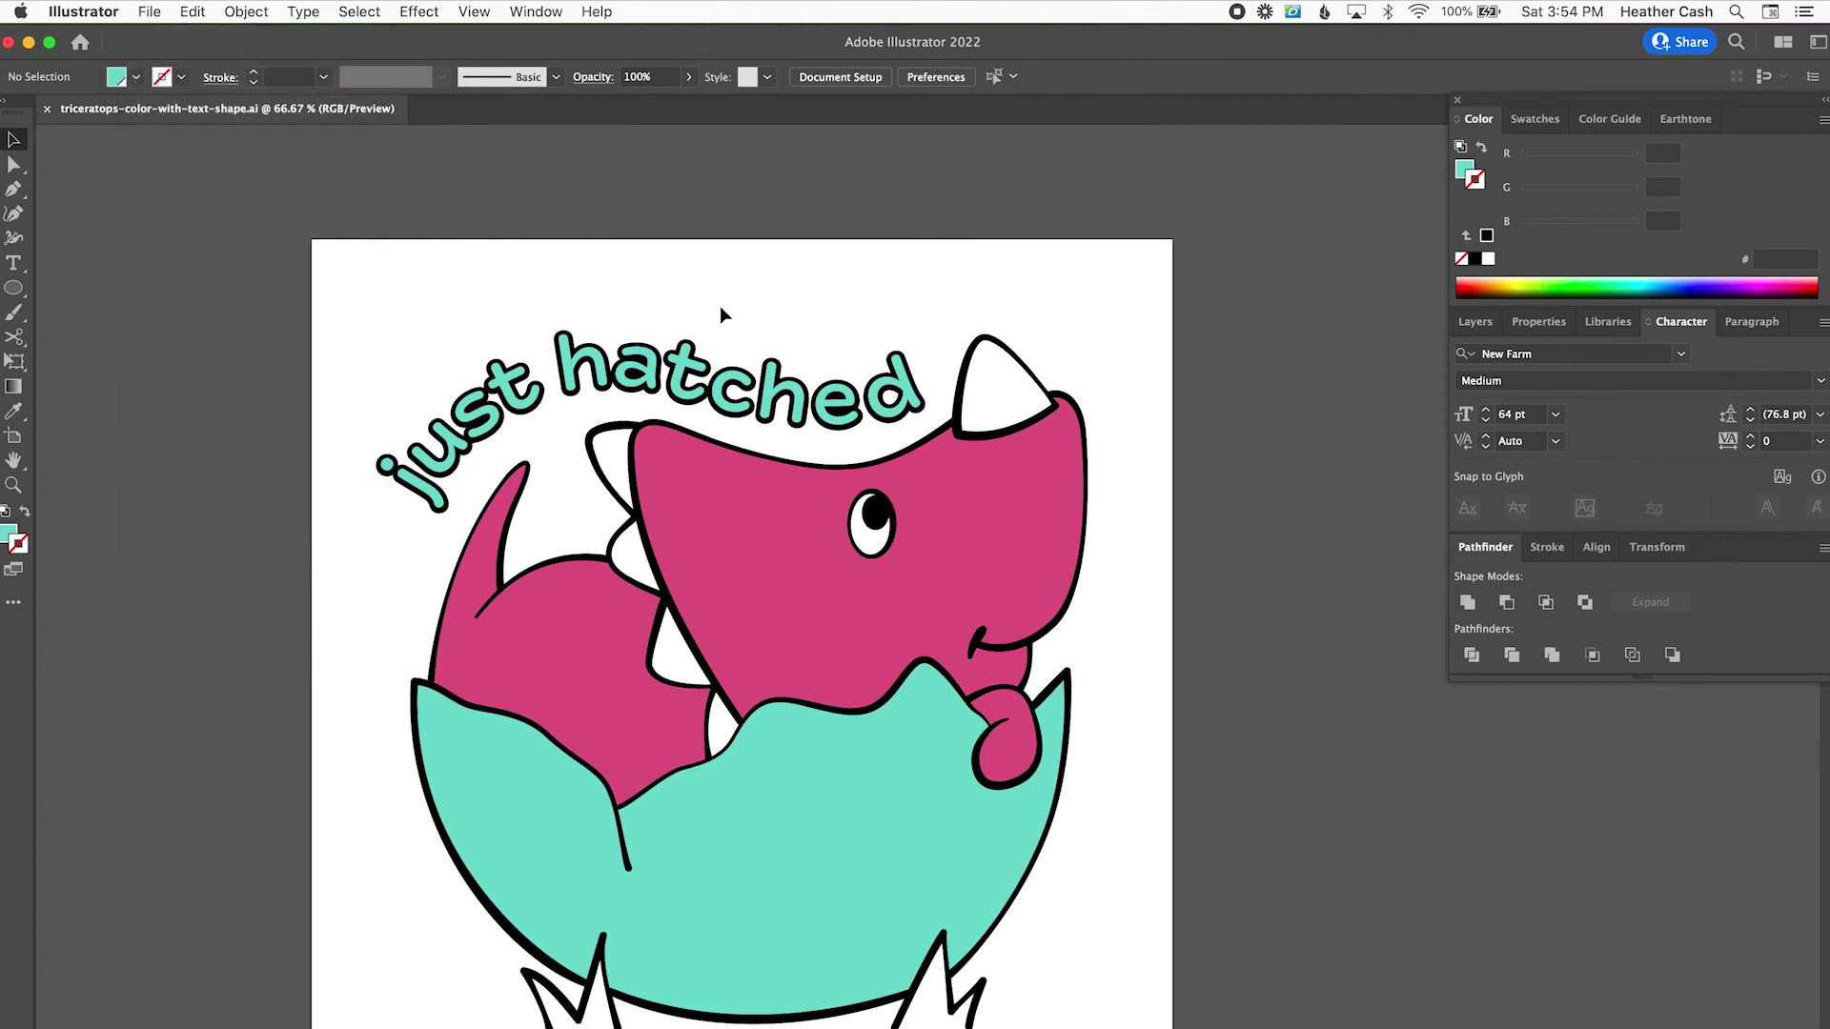
# Step: Combine the teal eggshell and the teal "just hatched" text into one compound path, and deselect it
pyautogui.click(868, 837)
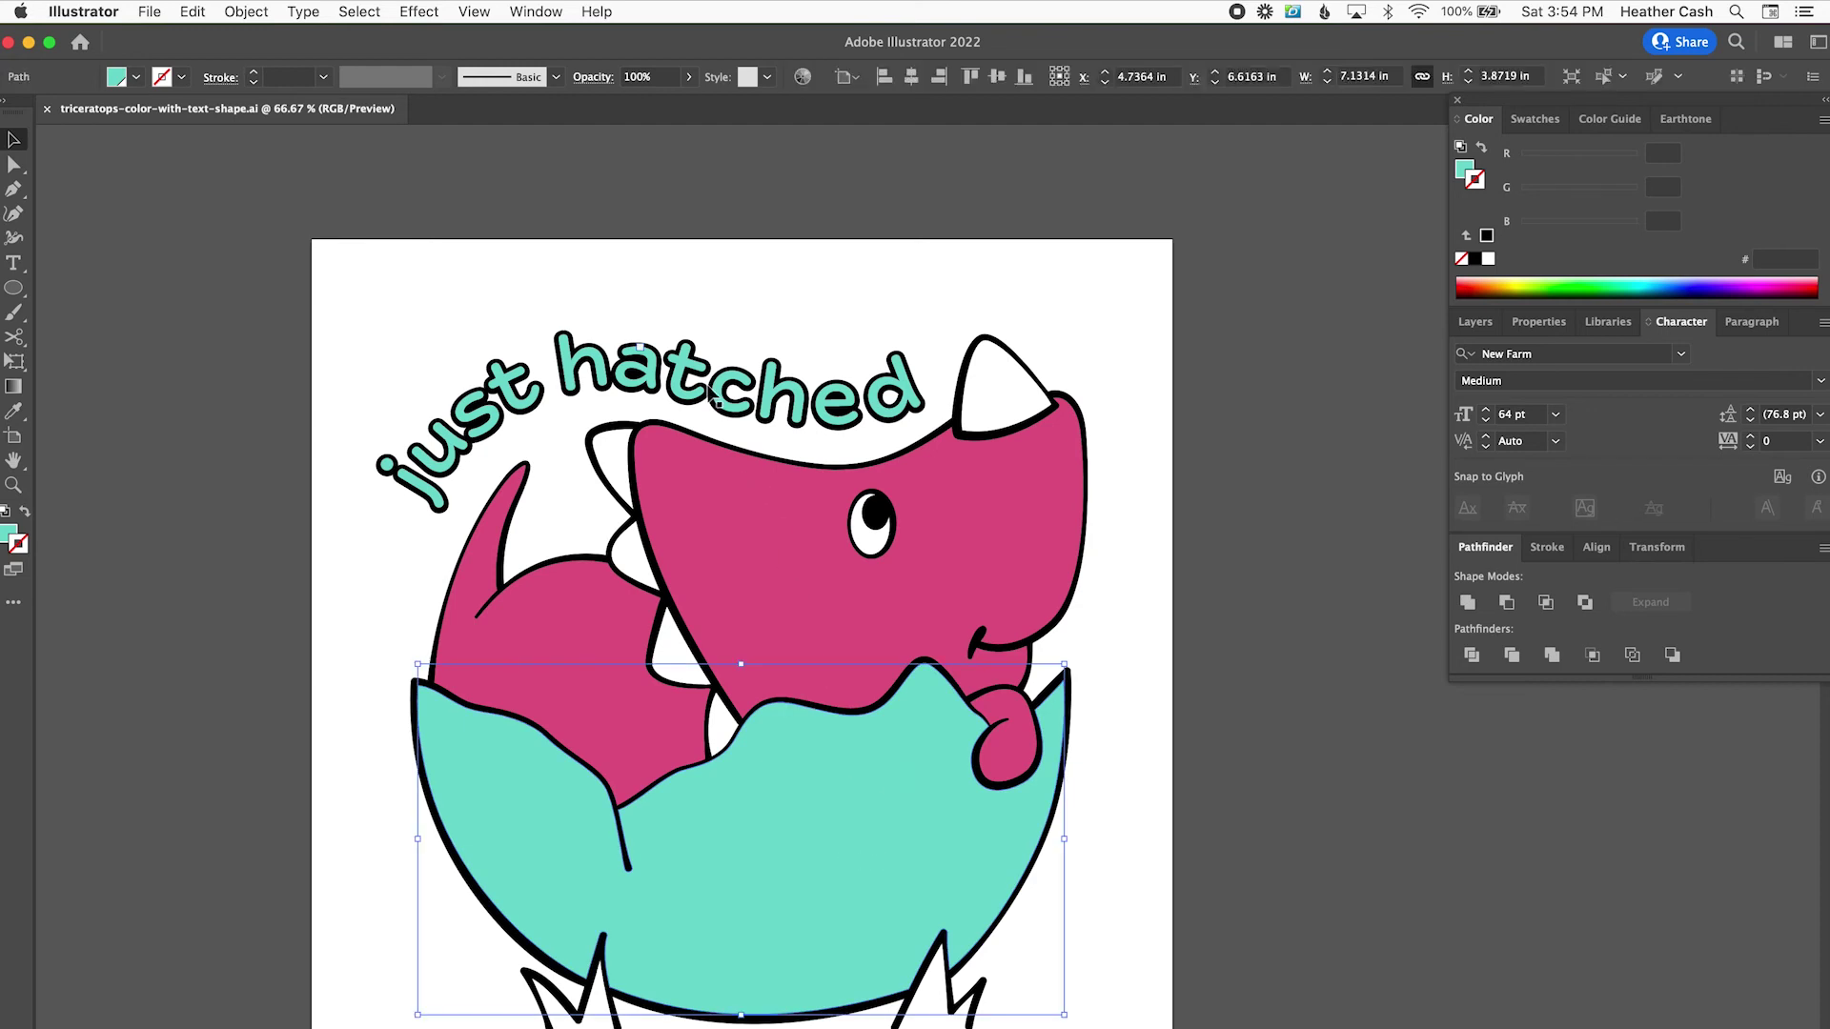
pyautogui.click(1164, 740)
pyautogui.click(910, 805)
pyautogui.keyDown('shift'); pyautogui.click(721, 405); pyautogui.keyUp('shift')
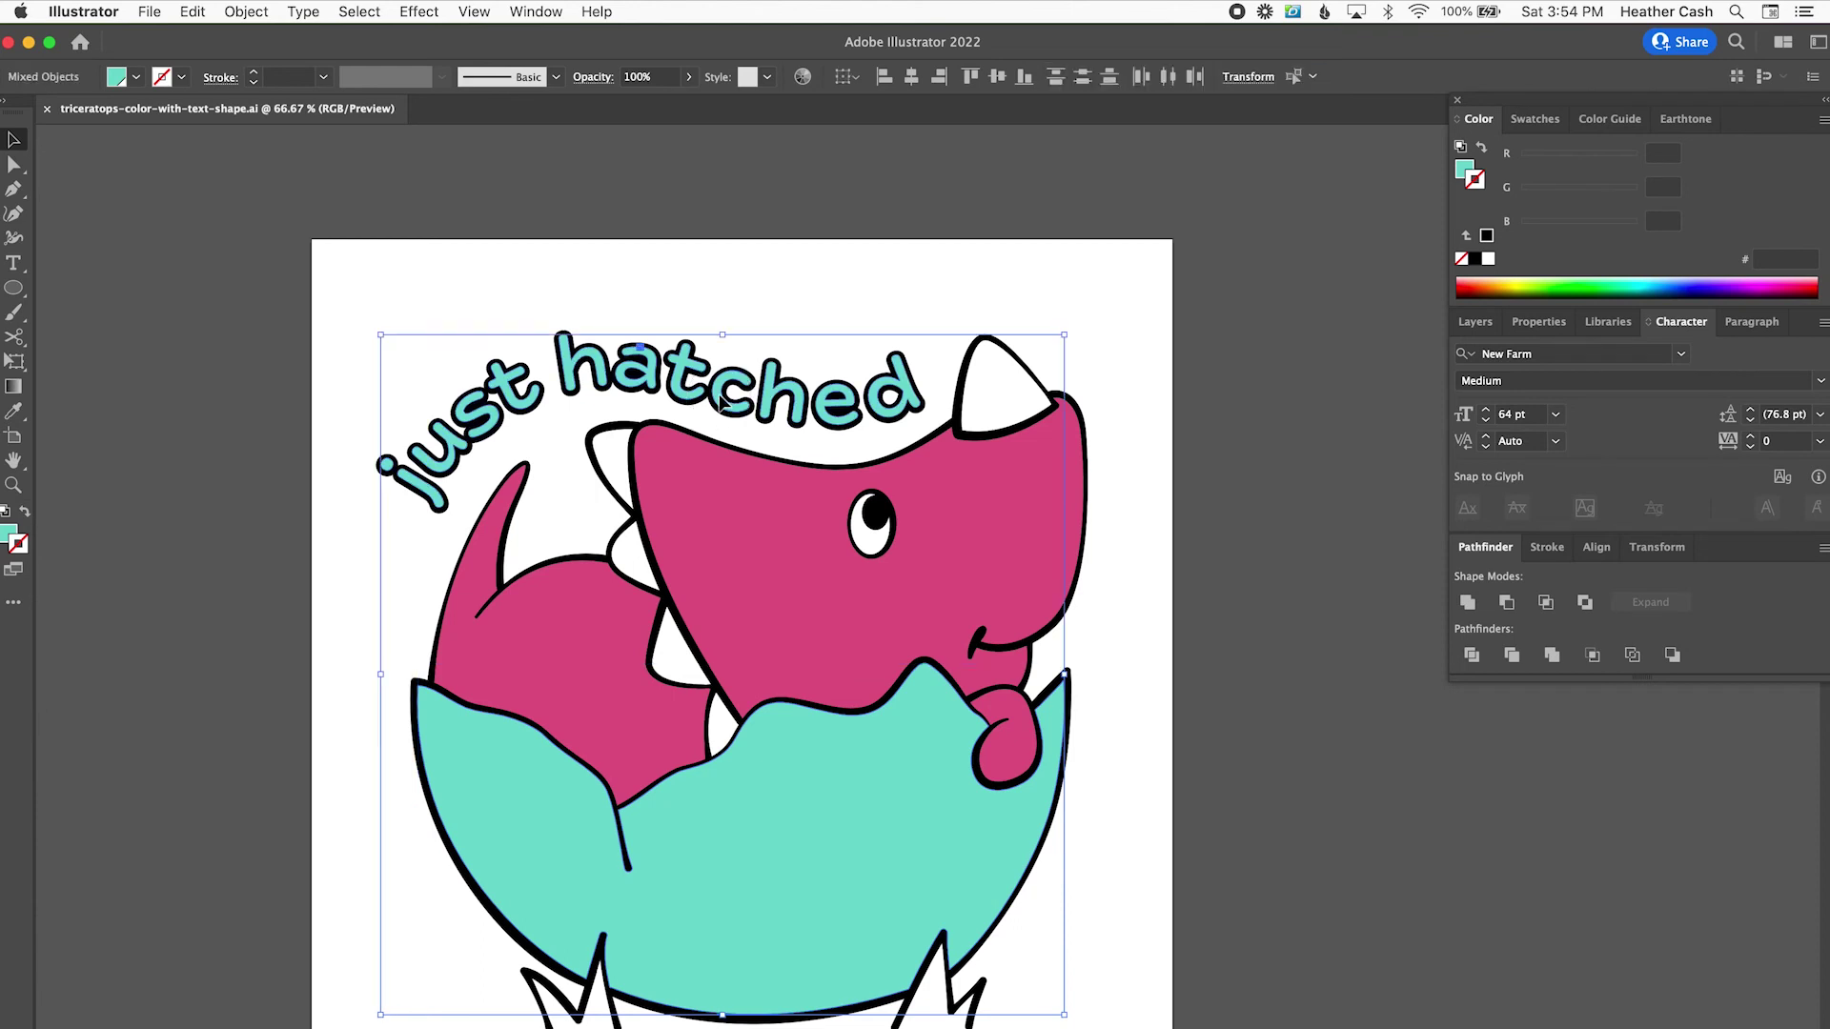
pyautogui.click(247, 13)
pyautogui.moveTo(377, 705)
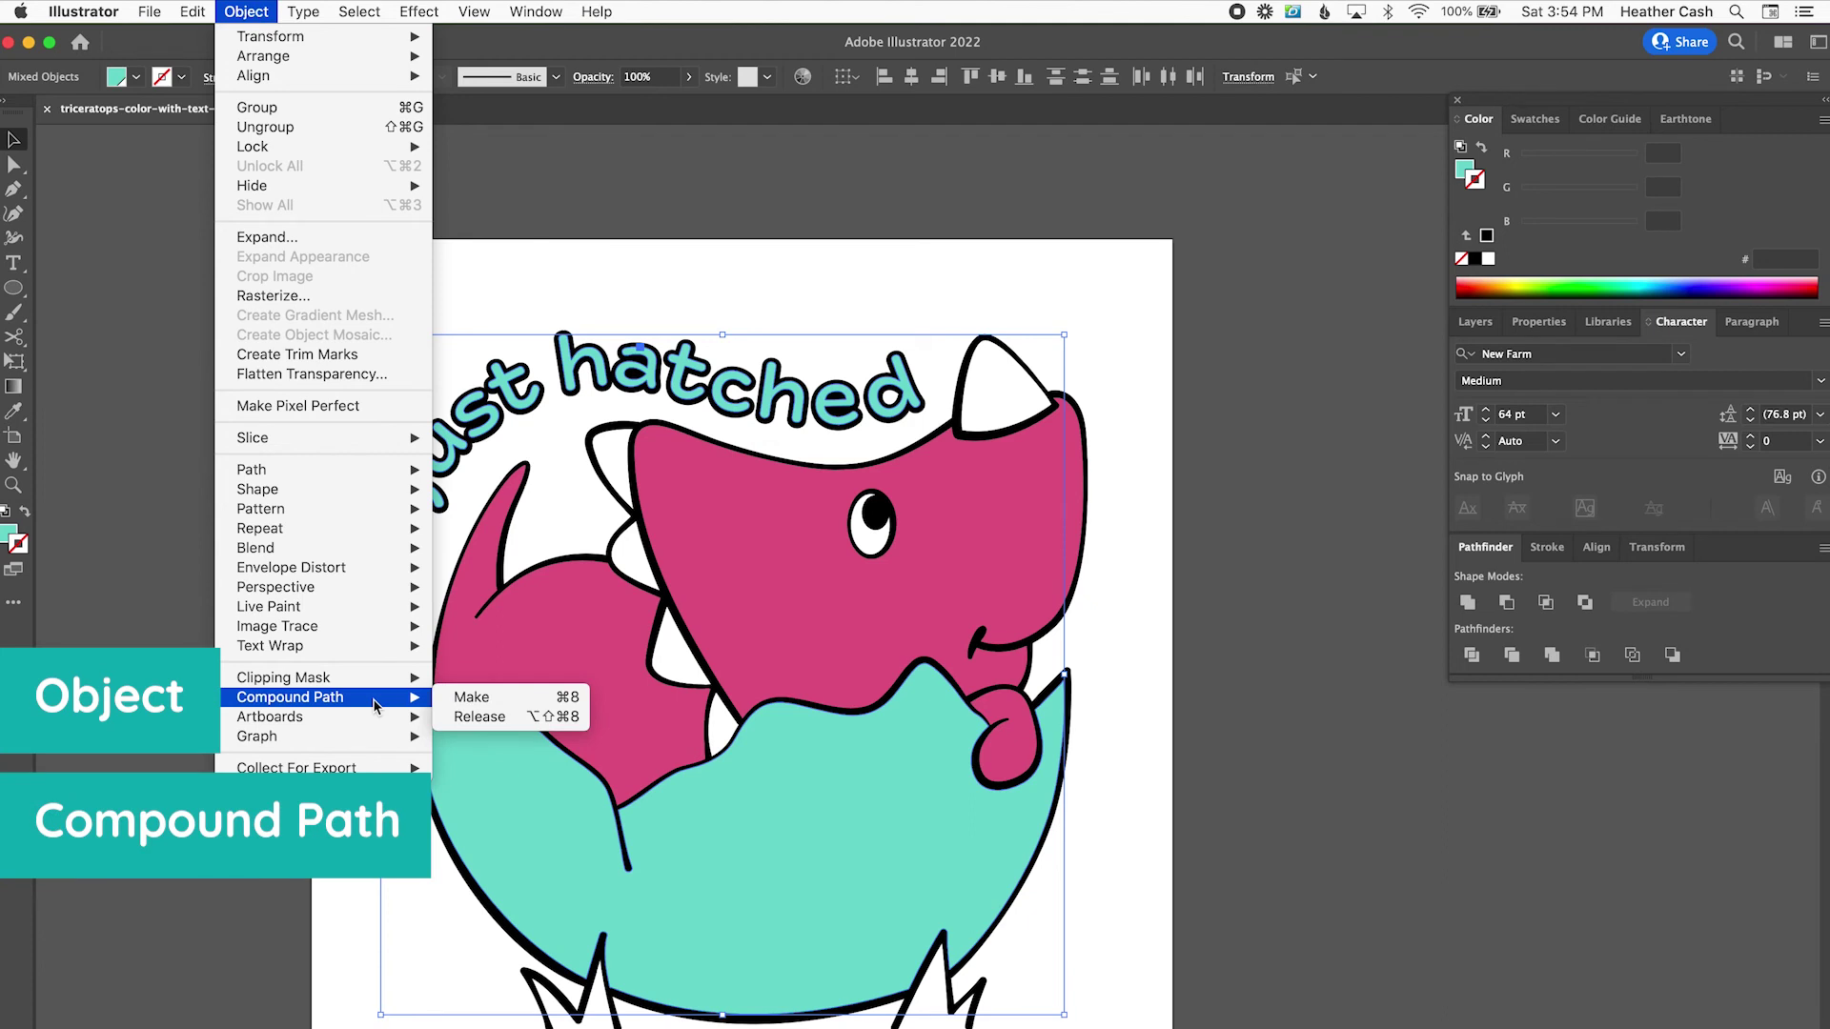
pyautogui.click(477, 699)
pyautogui.click(1096, 305)
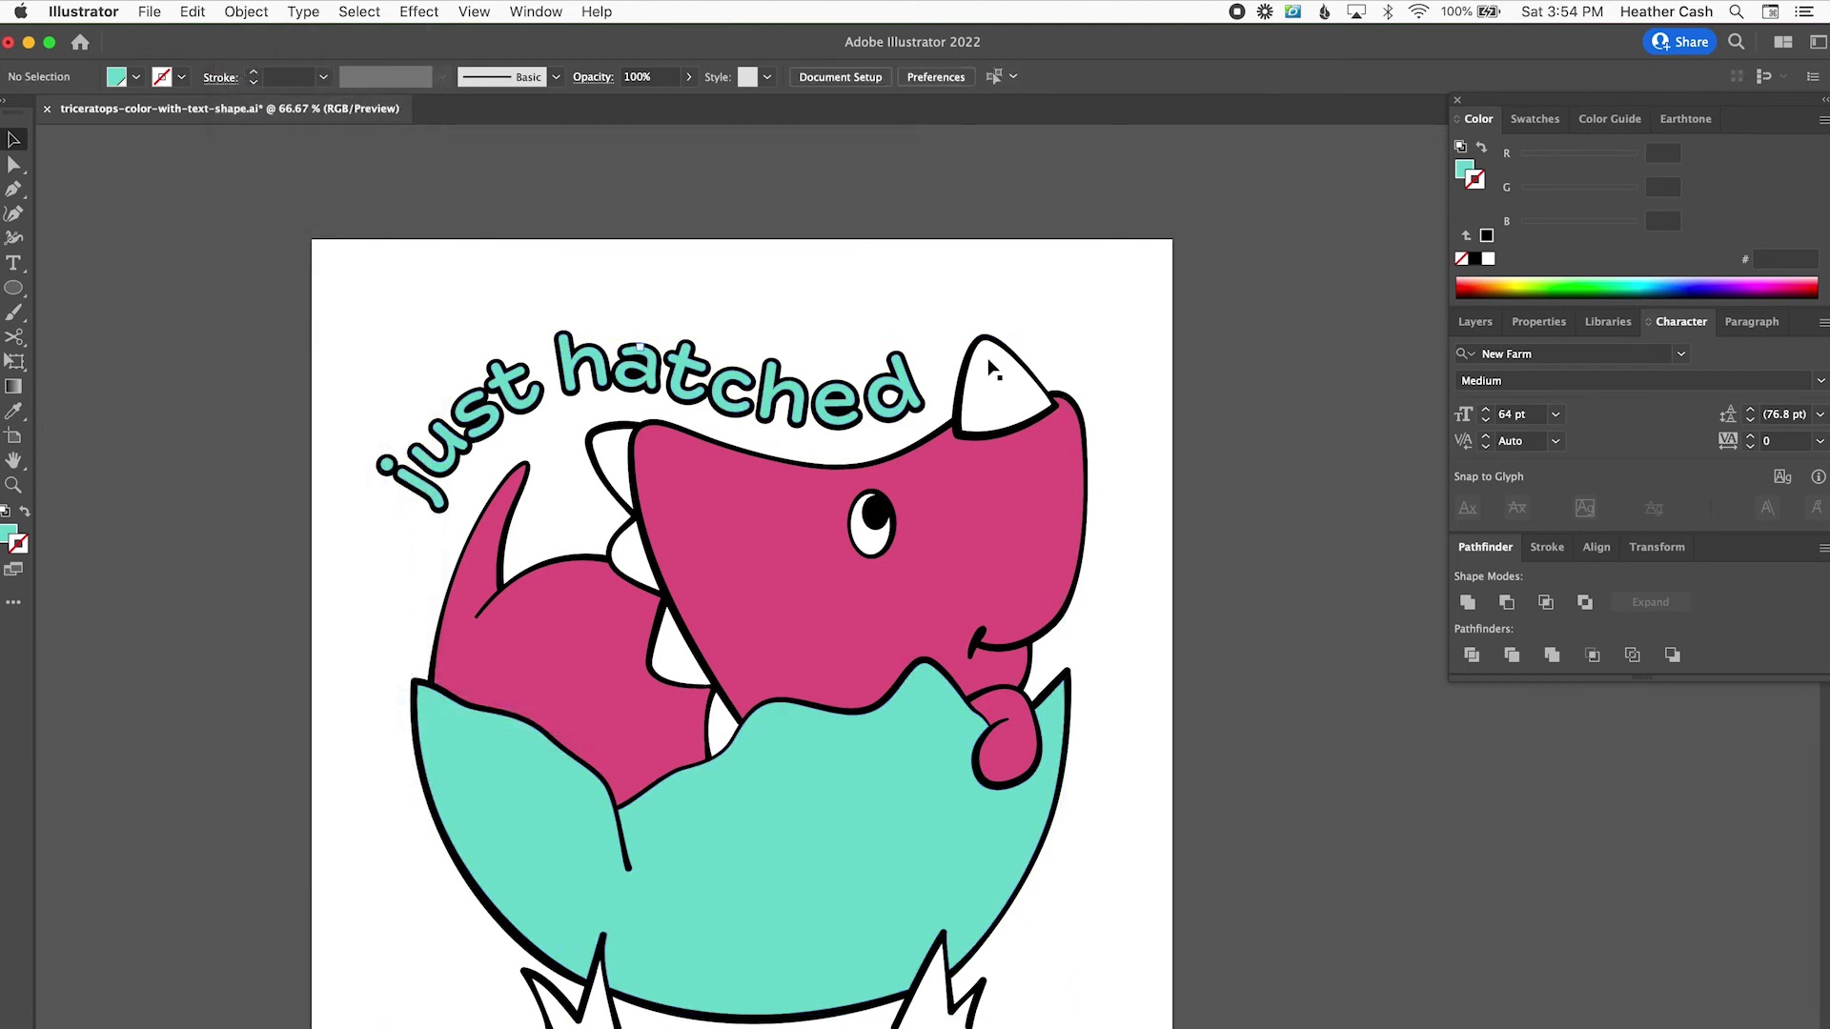
# Step: Move the teal compound path aside and combine the black "just hatched" text and the black background shape into one compound path
pyautogui.moveTo(796, 414); pyautogui.dragTo(724, 434)
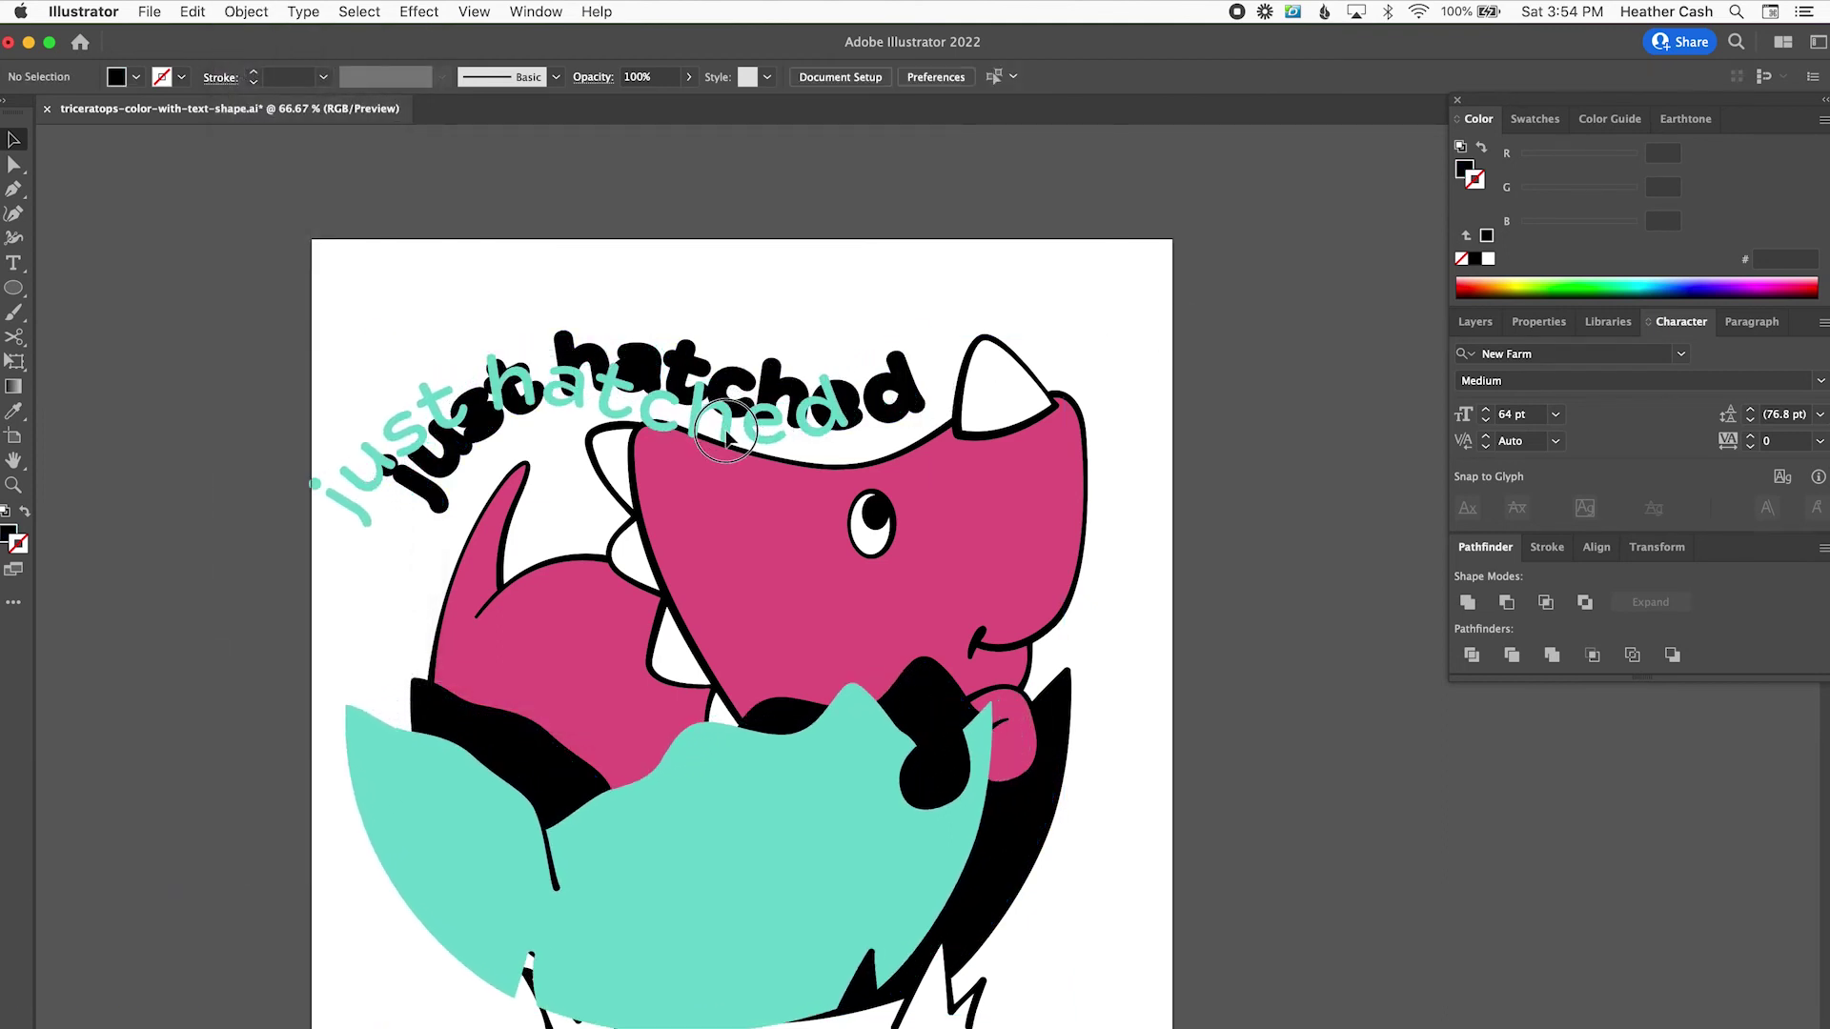
pyautogui.click(688, 357)
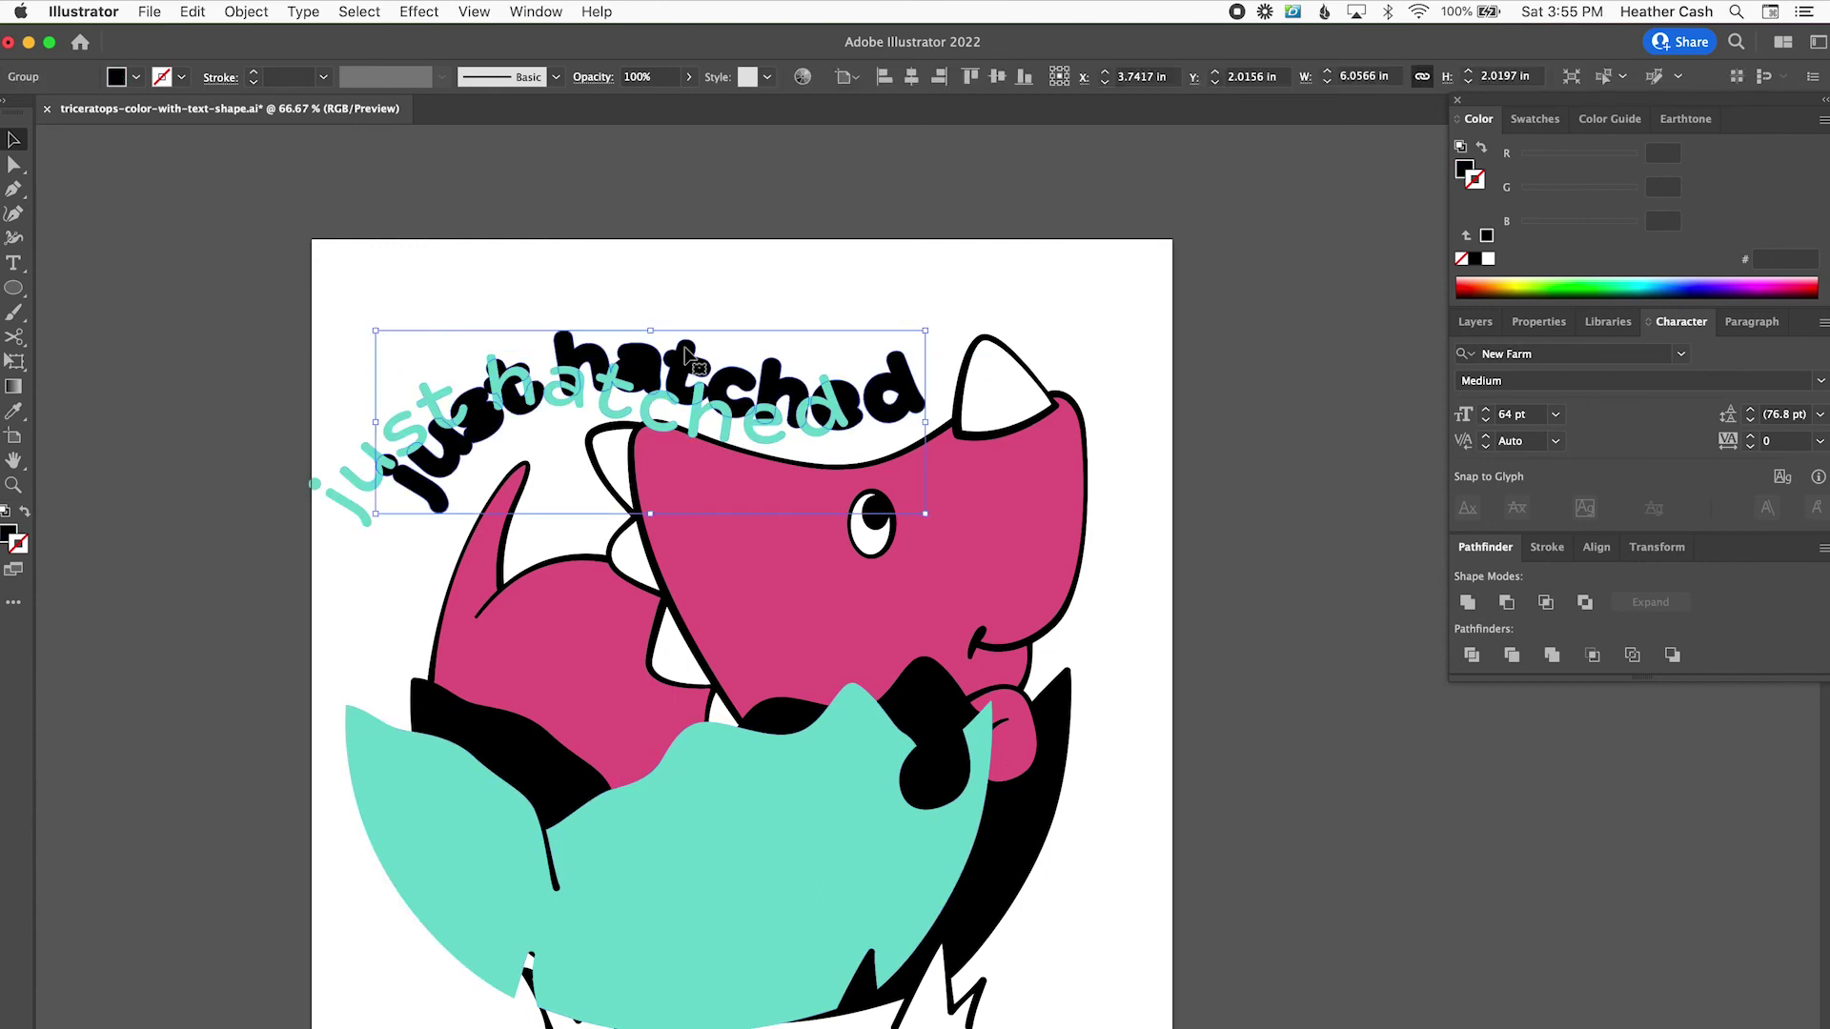
pyautogui.keyDown('shift'); pyautogui.click(1049, 821); pyautogui.keyUp('shift')
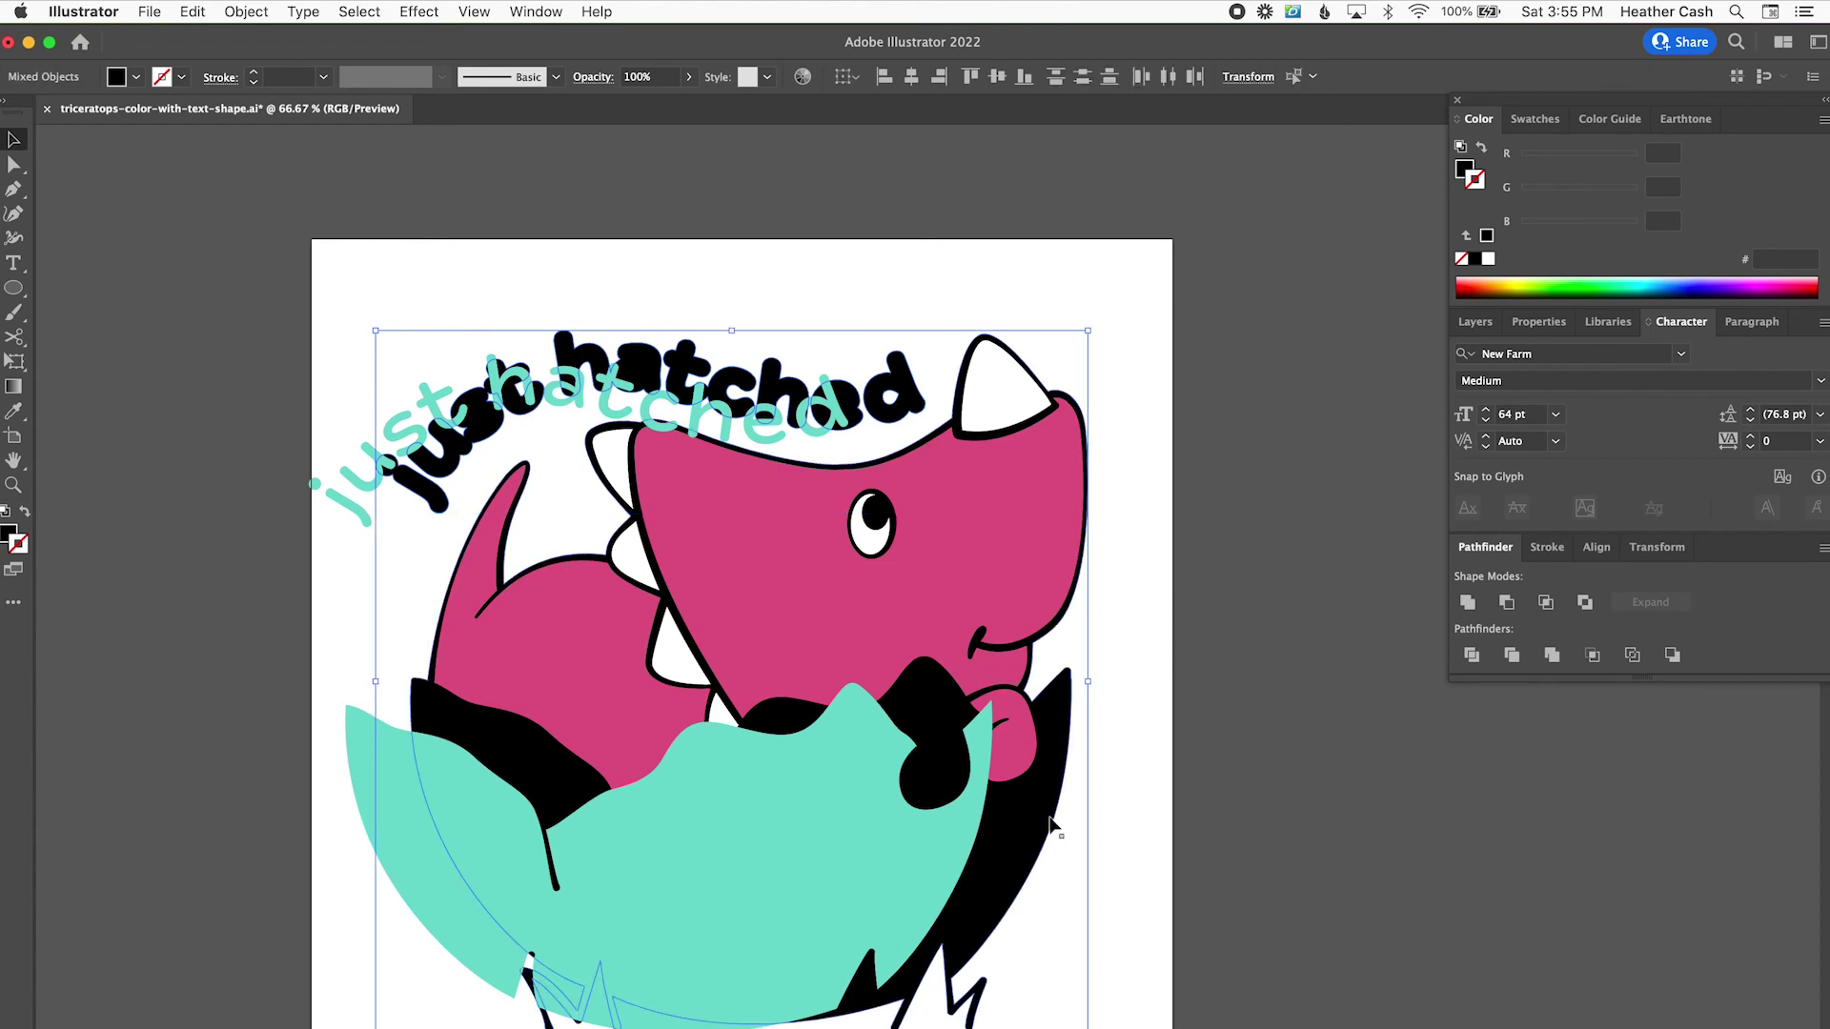
pyautogui.click(250, 13)
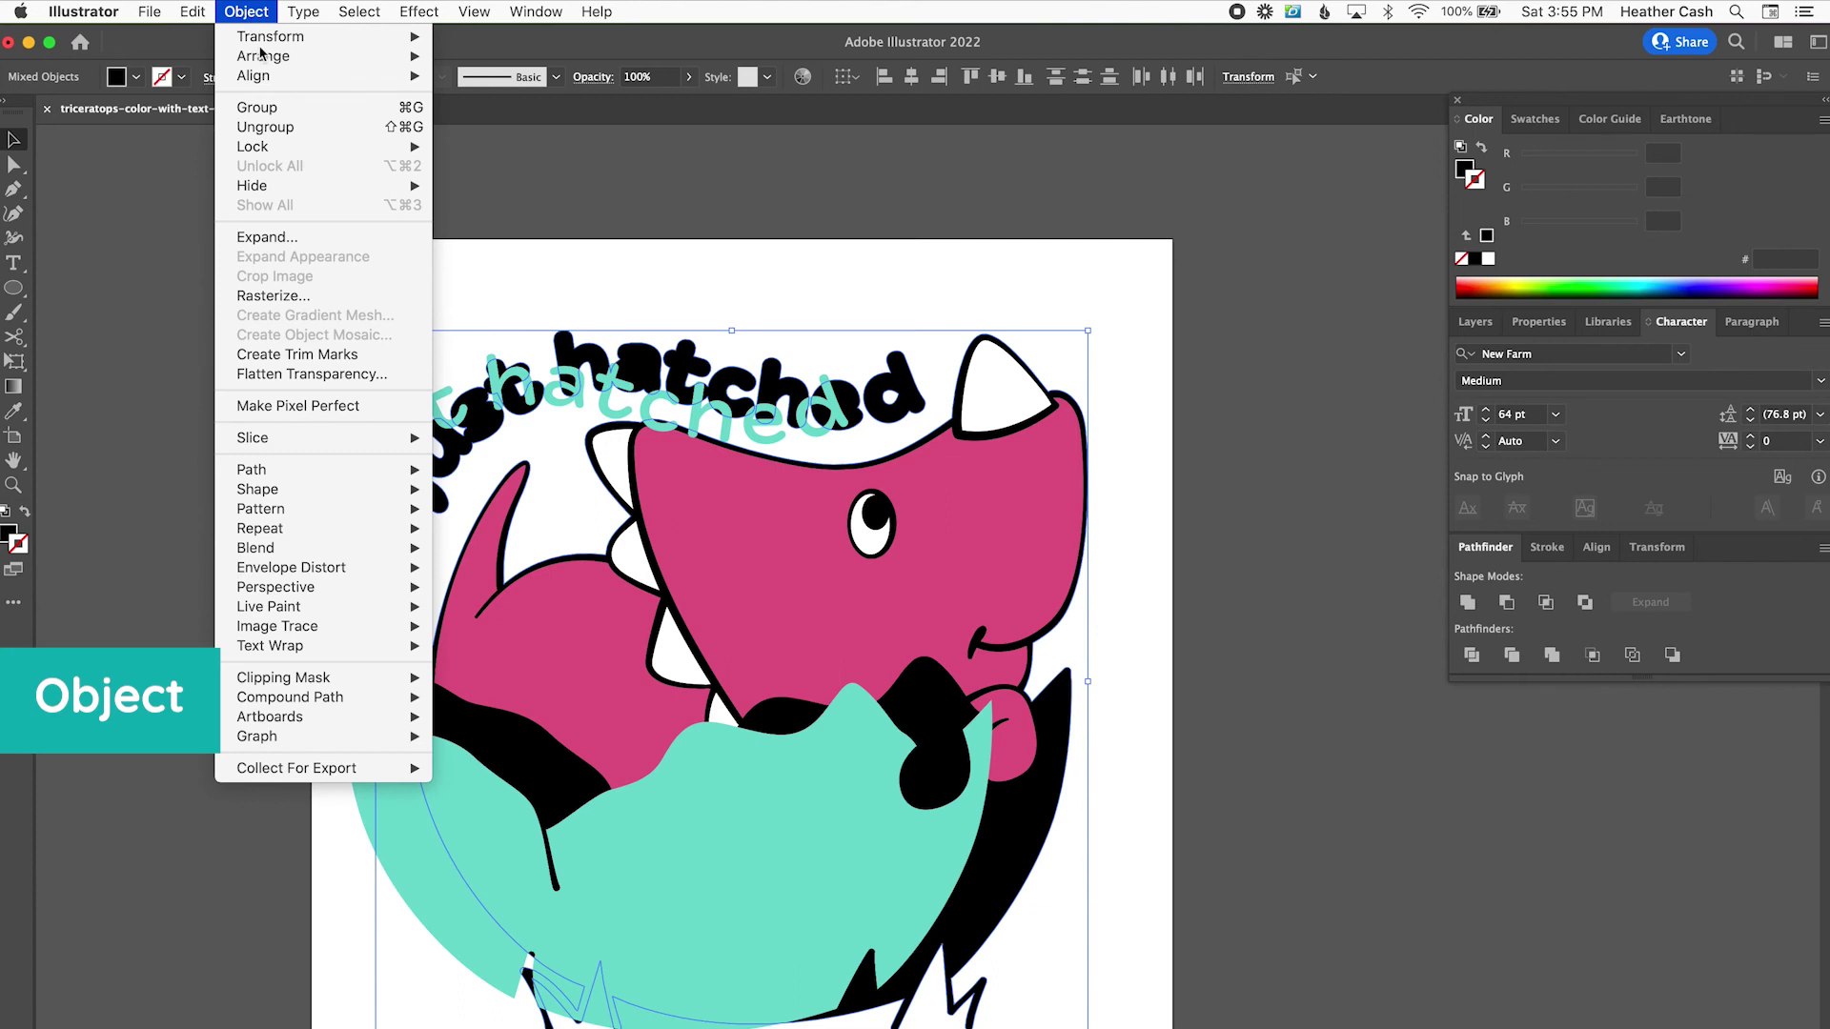
pyautogui.moveTo(395, 698)
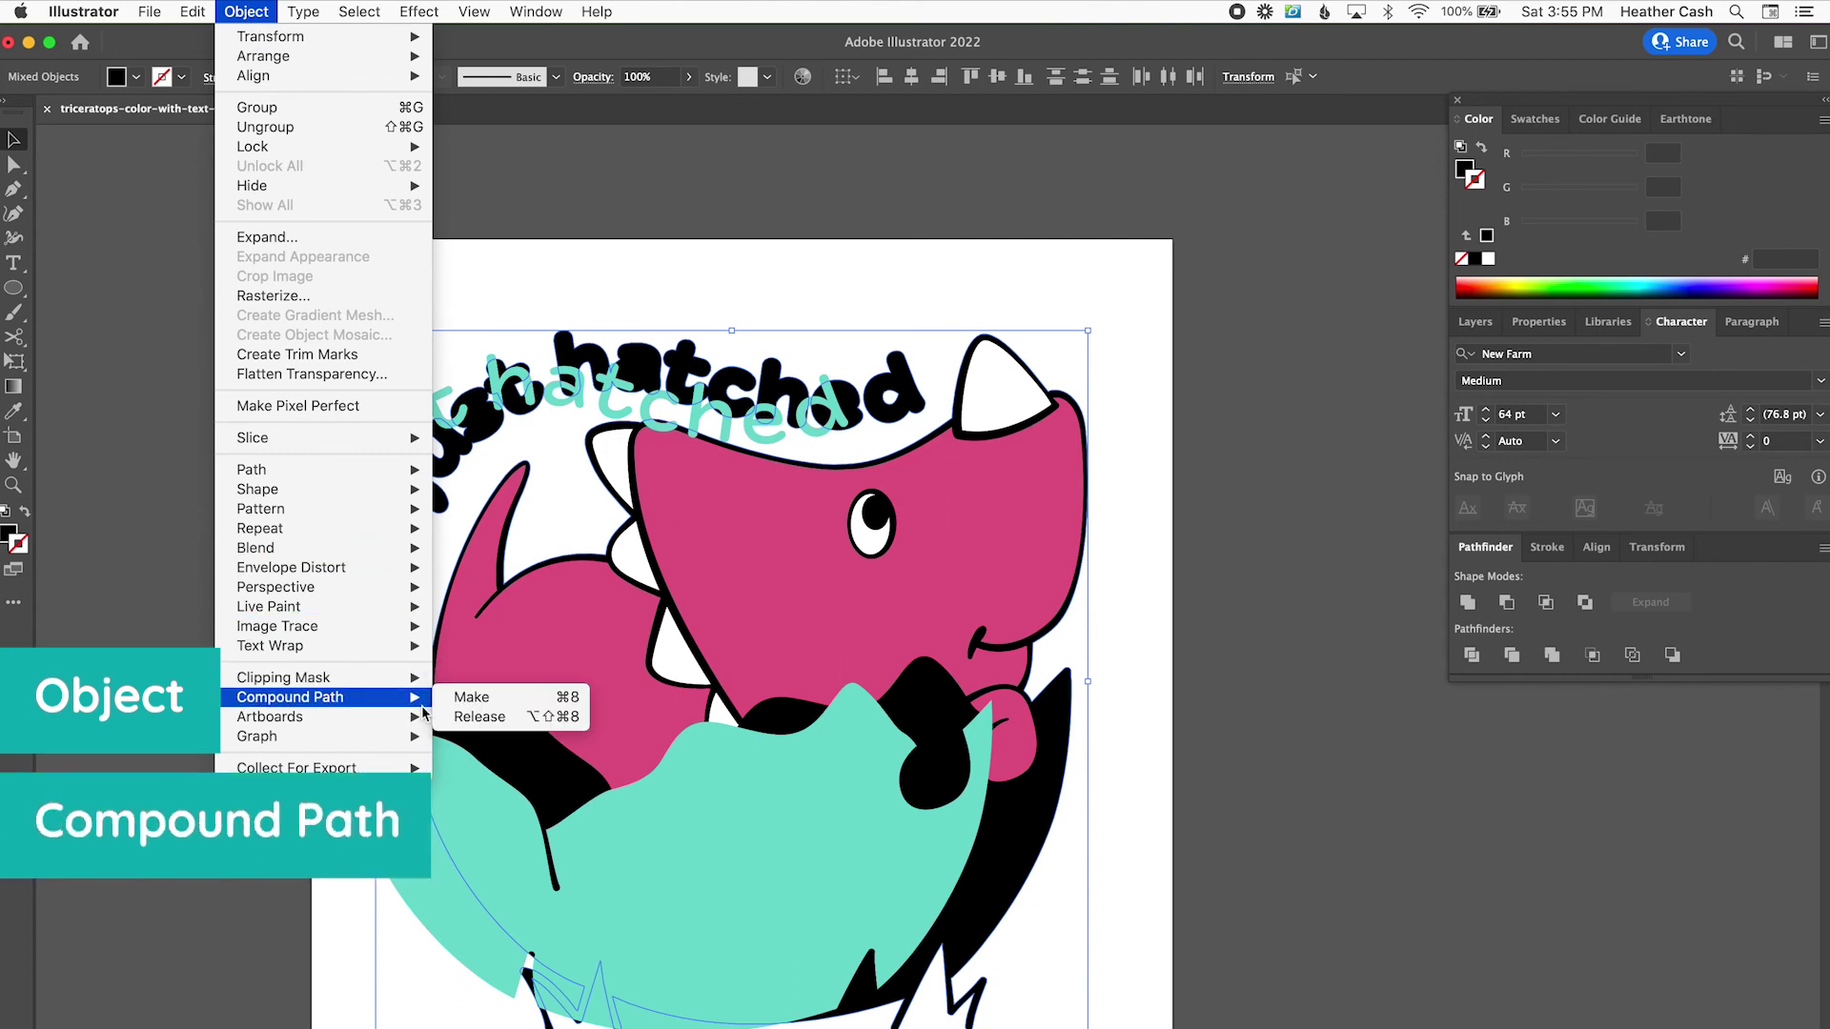
pyautogui.click(515, 698)
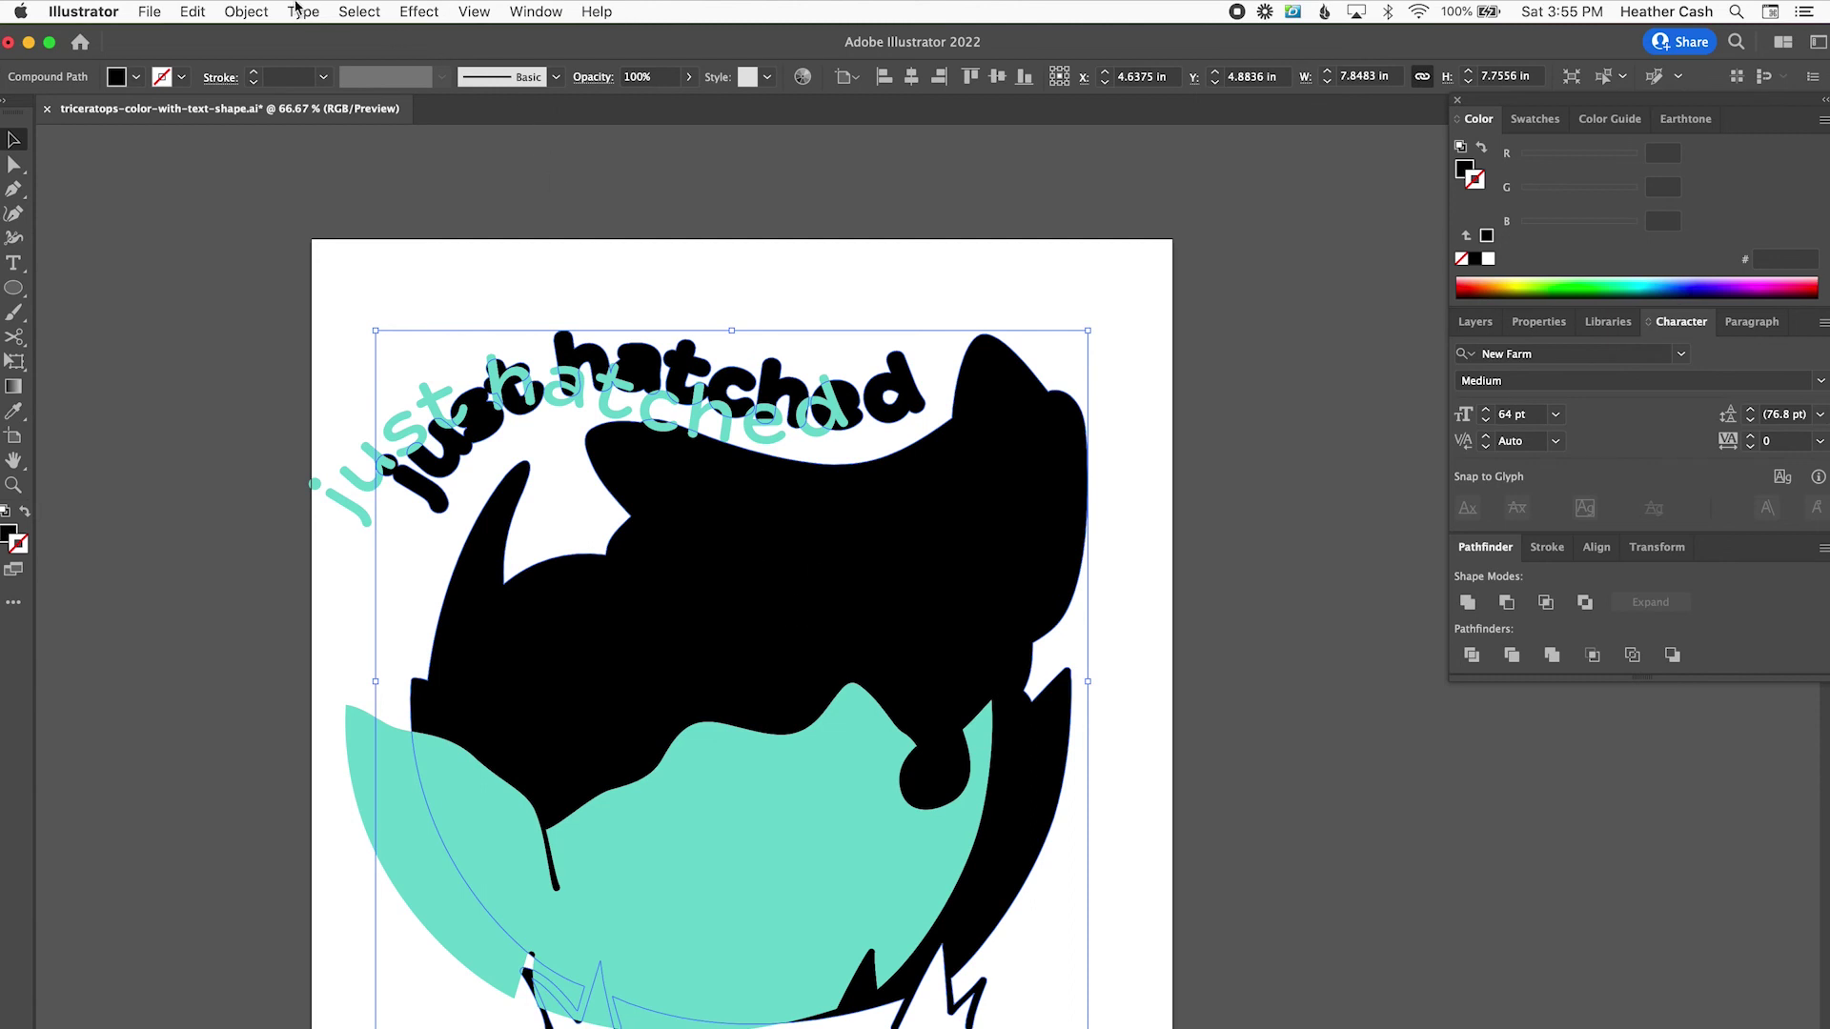
# Step: Send the black compound path to the back, behind all the colored artwork
pyautogui.click(250, 12)
pyautogui.moveTo(276, 56)
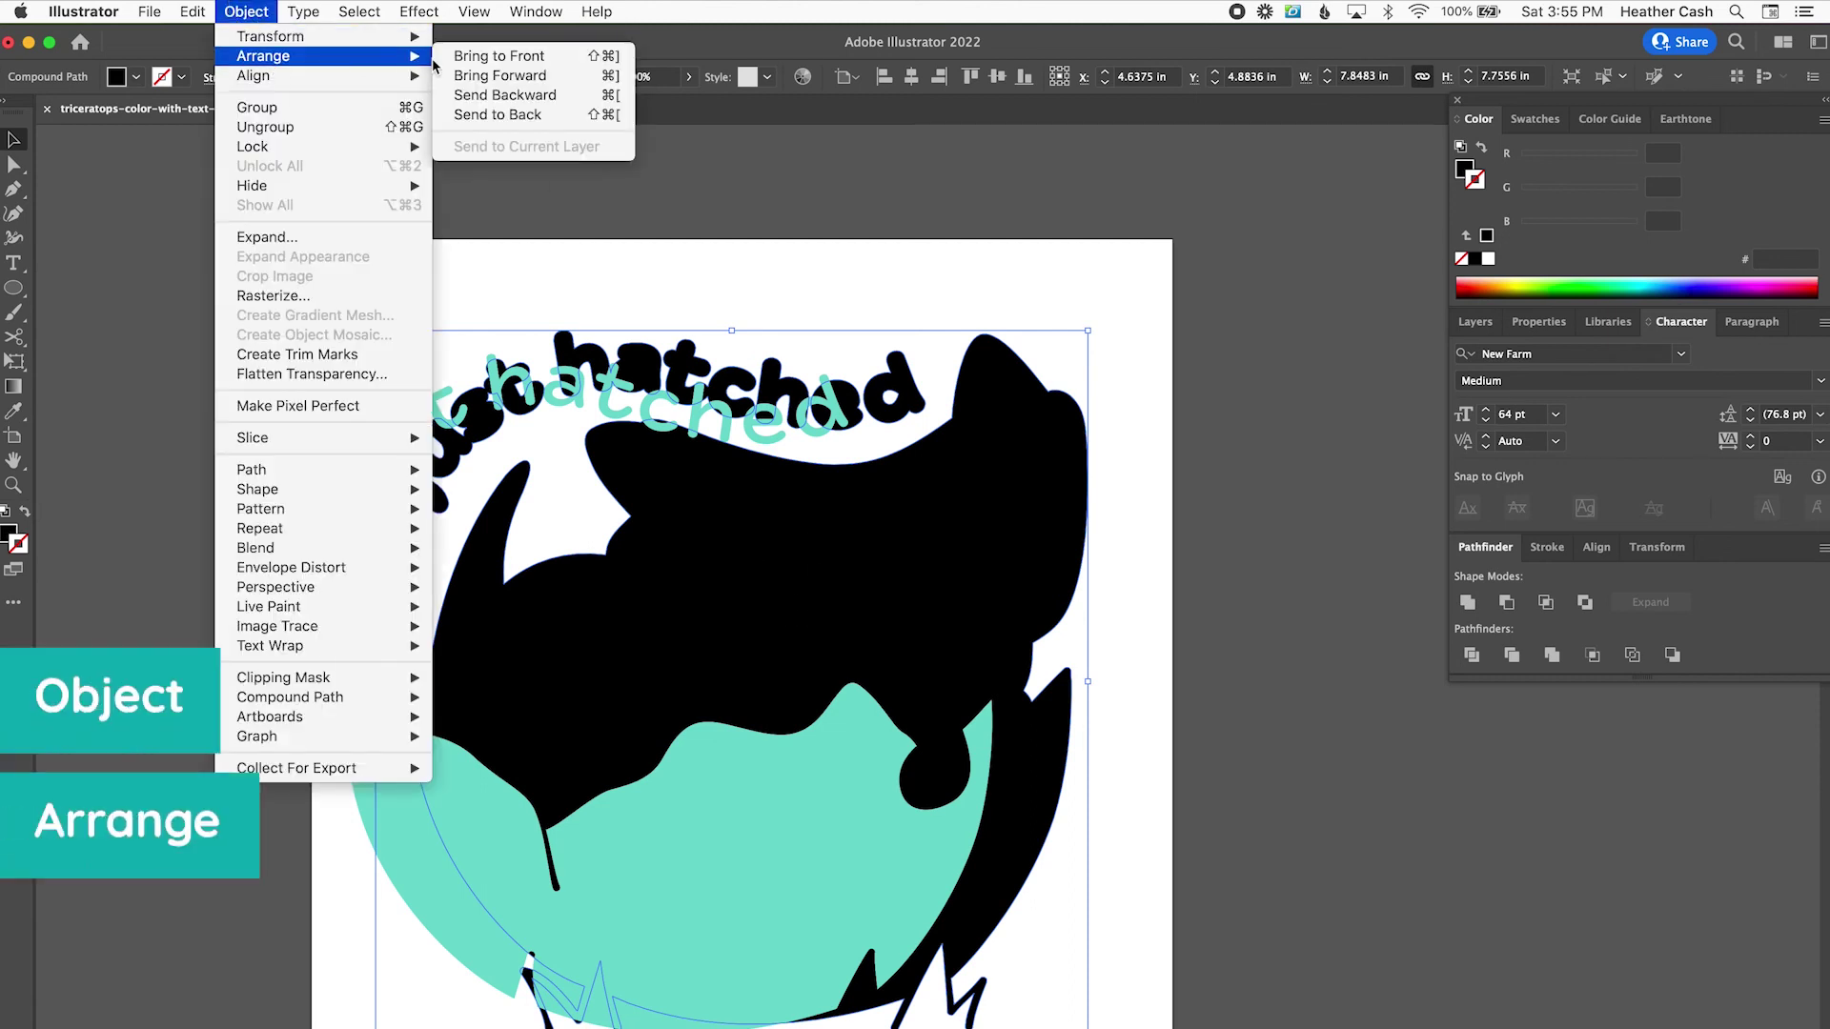
pyautogui.click(564, 120)
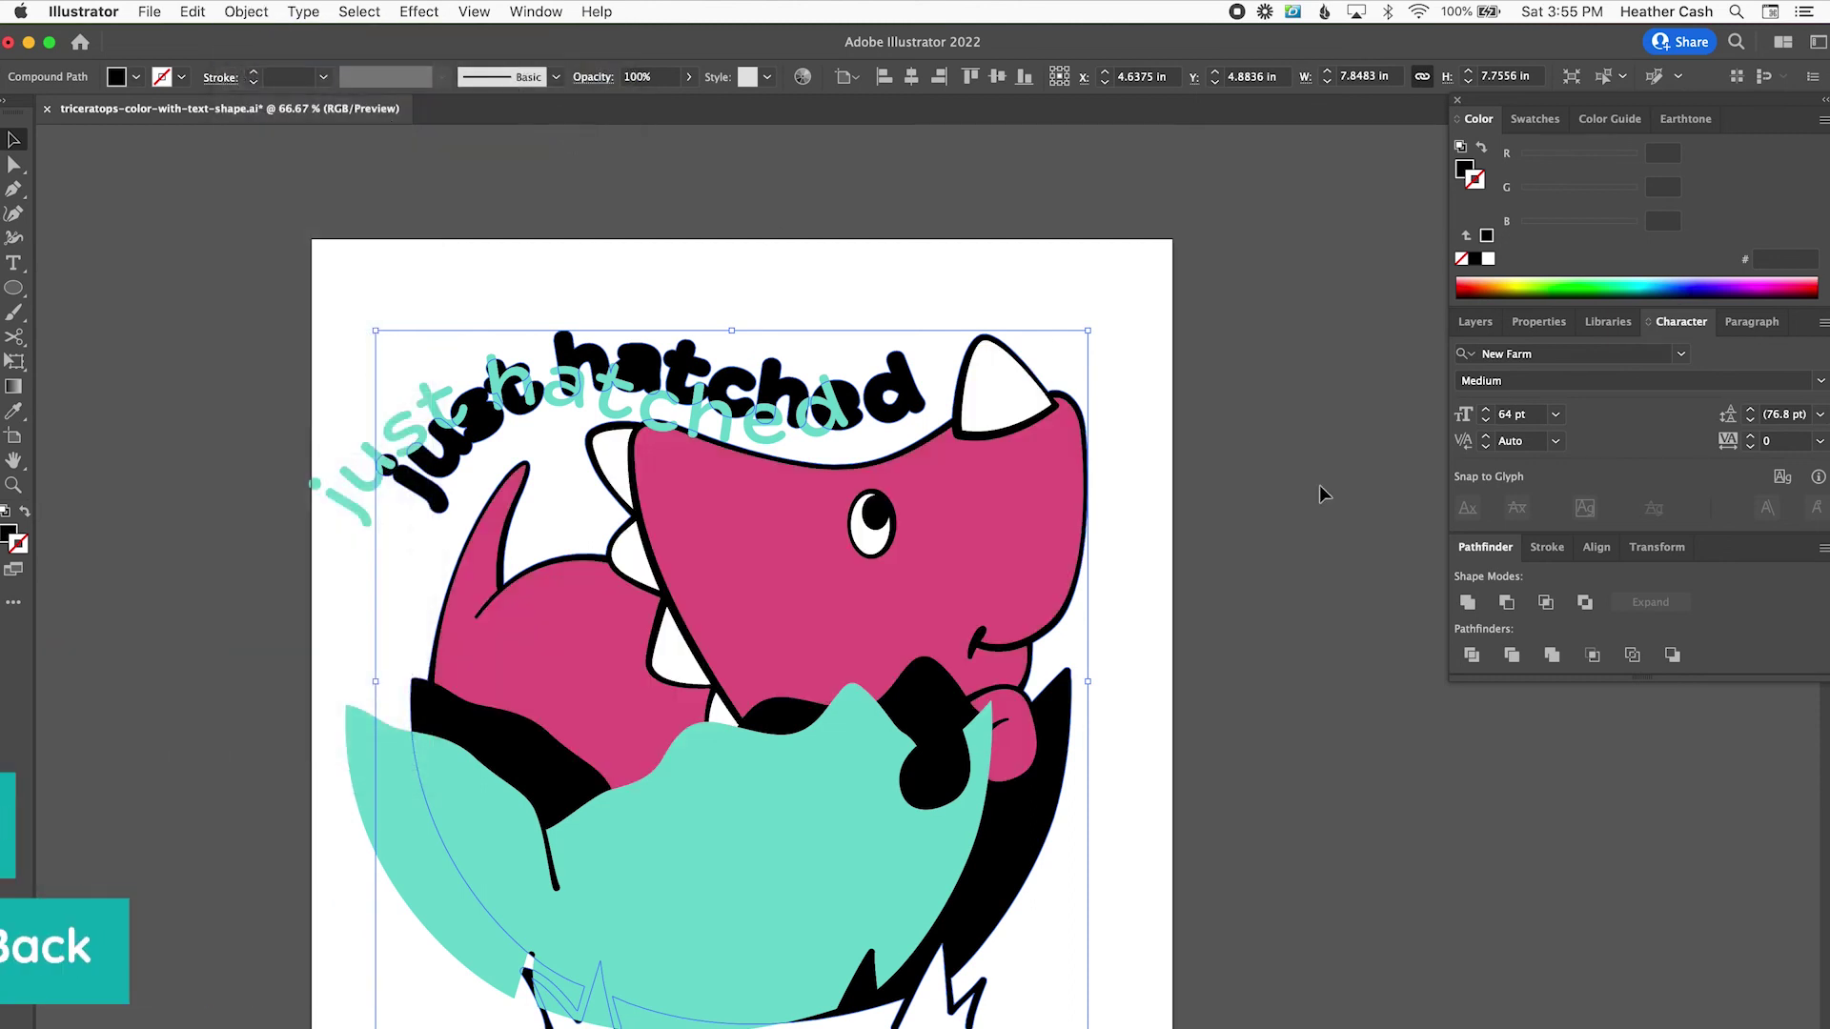
# Step: Move the teal eggshell and text back into place over the black outline, and save the document
pyautogui.click(1141, 580)
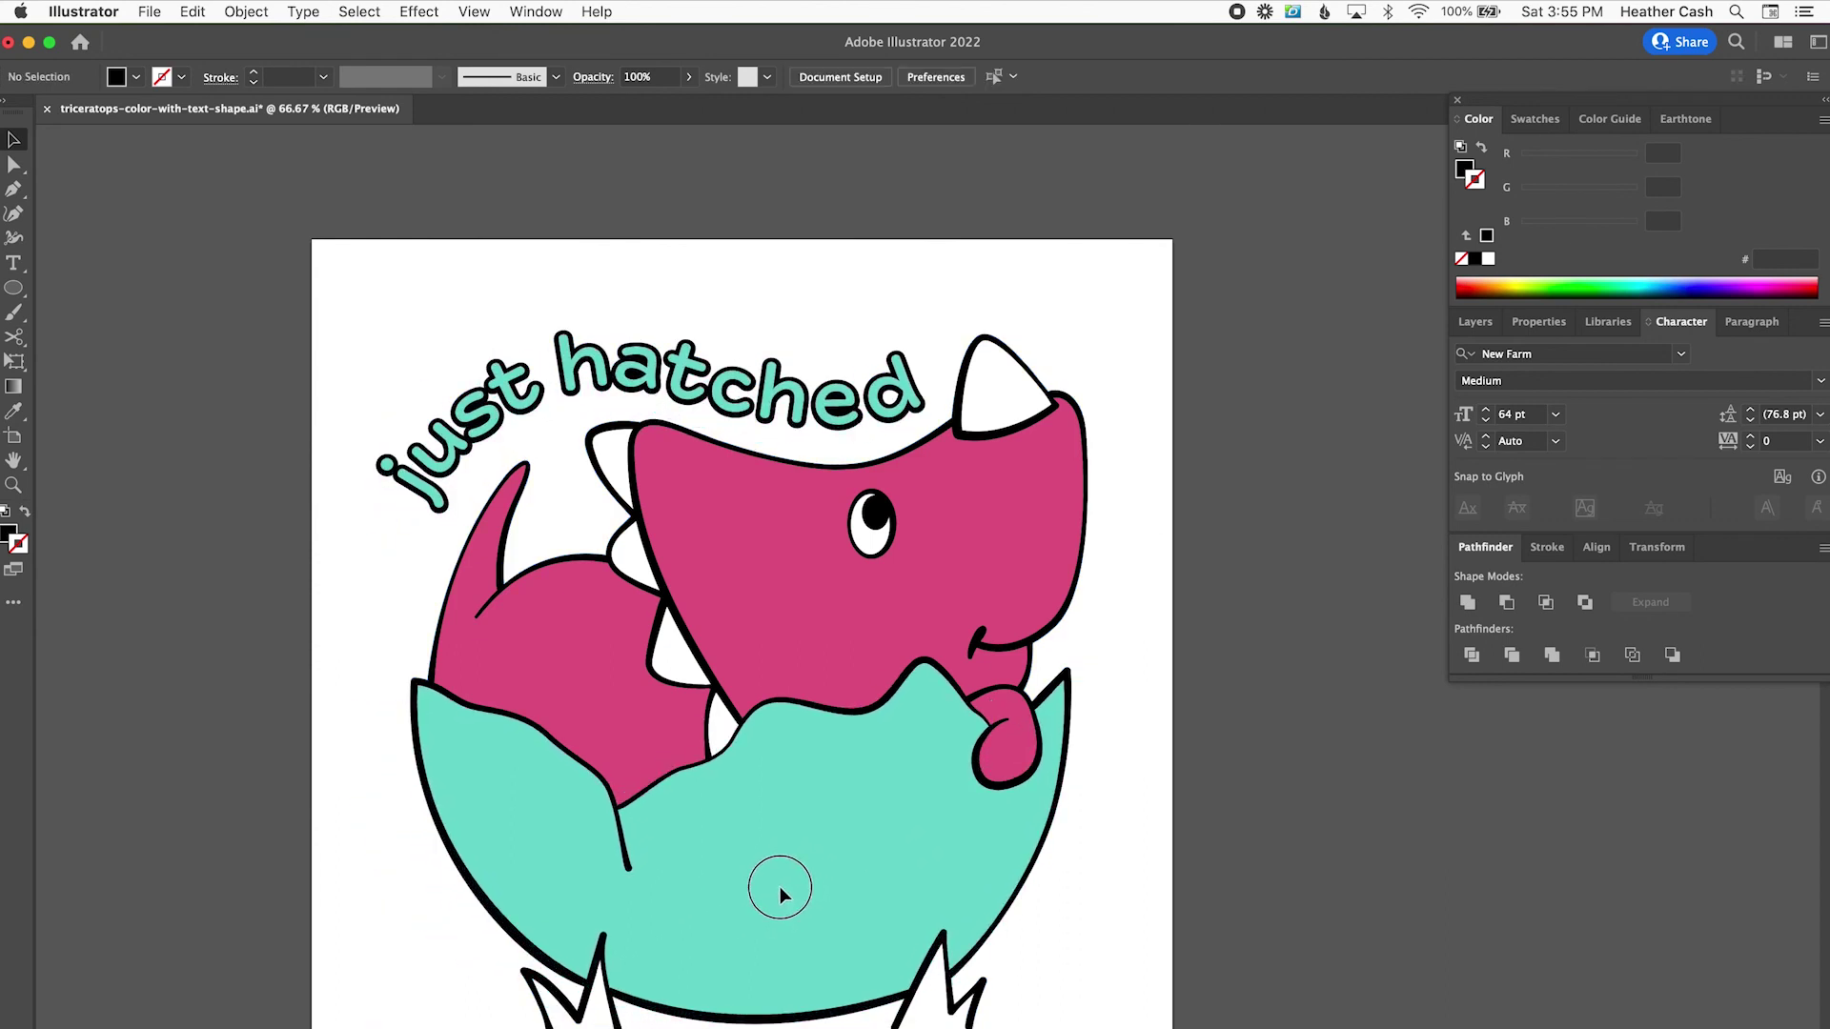
pyautogui.click(154, 13)
pyautogui.click(196, 186)
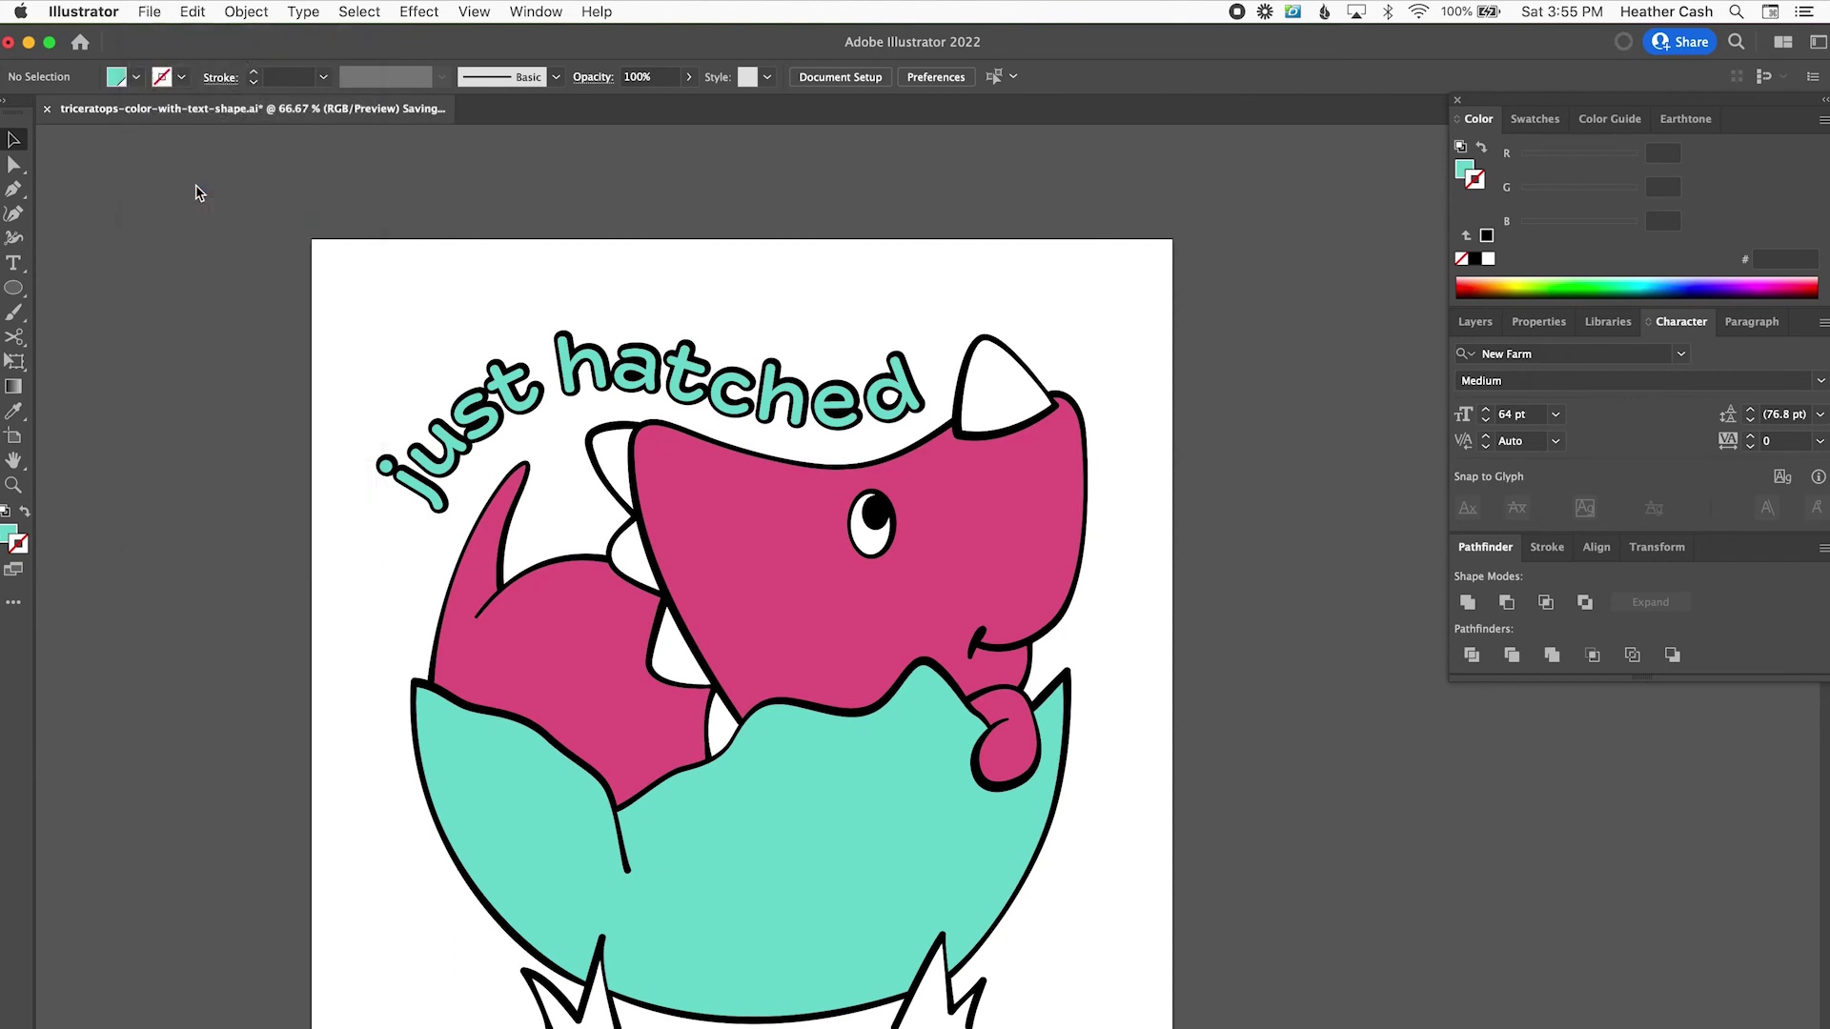
# Step: Save a copy of the artwork in SVG format as triceratops-color-with-text-shape.svg in the 4 Illustration folder
pyautogui.click(140, 15)
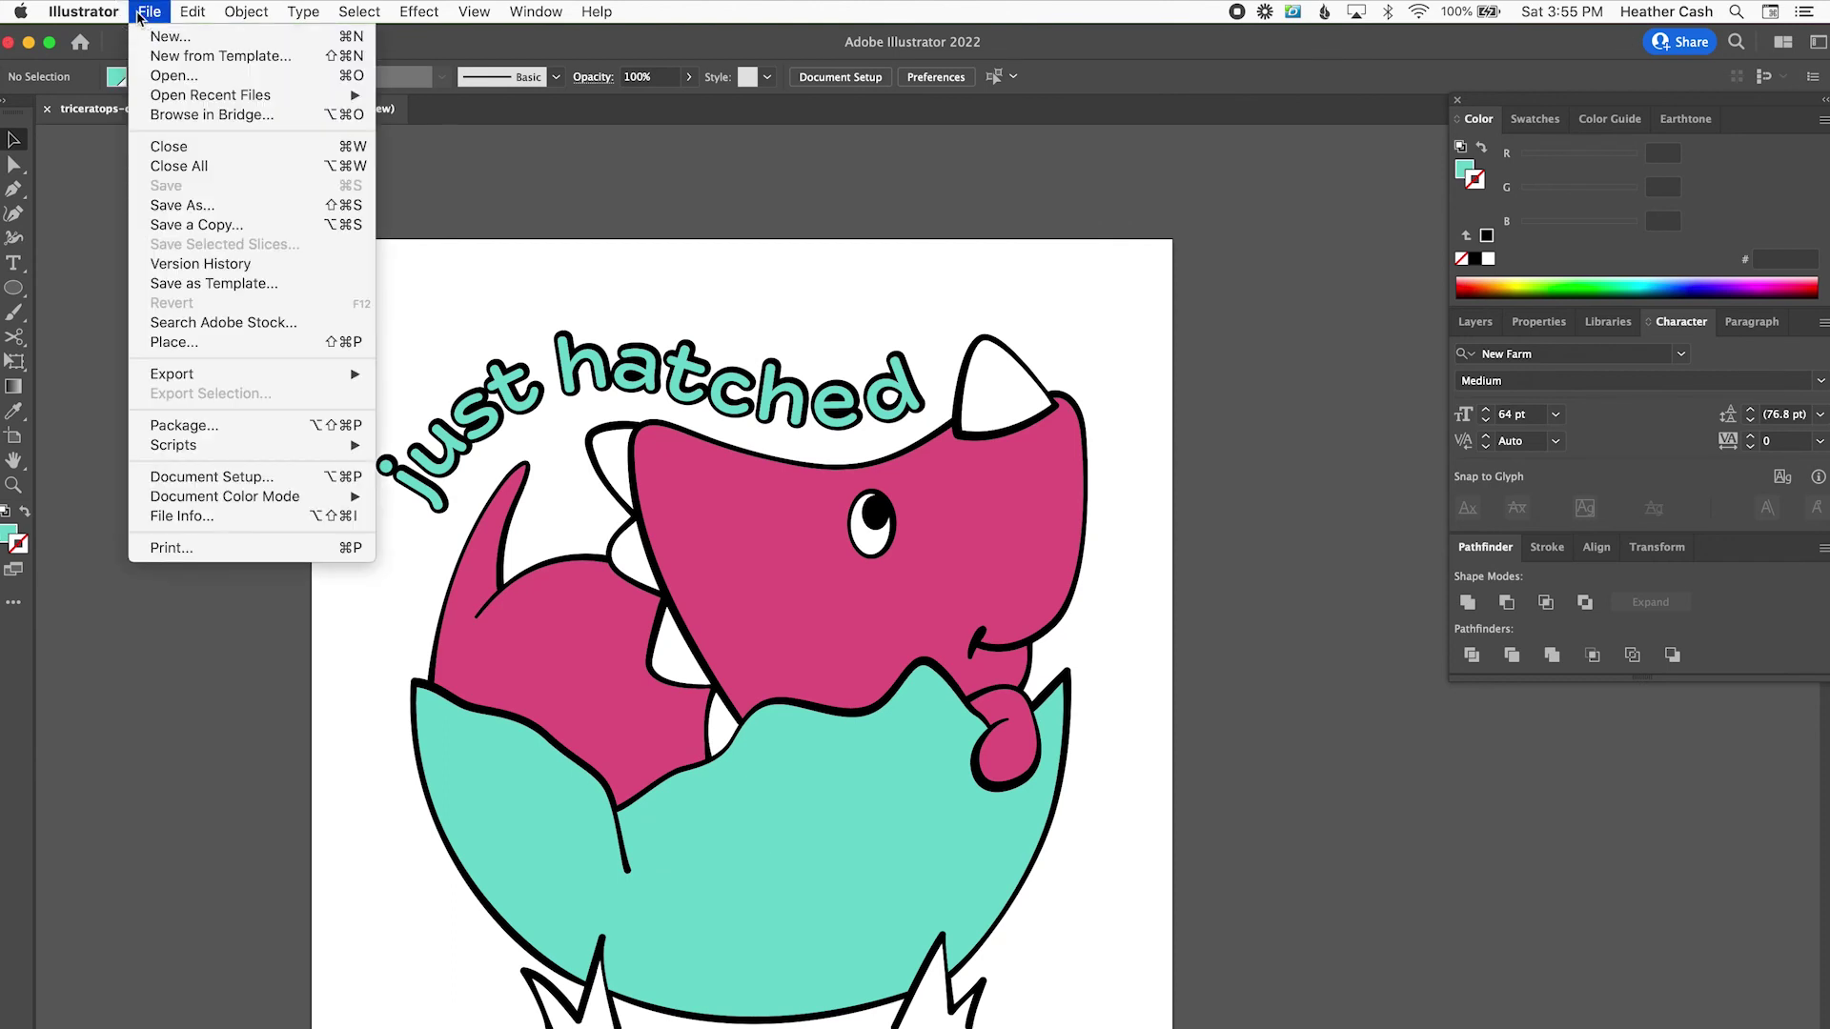
pyautogui.click(181, 205)
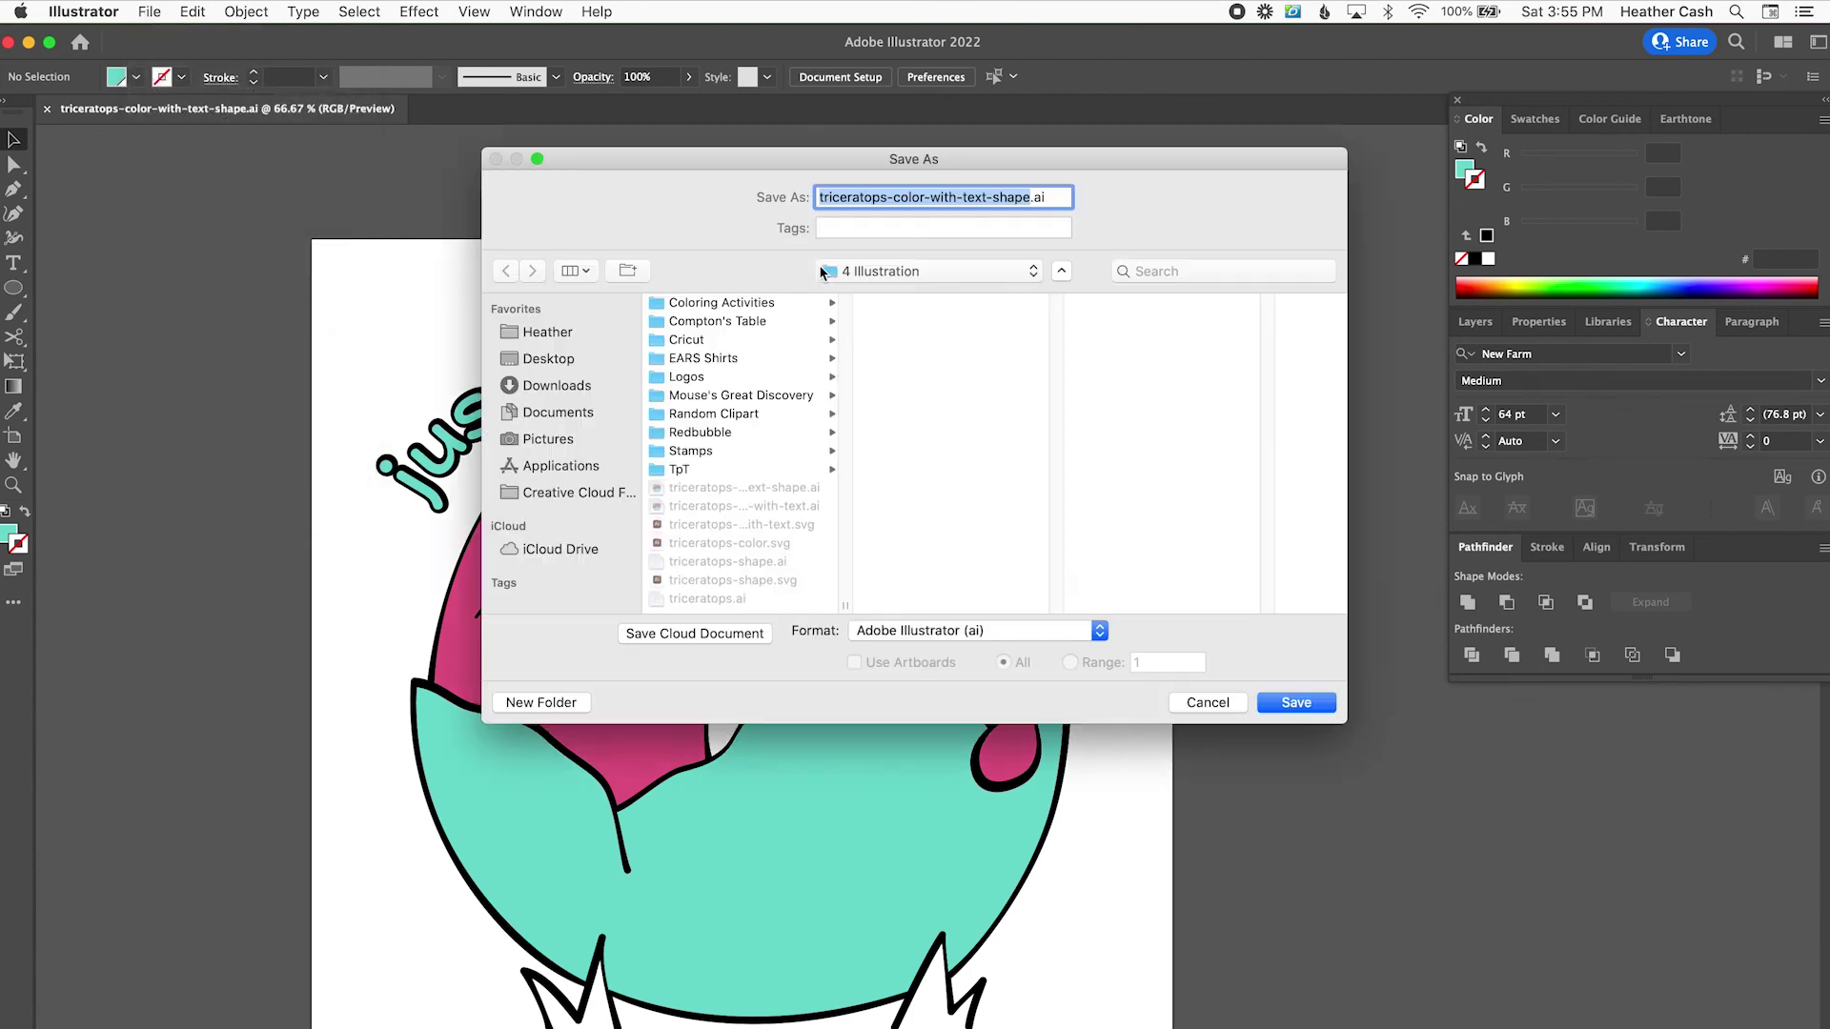
pyautogui.click(974, 629)
pyautogui.click(981, 722)
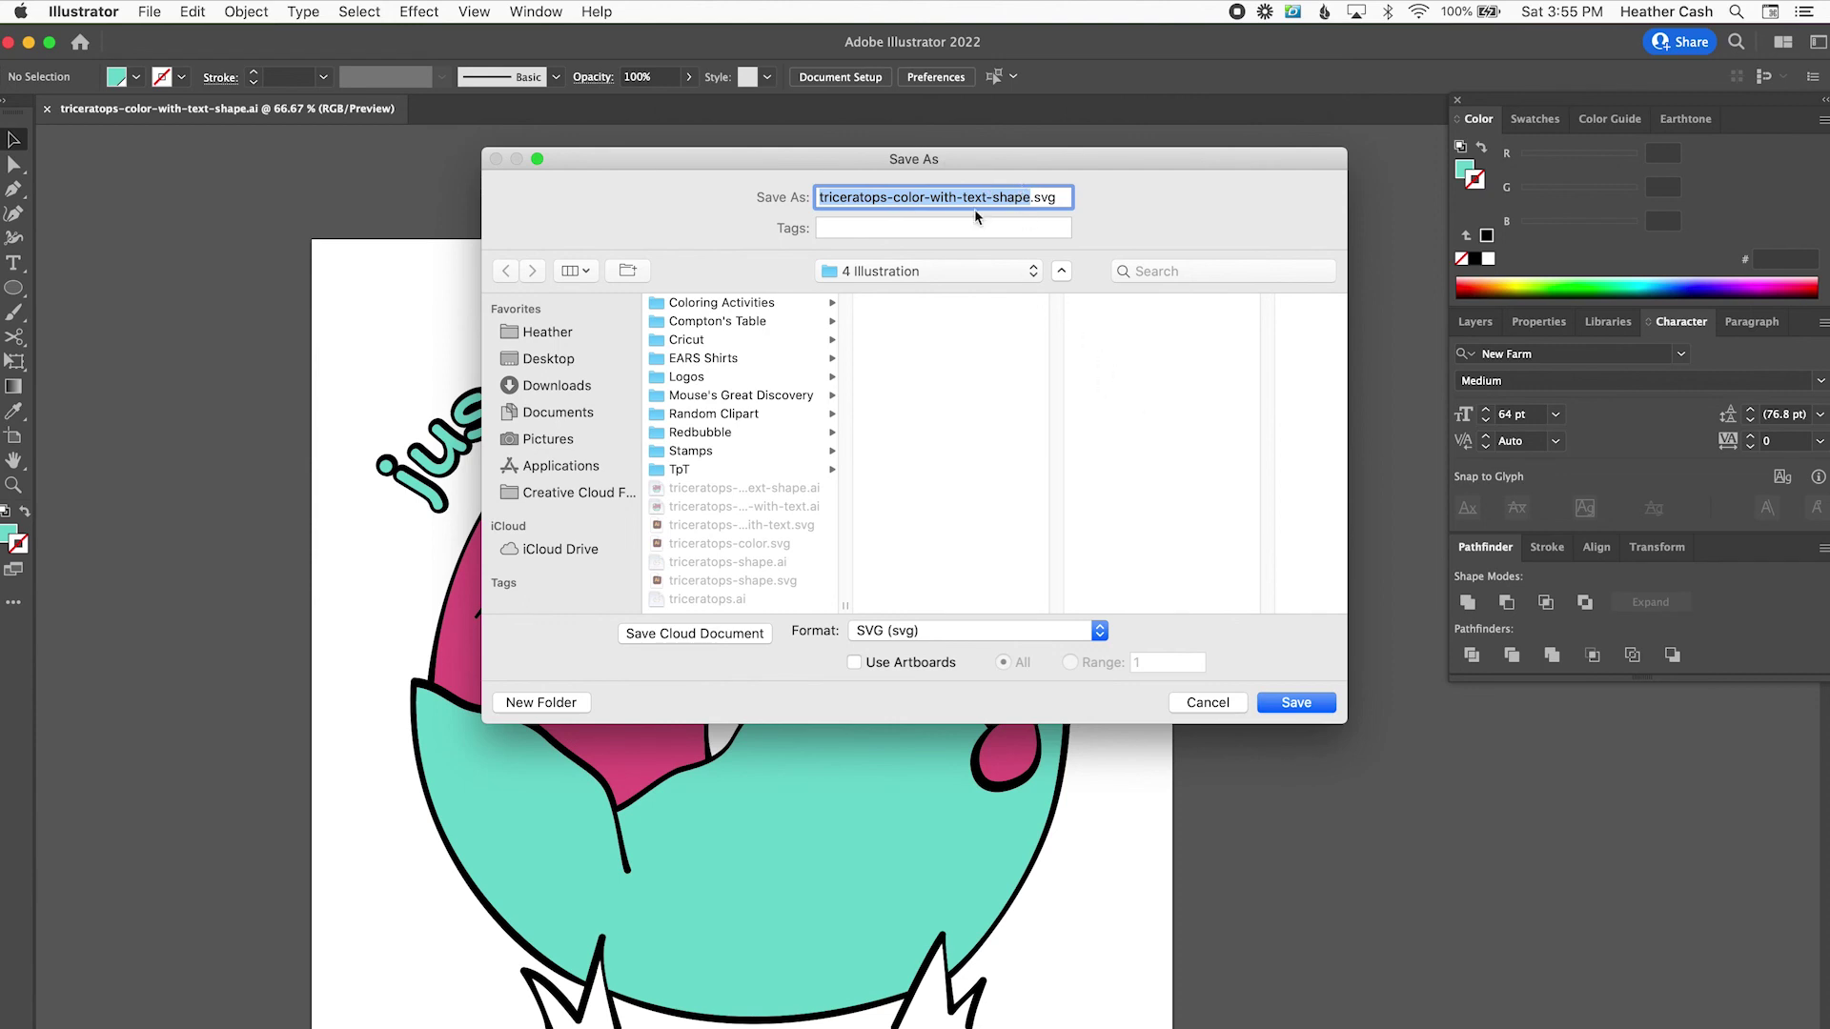
pyautogui.click(1302, 705)
pyautogui.click(1101, 633)
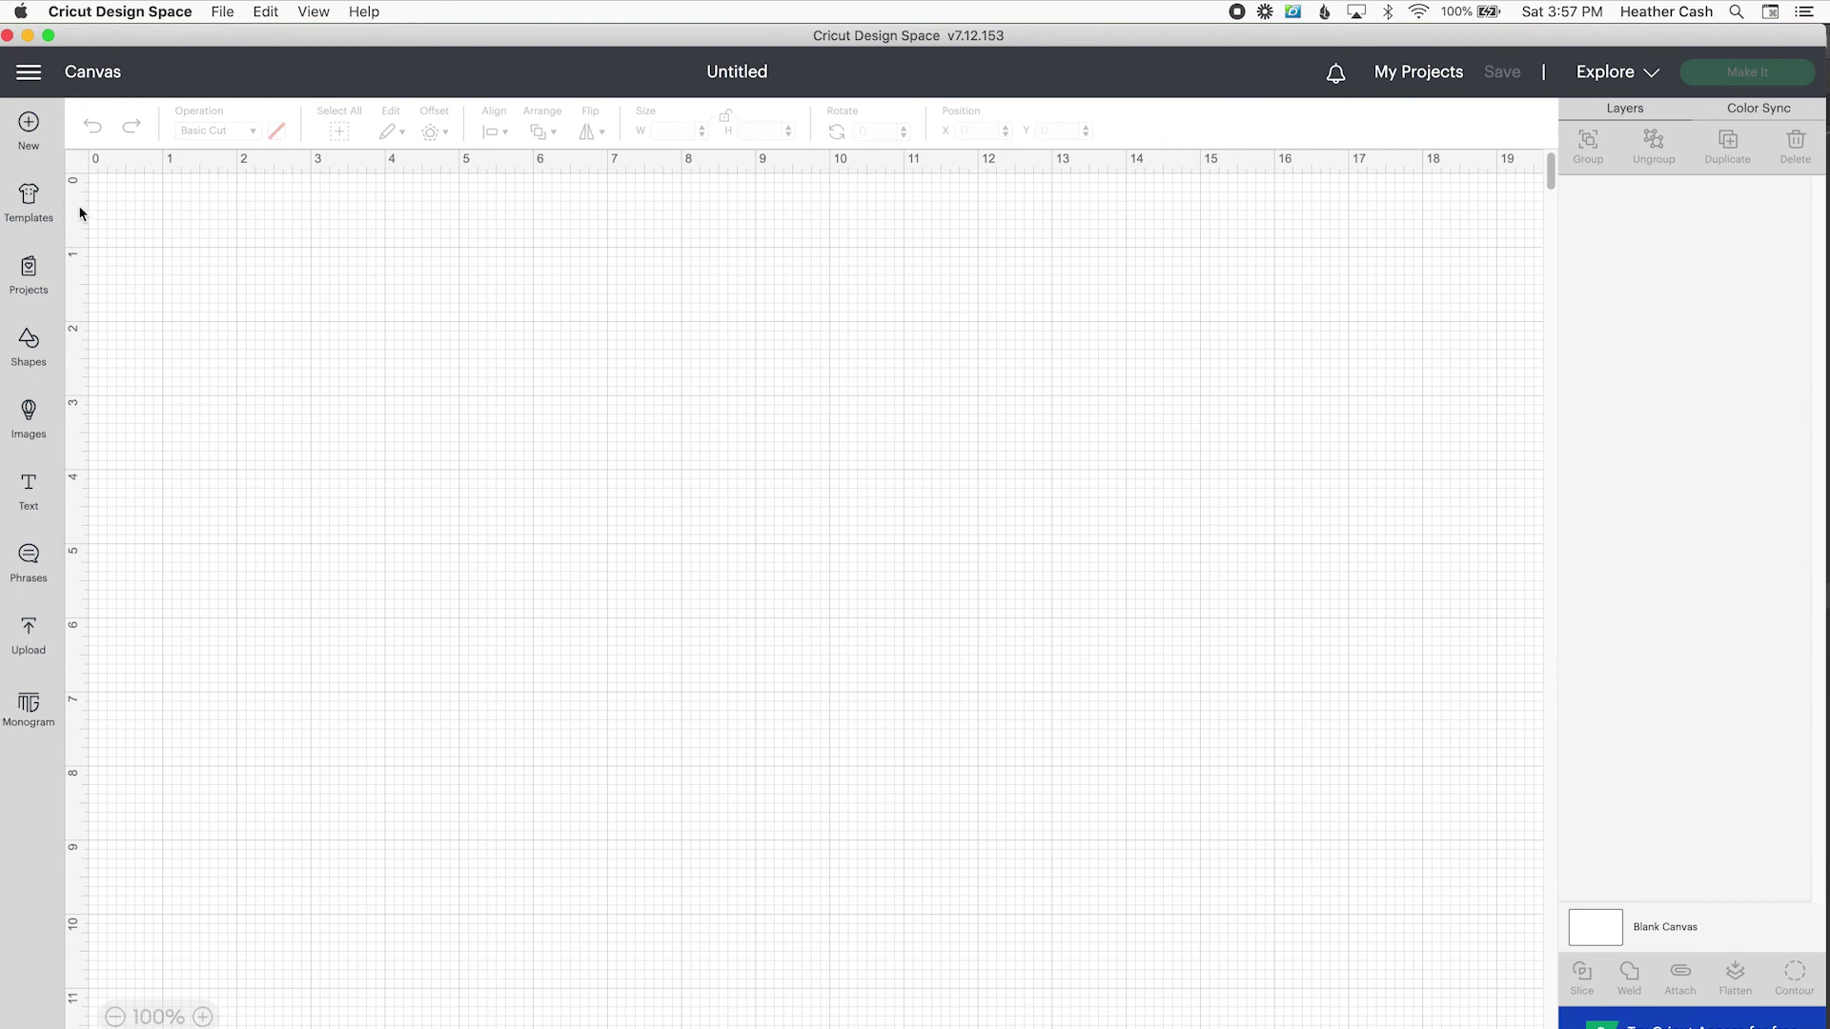
# Step: In Cricut Design Space, upload triceratops-color-with-text-shape.svg and place it on the canvas at about X 4.26, Y 1.11
pyautogui.click(40, 638)
pyautogui.click(156, 393)
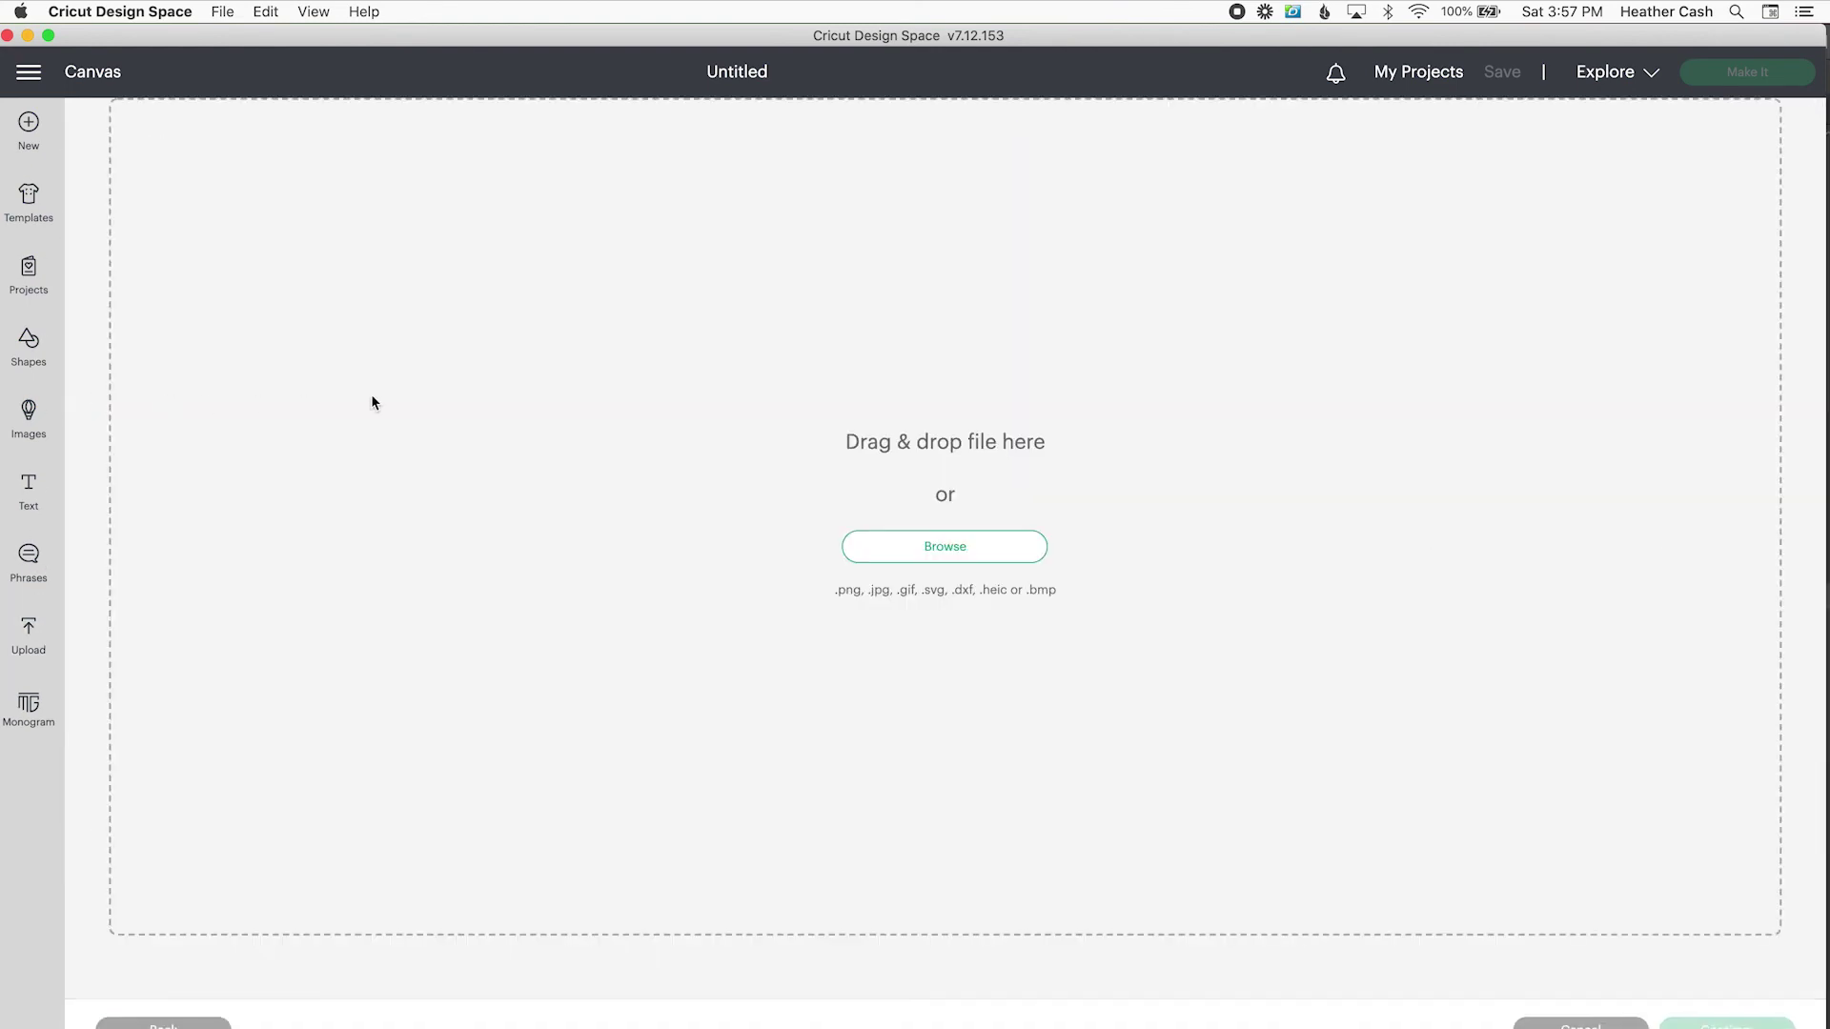
pyautogui.click(943, 545)
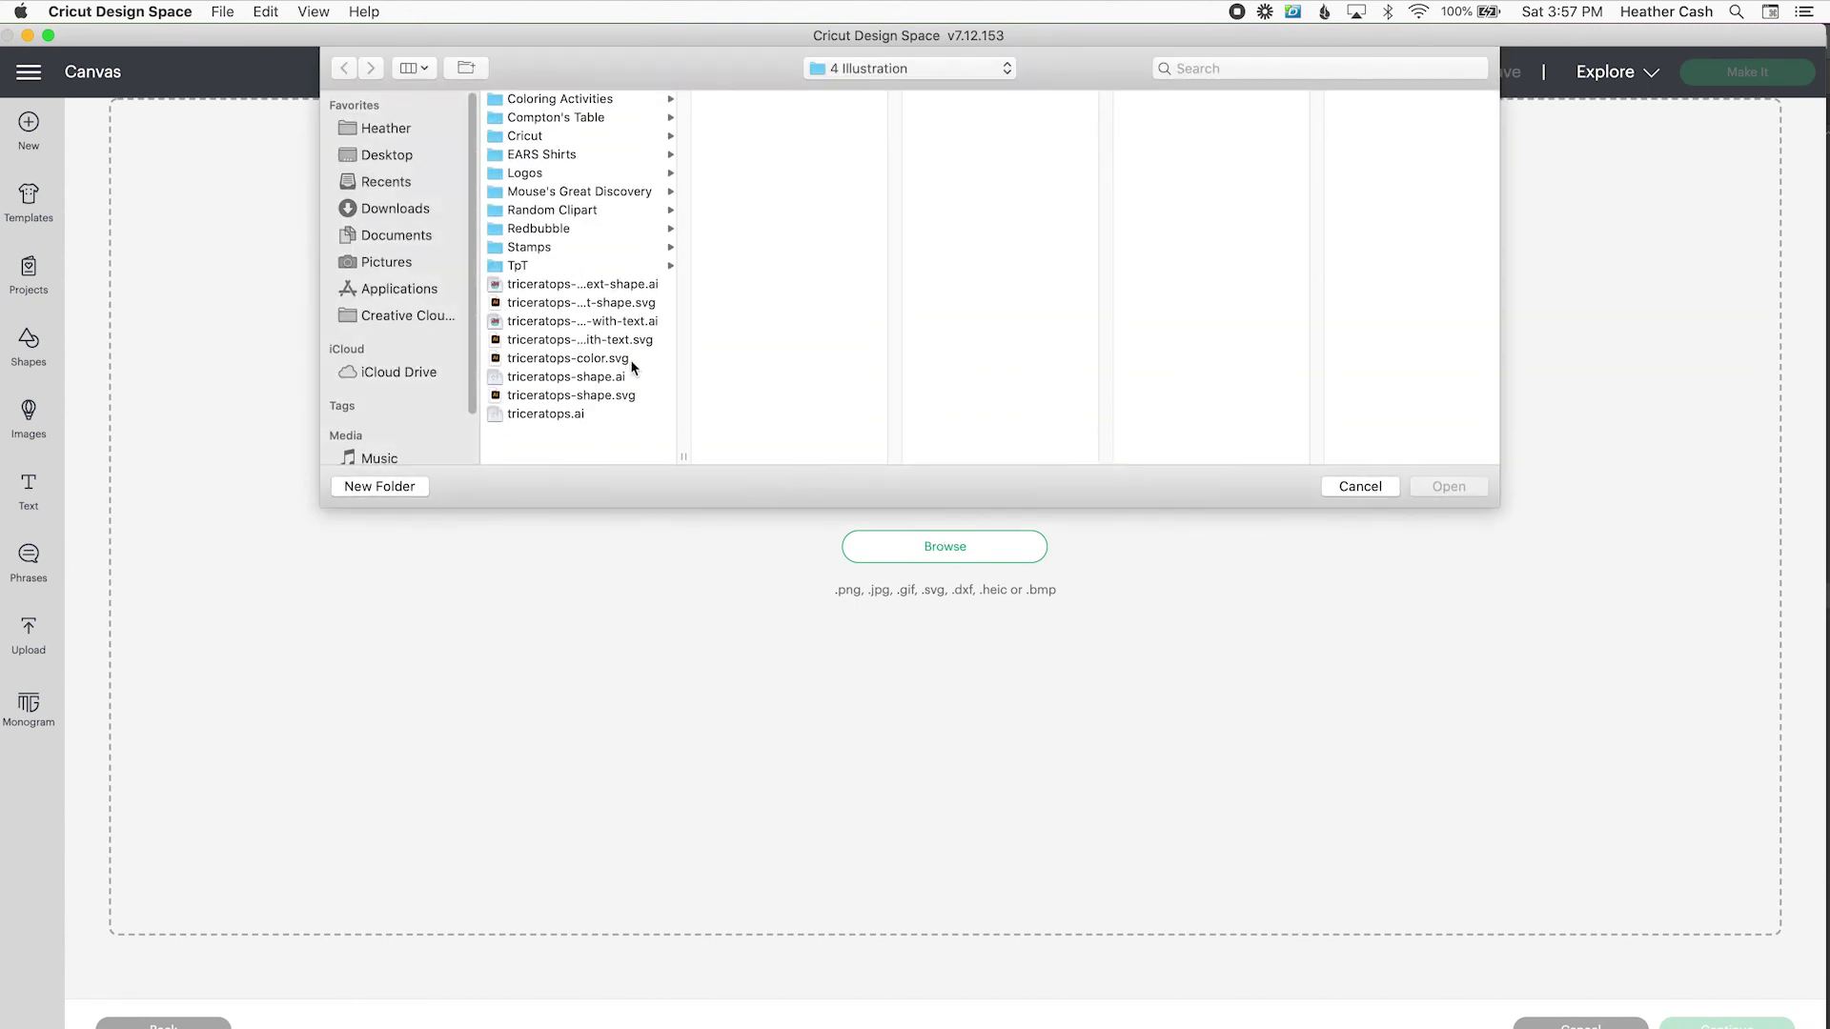
pyautogui.moveTo(683, 456); pyautogui.dragTo(764, 456)
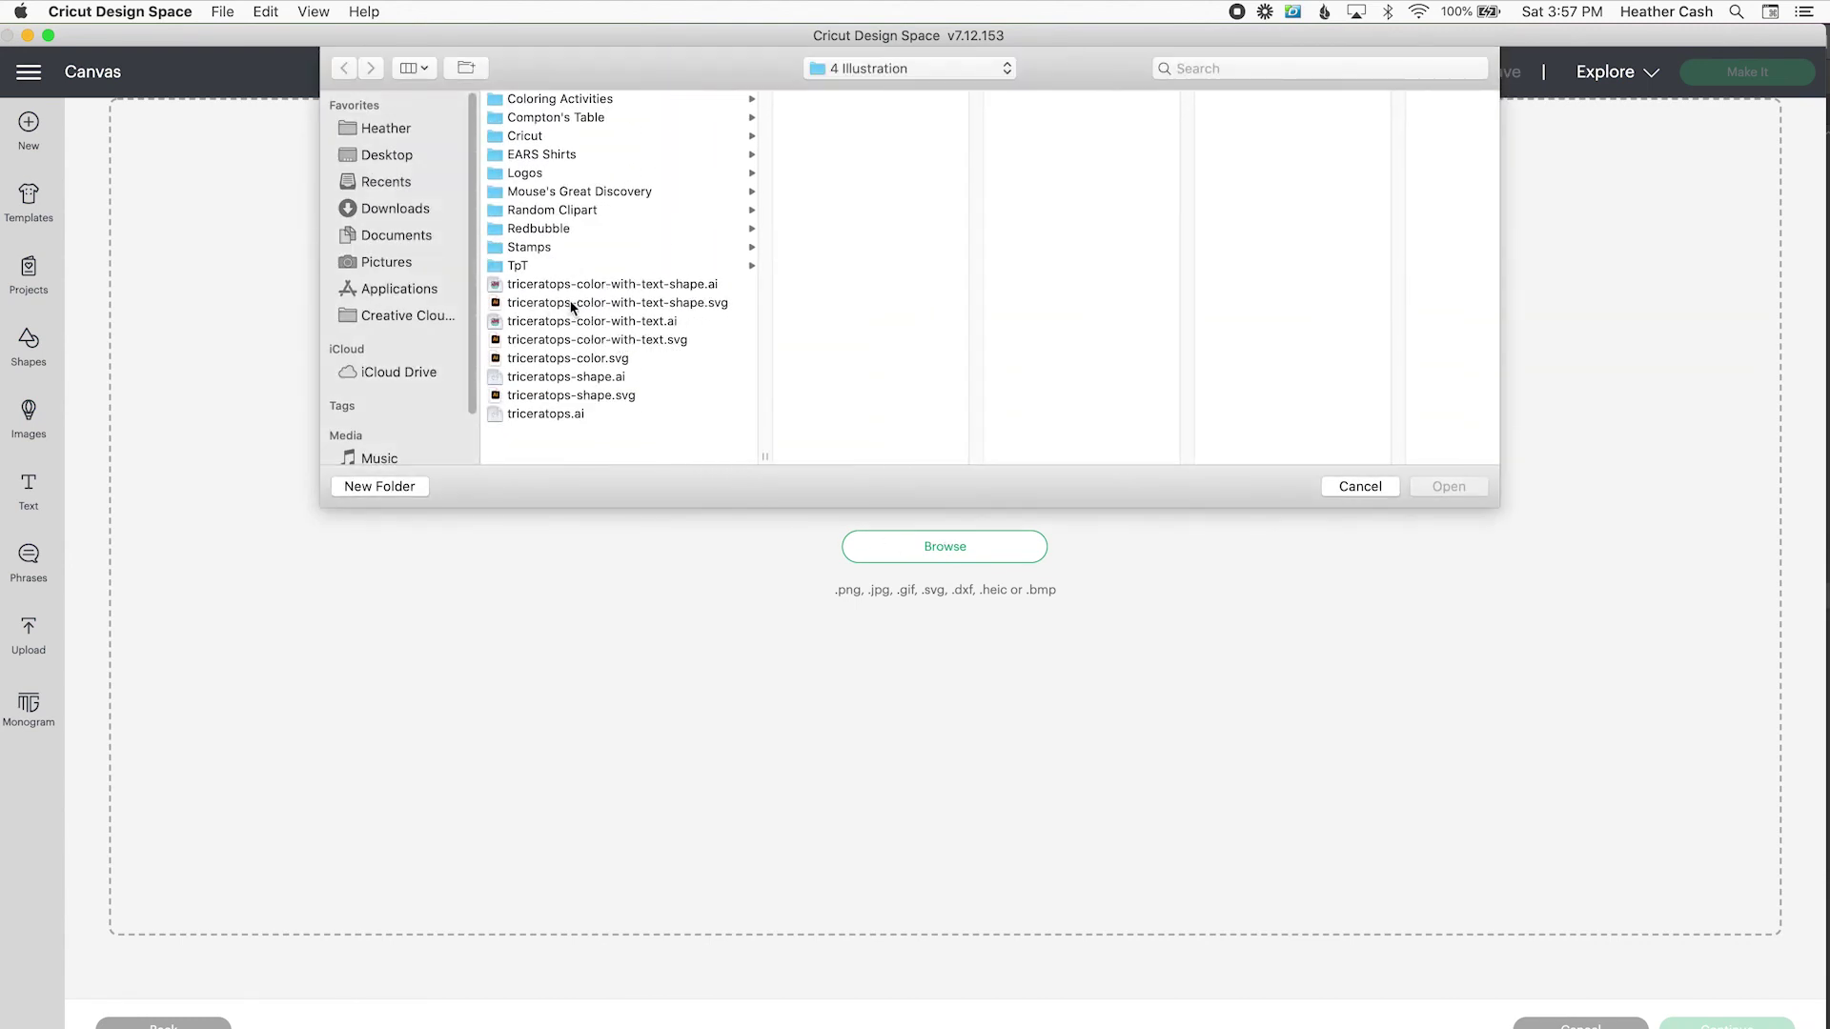
pyautogui.click(651, 303)
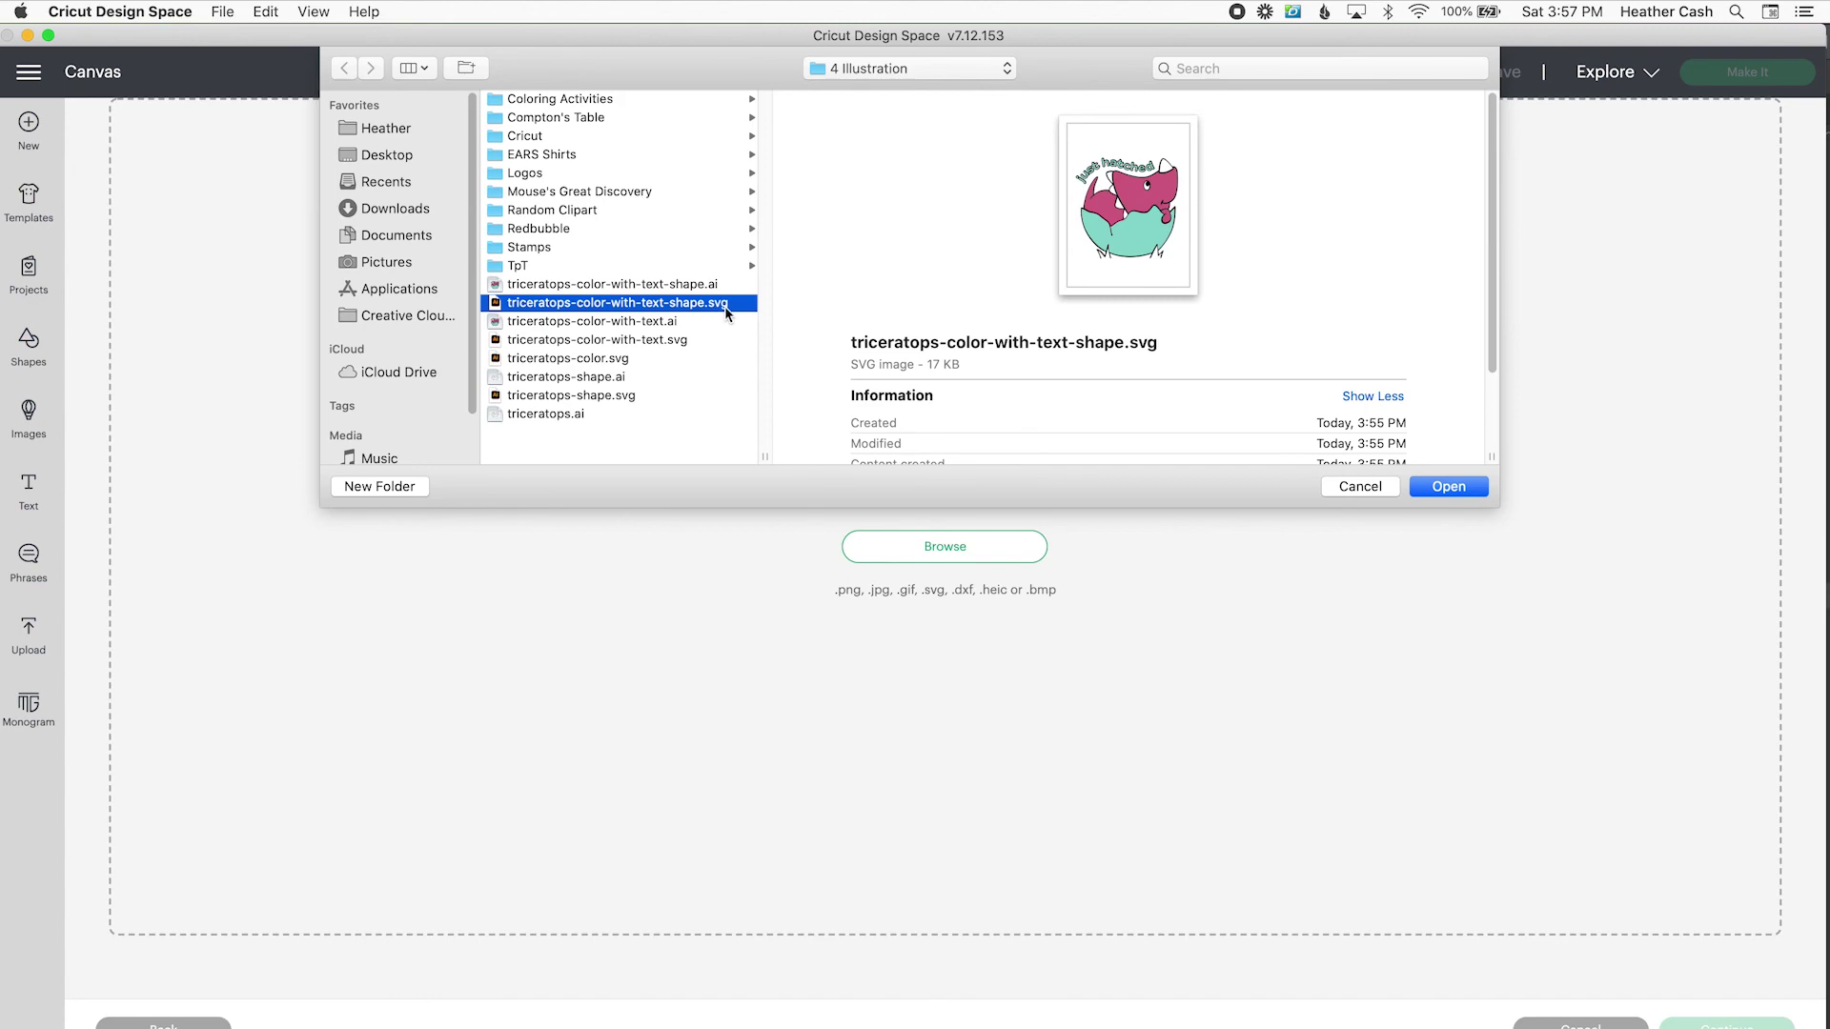
pyautogui.click(1448, 487)
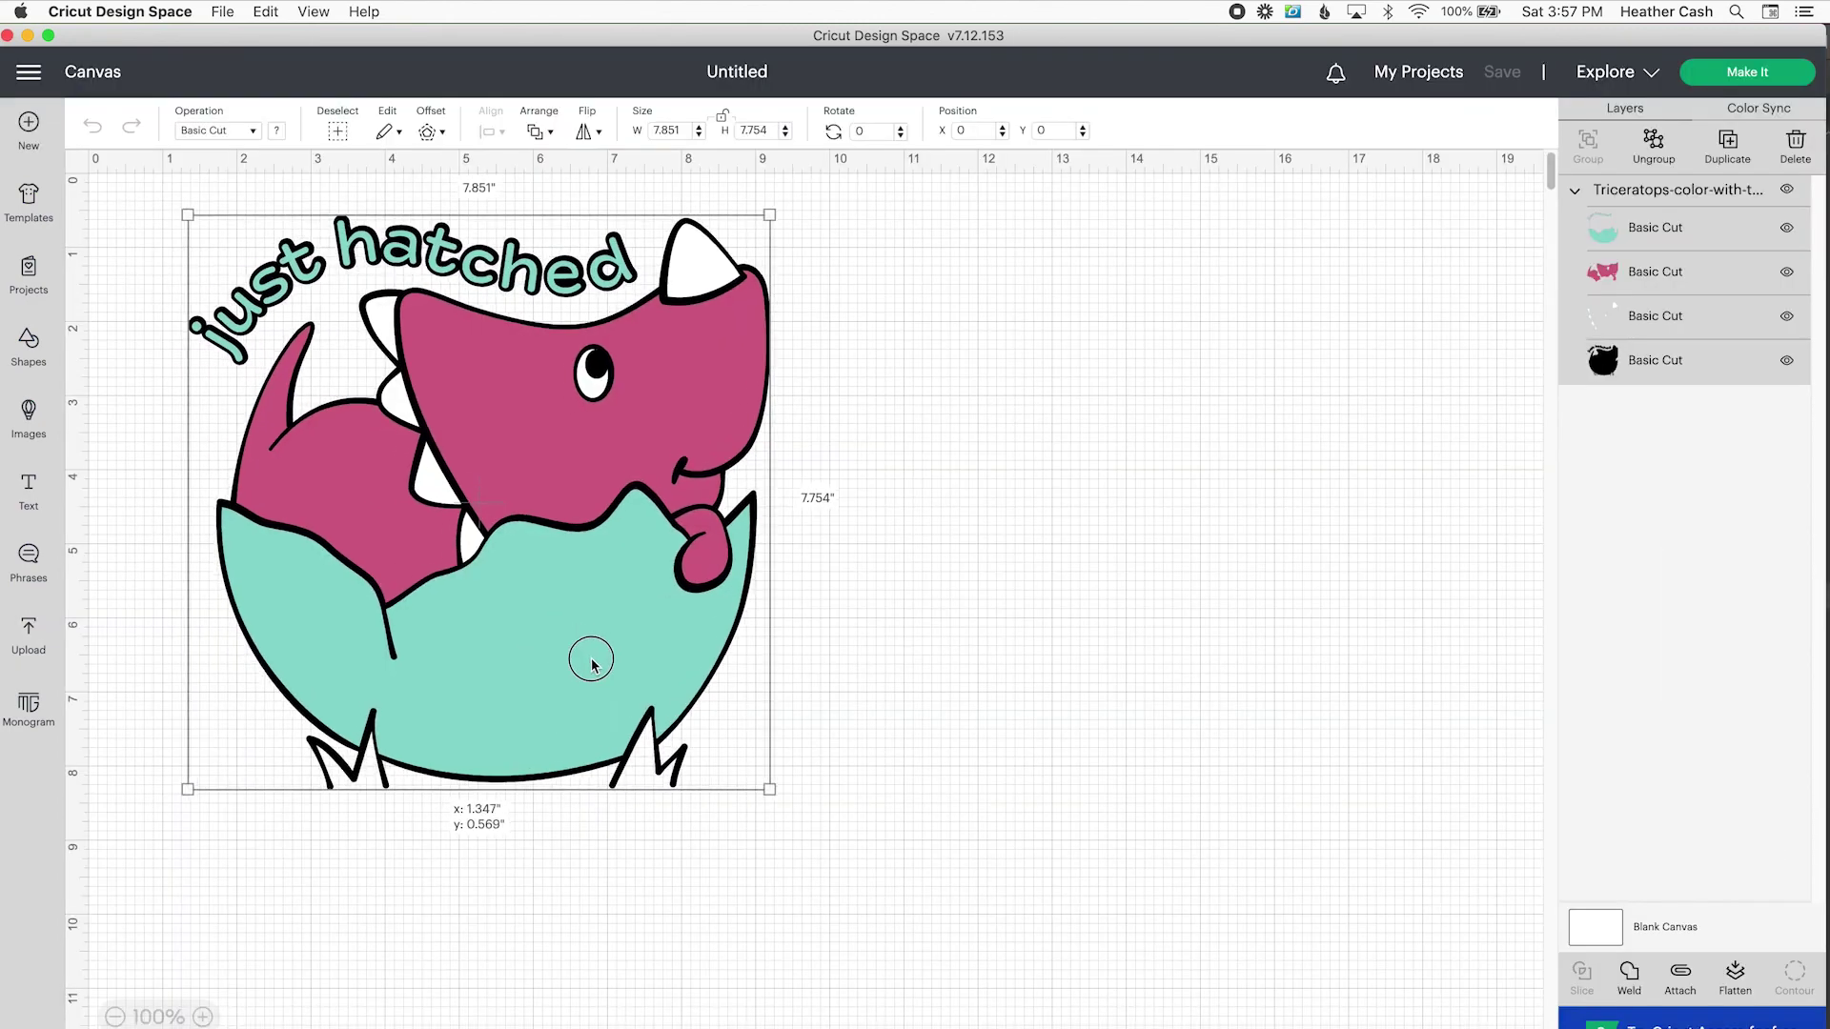
pyautogui.moveTo(592, 653); pyautogui.dragTo(785, 686)
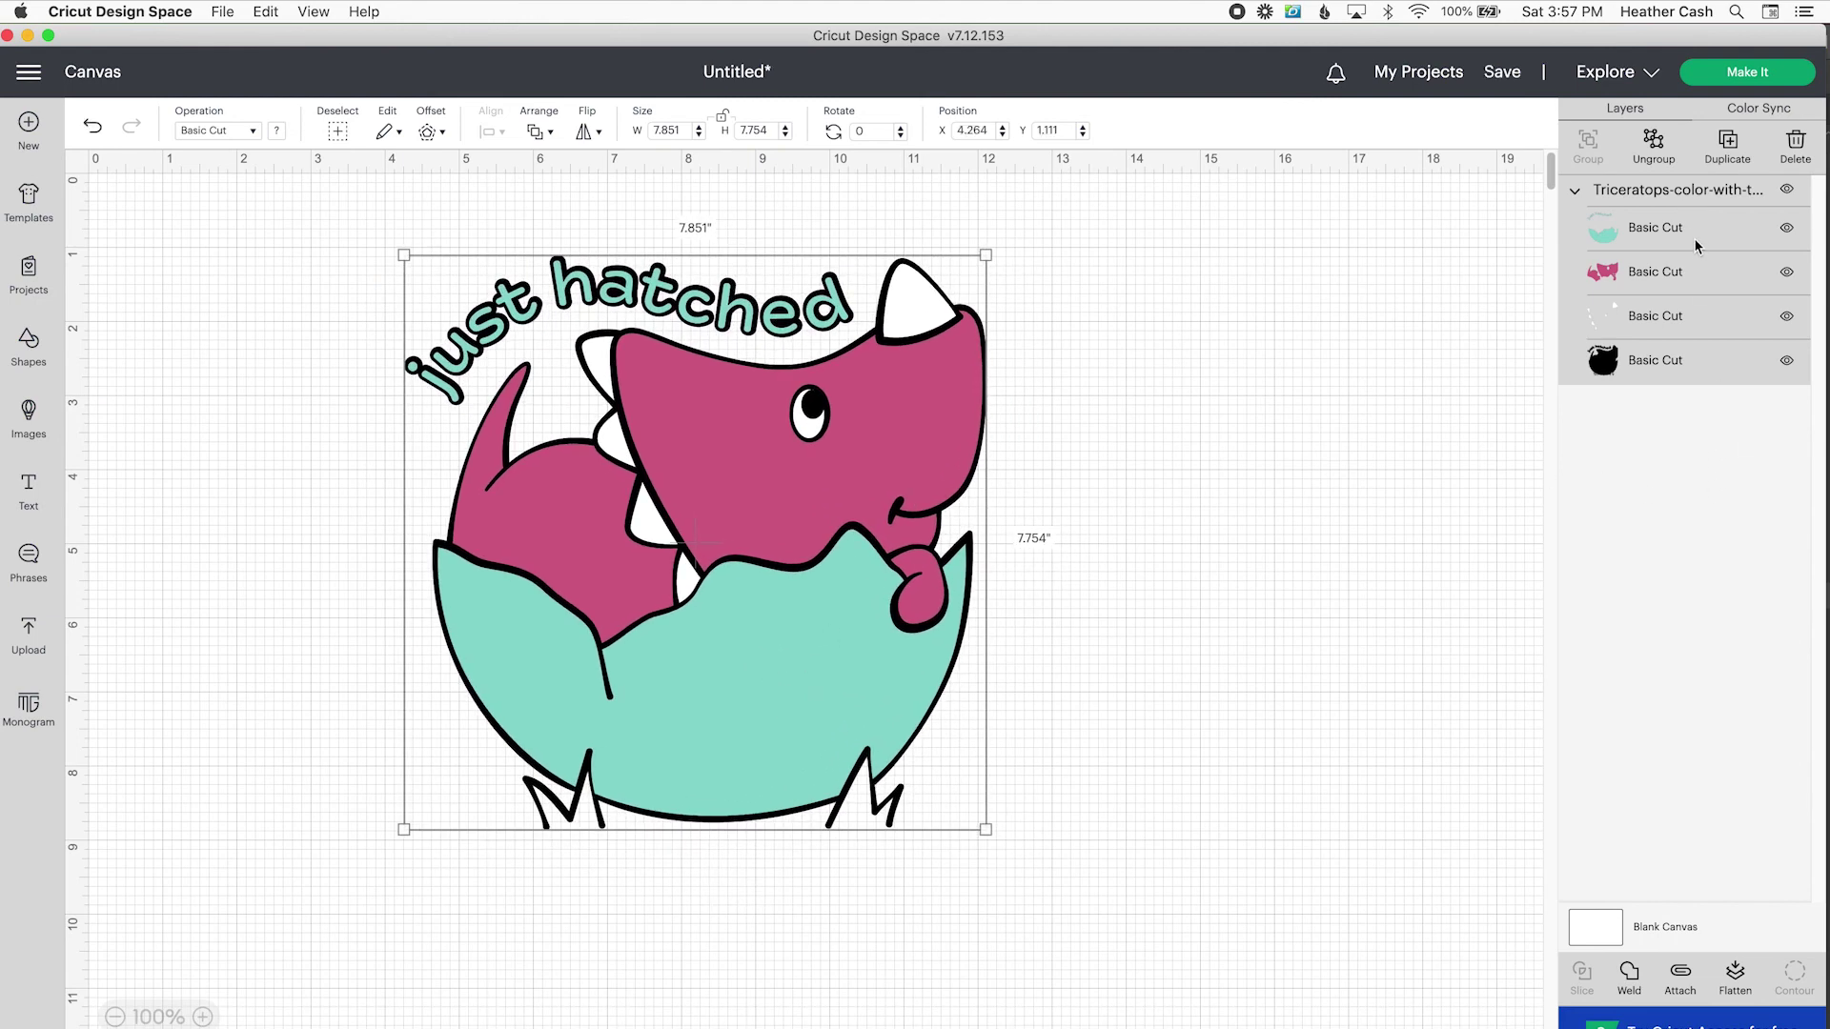
# Step: Examine the black, white, pink and teal layers of the uploaded triceratops group one by one
pyautogui.click(1695, 367)
pyautogui.click(1704, 319)
pyautogui.click(1702, 276)
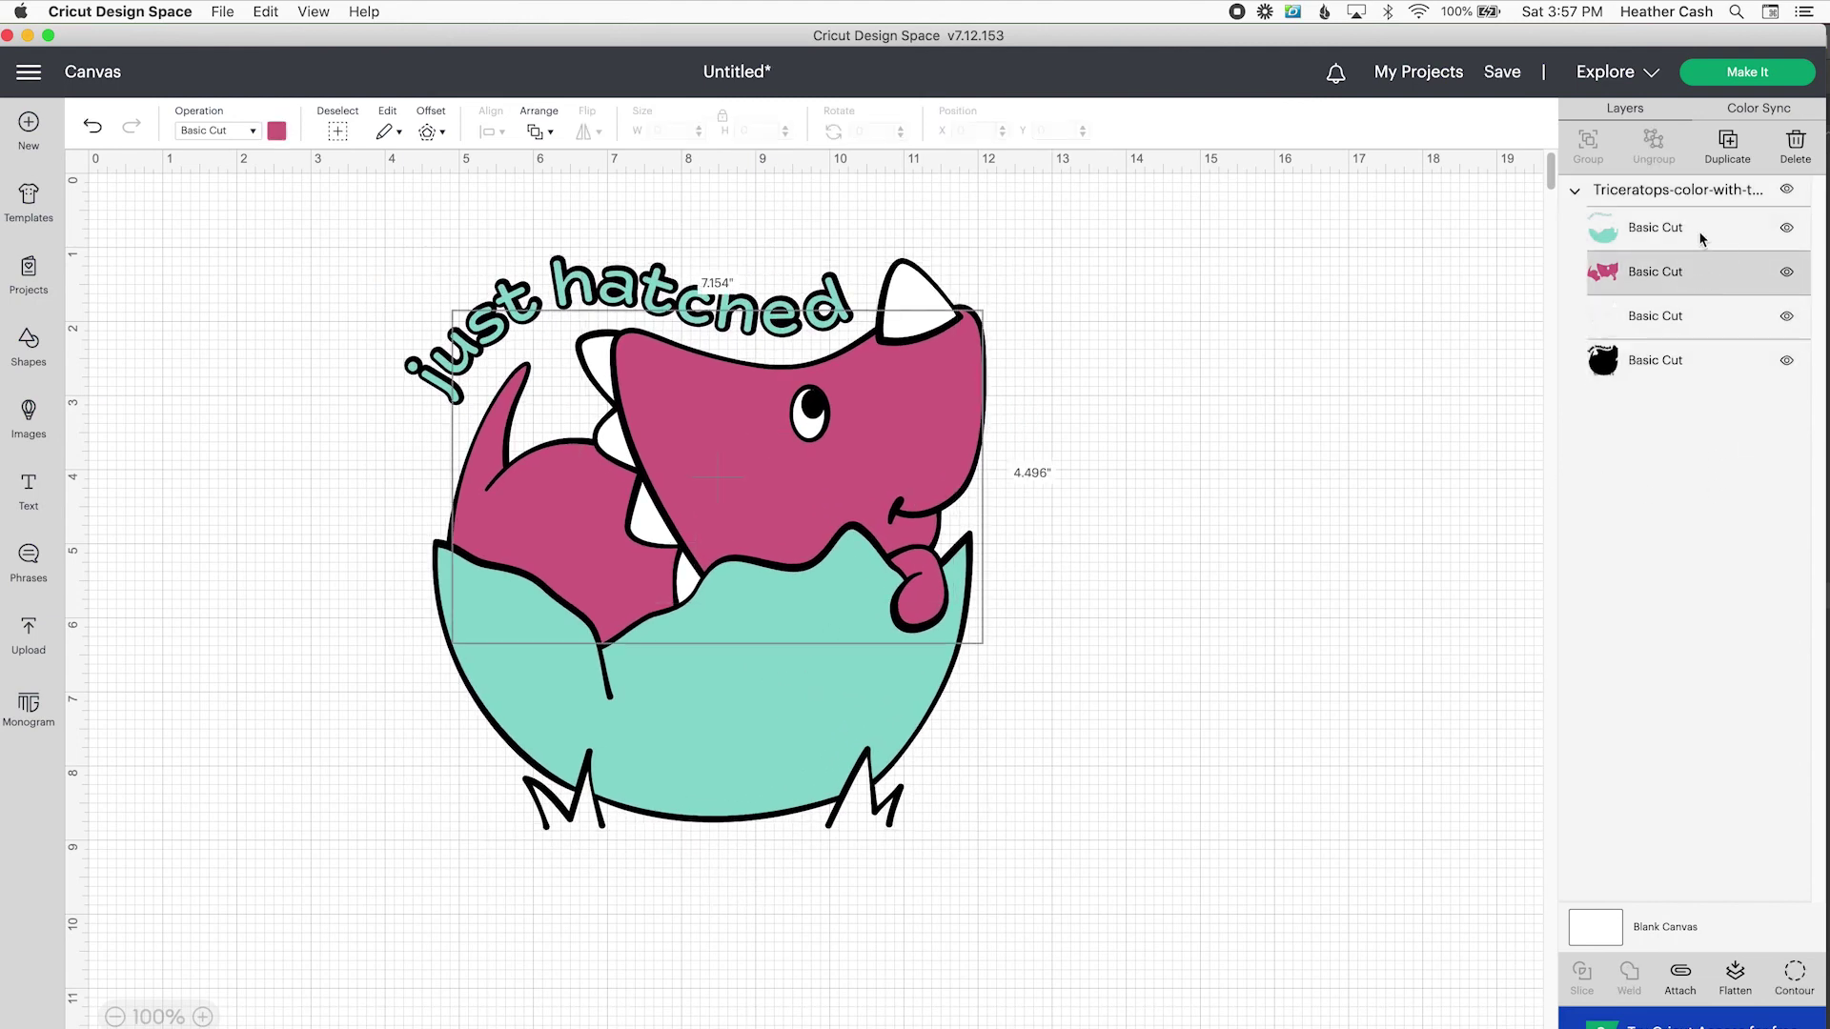
pyautogui.click(1701, 233)
pyautogui.click(1702, 278)
pyautogui.click(1713, 322)
pyautogui.click(1711, 376)
# Step: Ungroup the uploaded triceratops design and shift the teal eggshell and text layer independently of the others
pyautogui.click(1674, 196)
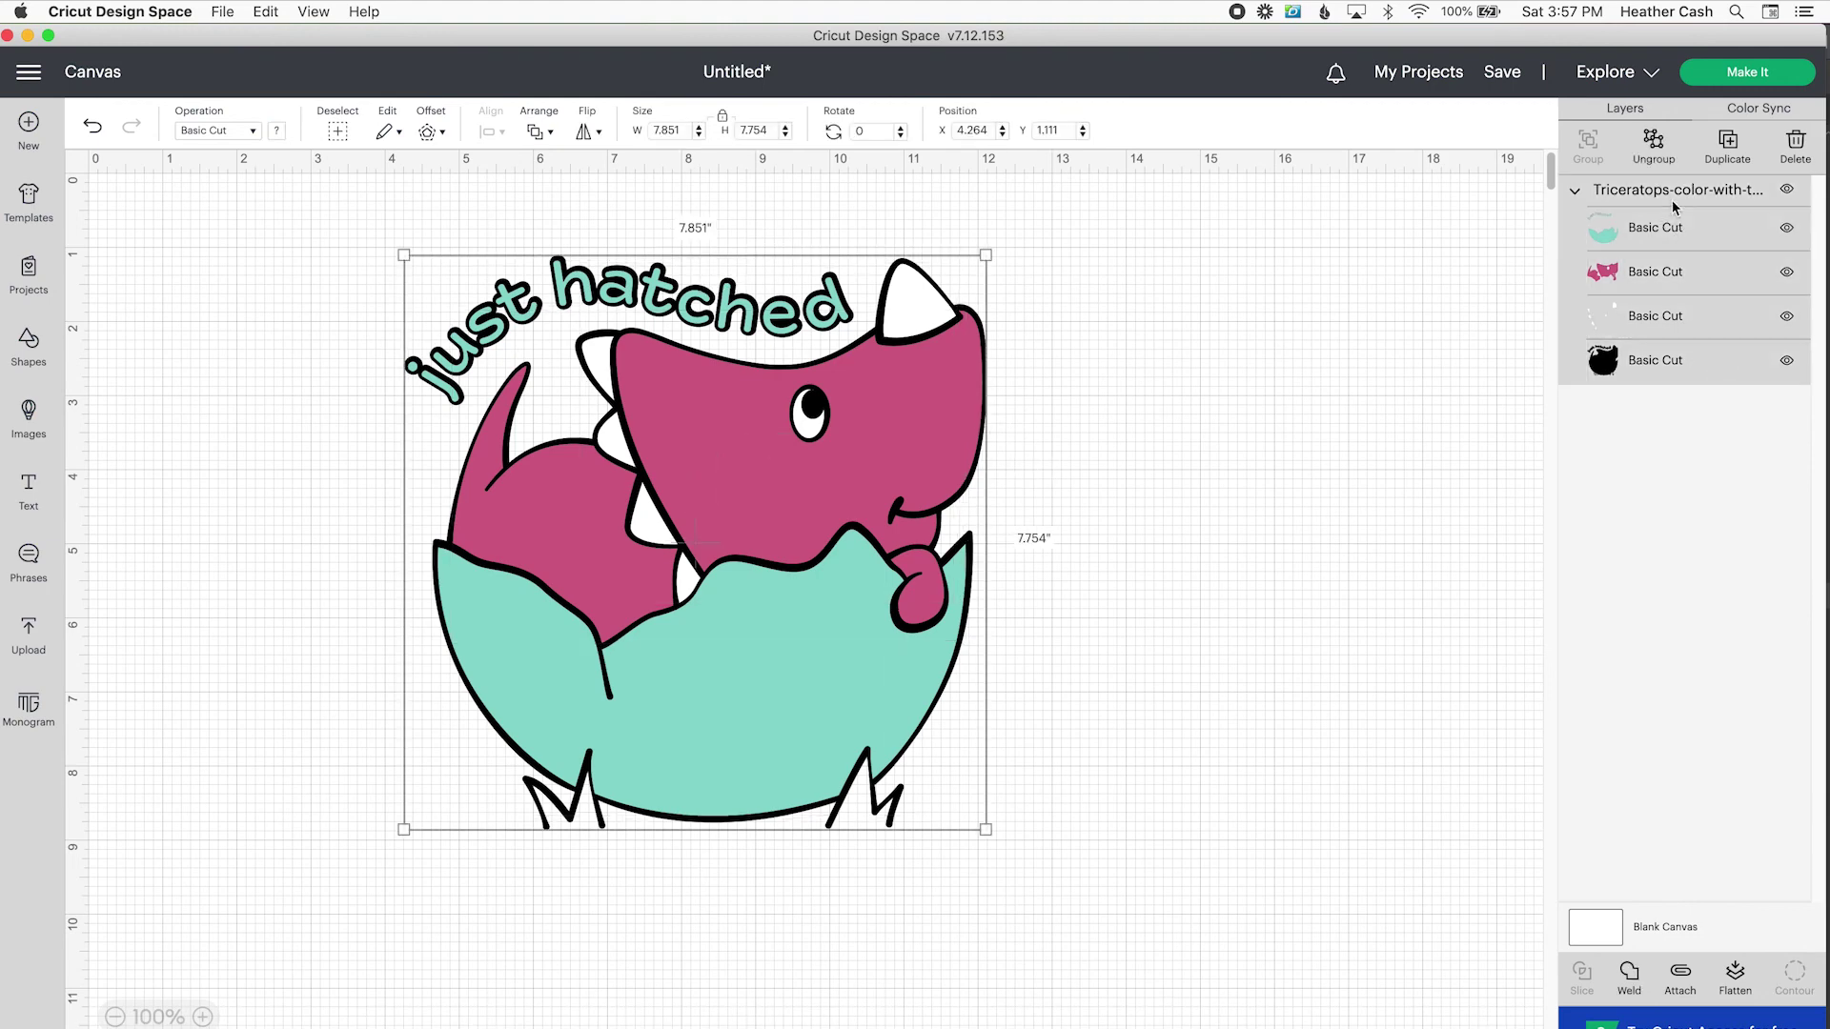
pyautogui.click(1653, 145)
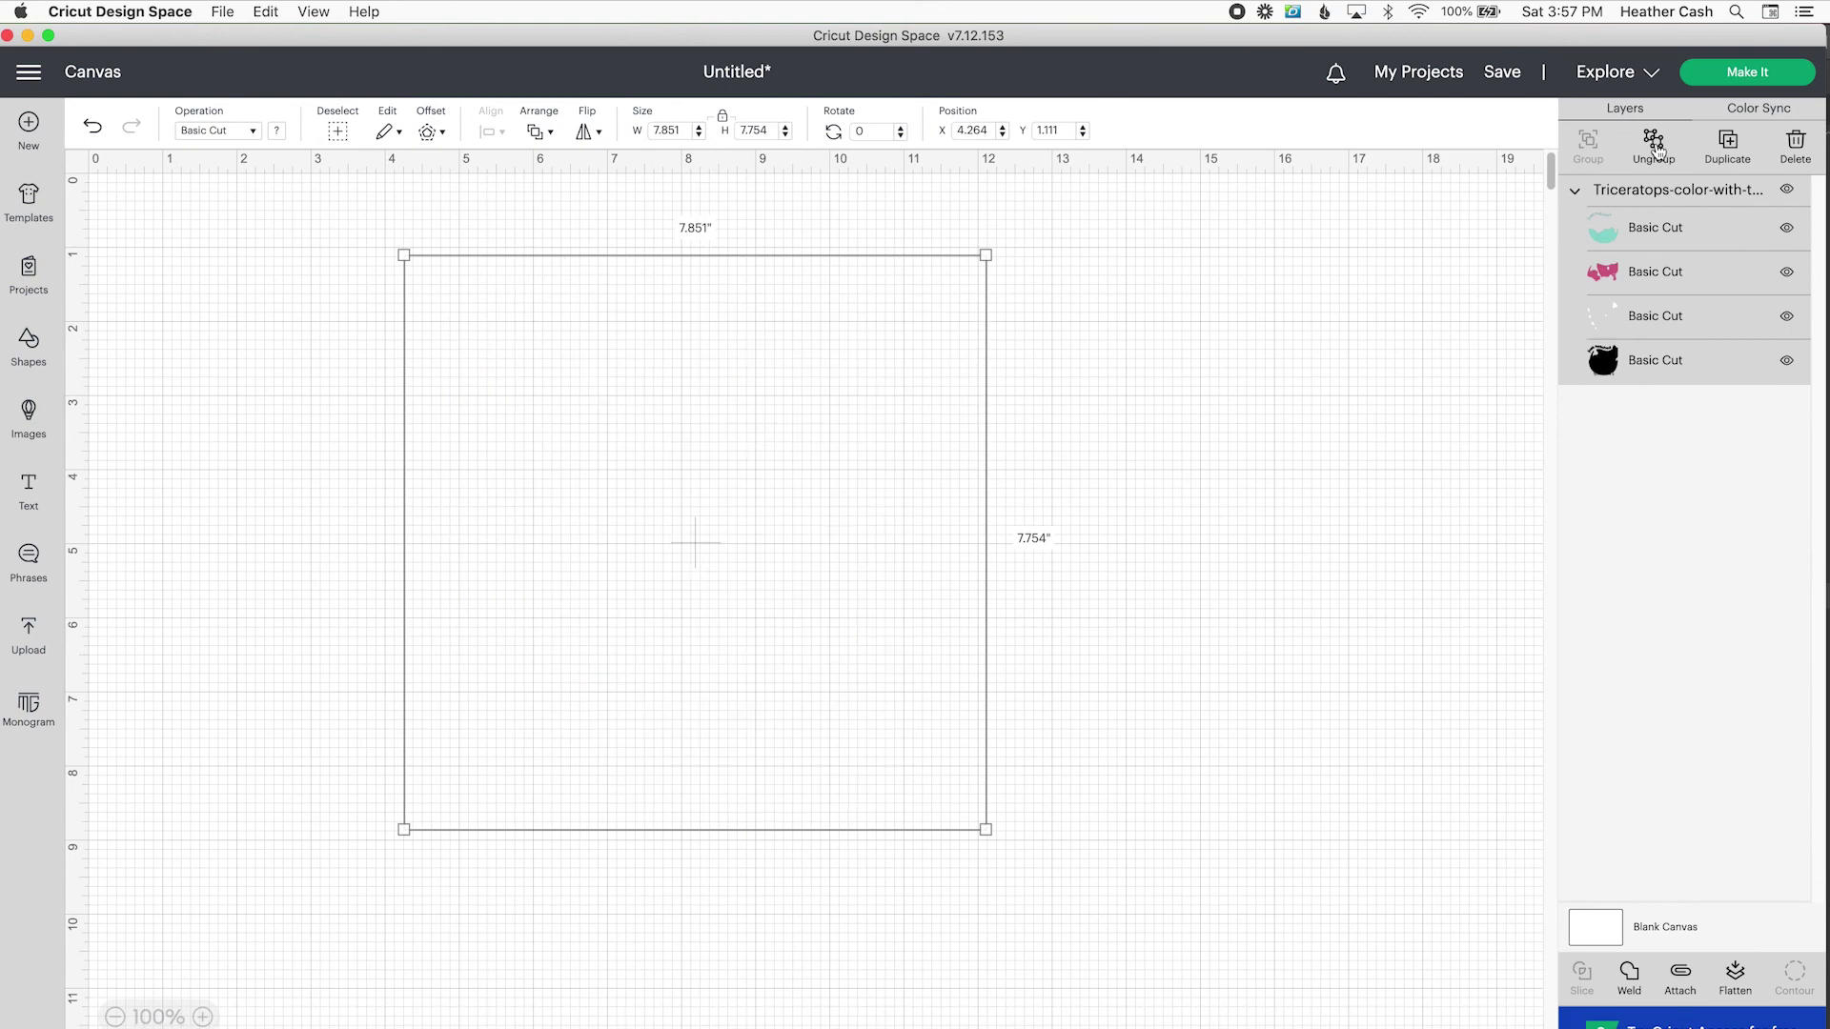
pyautogui.moveTo(966, 448); pyautogui.dragTo(940, 421)
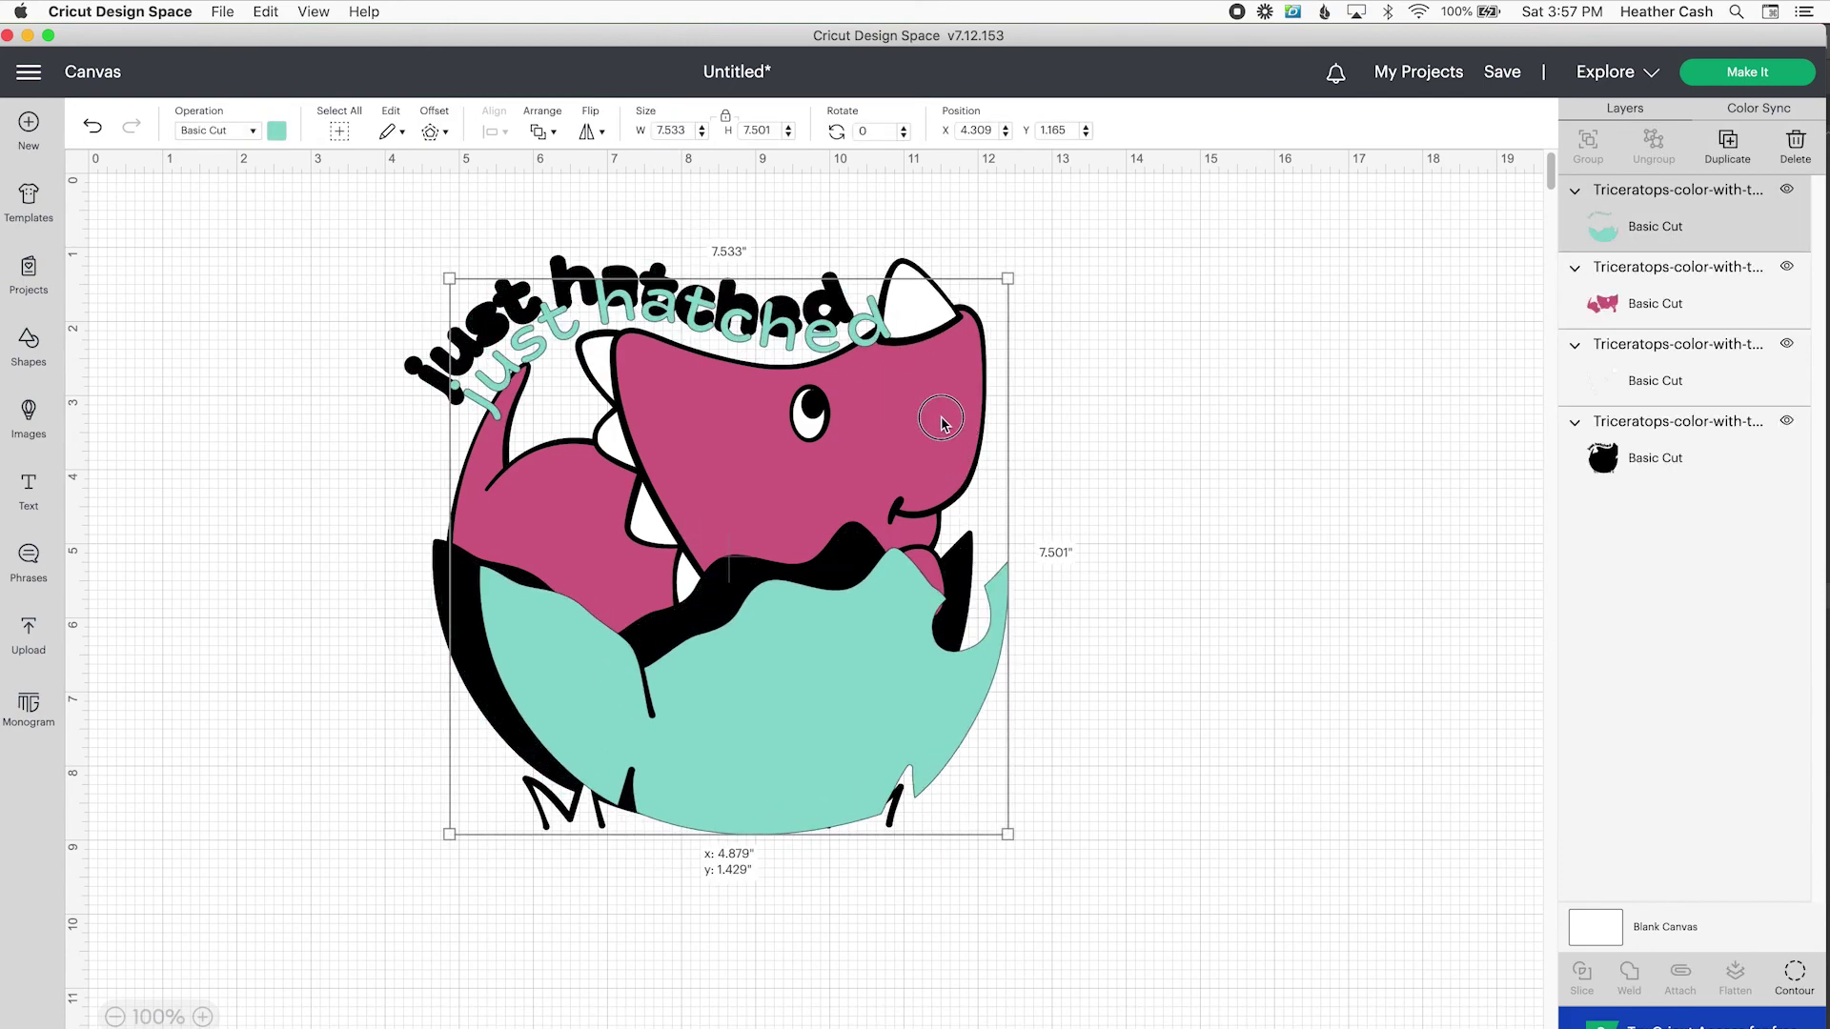
# Step: Change the color of the pink triceratops body layer to orange
pyautogui.click(939, 421)
pyautogui.click(276, 131)
pyautogui.click(455, 274)
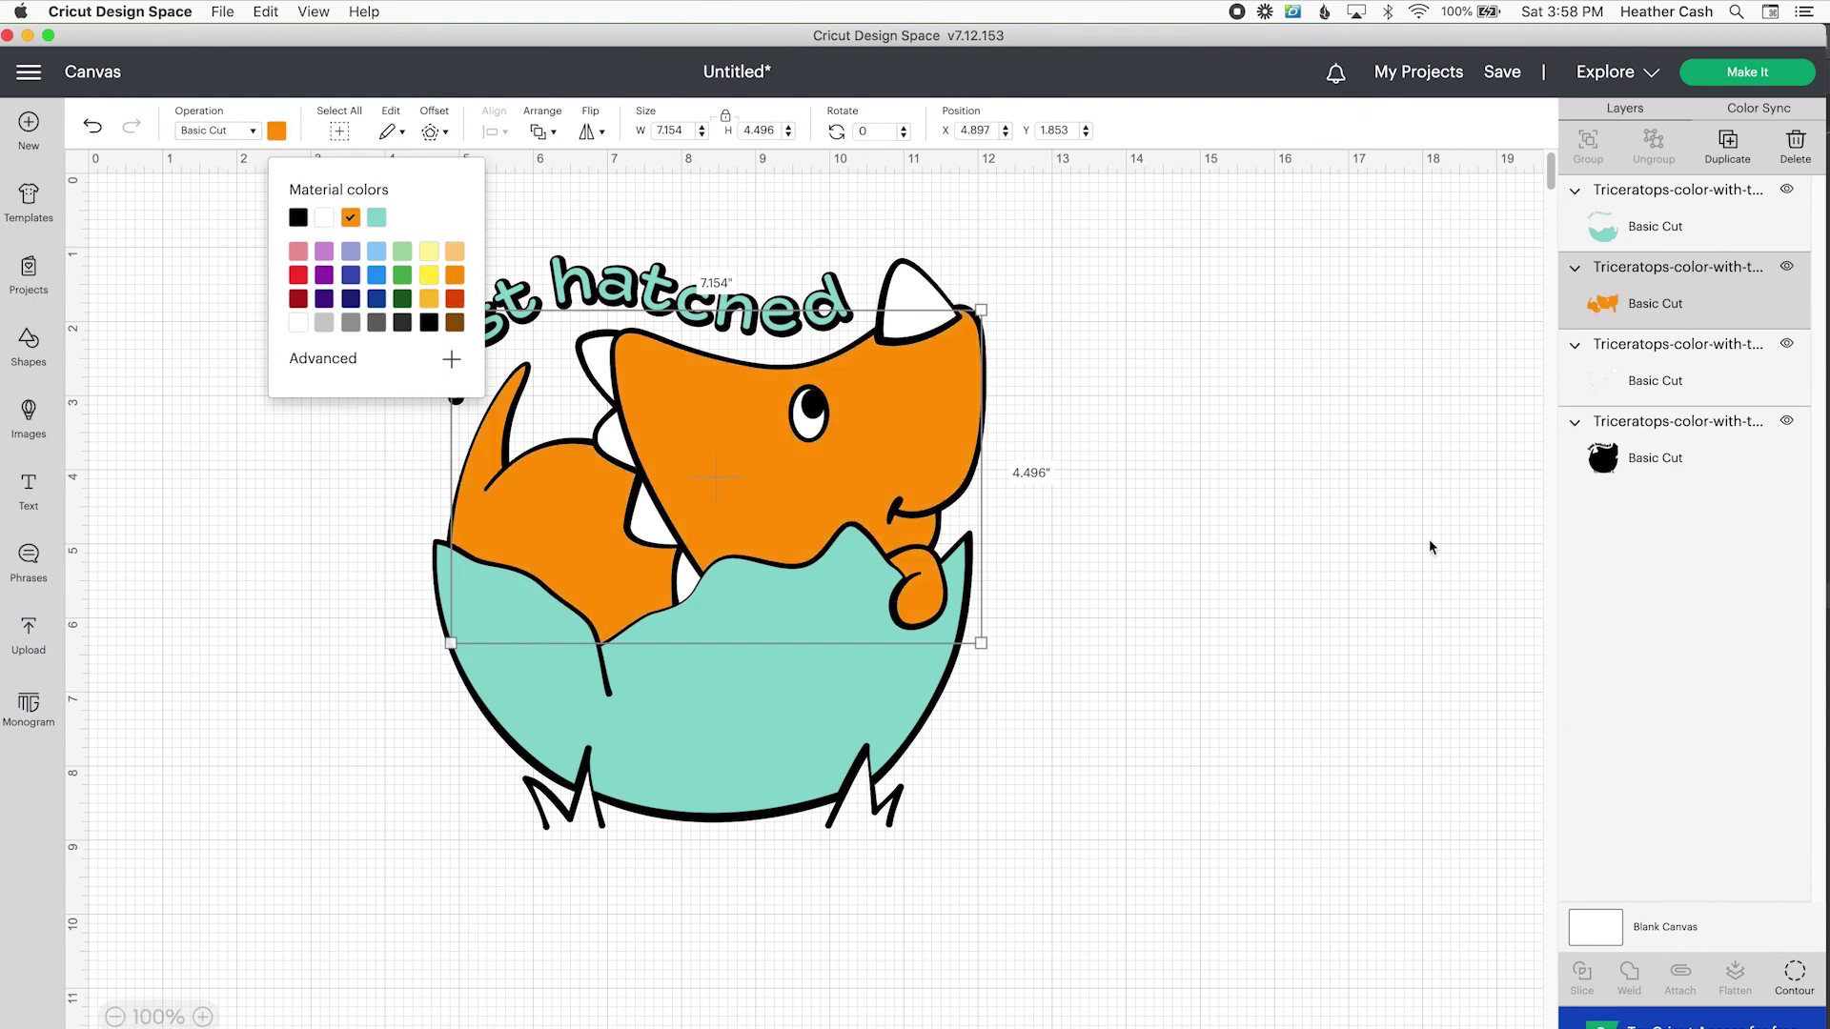
# Step: Recolor the teal eggshell and "just hatched" text layer light purple and nudge it into place over the black outline
pyautogui.click(816, 715)
pyautogui.click(276, 131)
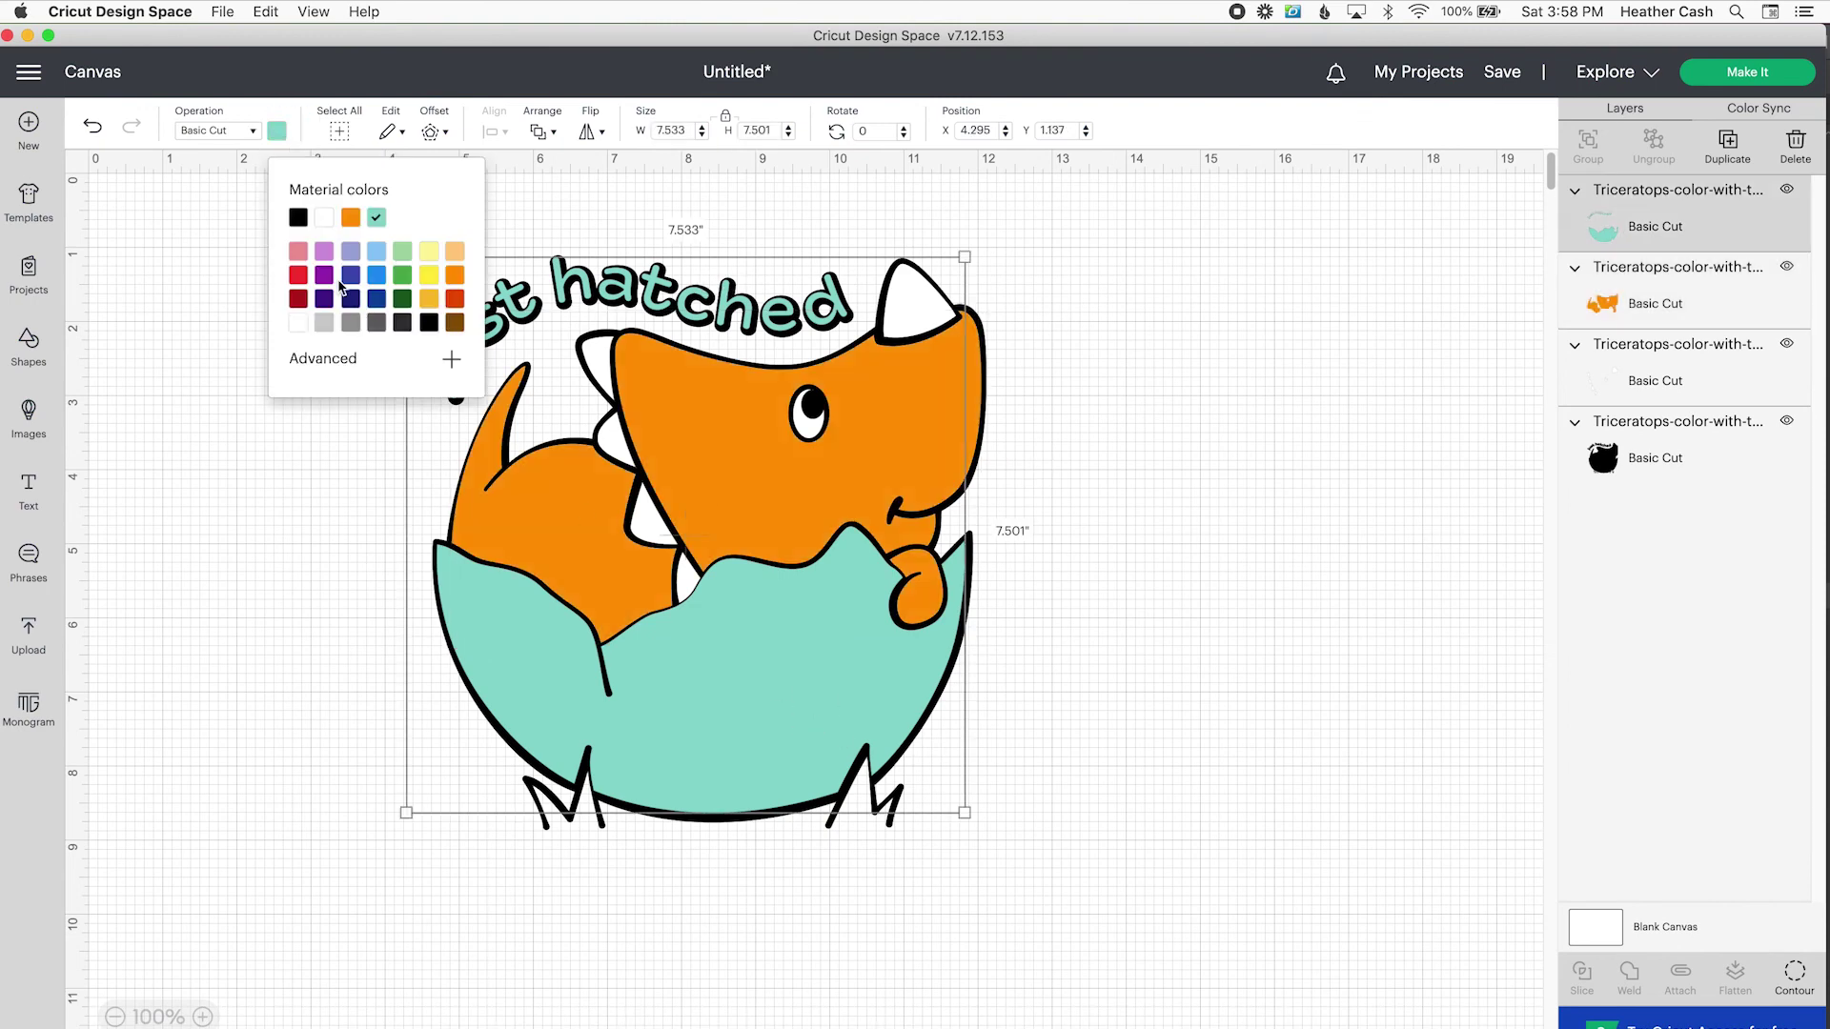
pyautogui.click(324, 275)
pyautogui.moveTo(853, 662); pyautogui.dragTo(850, 661)
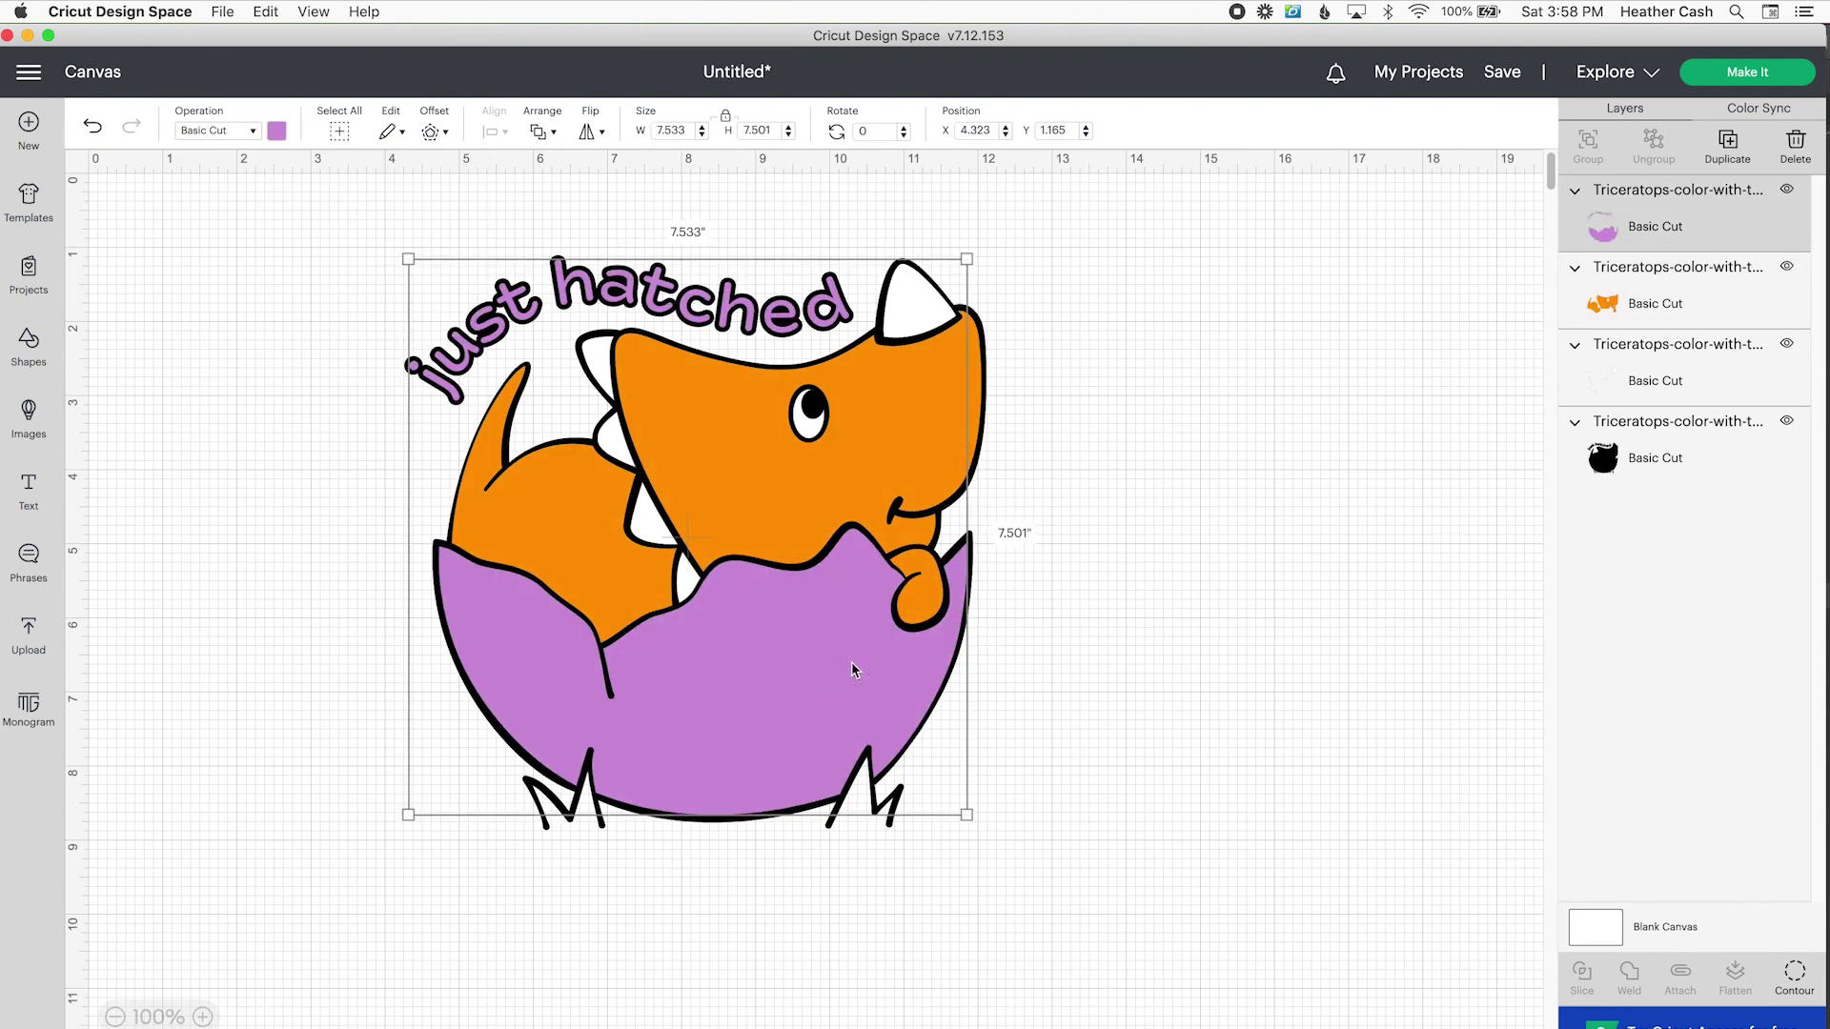